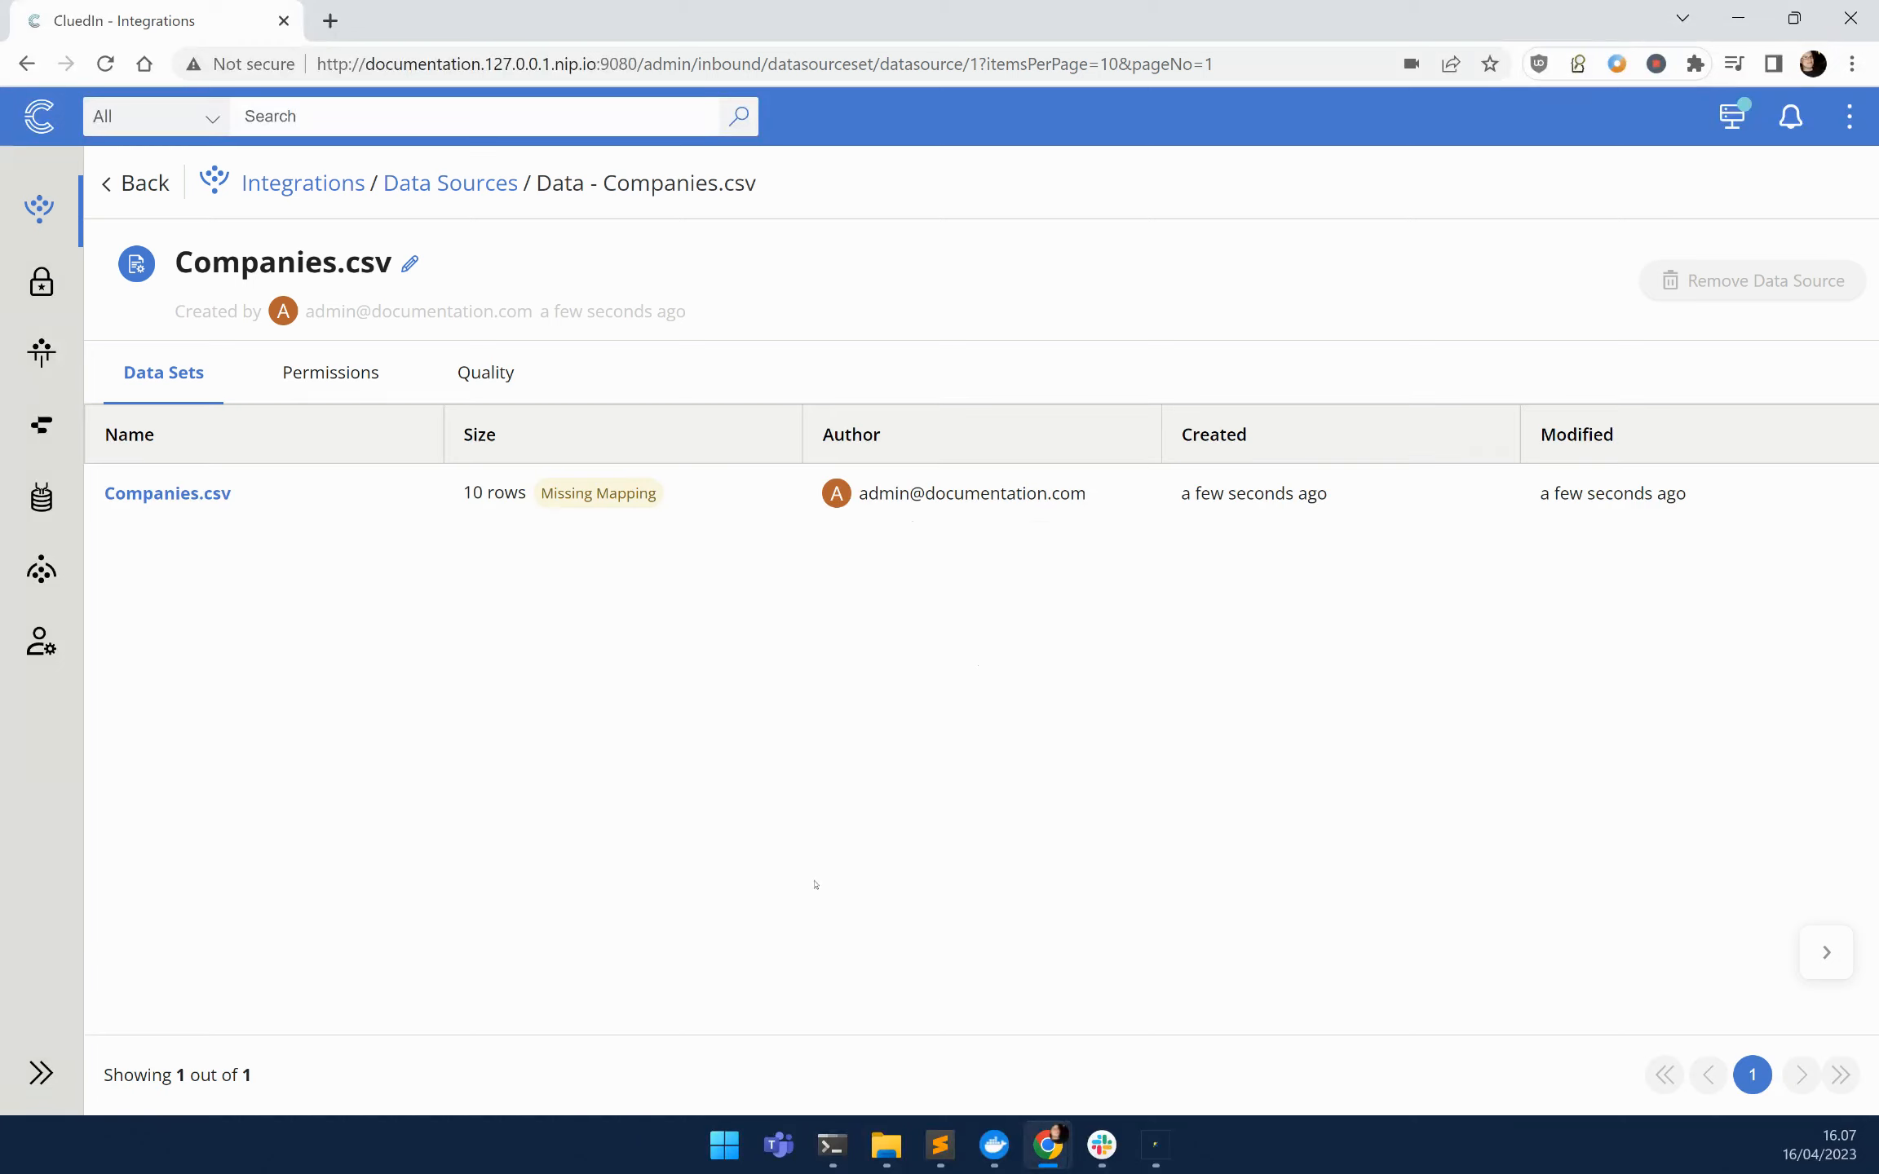
Open the Companies.csv data set and start creating a mapping for it with the Auto Mapping type.
left_click(155, 497)
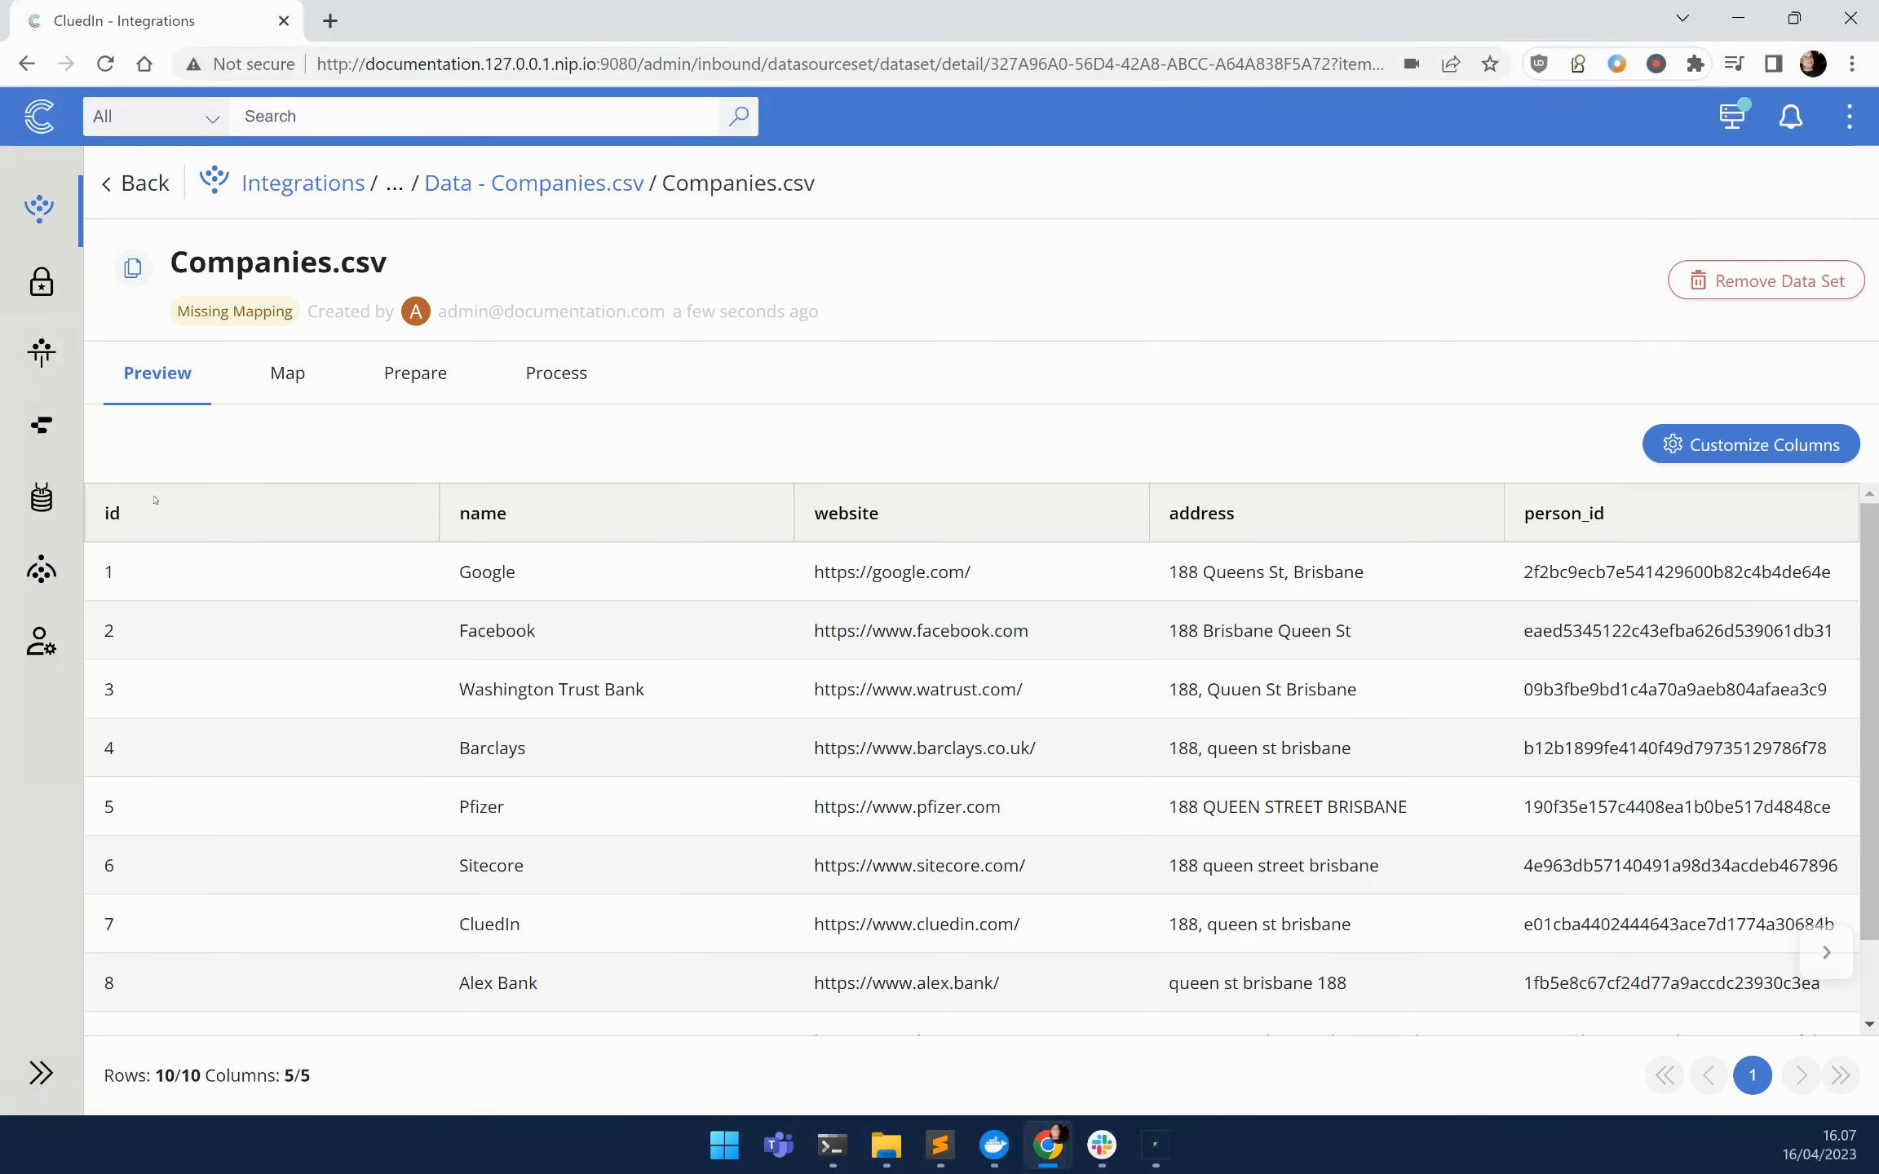
left_click(290, 371)
left_click(941, 863)
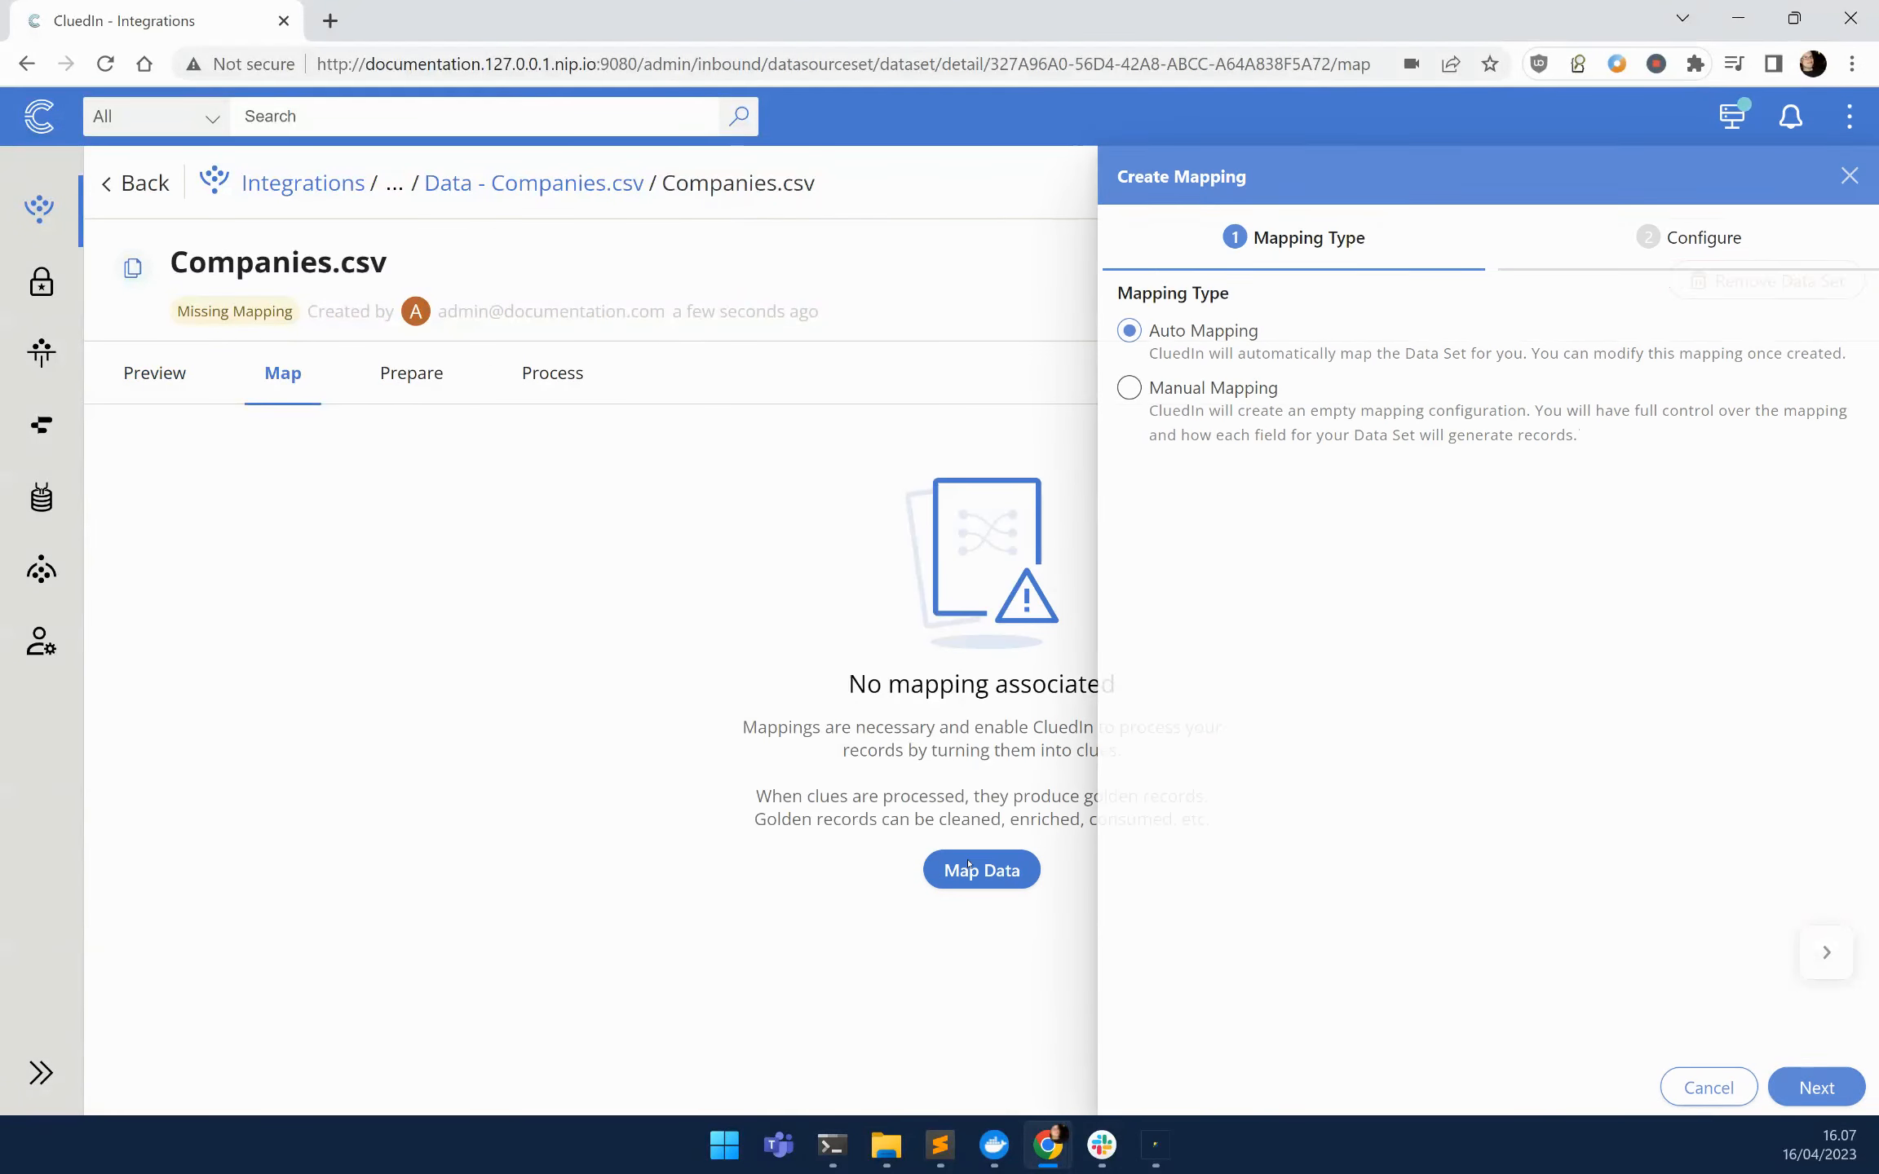
left_click(1825, 1095)
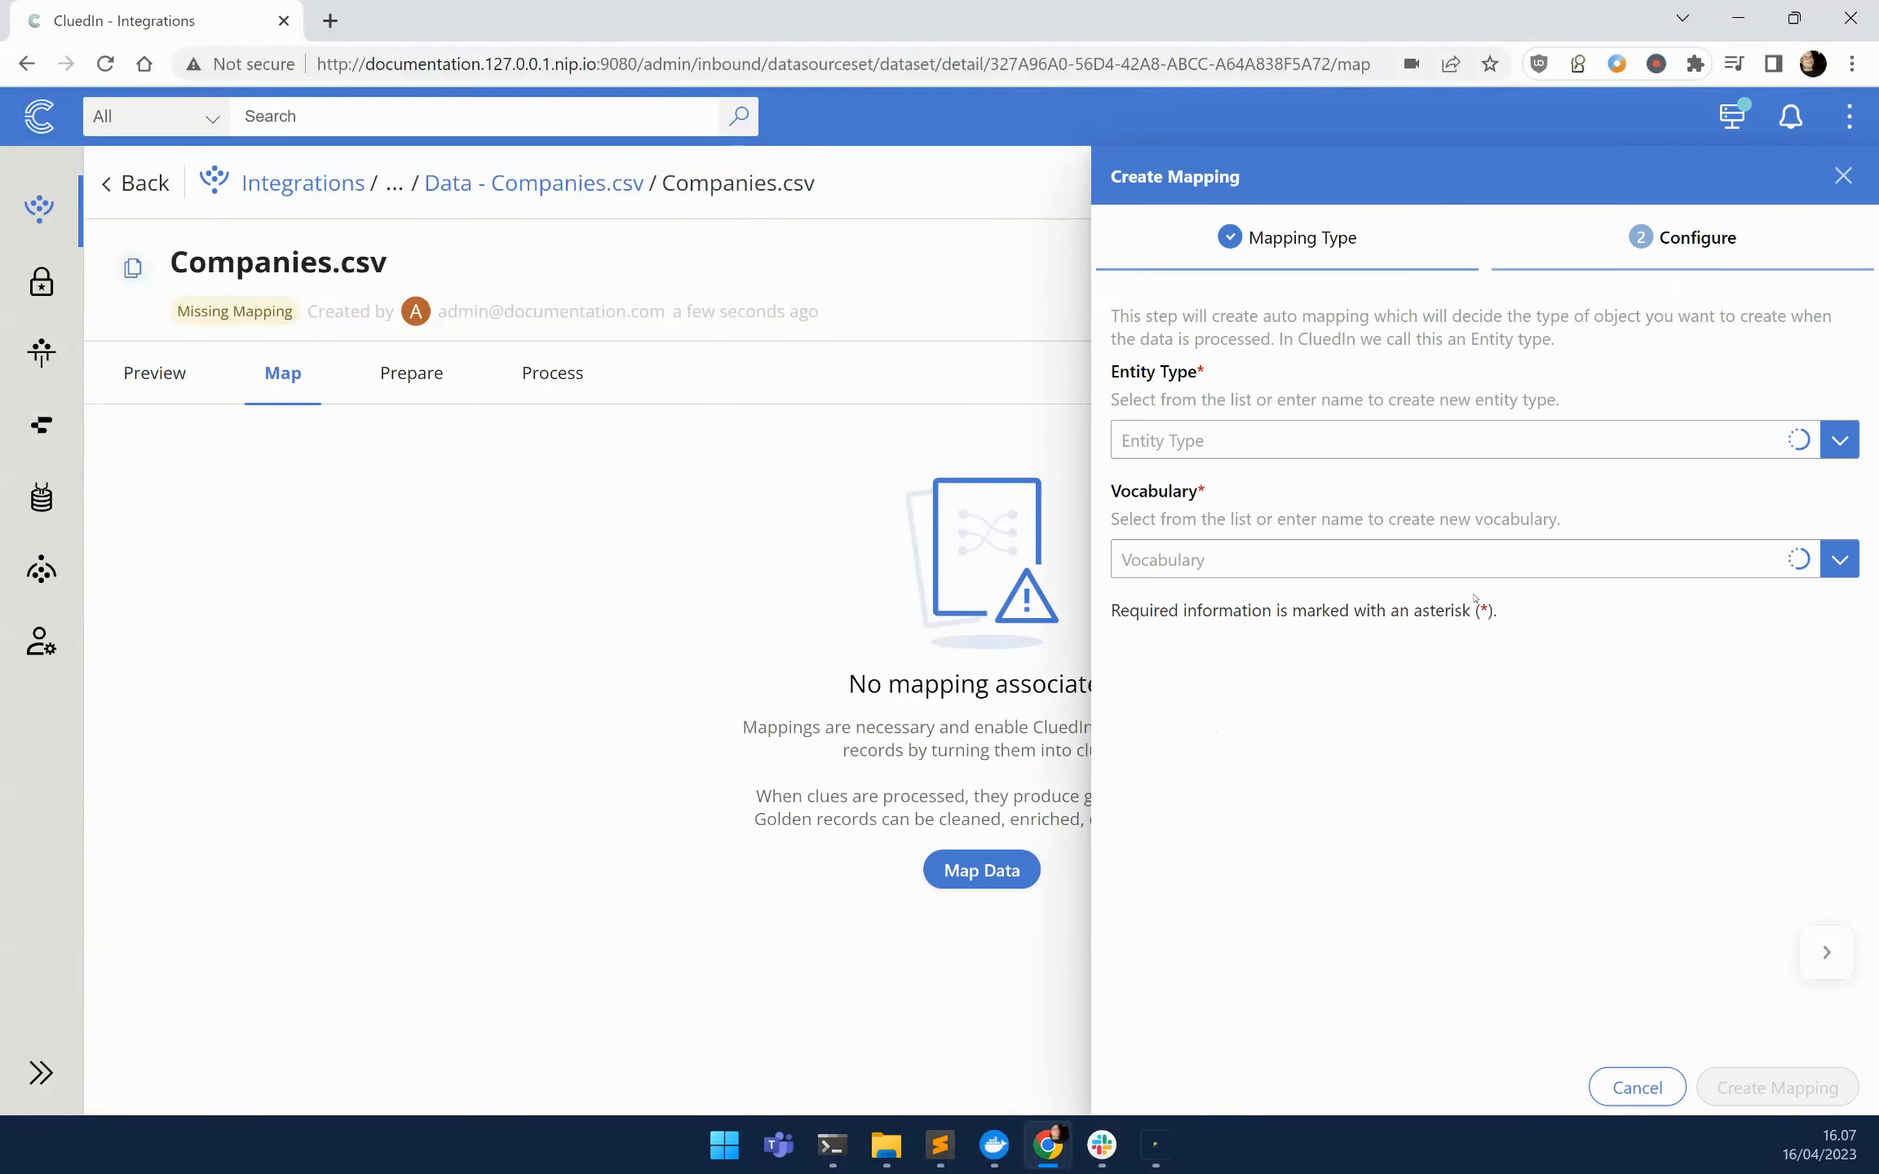
Create a new entity type named Company for the mapping and give it the Datalineage icon.
left_click(1389, 431)
type("Company")
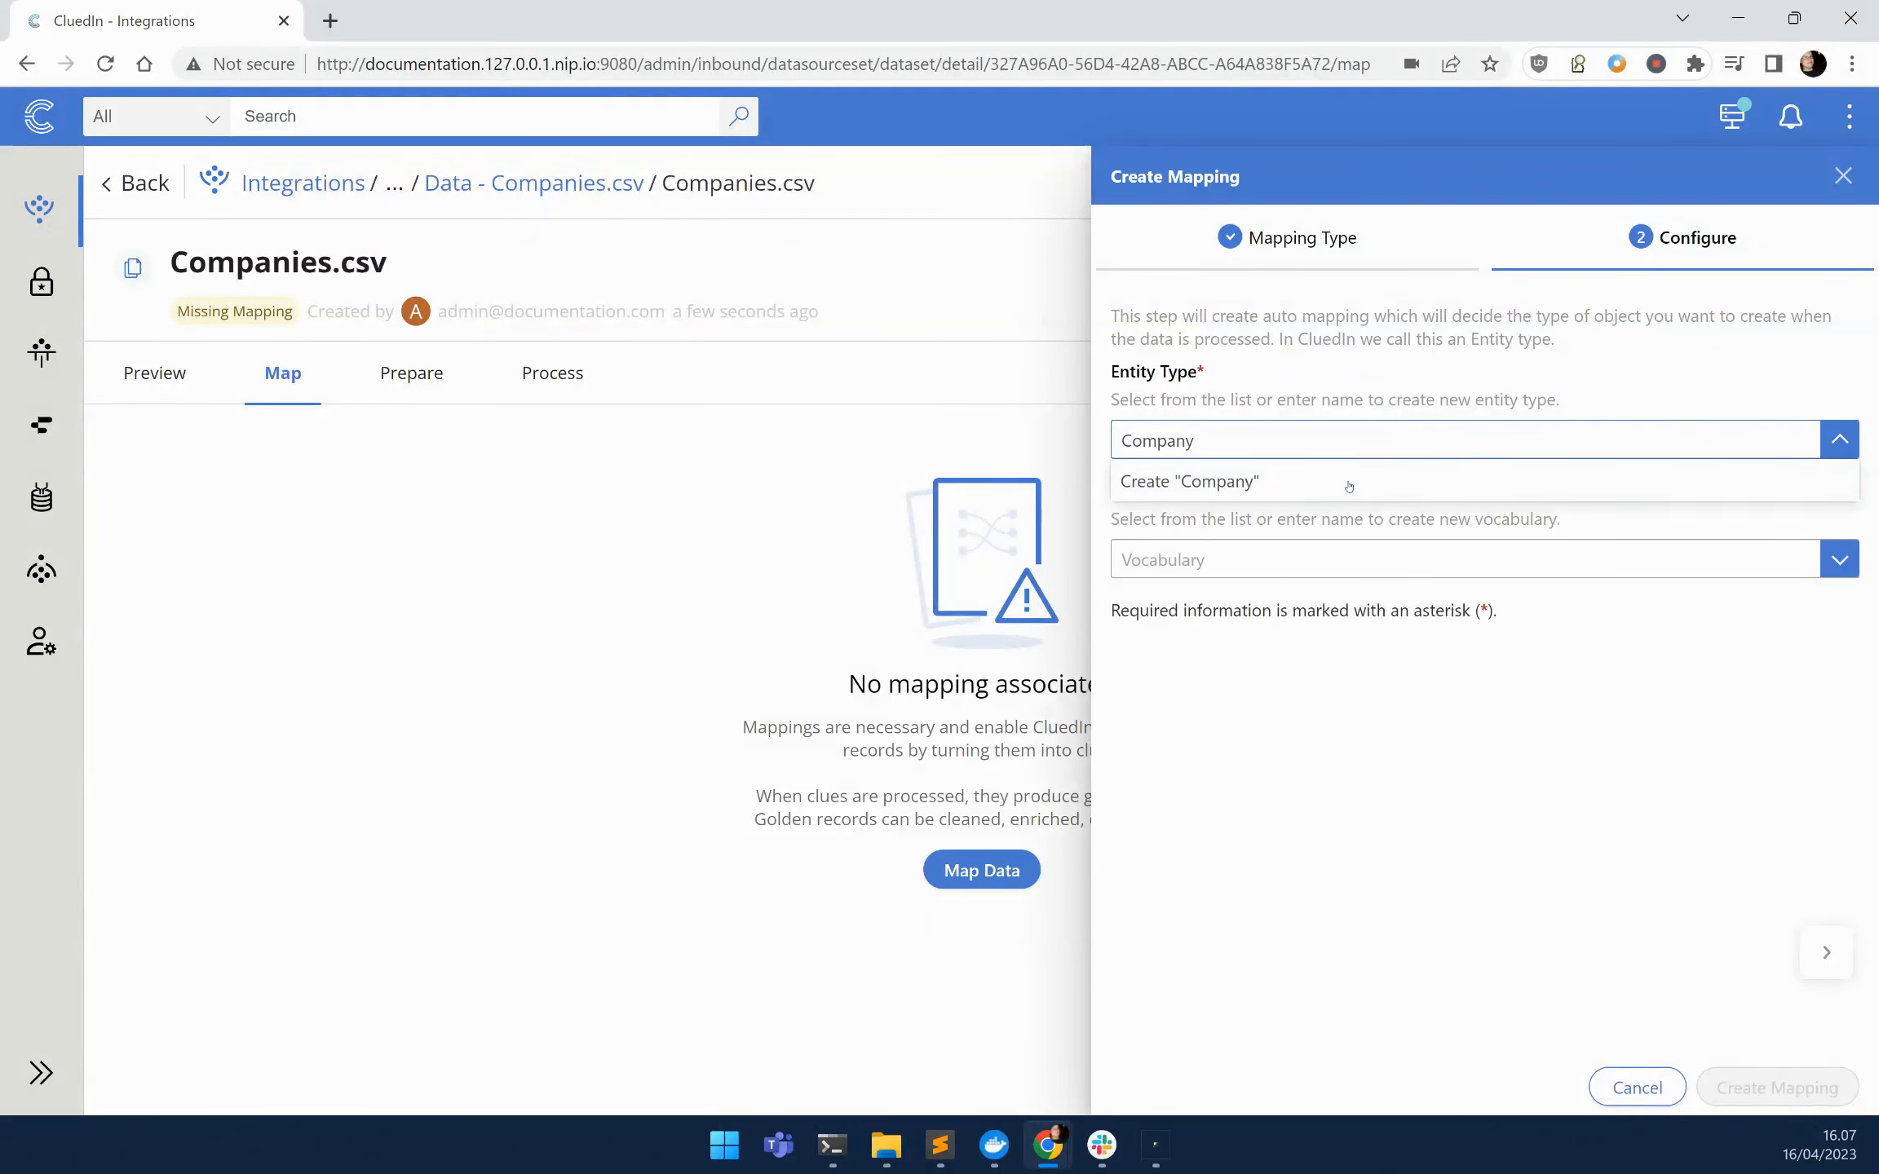
left_click(1347, 483)
left_click(1256, 722)
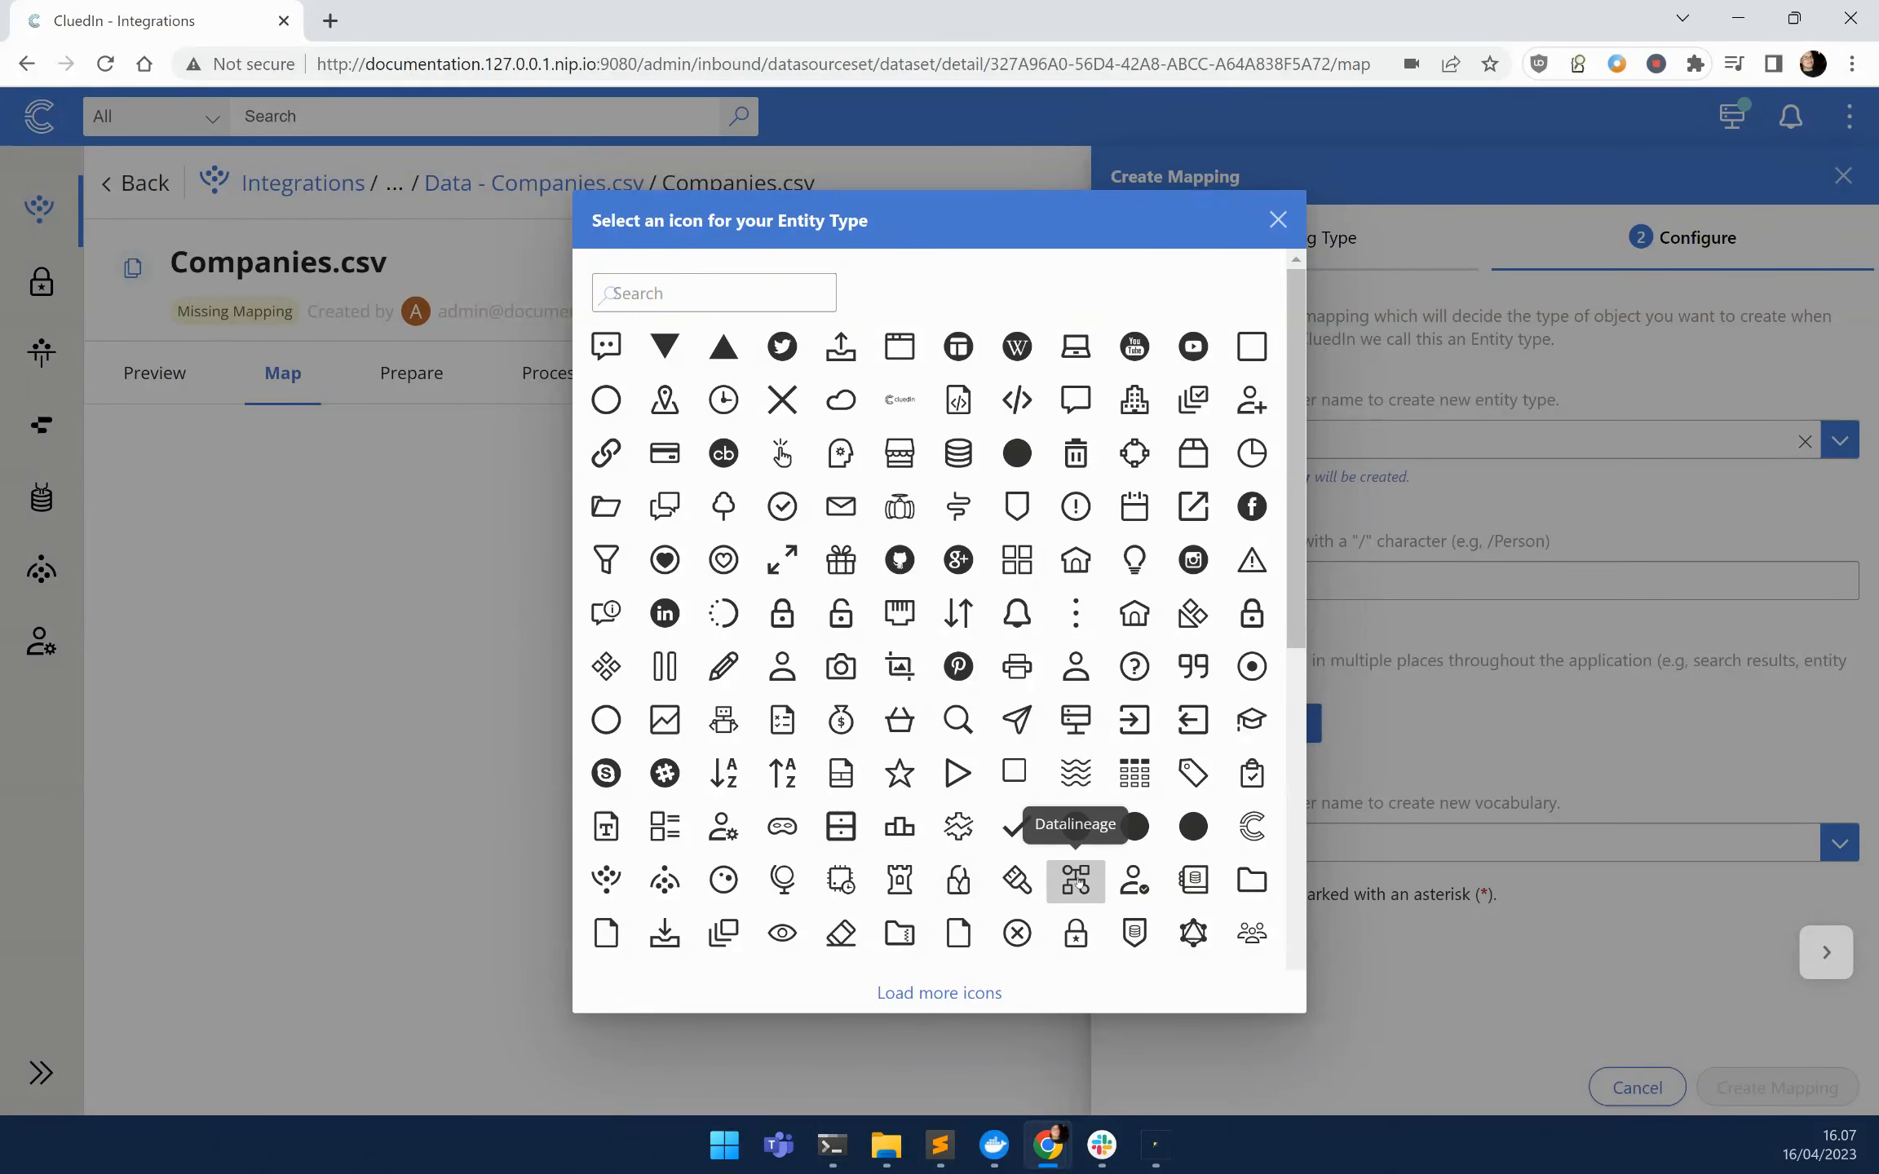
left_click(1103, 888)
Create a new vocabulary named Company for the mapping and create the mapping.
left_click(1305, 849)
type("Company")
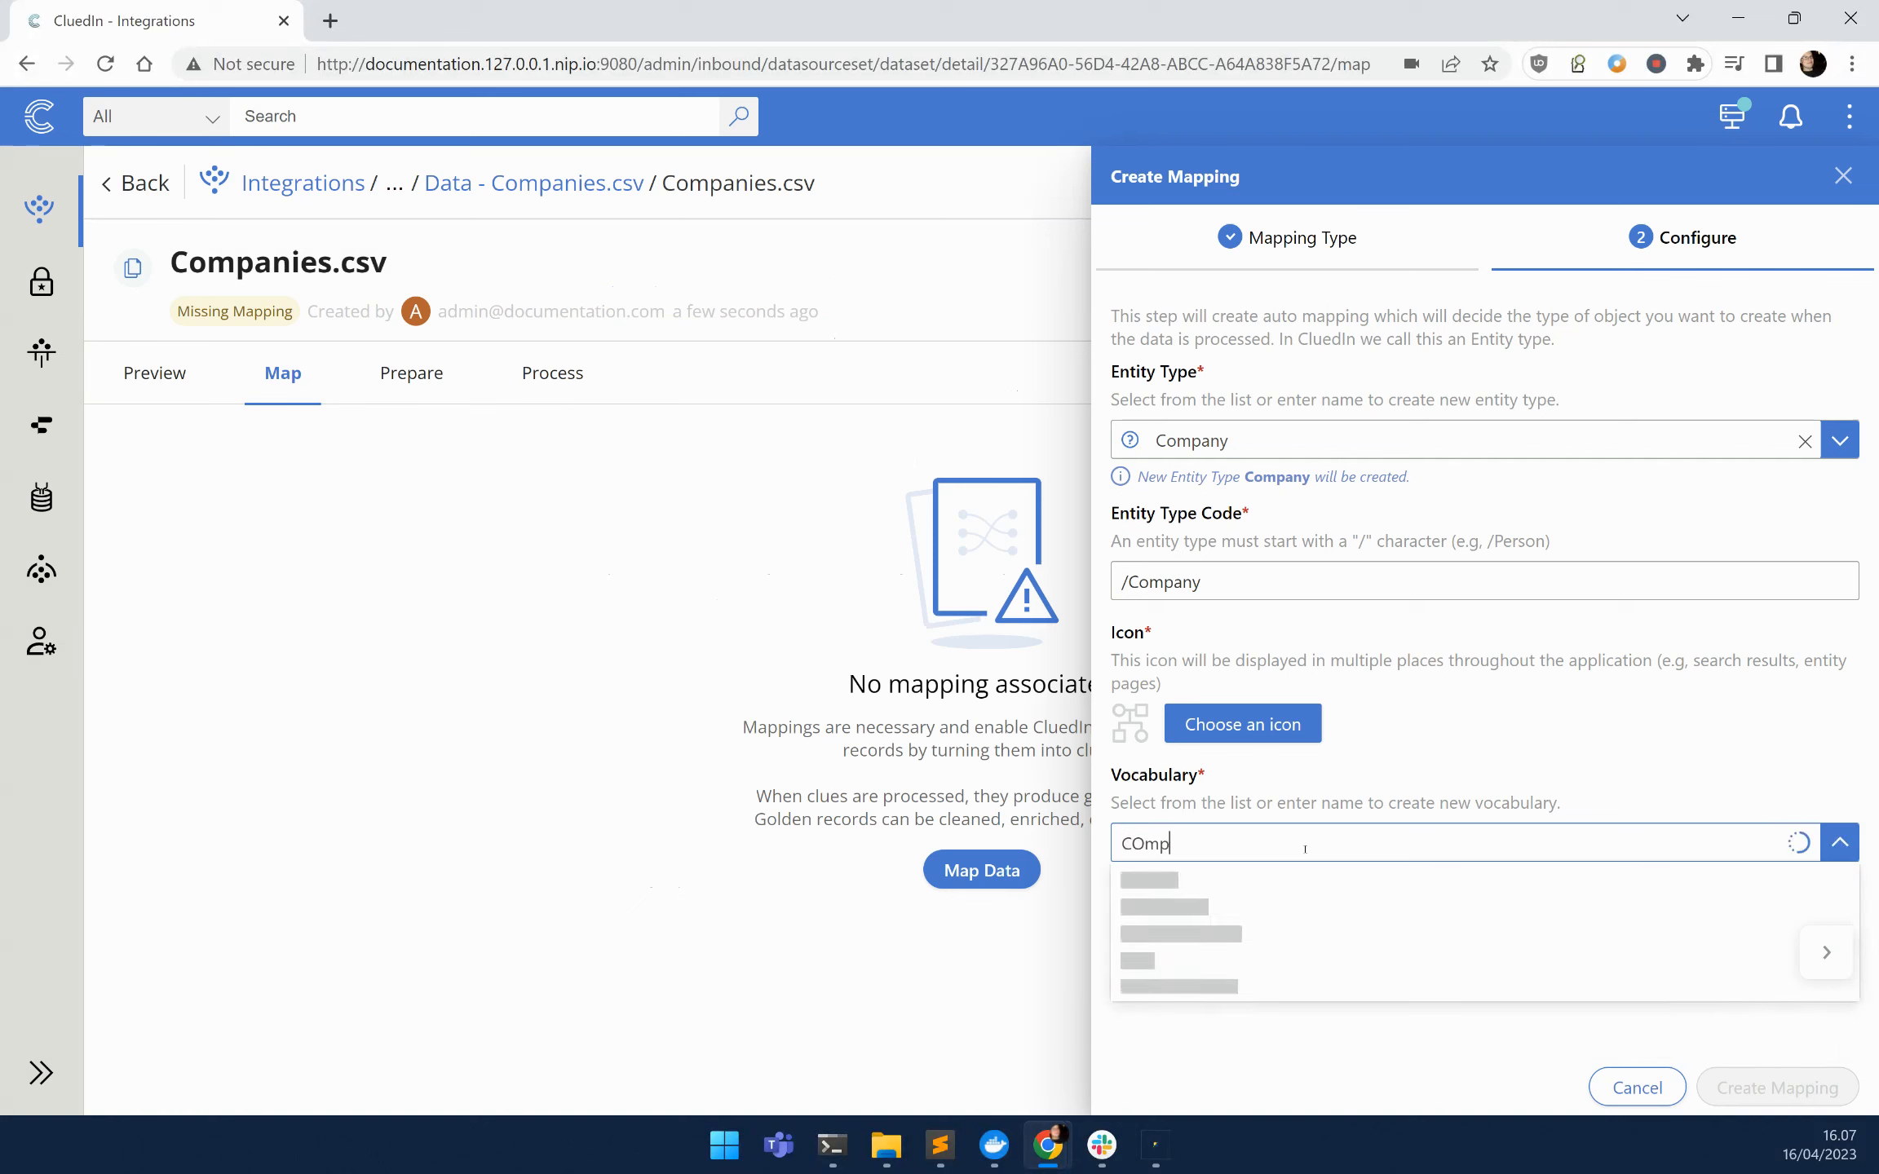
key("ctrl+a")
type("Company")
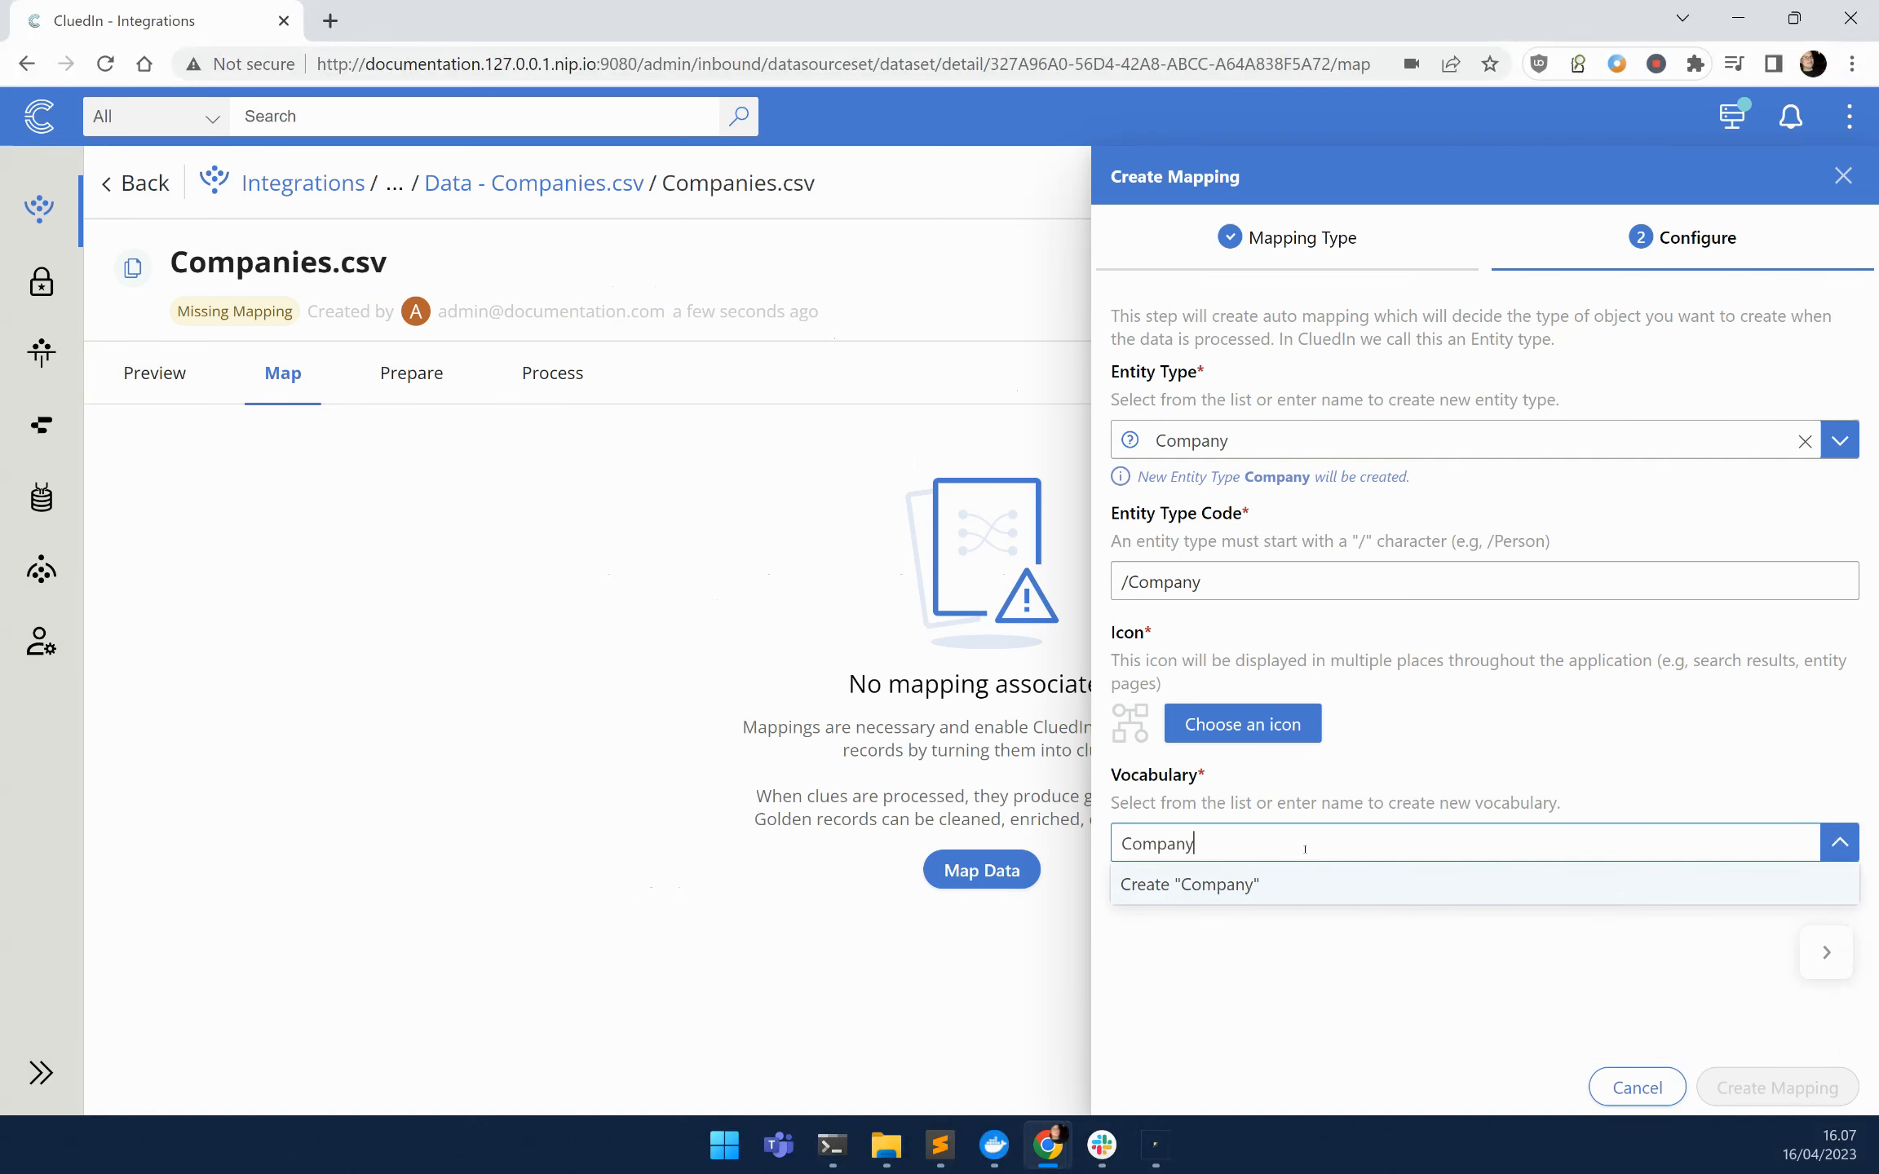
left_click(1272, 887)
scroll(1751, 1060, "down", 5)
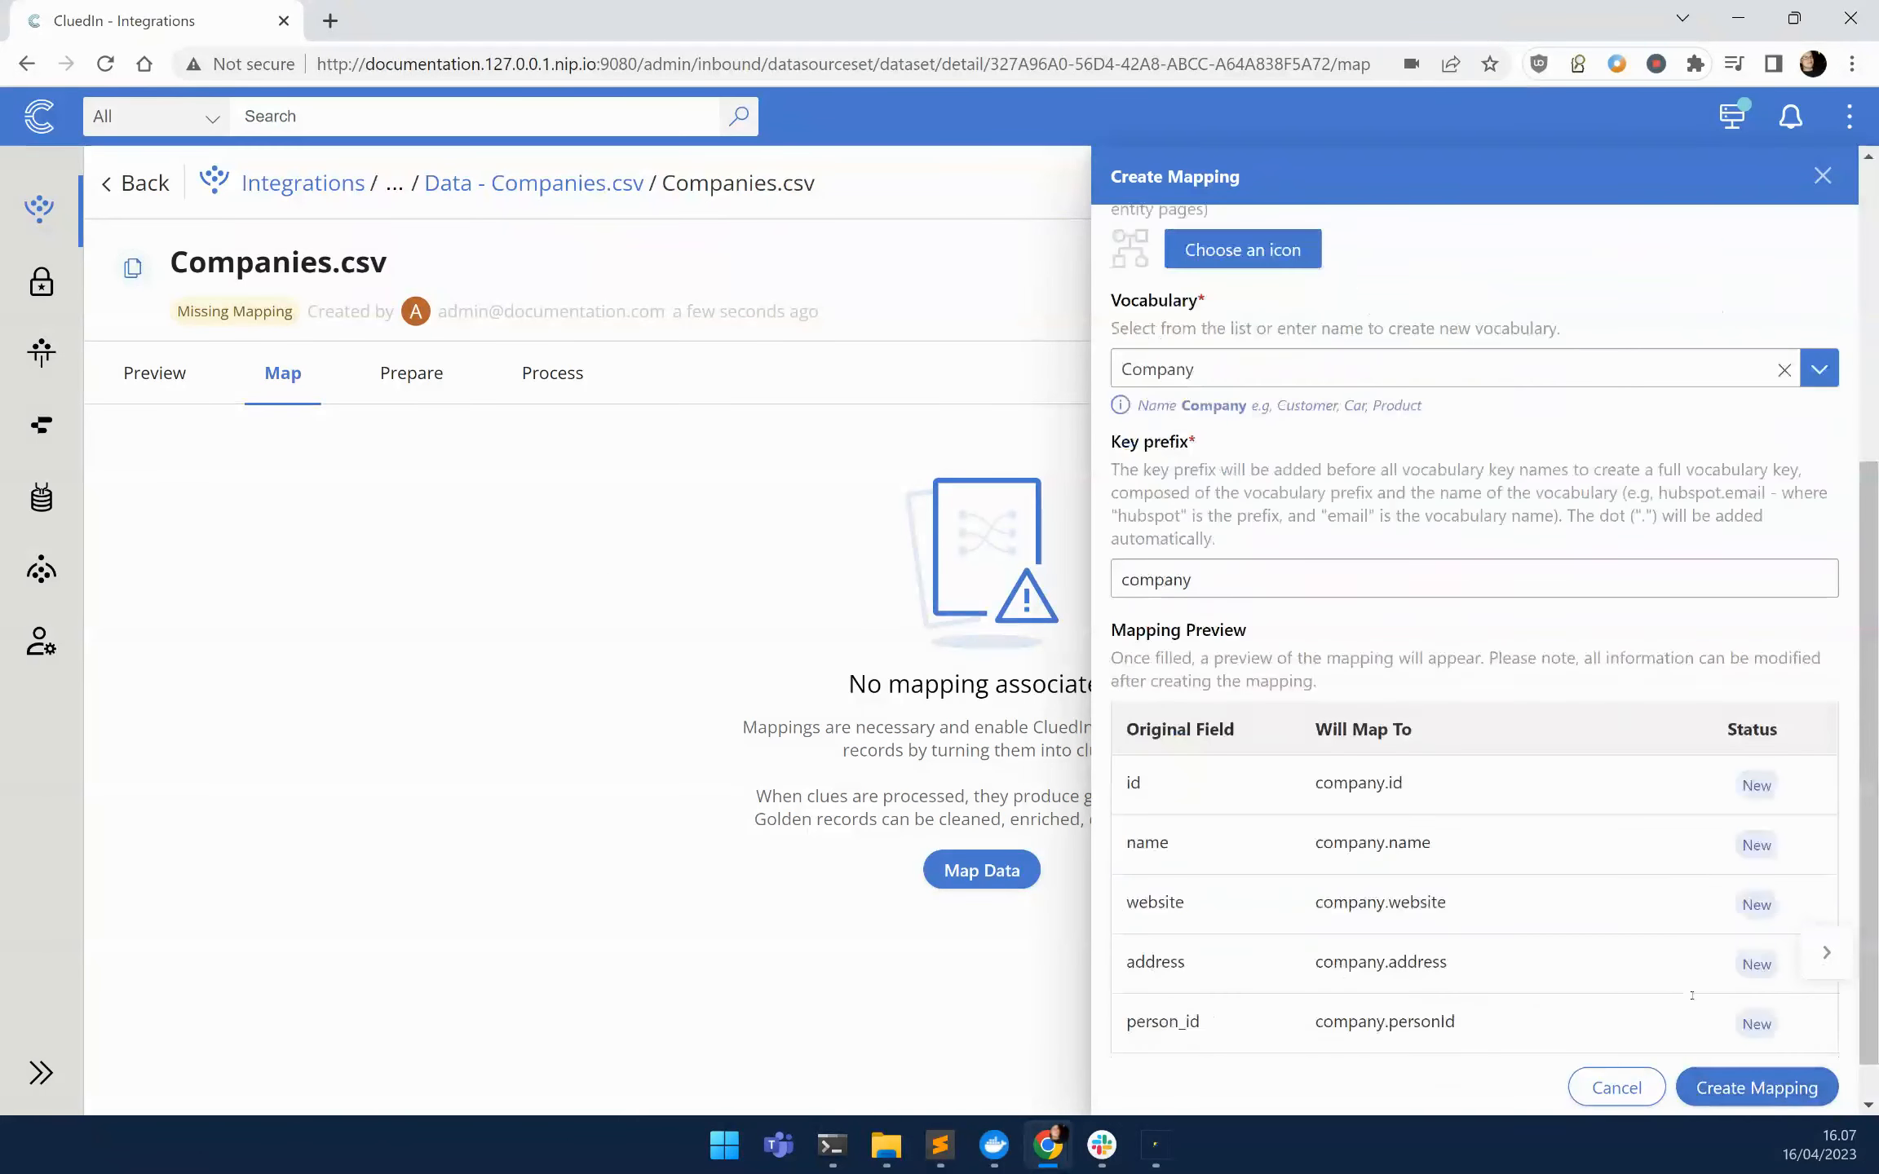
left_click(1752, 1088)
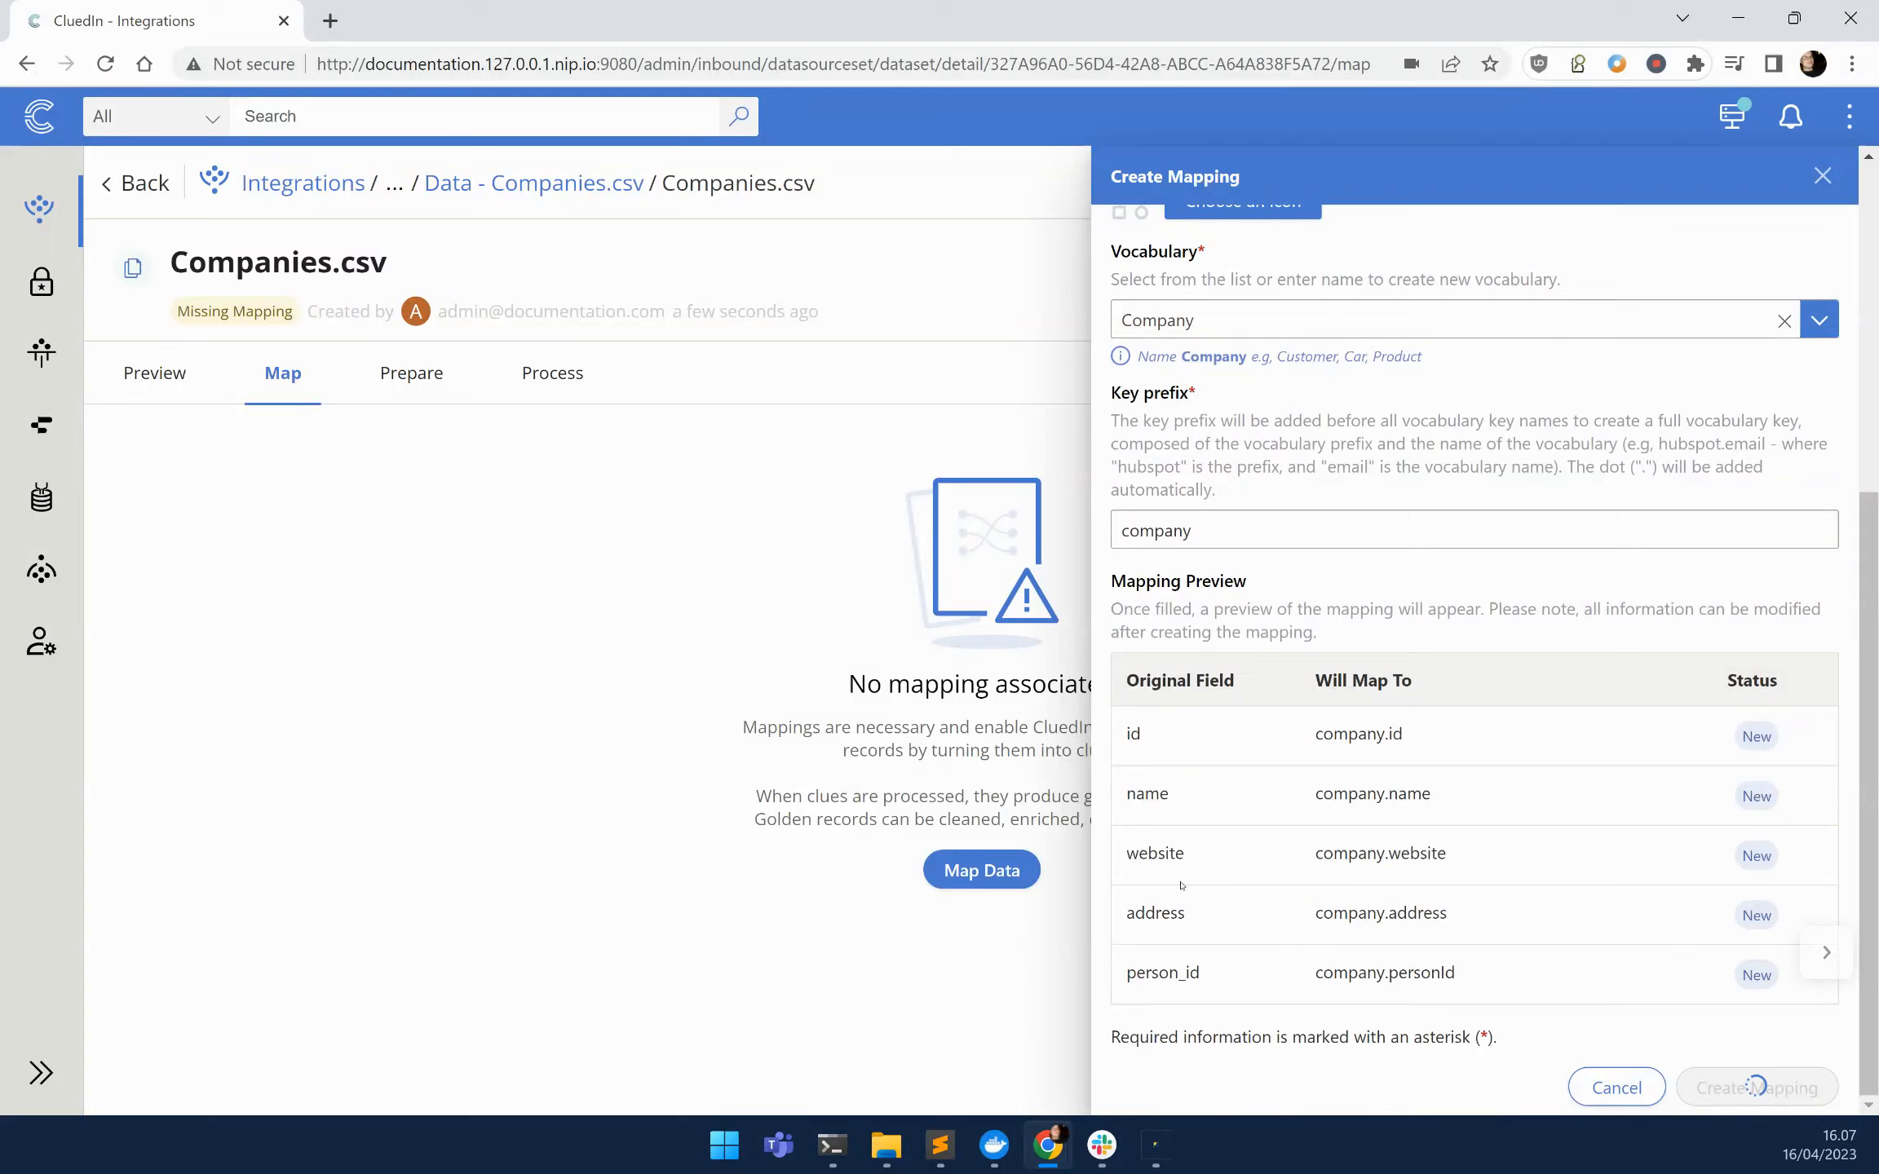
Review which mapped keys are used as codes, then edit the mapping and remove the Person Id entity code.
scroll(1142, 726, "down", 3)
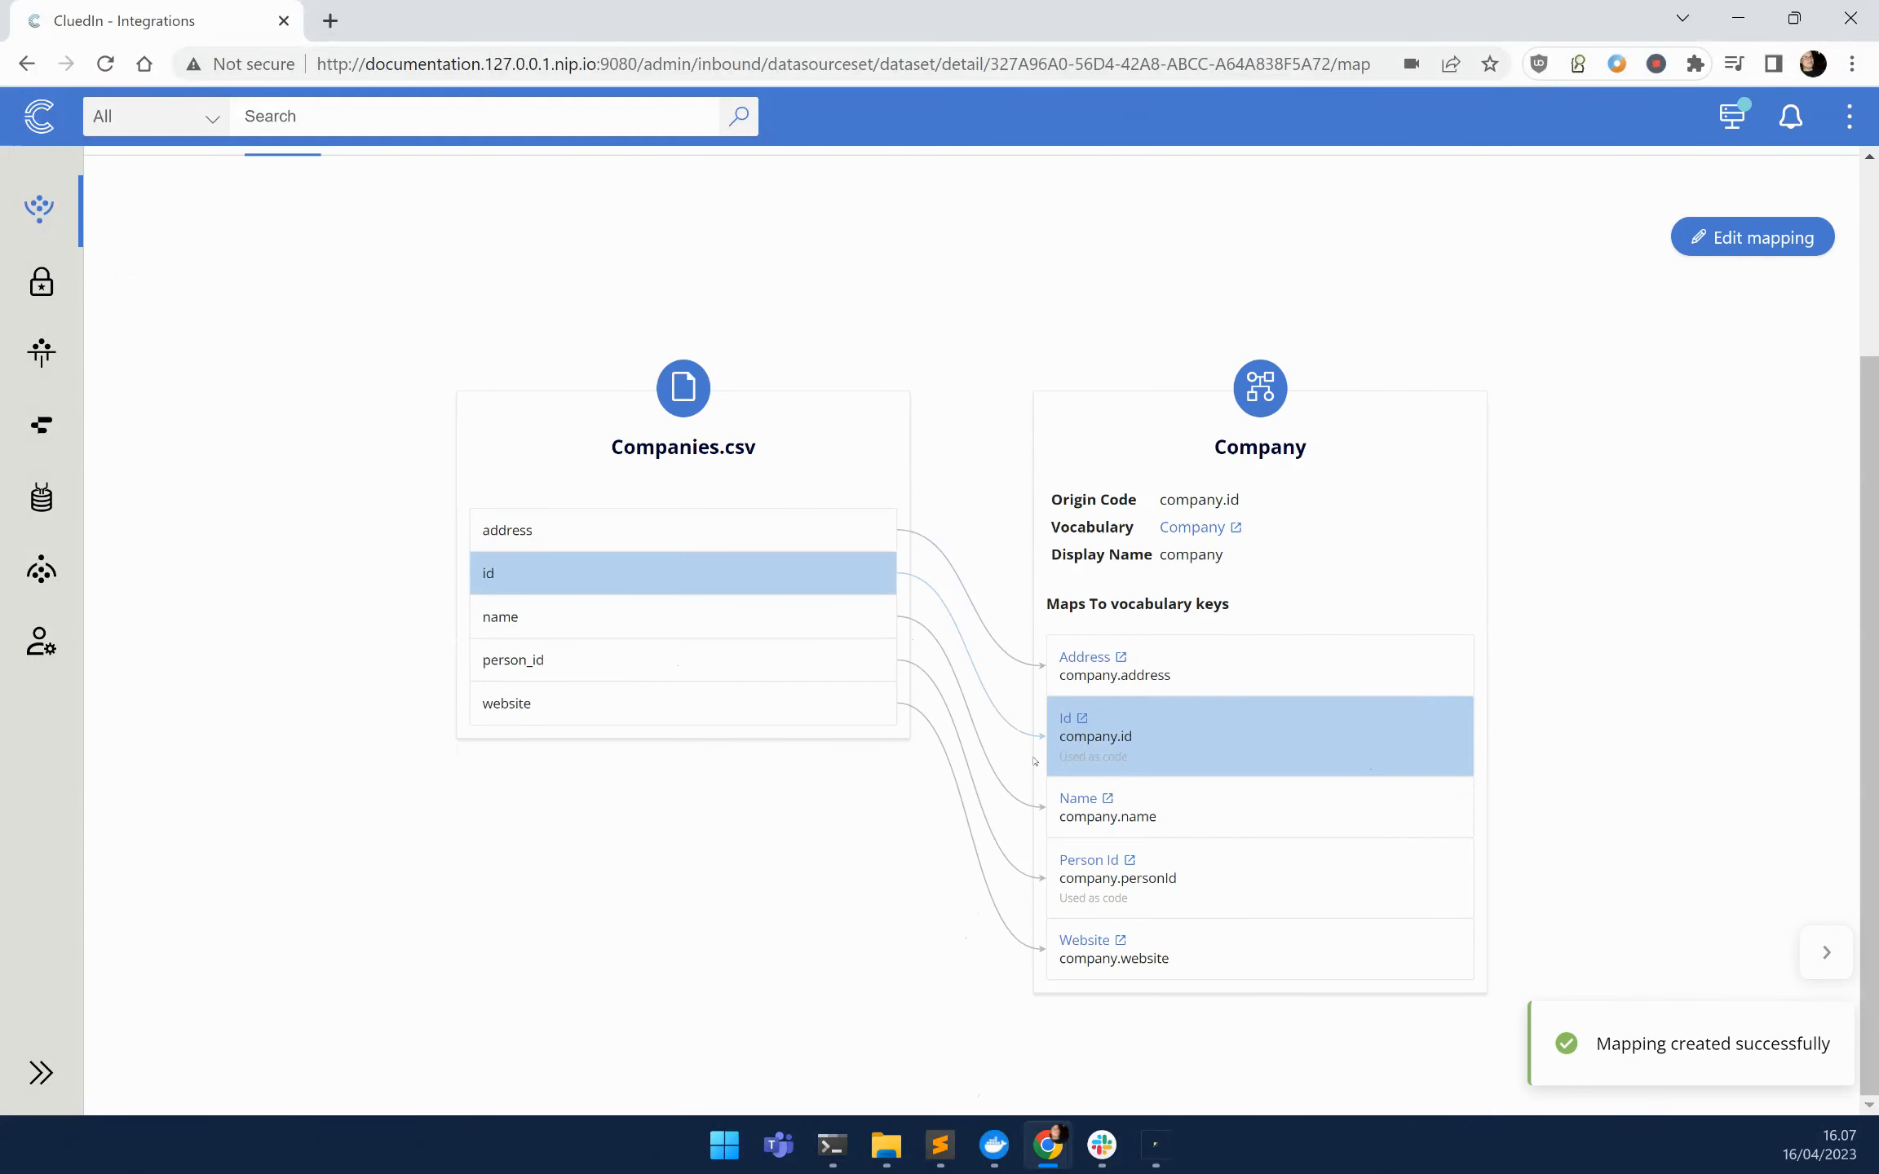
left_click_drag(1034, 761, 1133, 759)
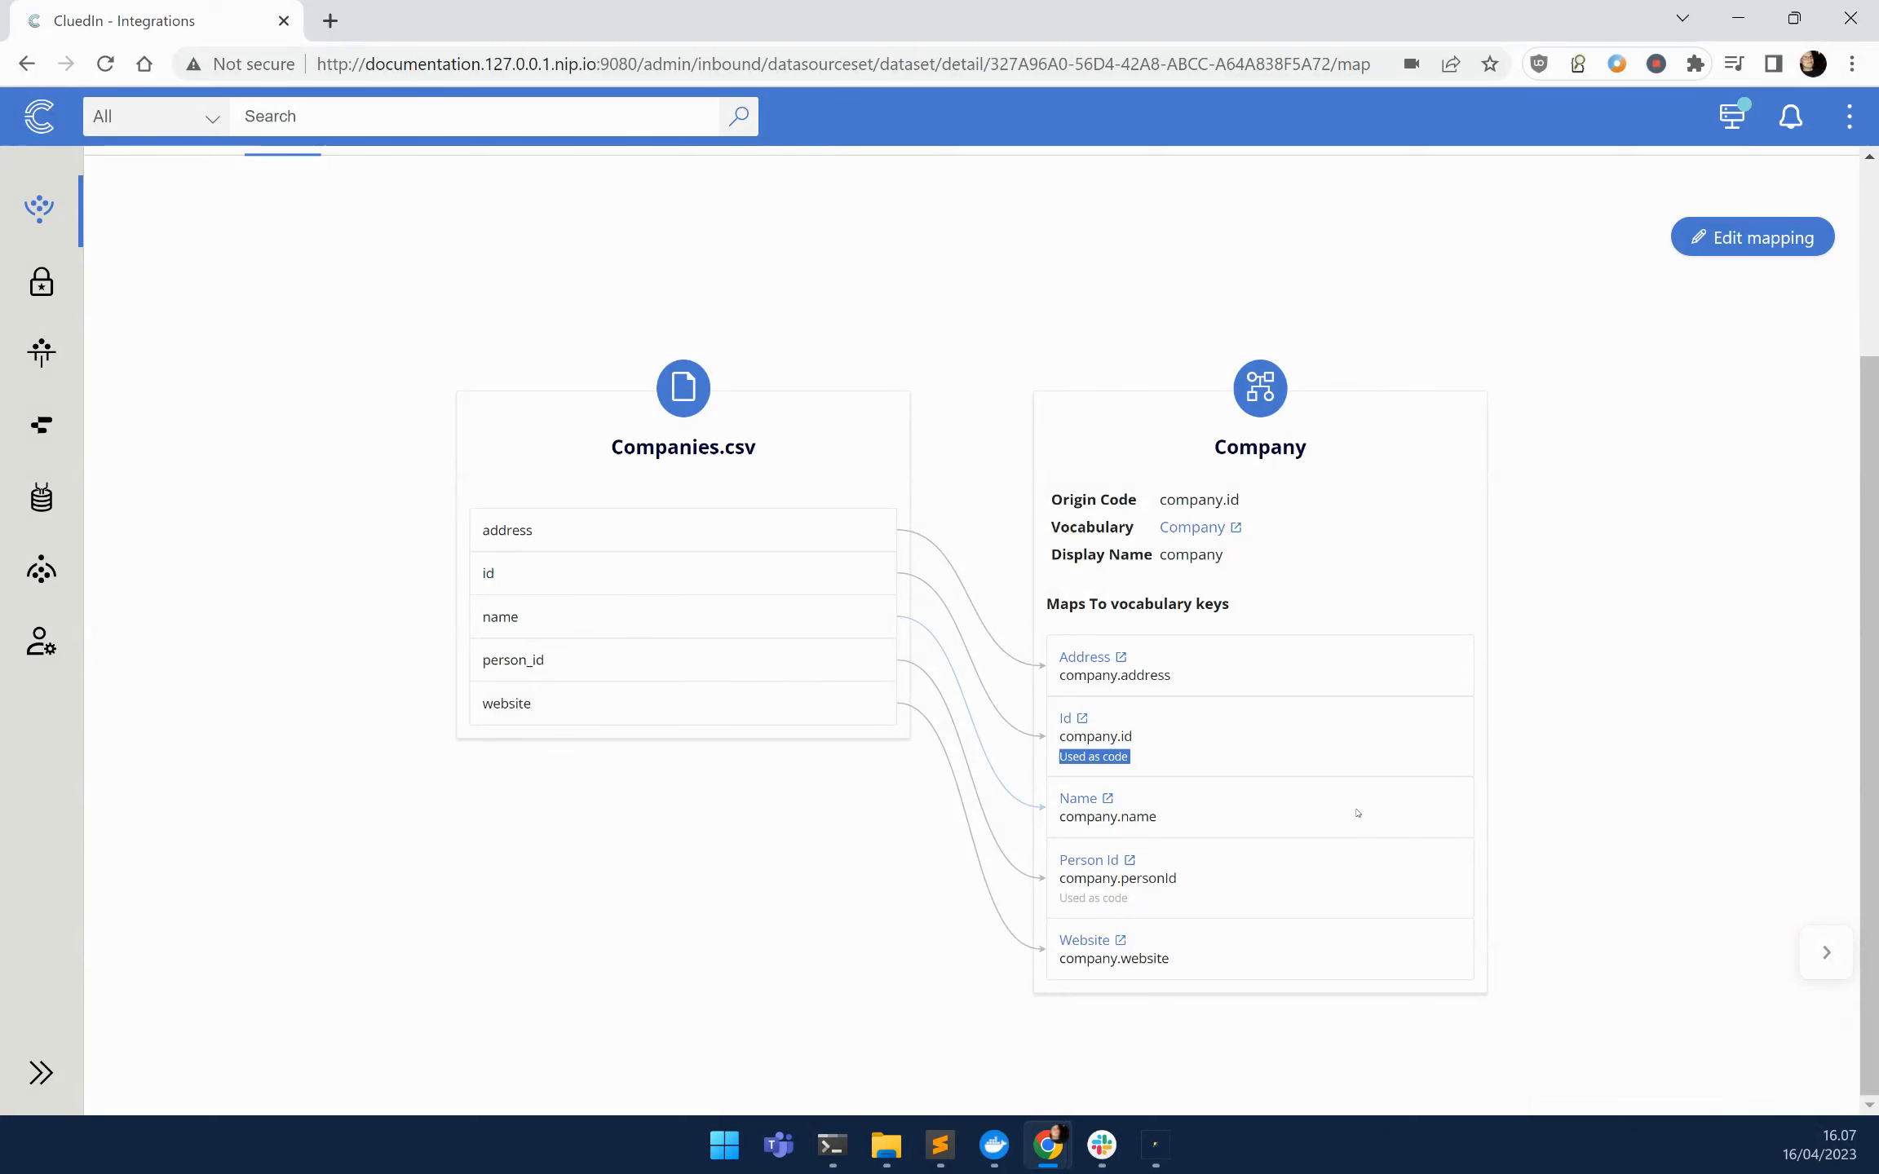
triple_click(1117, 895)
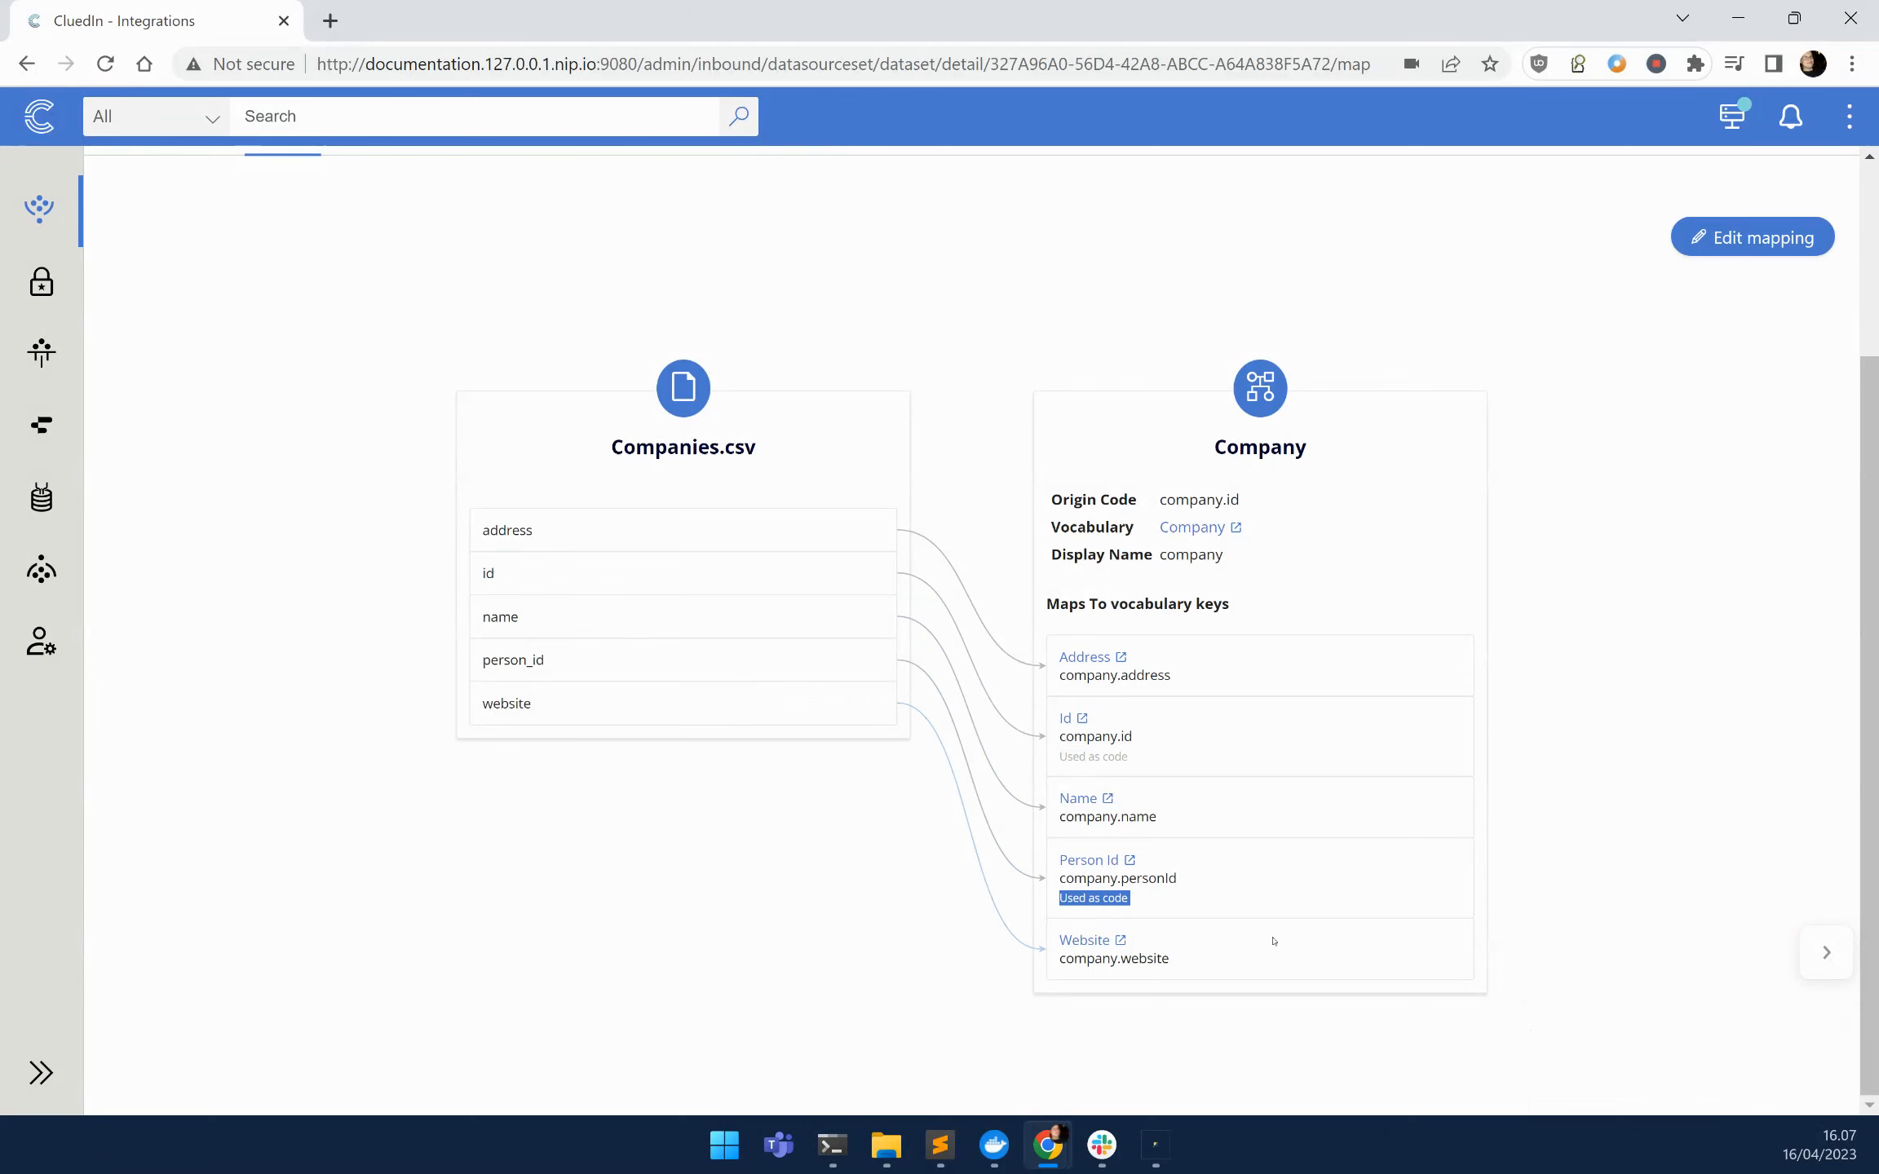
scroll(1239, 818, "up", 2)
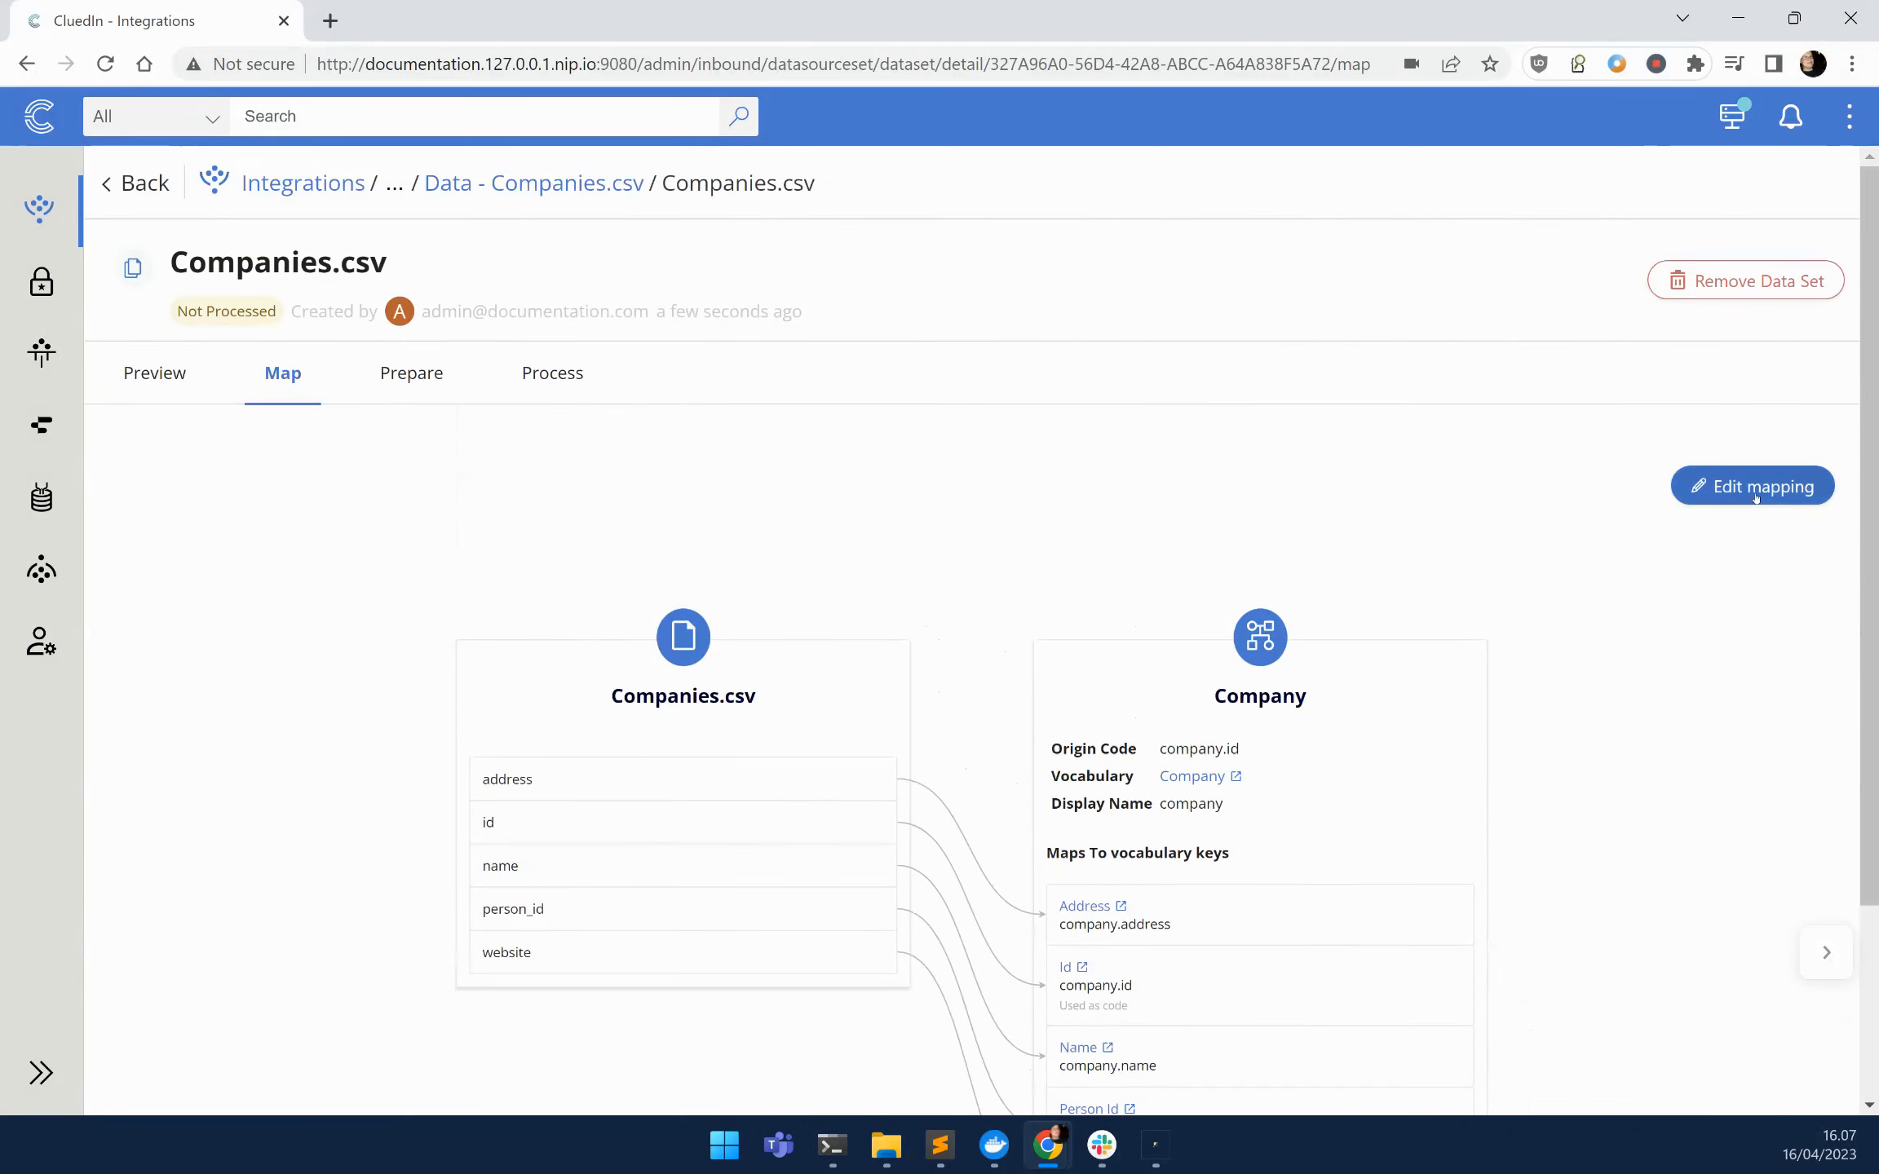
left_click(1752, 486)
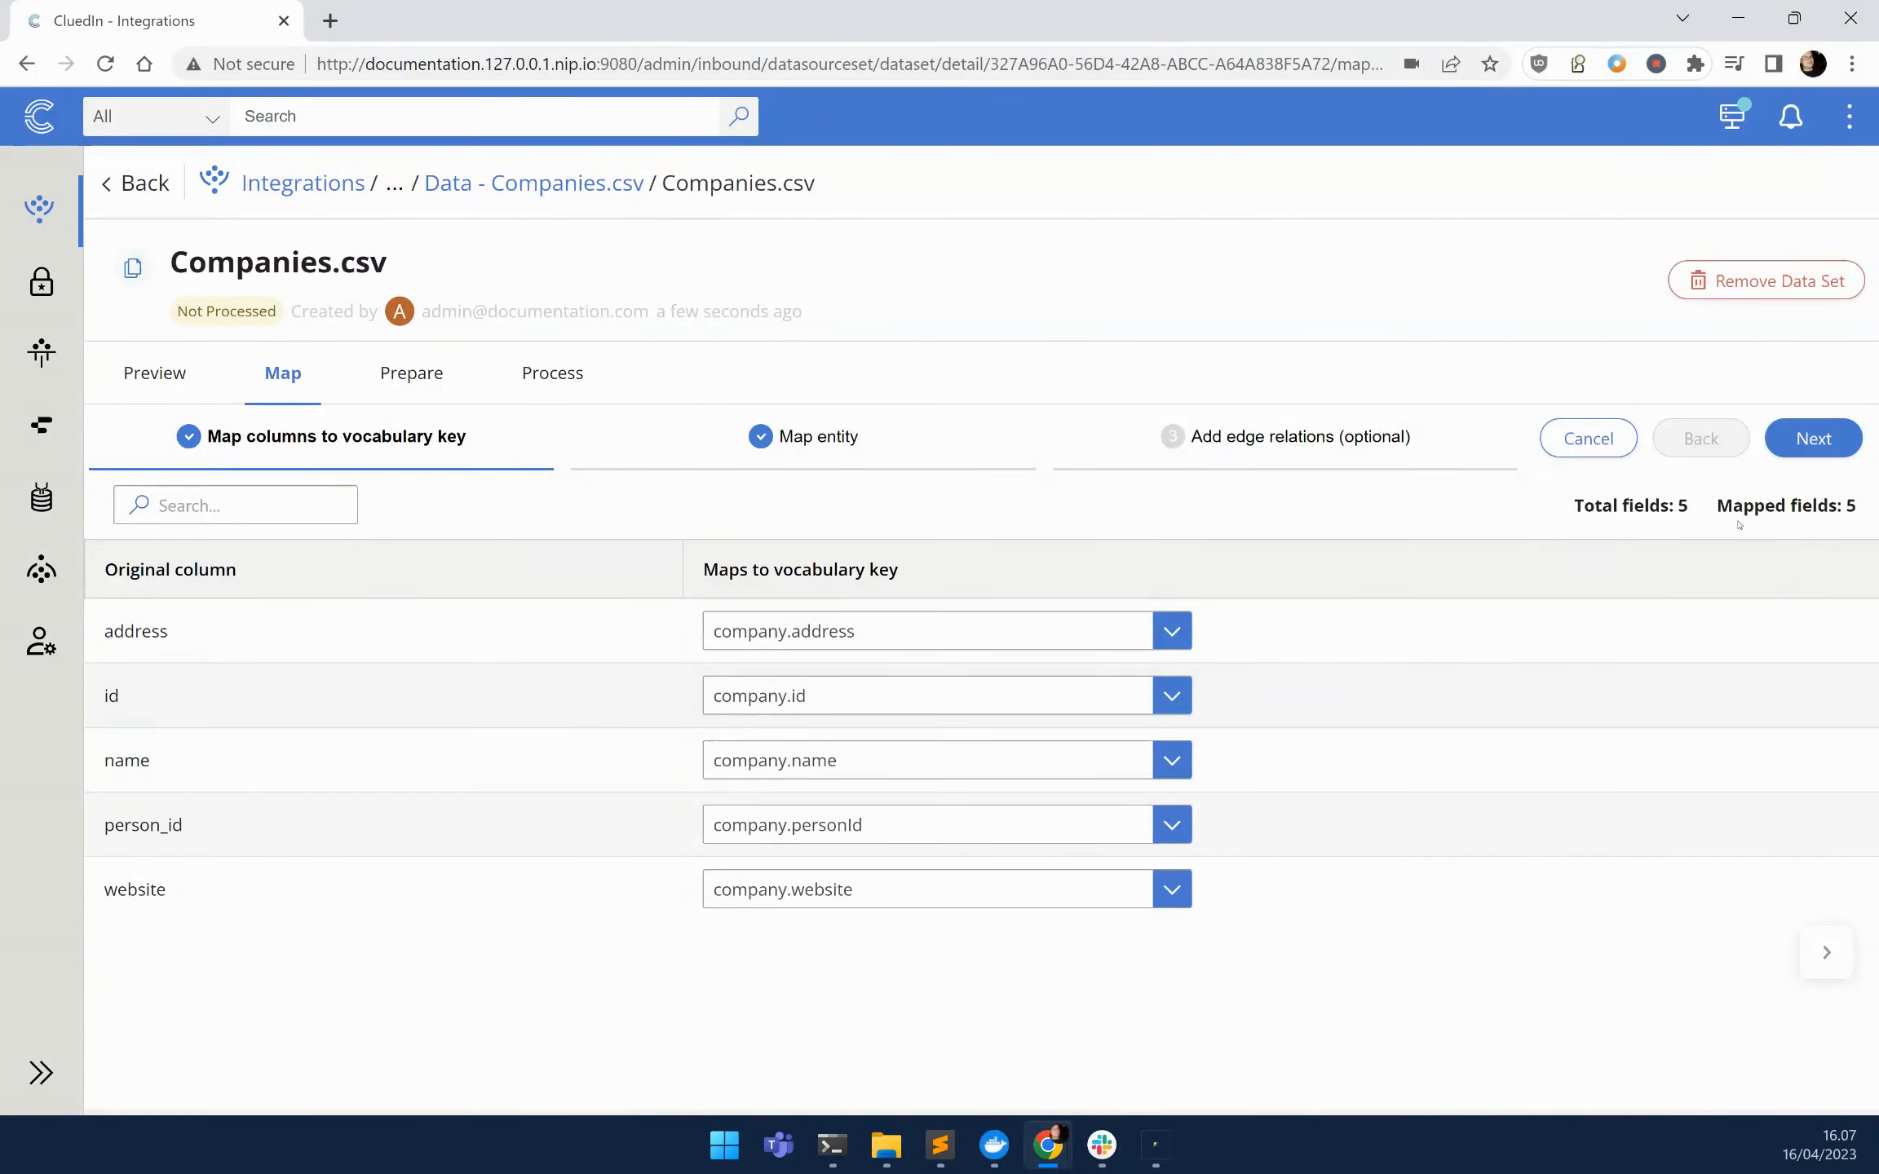
left_click(1813, 438)
scroll(362, 921, "down", 1)
left_click(298, 1028)
scroll(300, 1022, "down", 4)
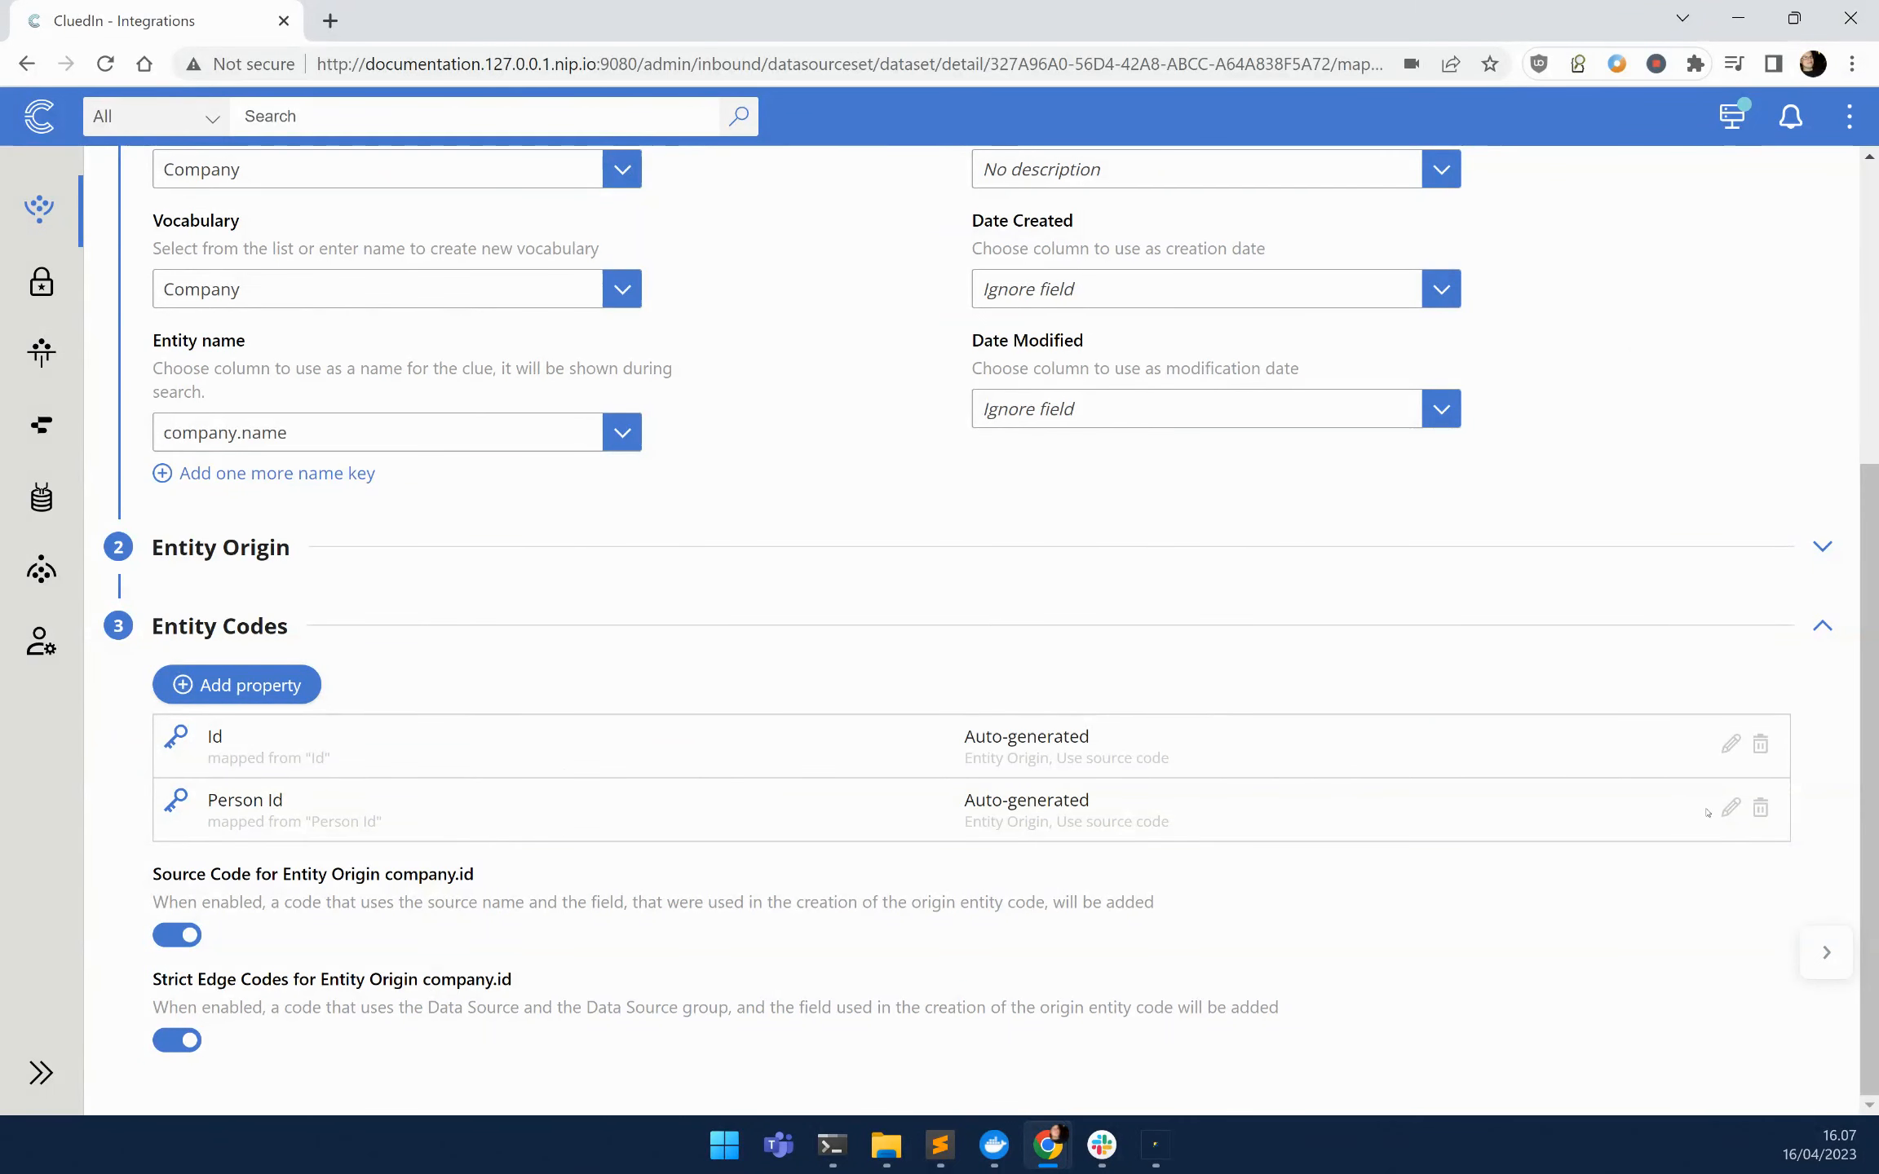
left_click(1754, 815)
Expand the Entity Origin details and finish editing the mapping without adding edge relations.
left_click(431, 620)
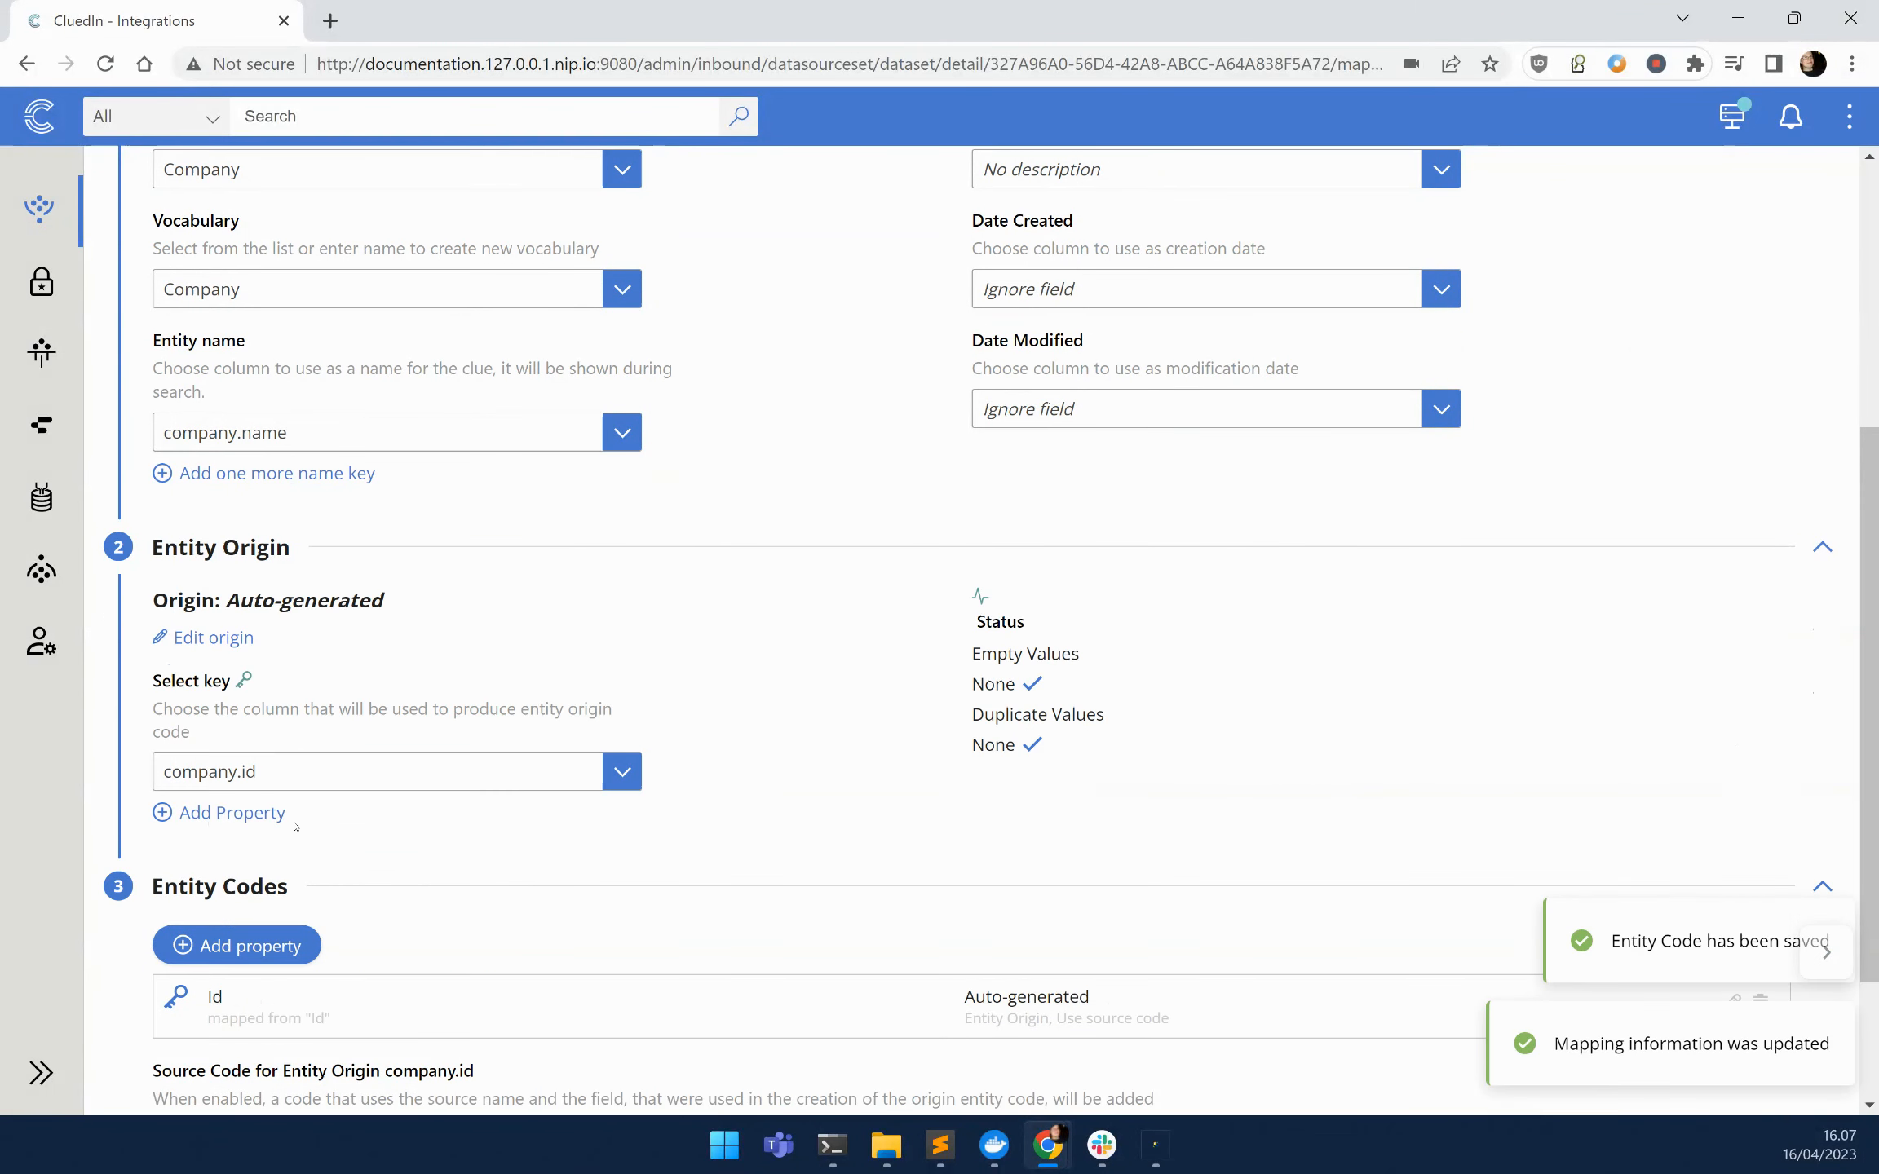
scroll(370, 755, "up", 5)
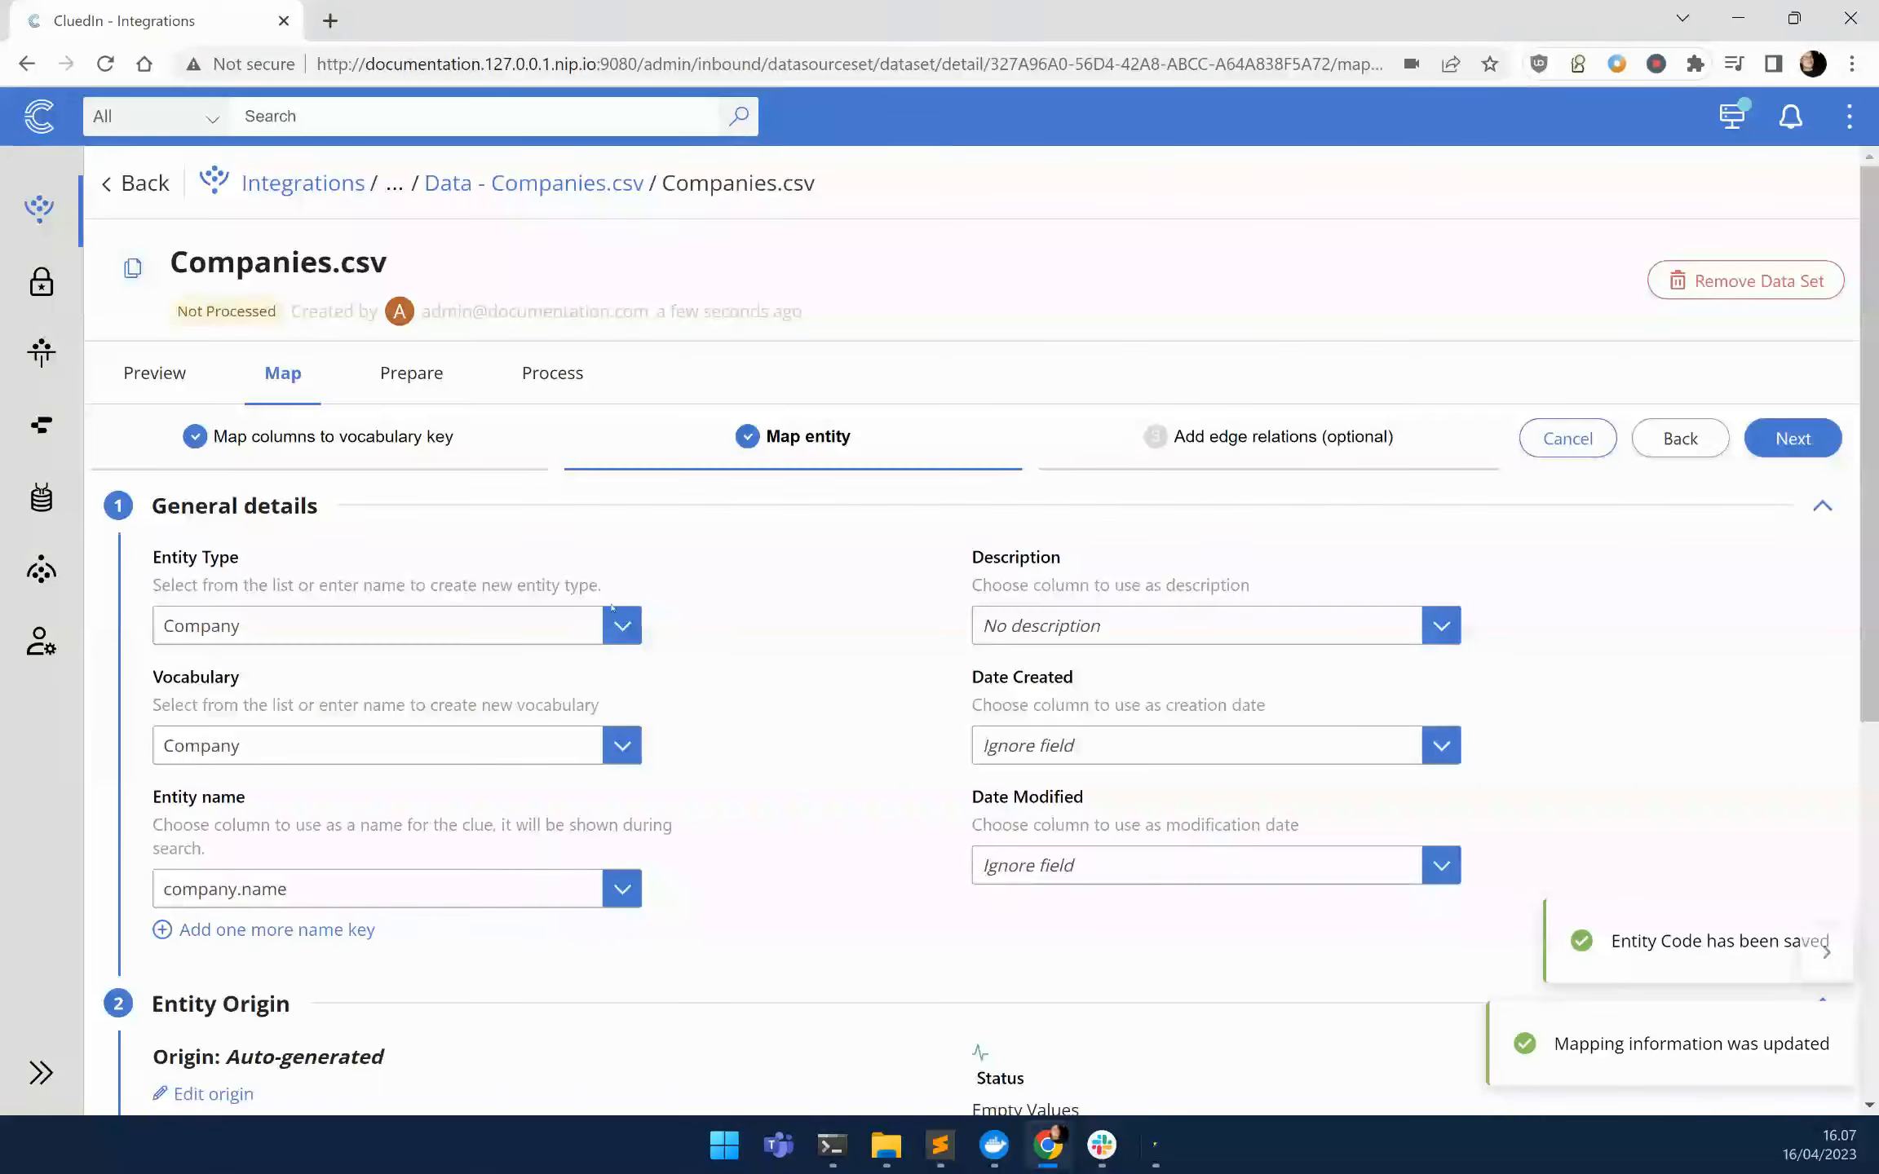
left_click(1768, 438)
left_click(1771, 438)
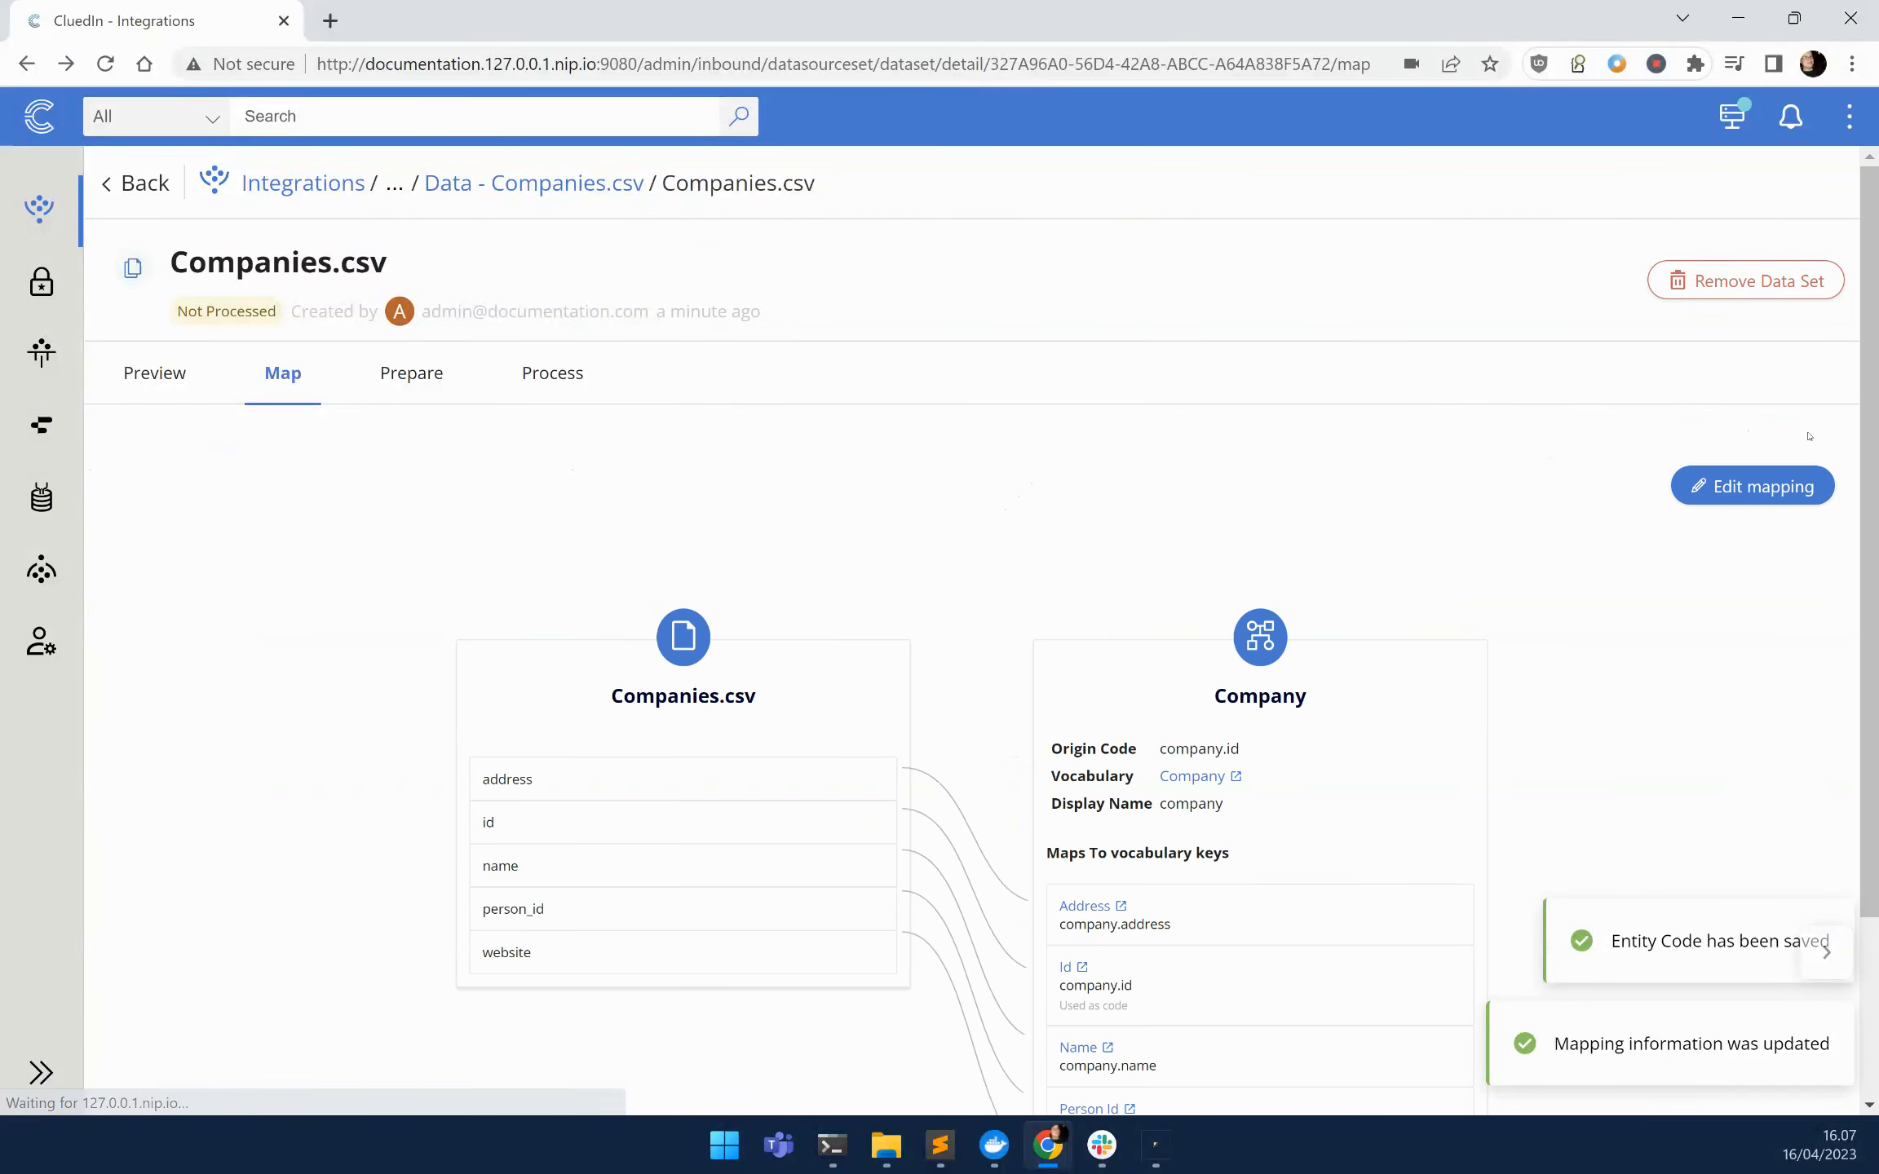
Process the Companies.csv data set and list all records with an empty search.
left_click(552, 373)
left_click(153, 445)
left_click(1819, 1086)
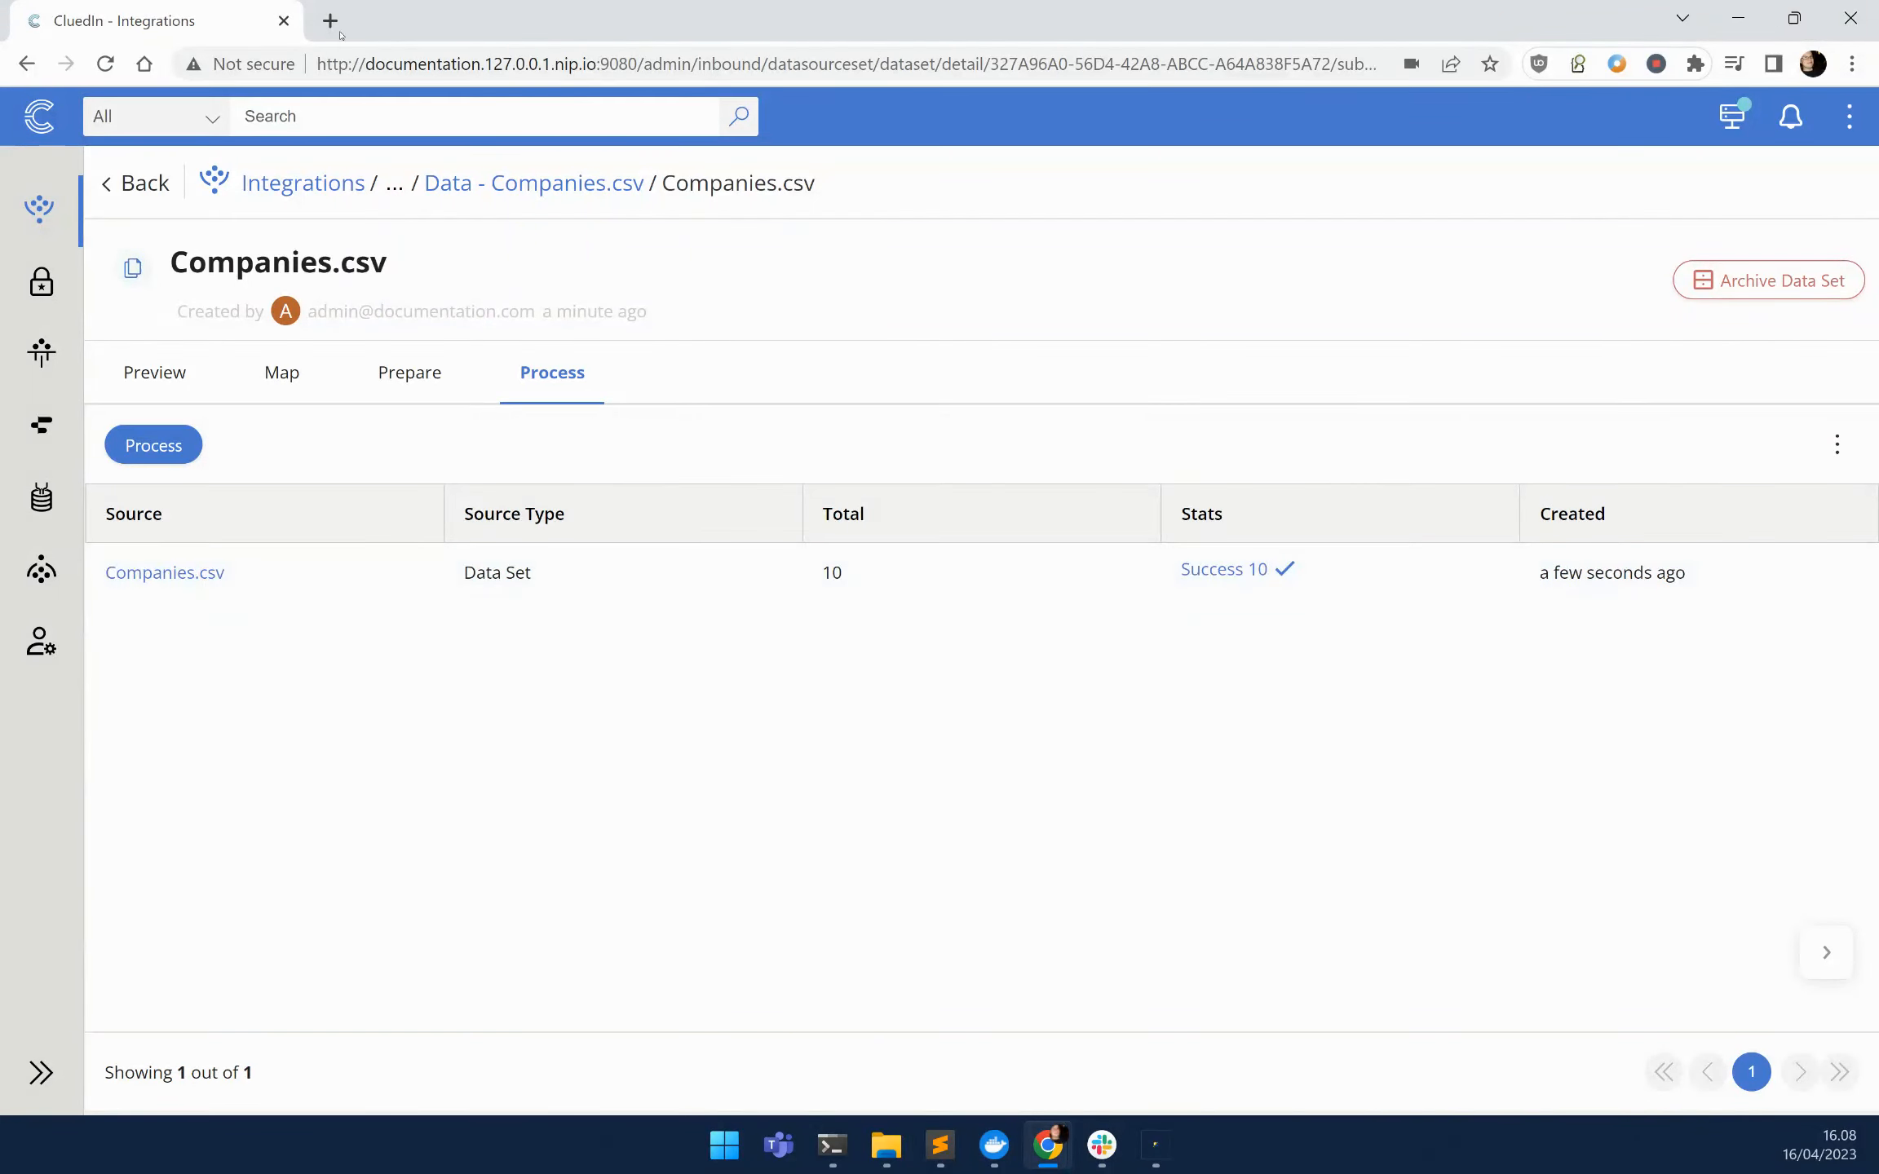
left_click(740, 118)
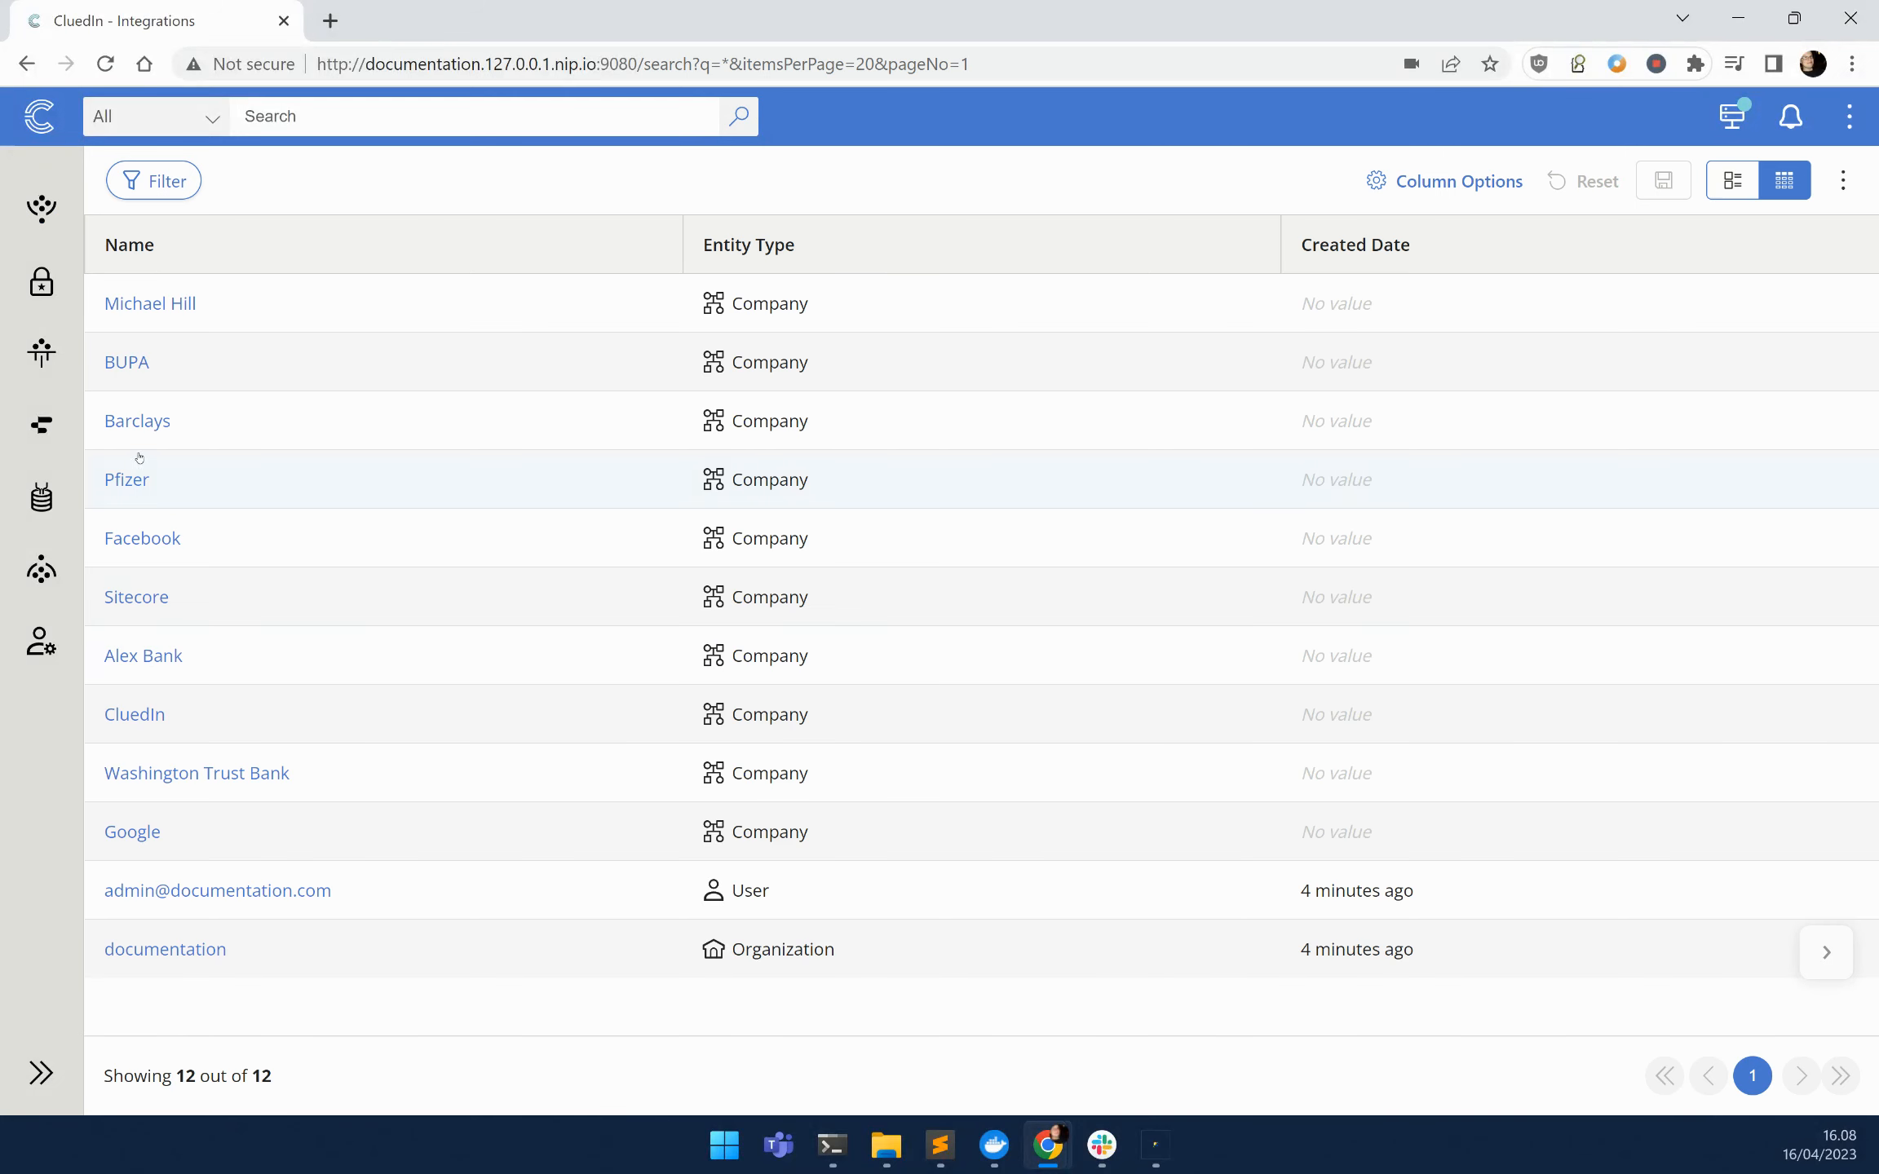
Start adding an export target that uses the Sql Server Connector and continue to its configuration.
left_click(43, 575)
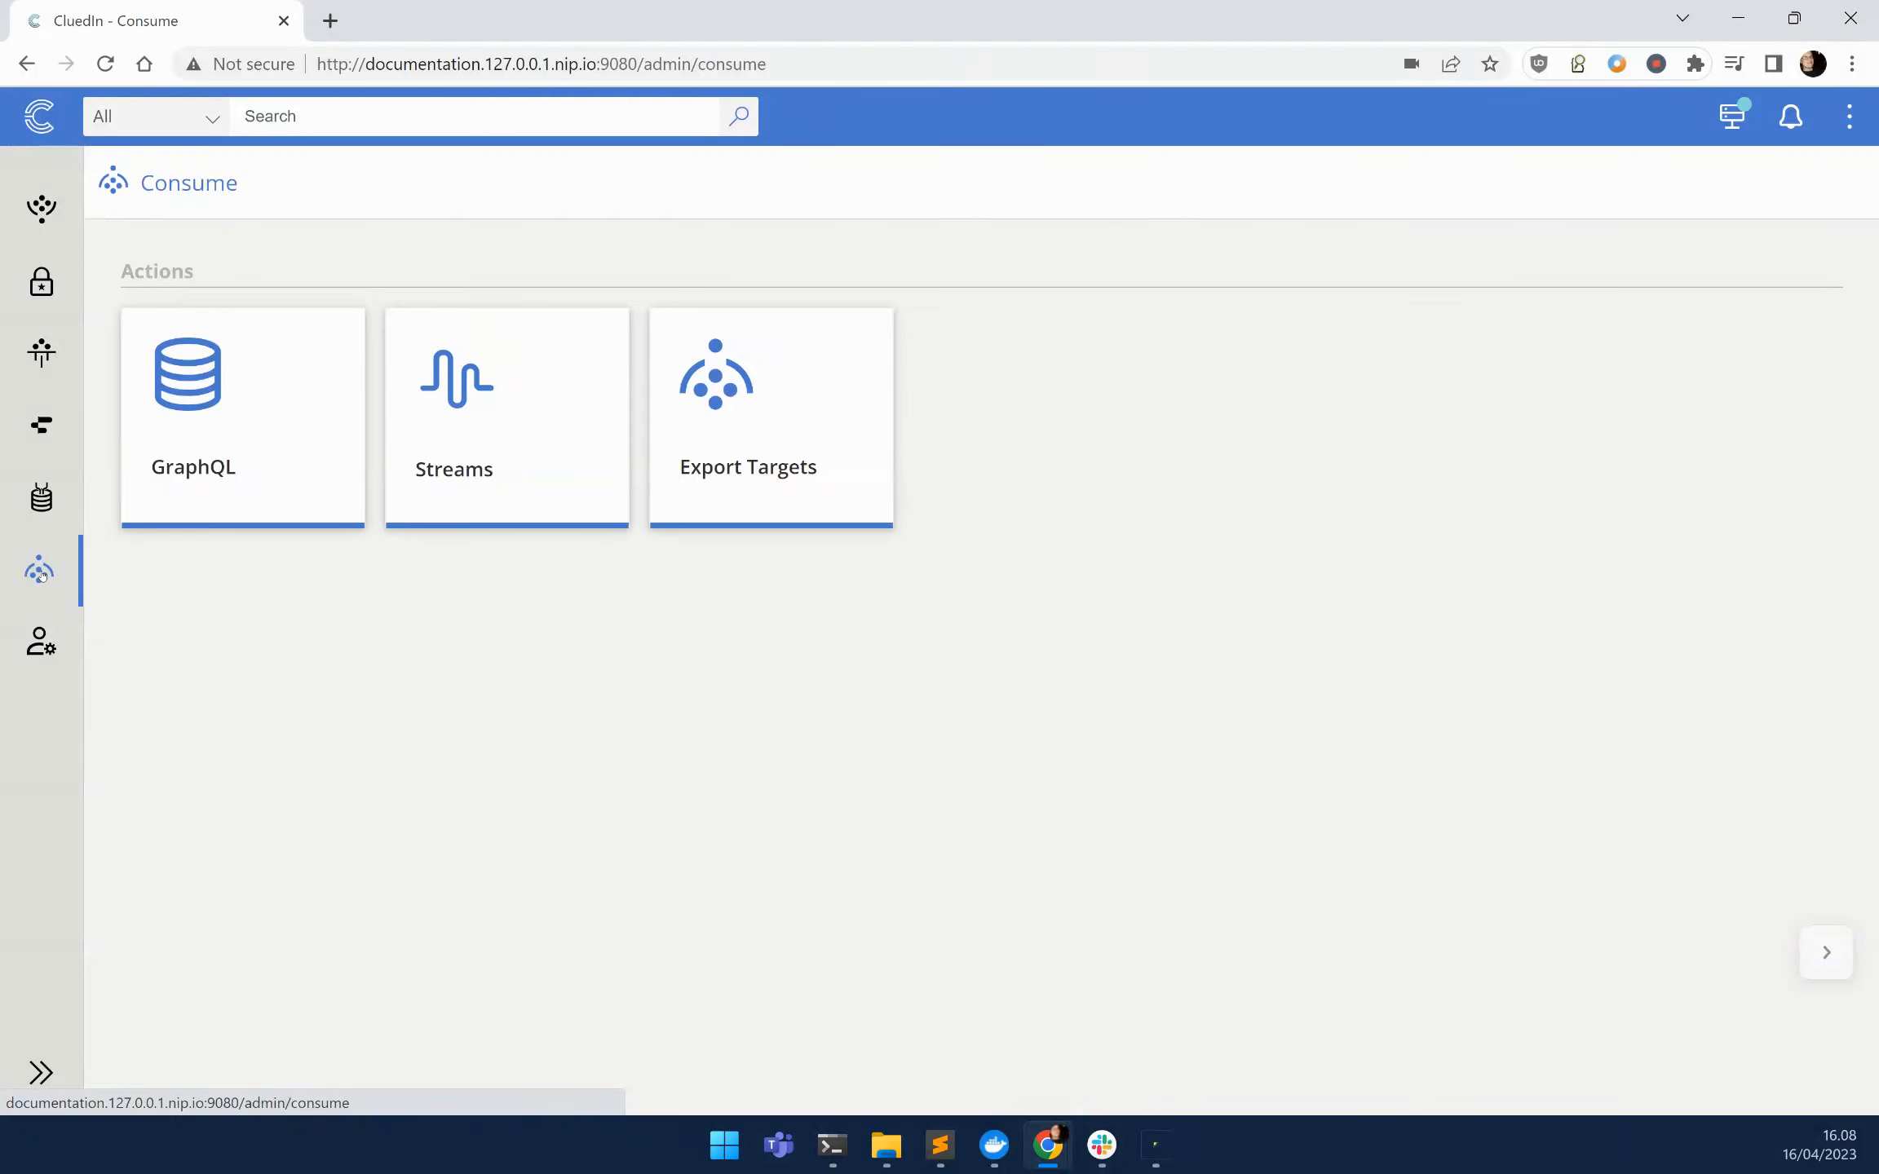
left_click(743, 444)
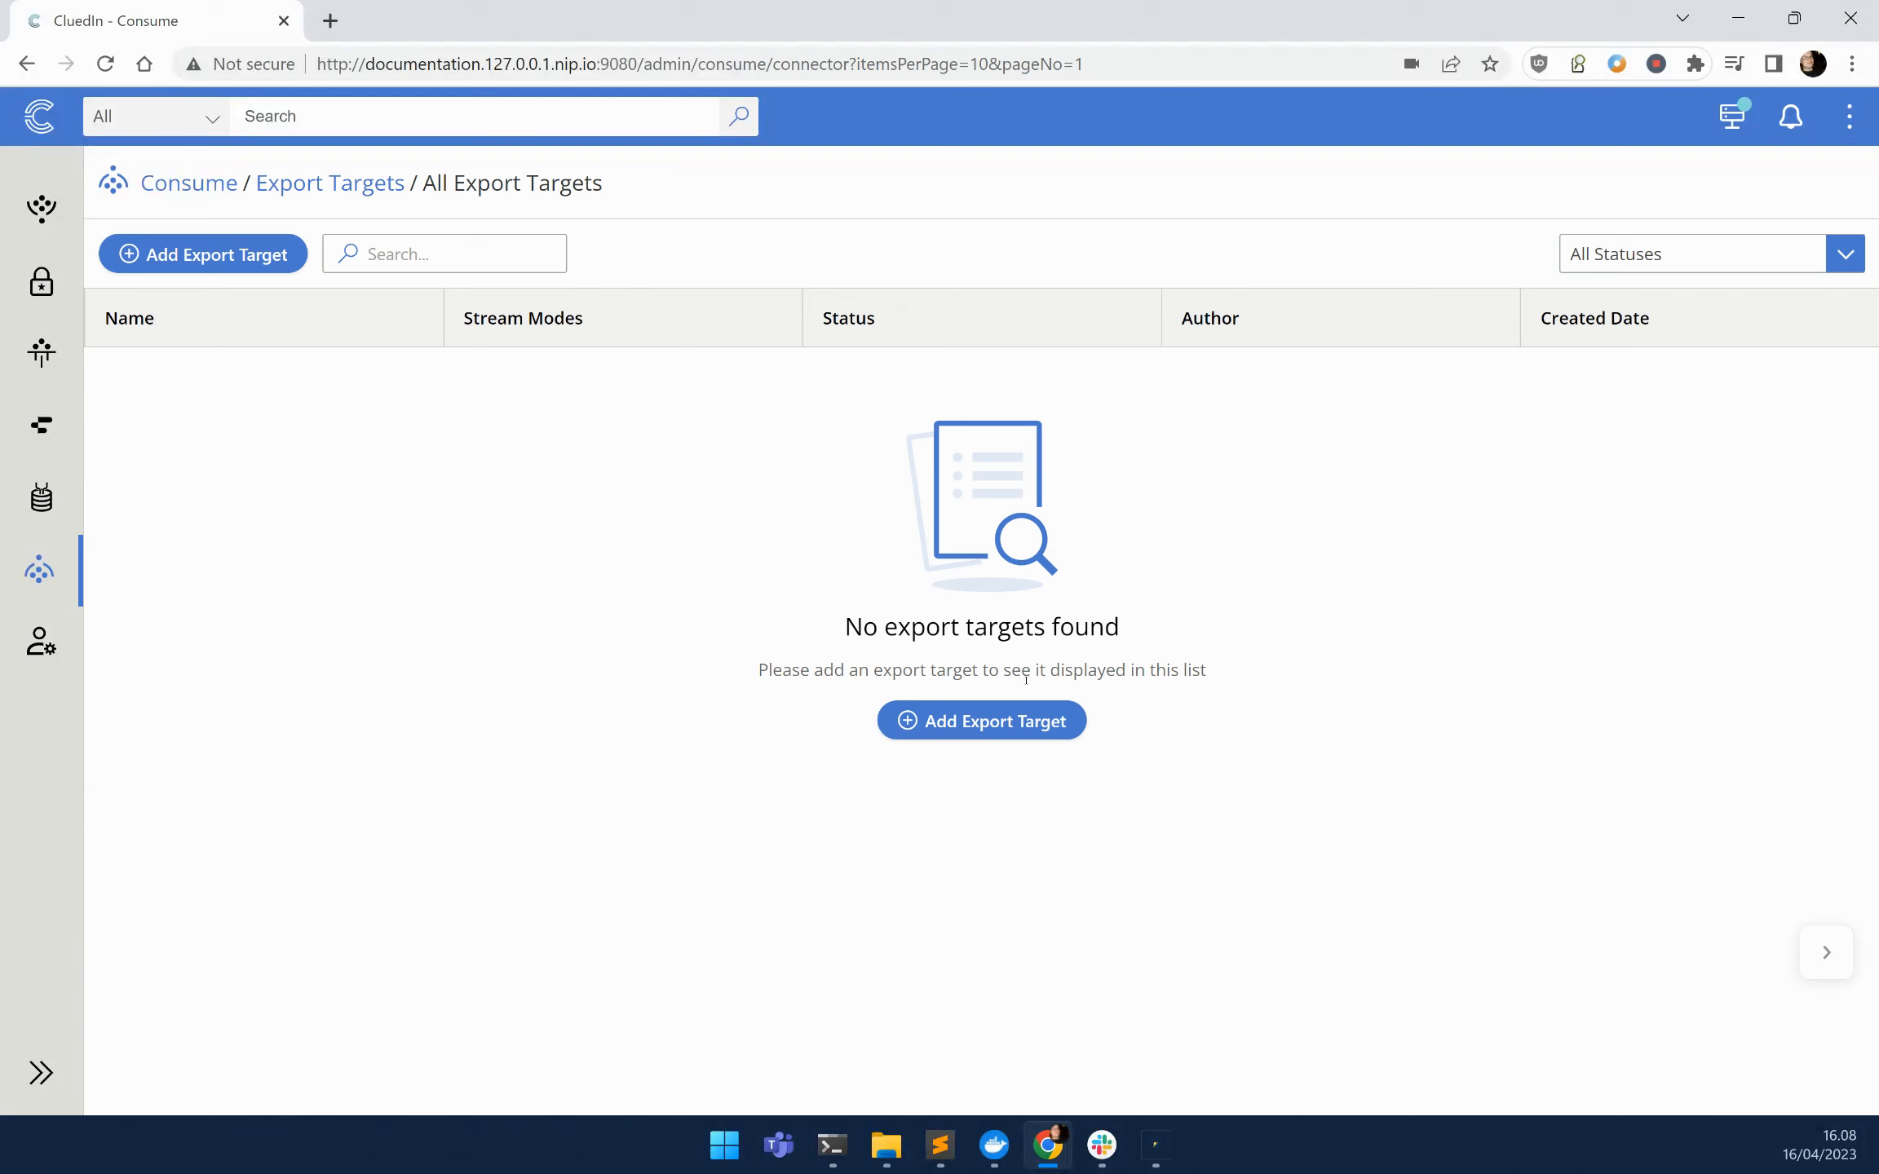
left_click(1019, 721)
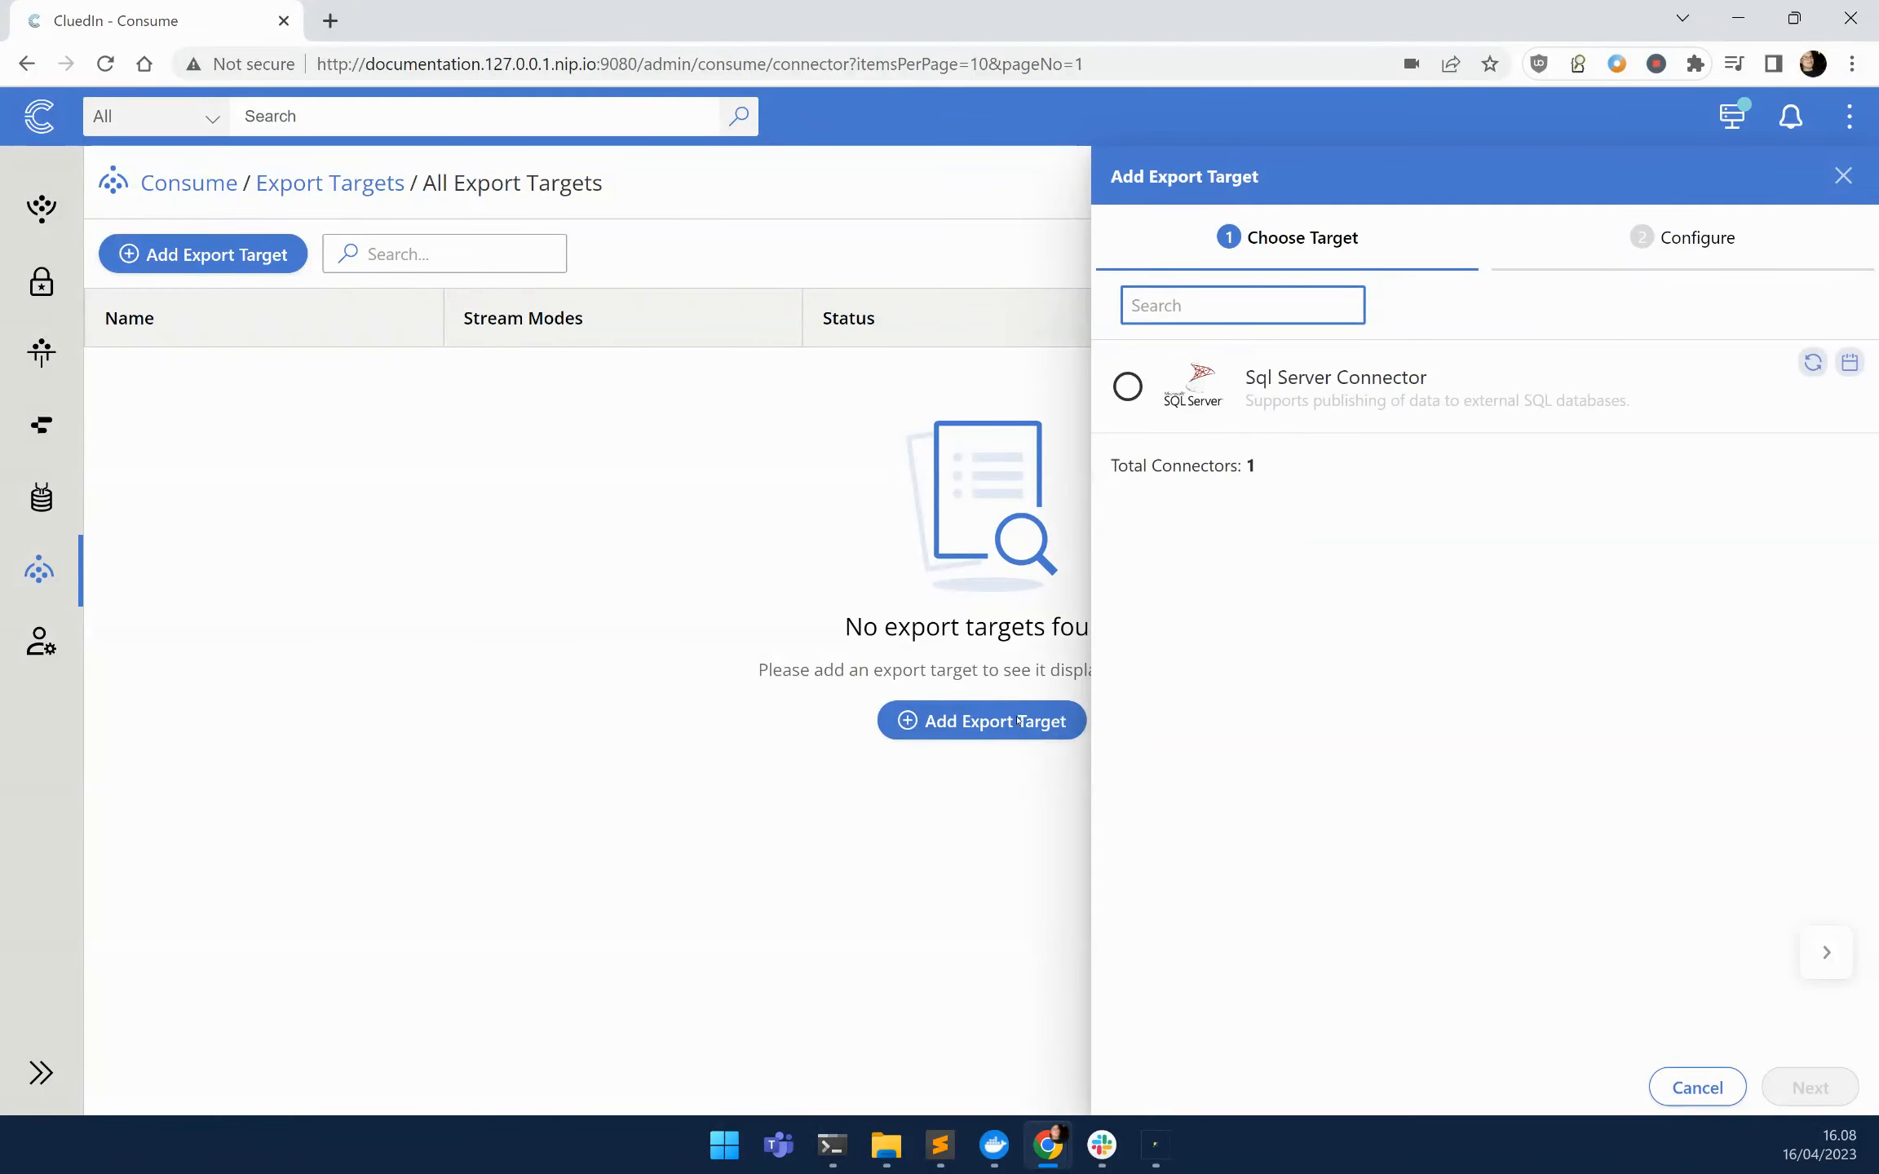
left_click(1251, 401)
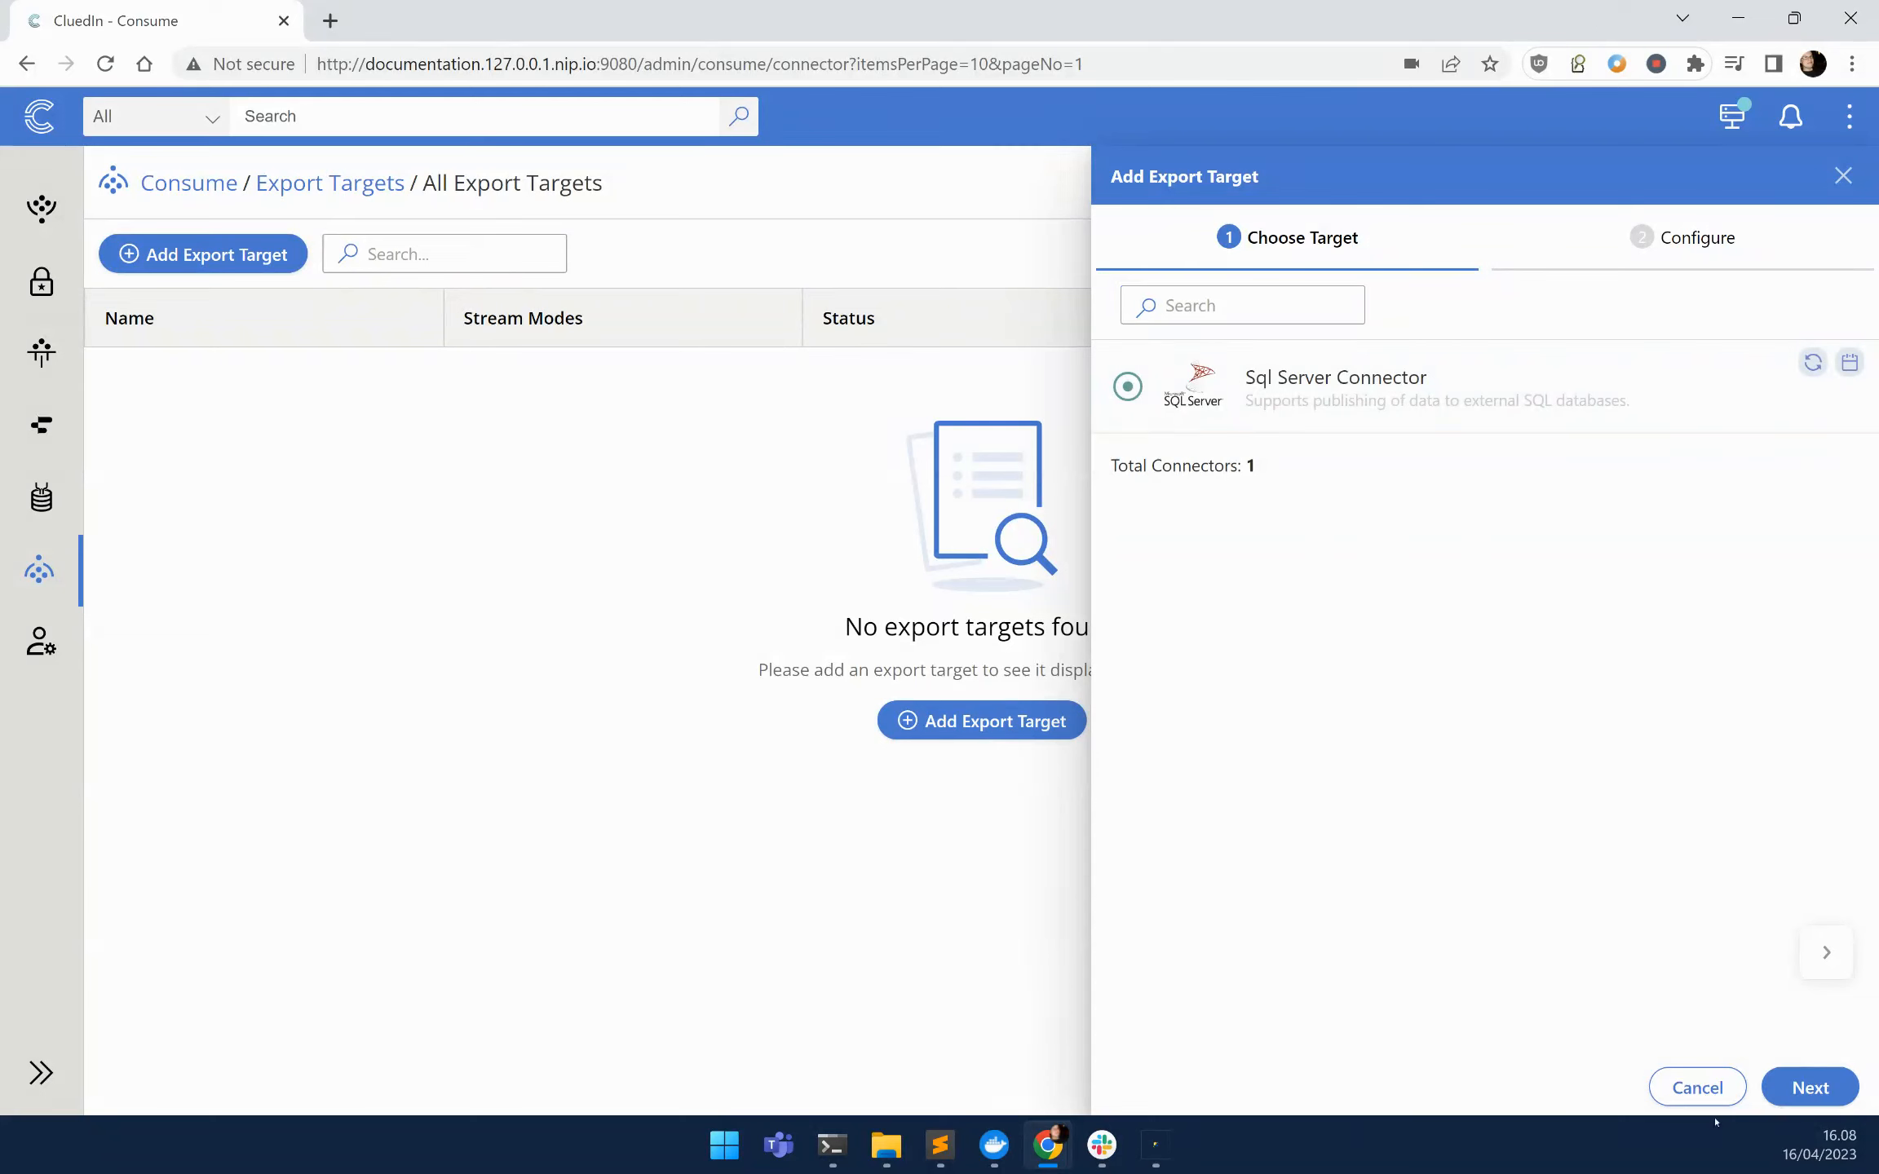
left_click(1810, 1088)
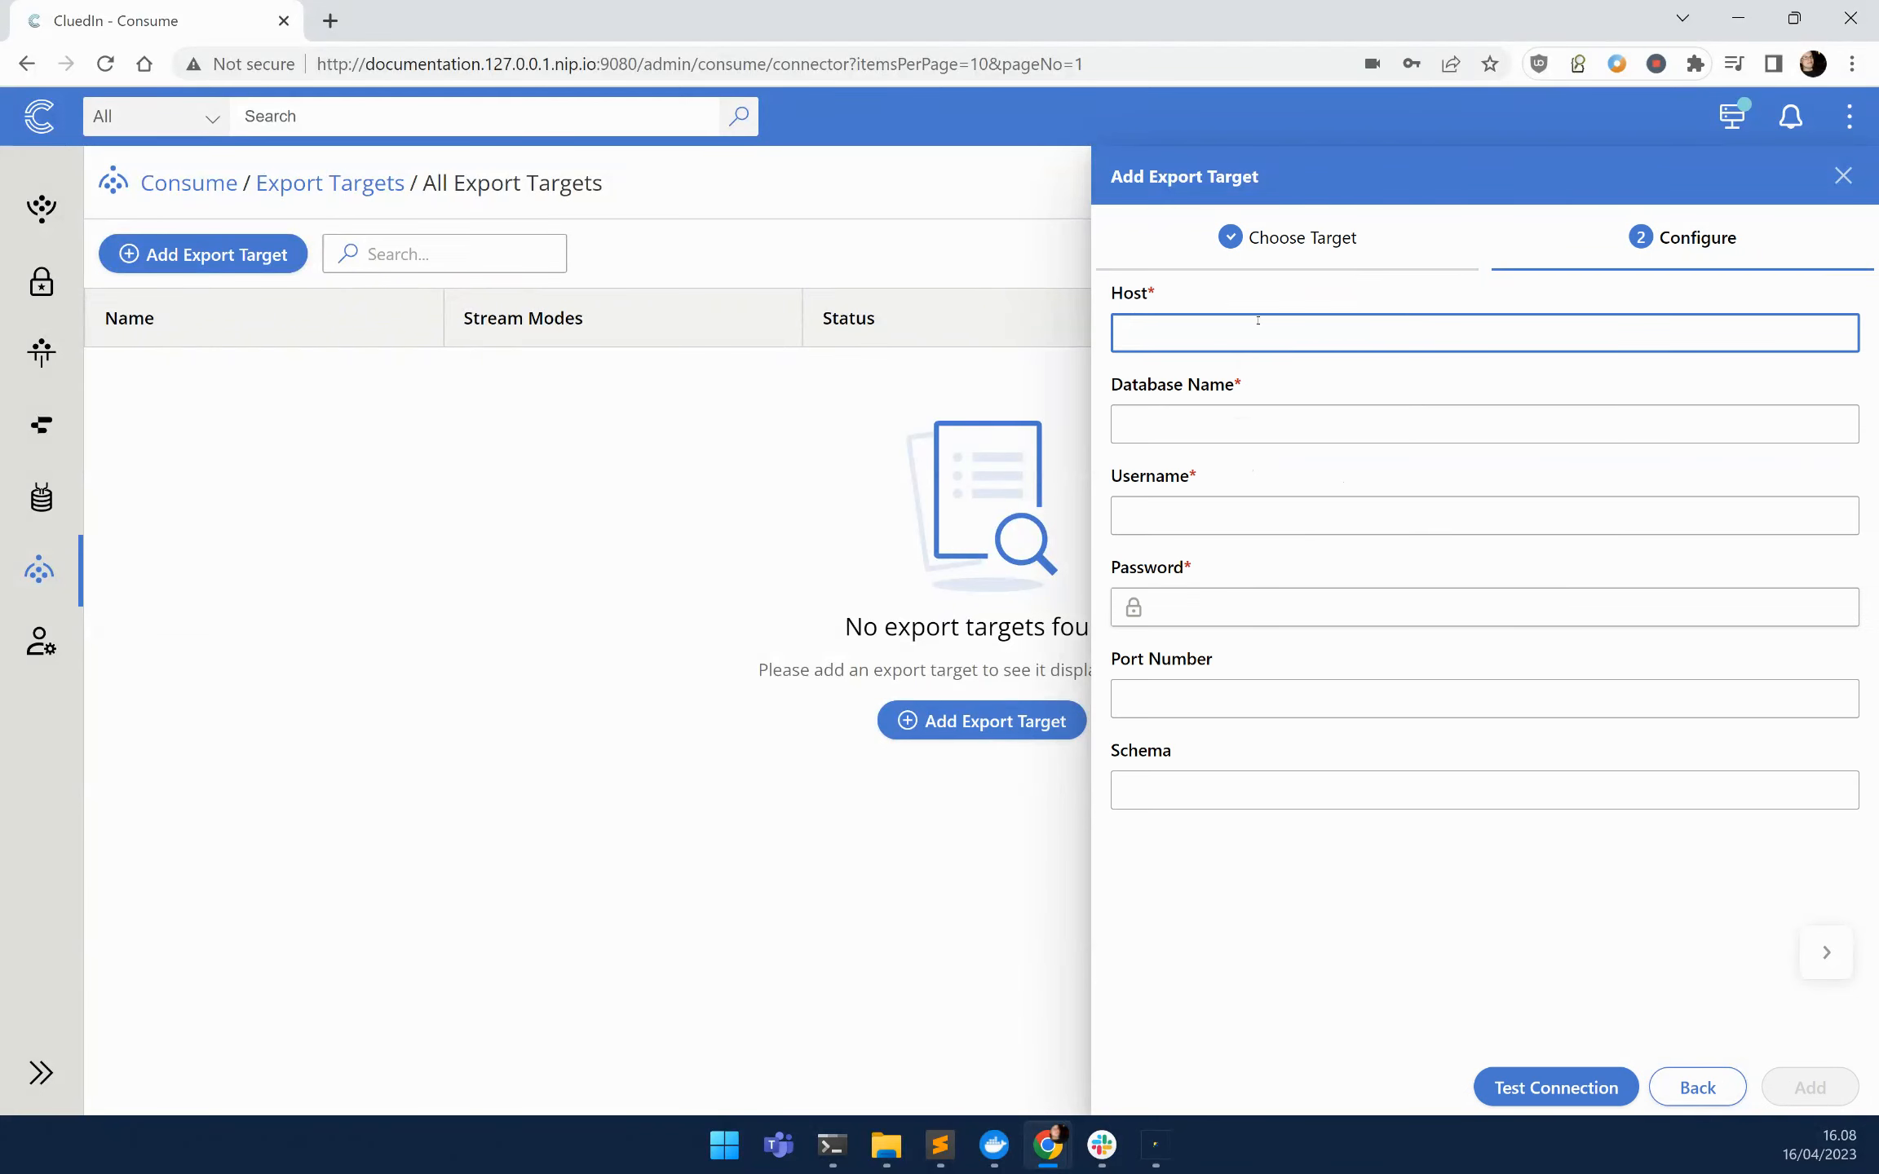
Set the export target's host to sqlserver.
left_click(1258, 321)
left_click(1259, 389)
left_click(1261, 424)
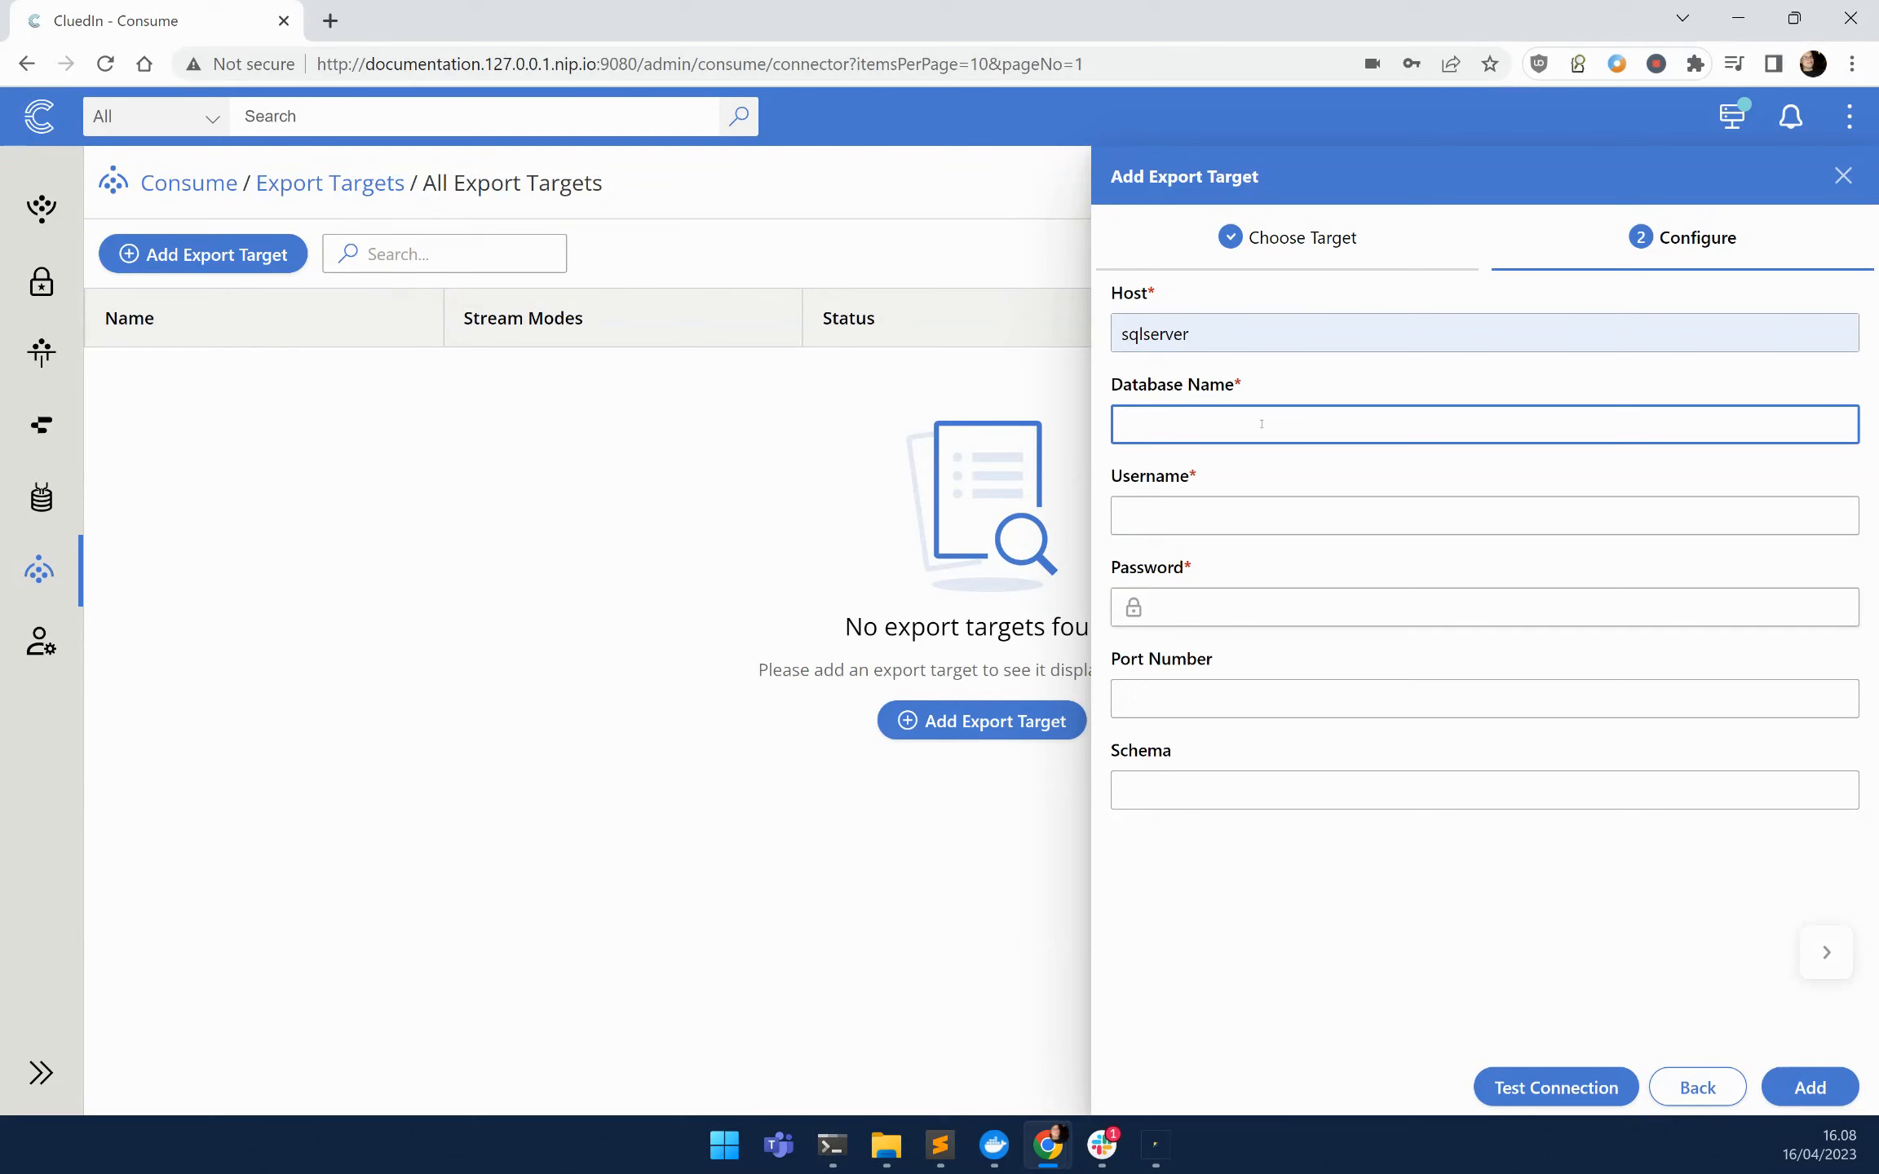
left_click(1215, 524)
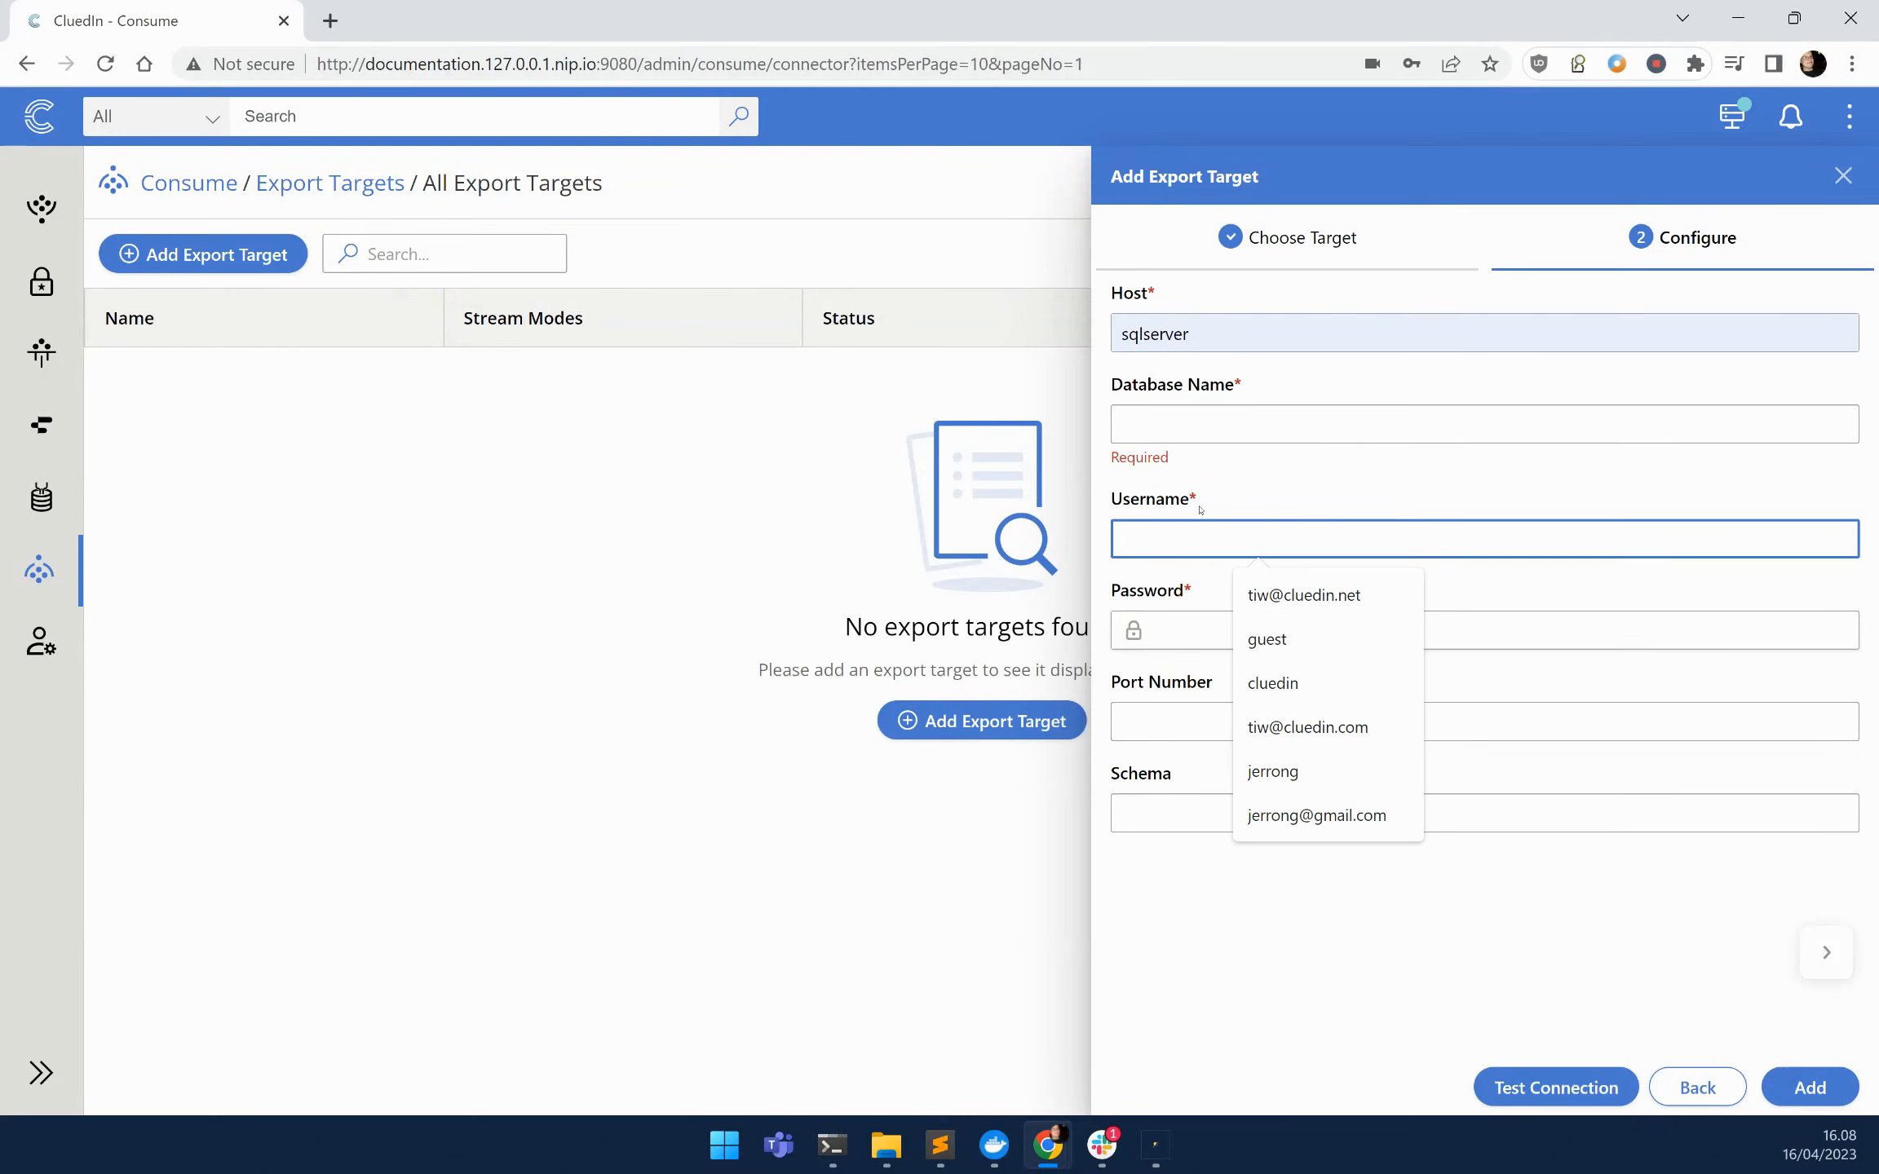
left_click(1136, 412)
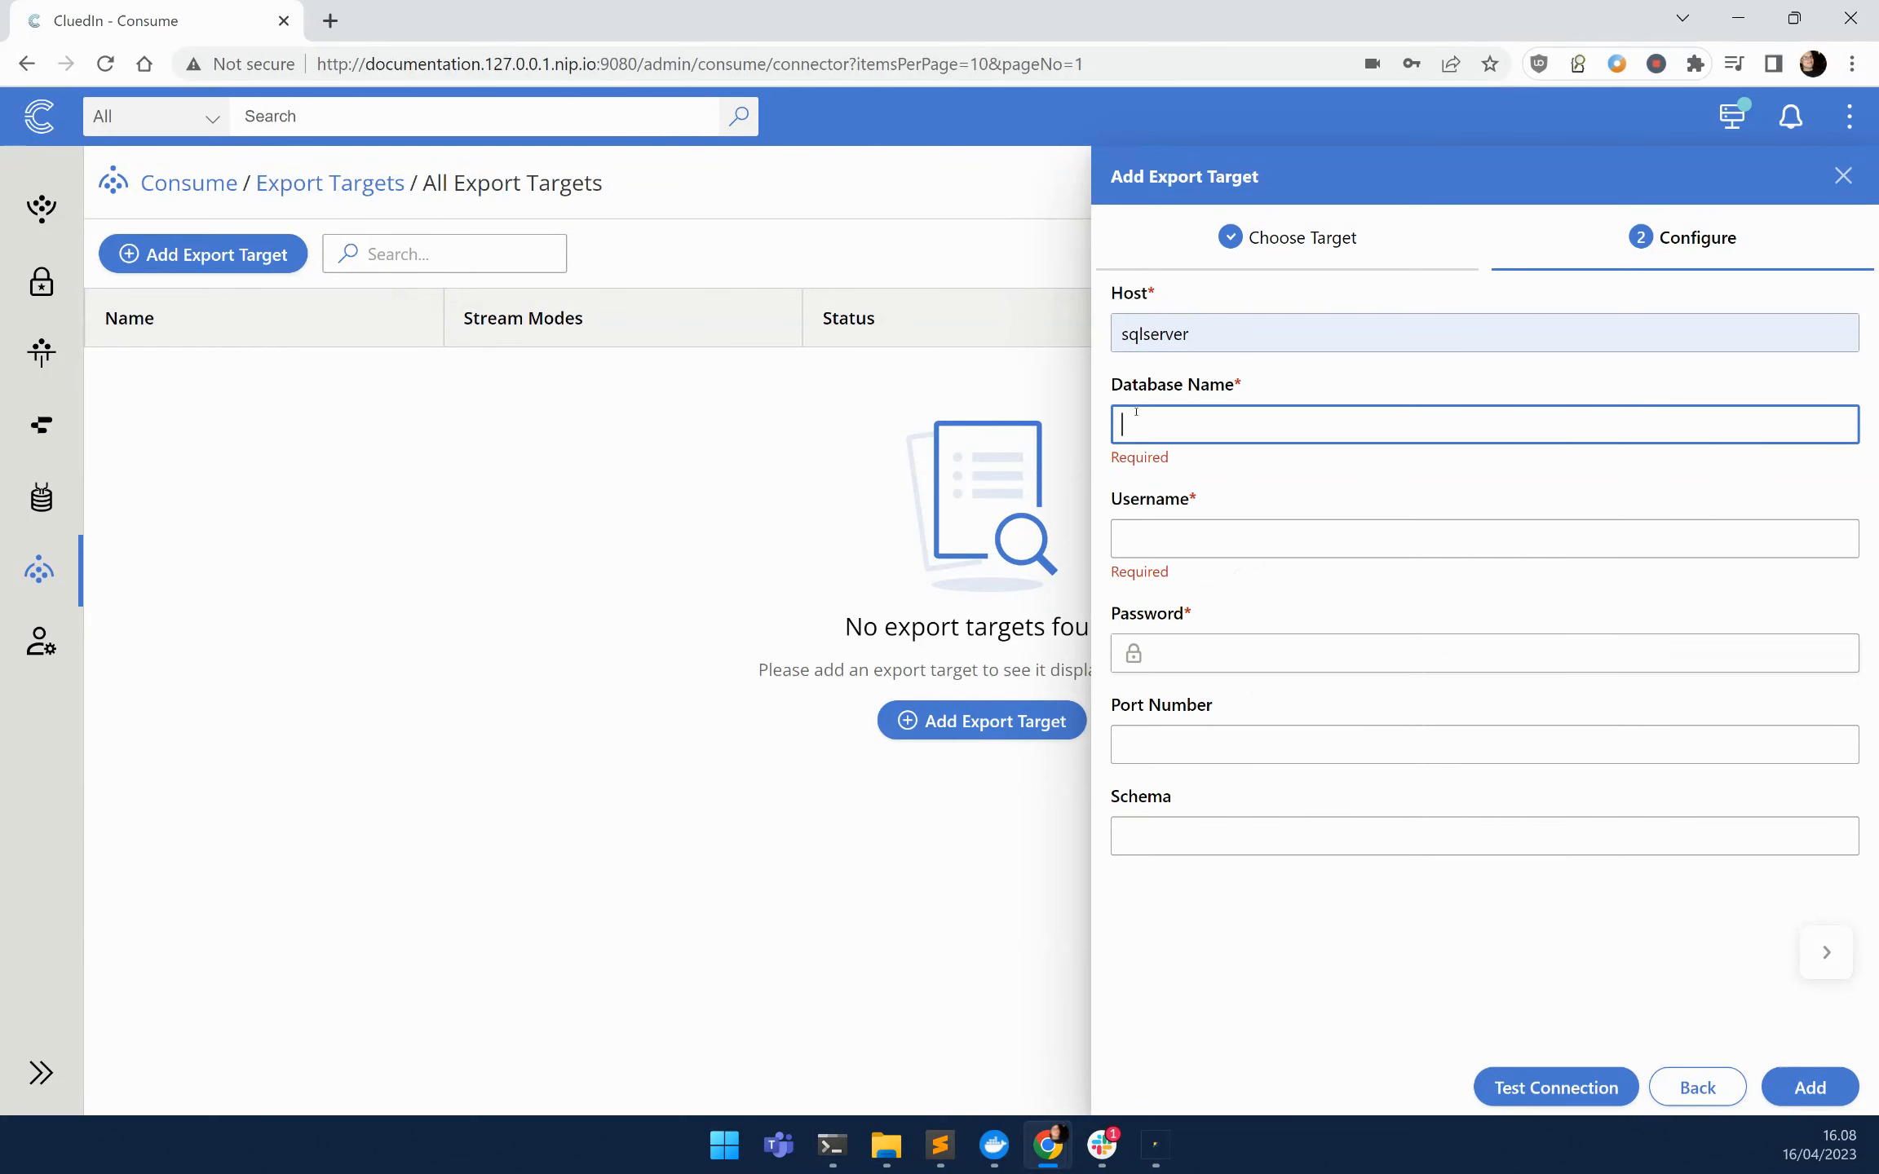
Fill in the export target's password from the saved credentials and set its username to sa.
left_click(1184, 540)
left_click(1158, 652)
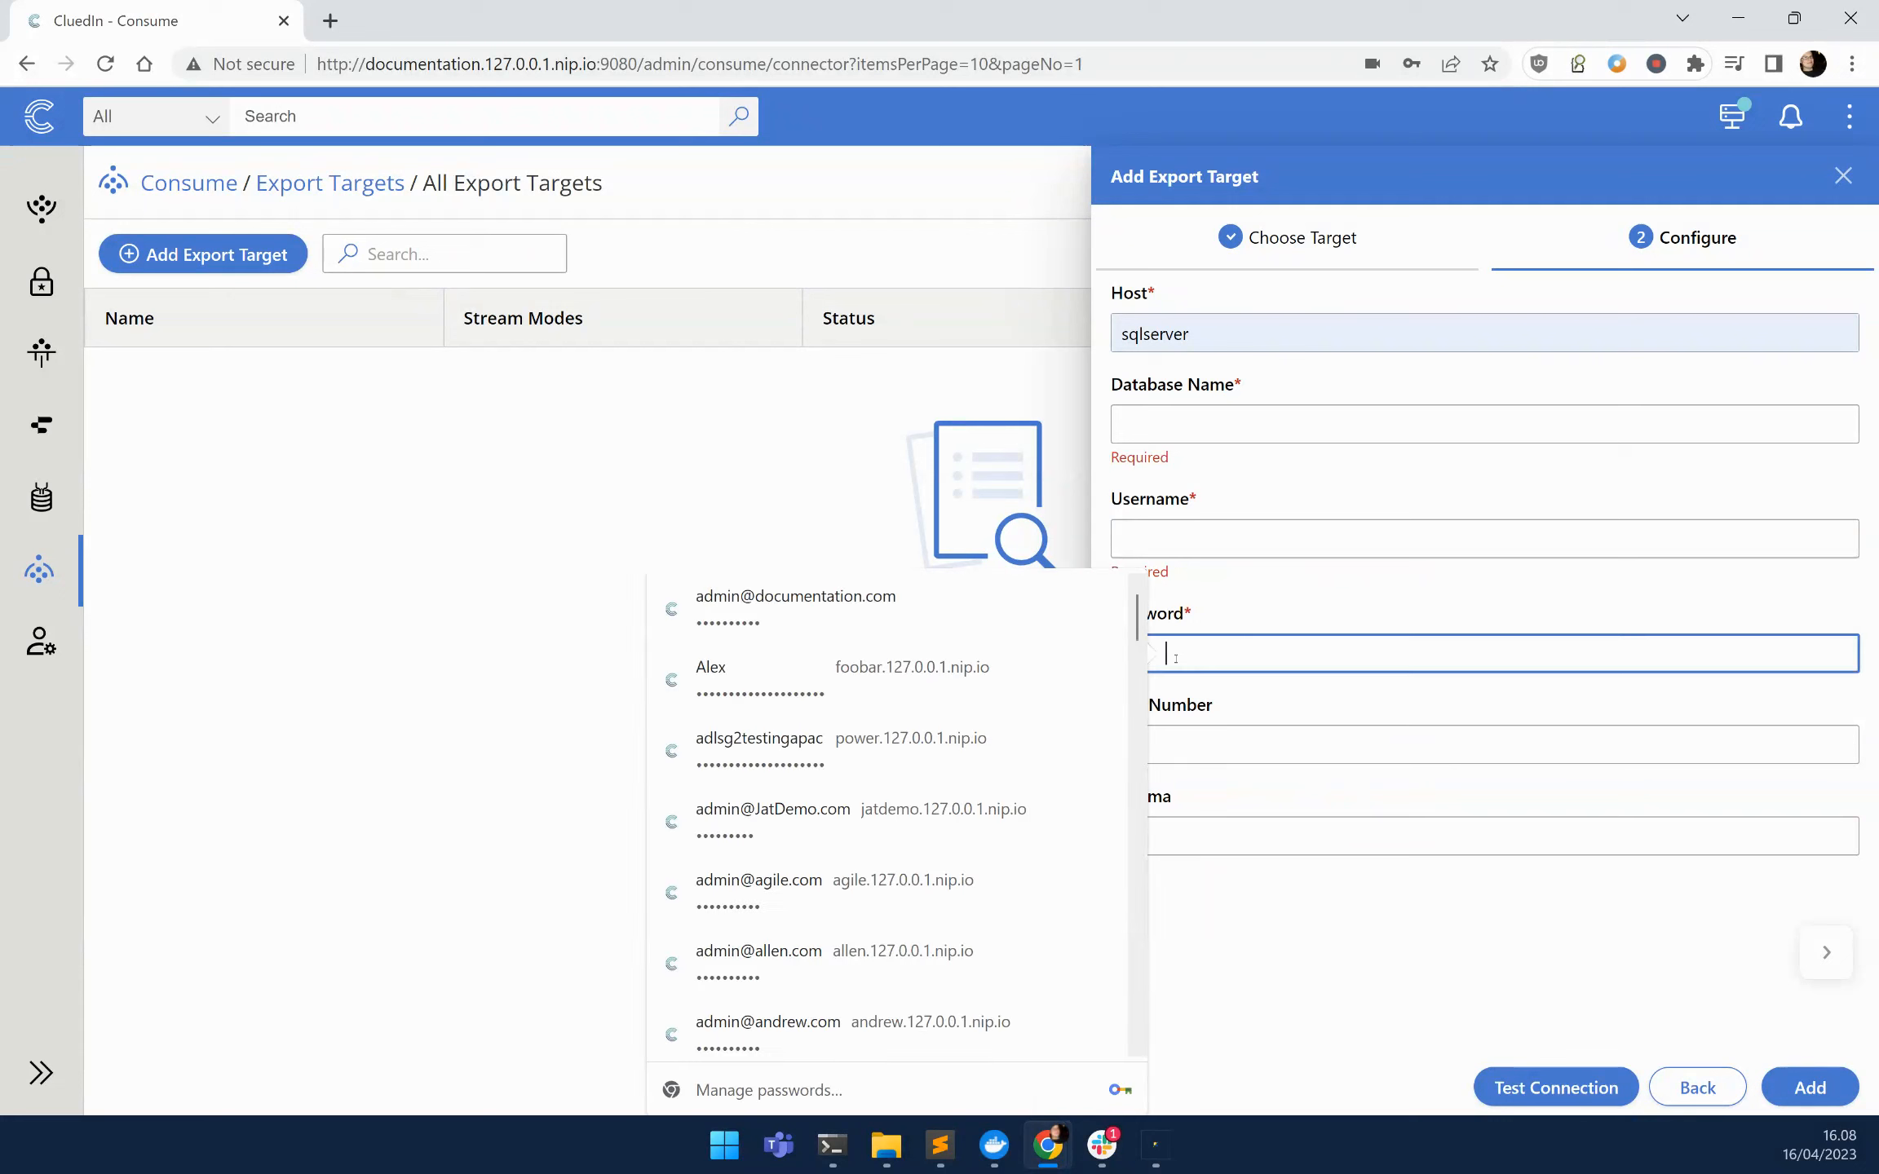
scroll(1132, 633, "down", 10)
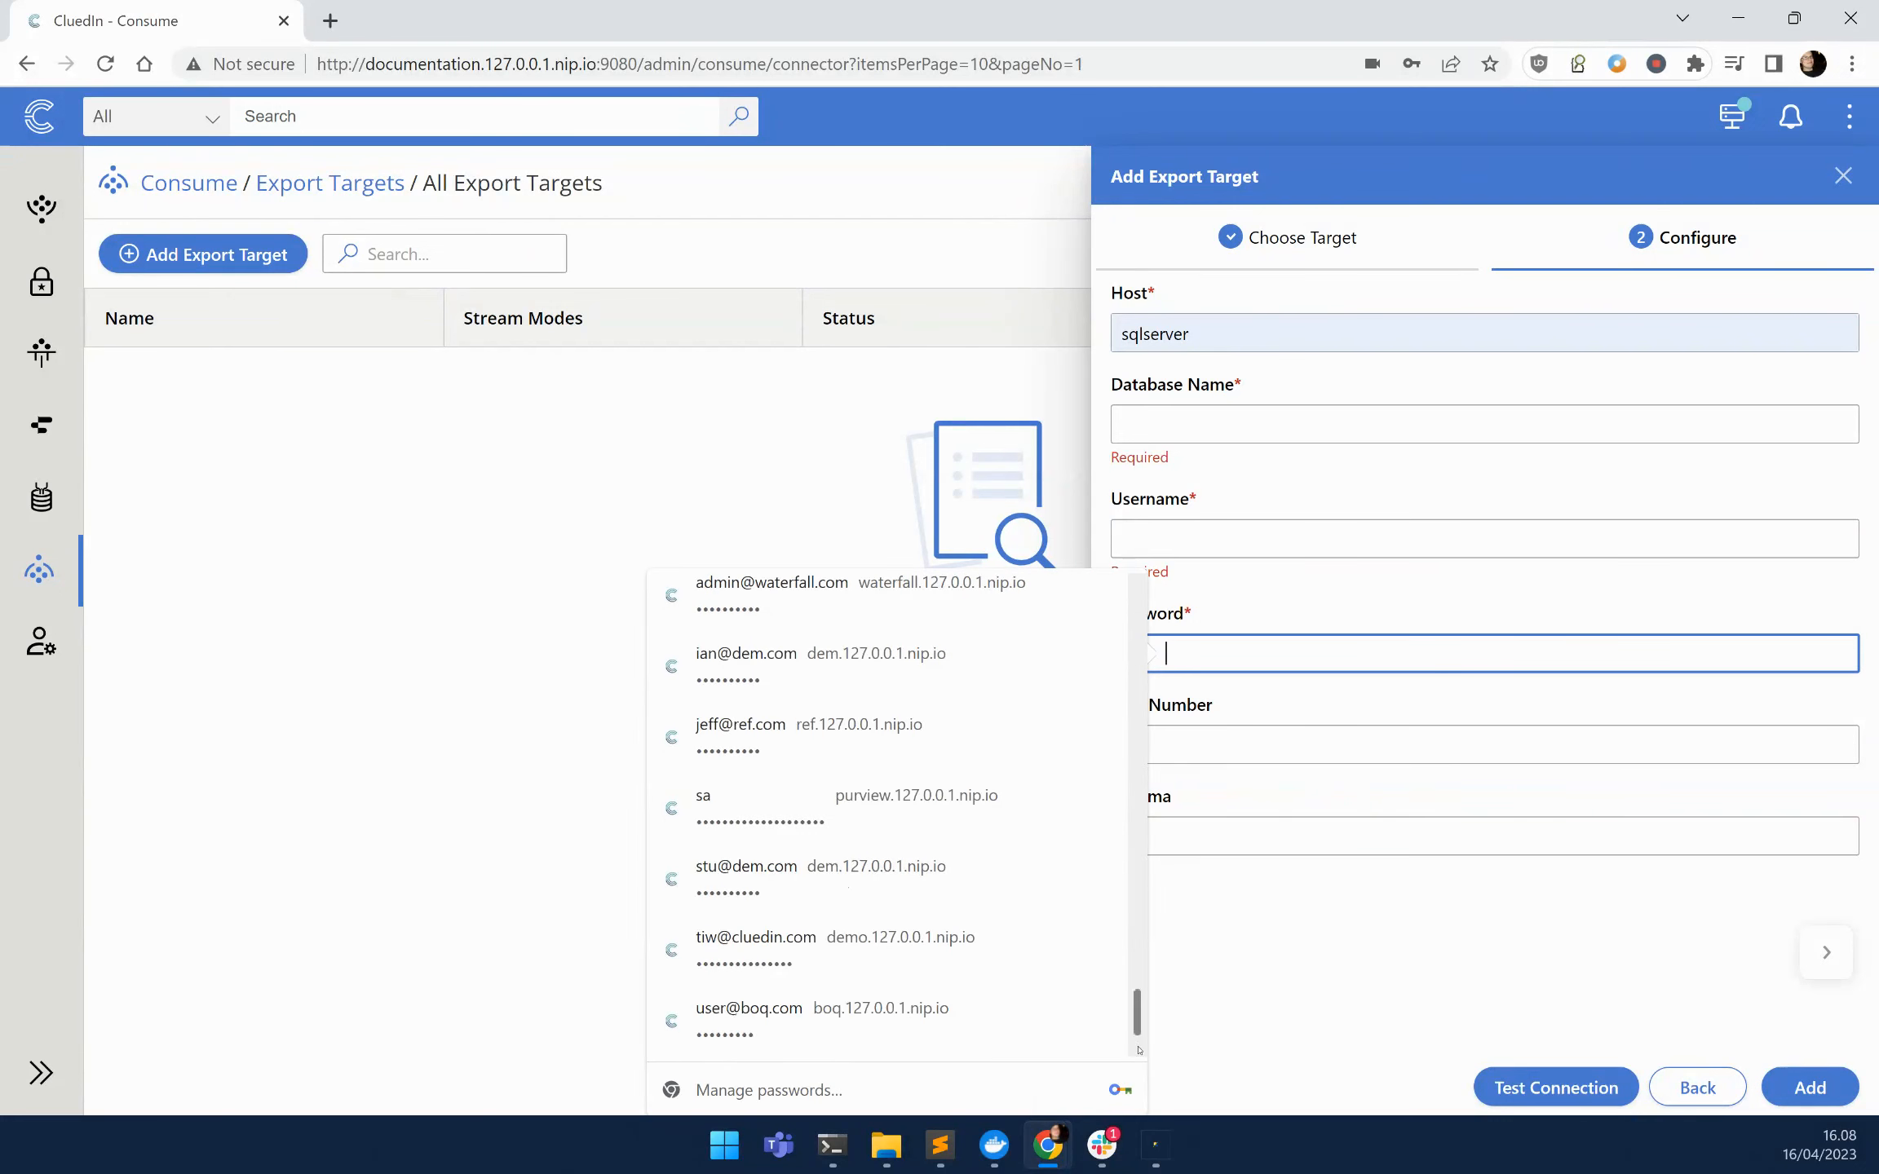
left_click(1096, 807)
left_click(1224, 540)
type("sa")
Copy the database name DataStore.Db.Training from SQL Server Management Studio into the export target's configuration and test the connection.
left_click(1213, 426)
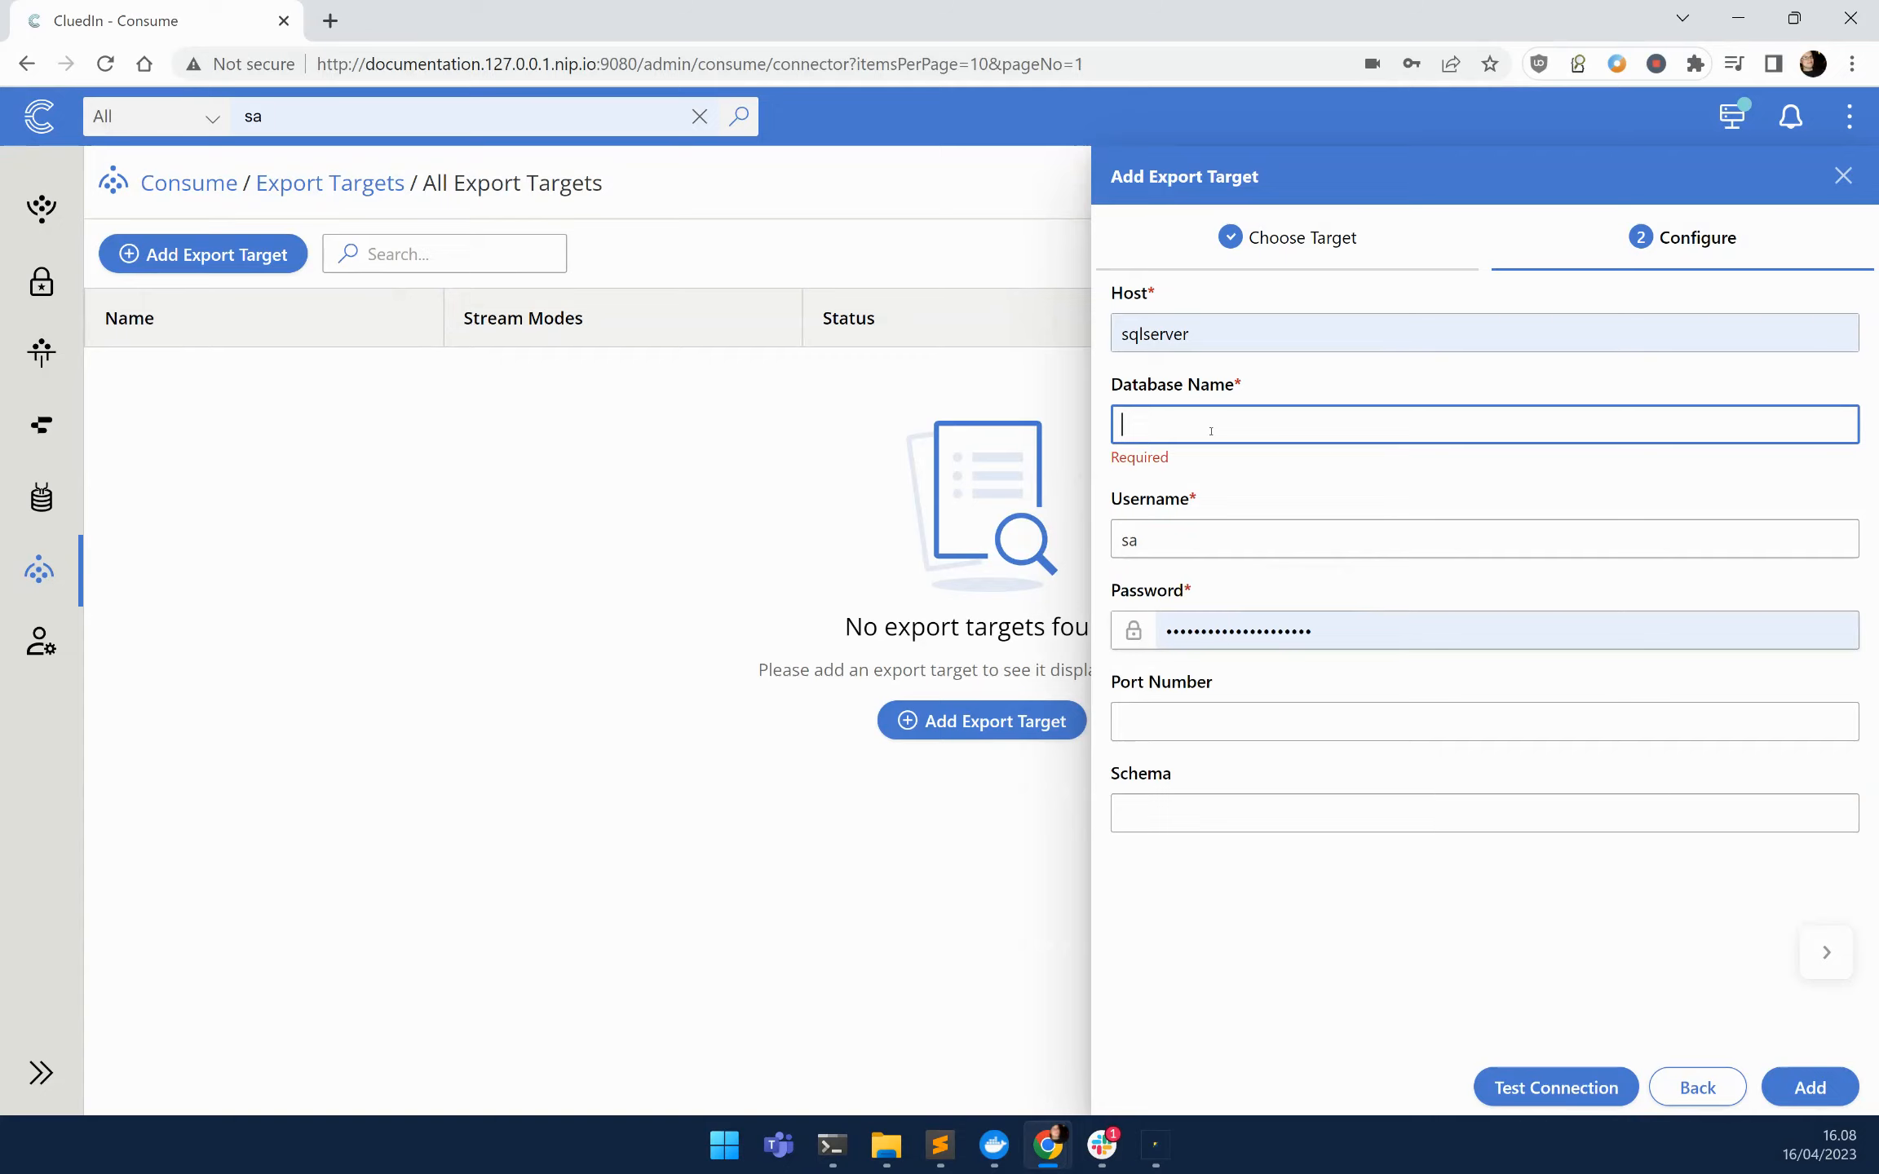
mouse_move(1155, 1145)
left_click(1124, 1107)
left_click(168, 515)
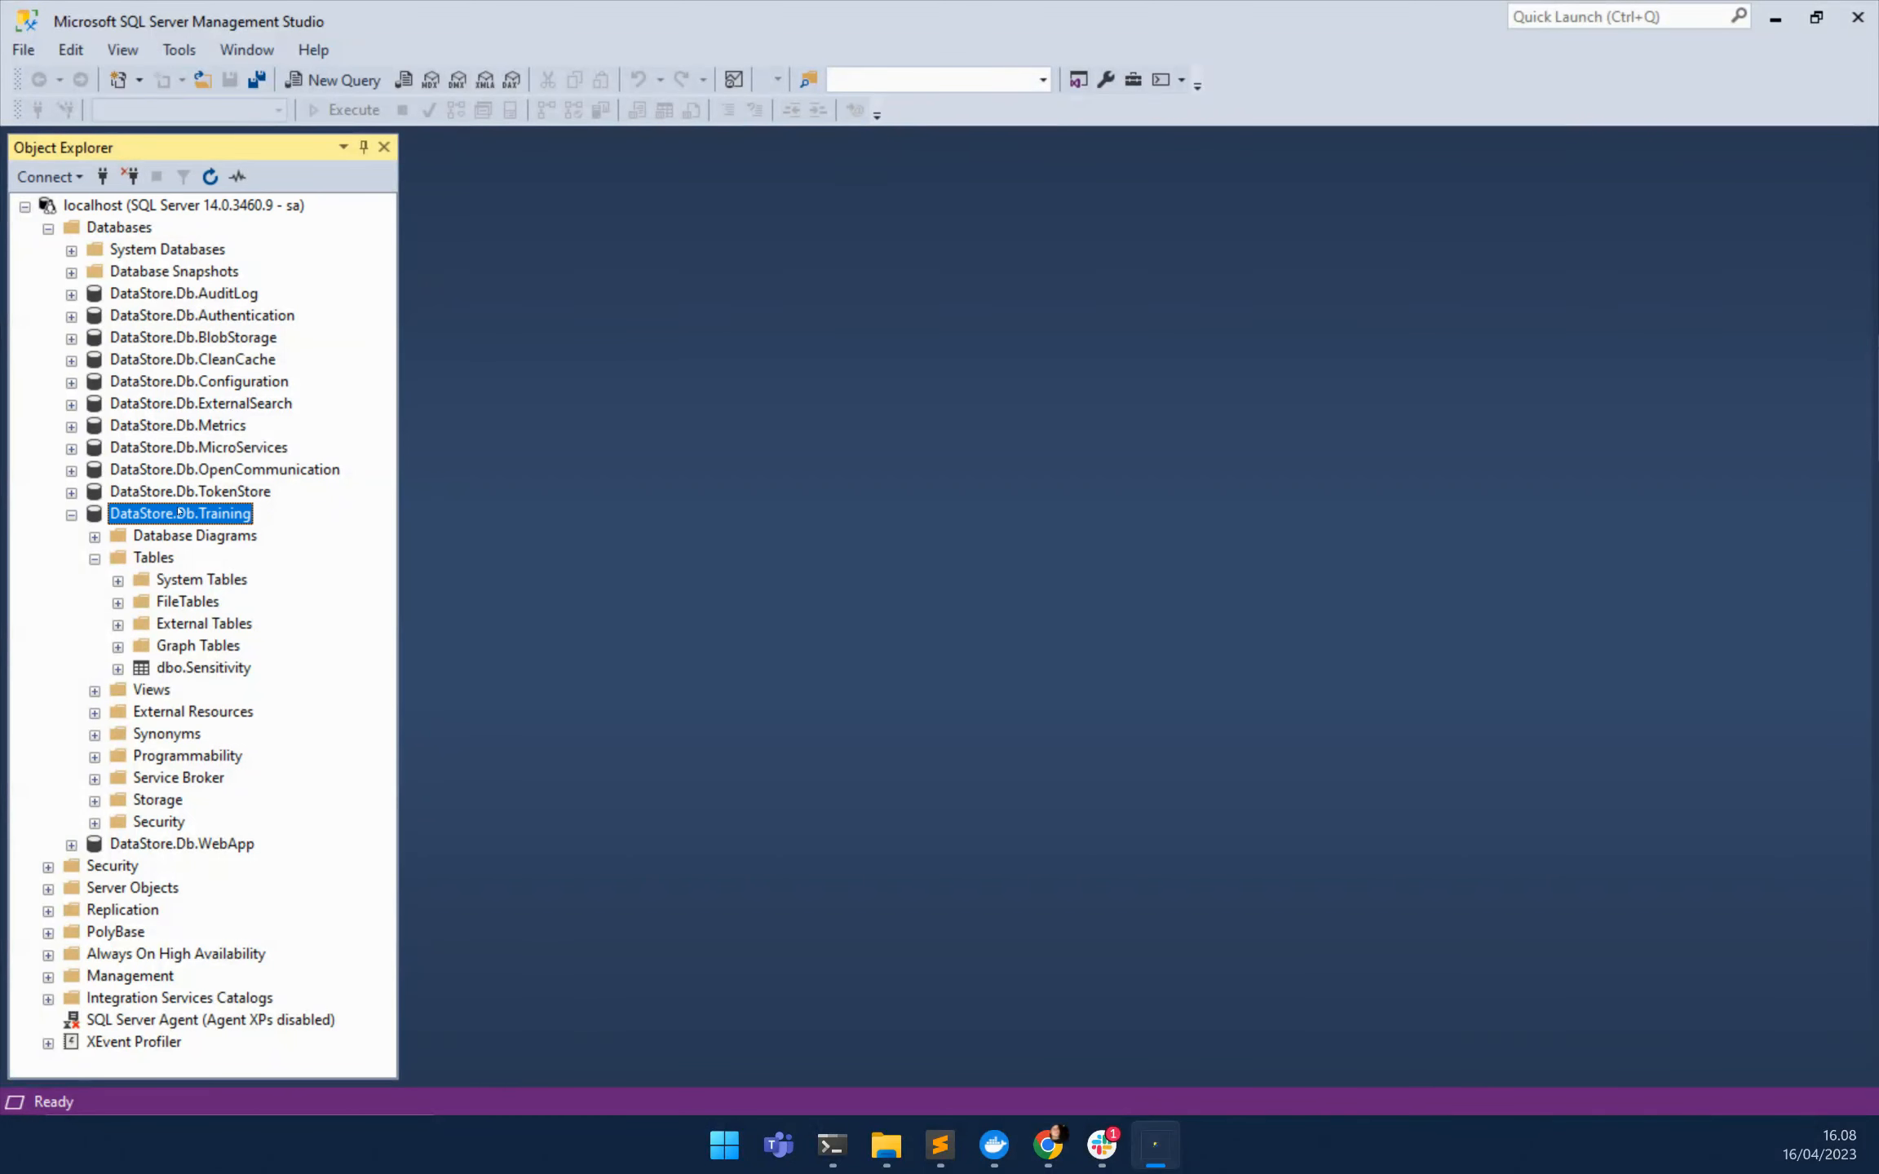
left_click(235, 513)
key("ctrl+c")
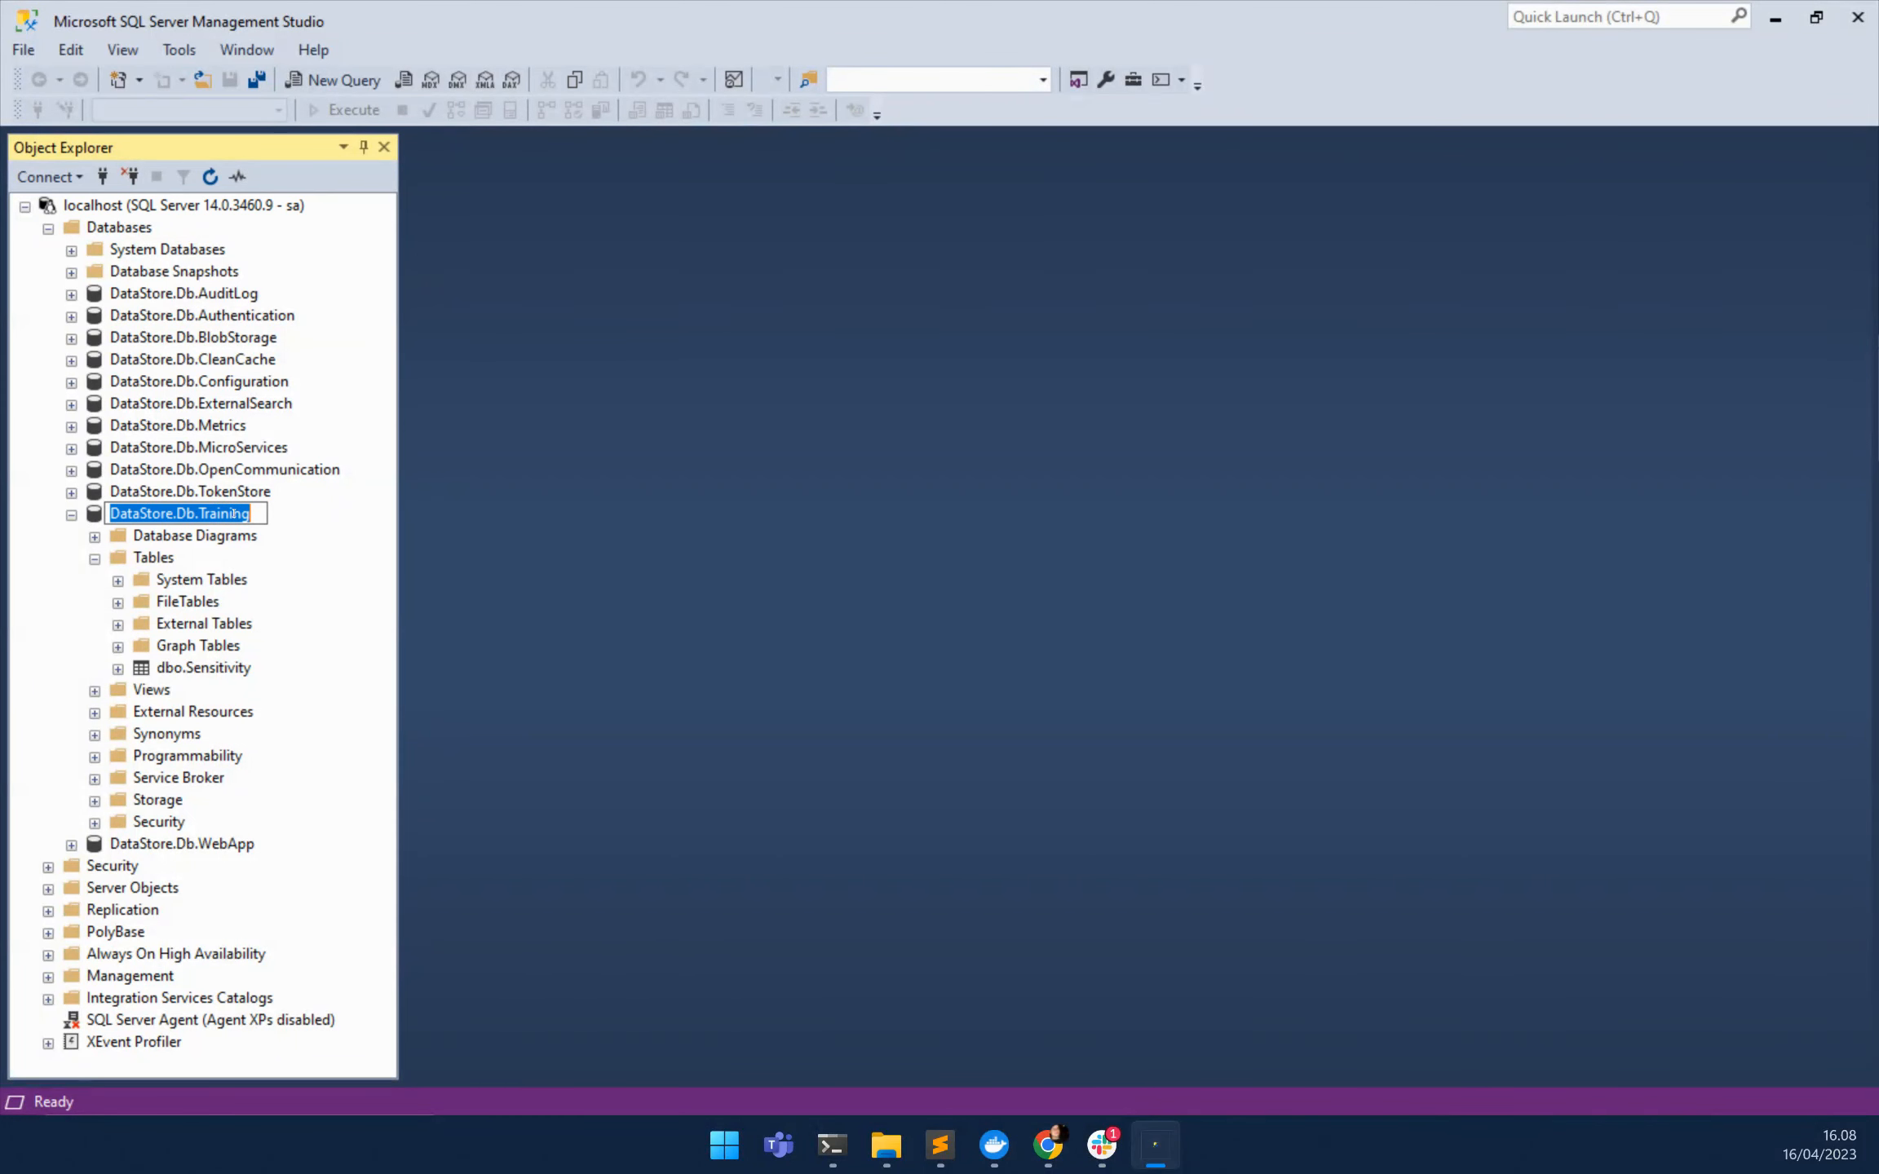
key("alt+Tab")
left_click(1298, 416)
key("ctrl+v")
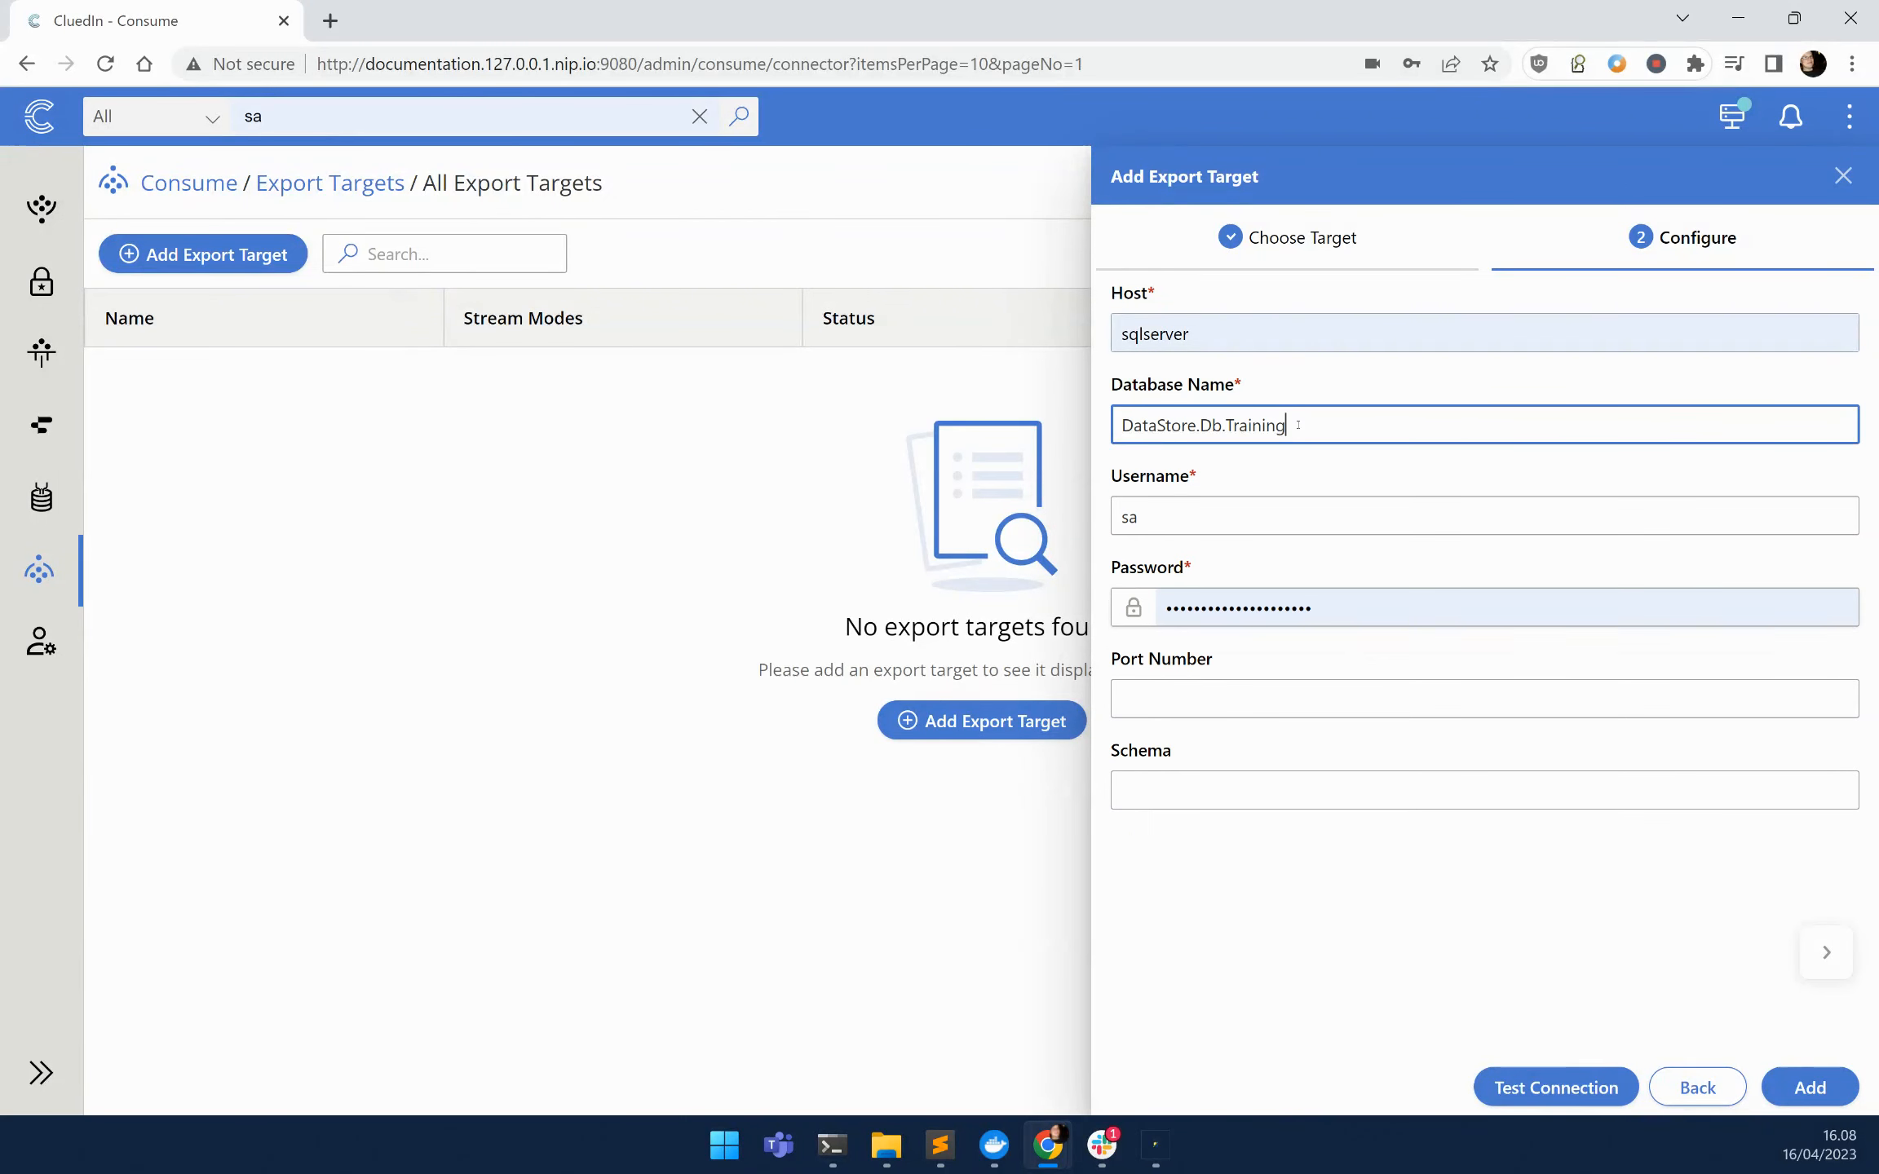
left_click(1569, 1090)
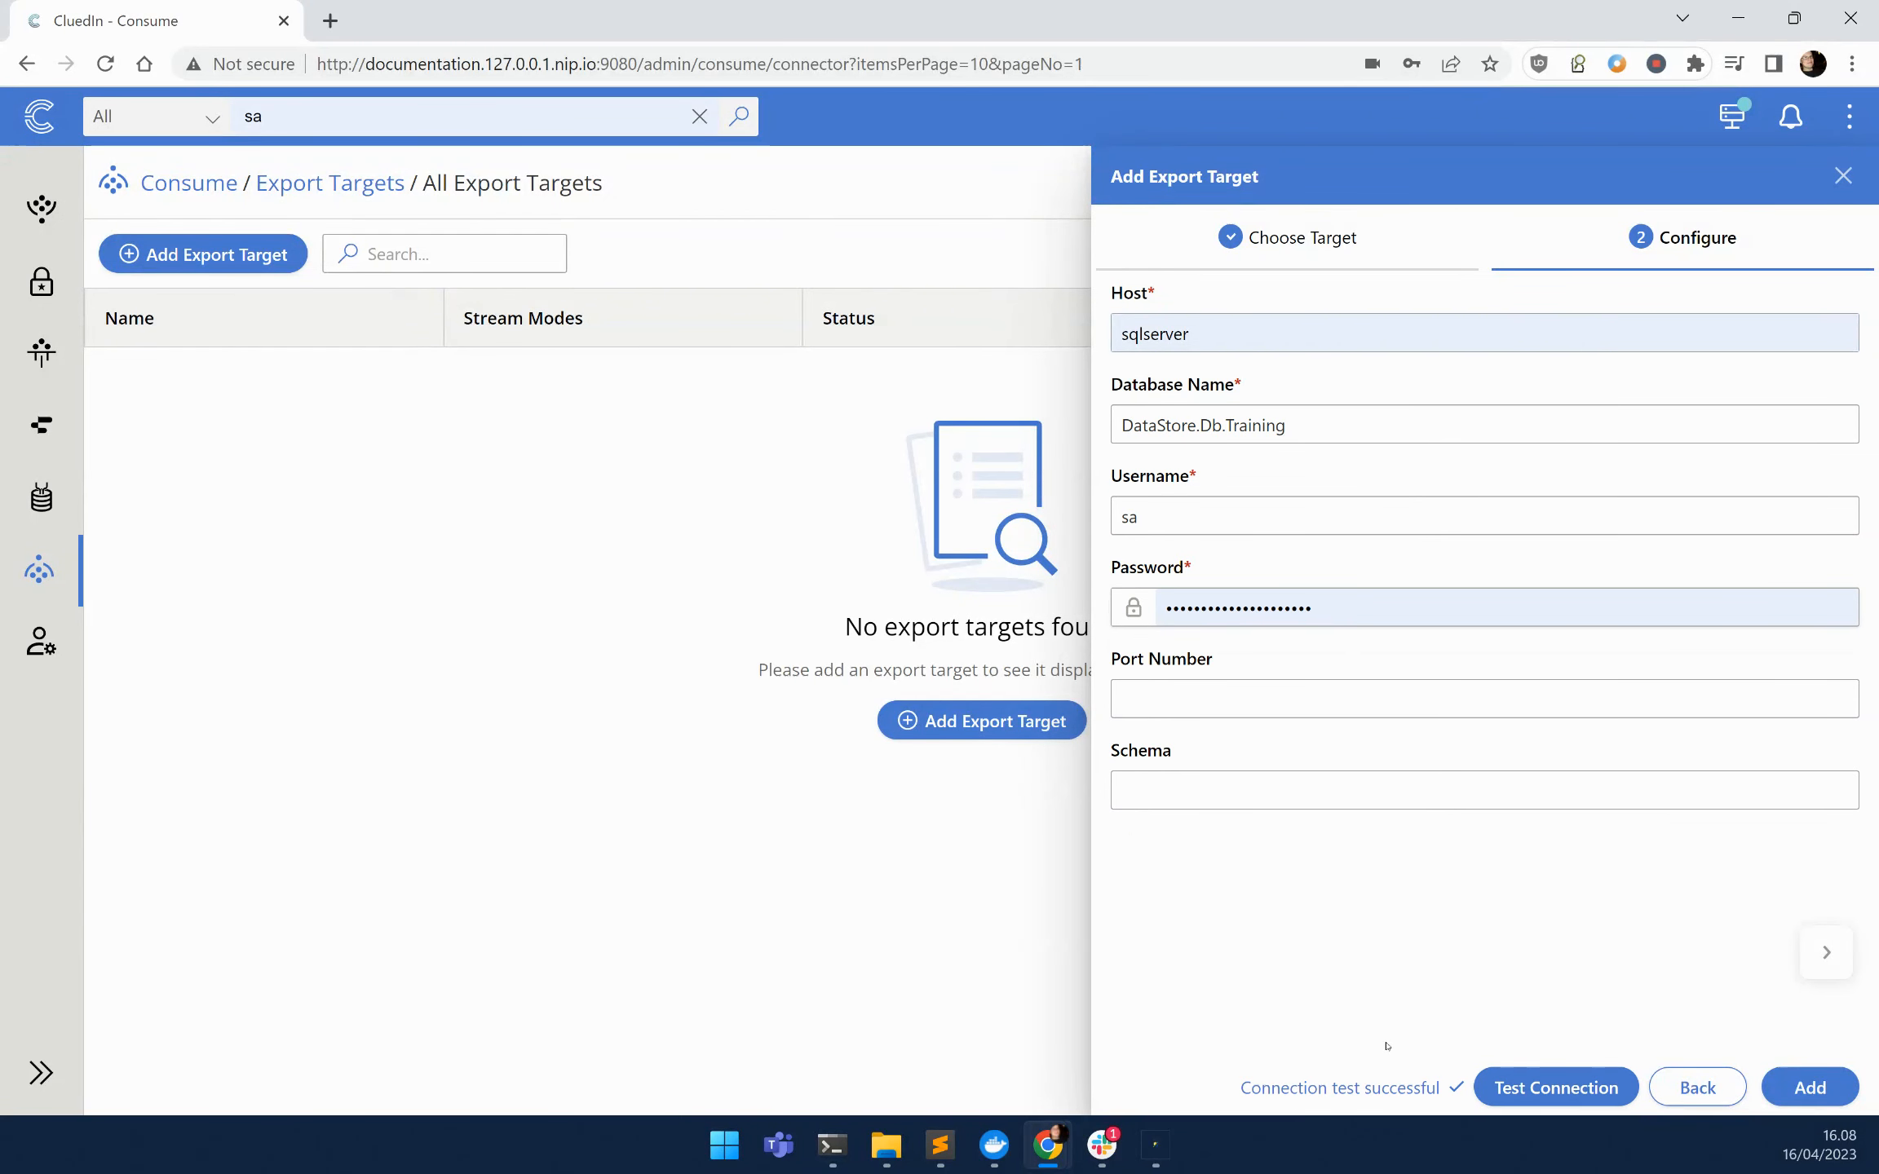
Add the configured SQL Server export target.
left_click_drag(1261, 1088, 1383, 1136)
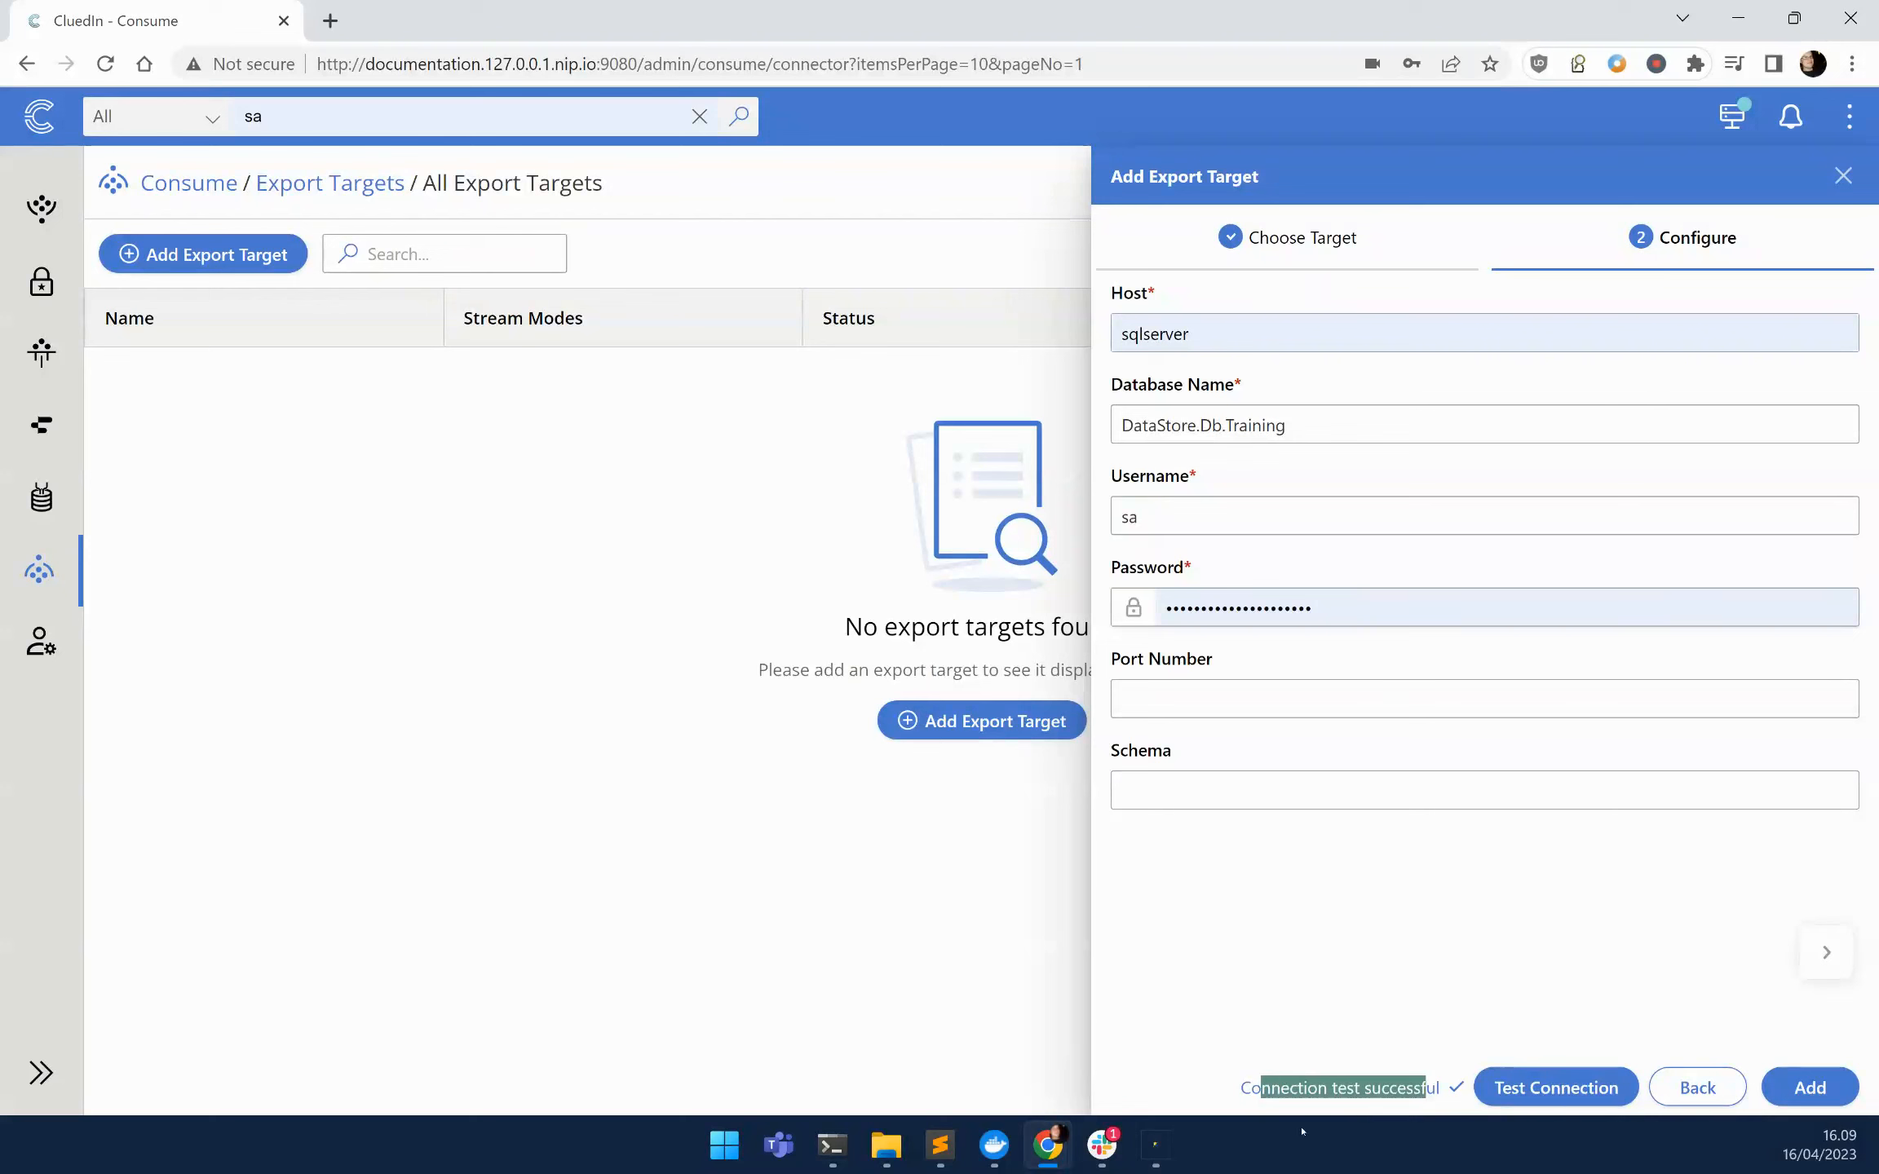
left_click(1804, 1085)
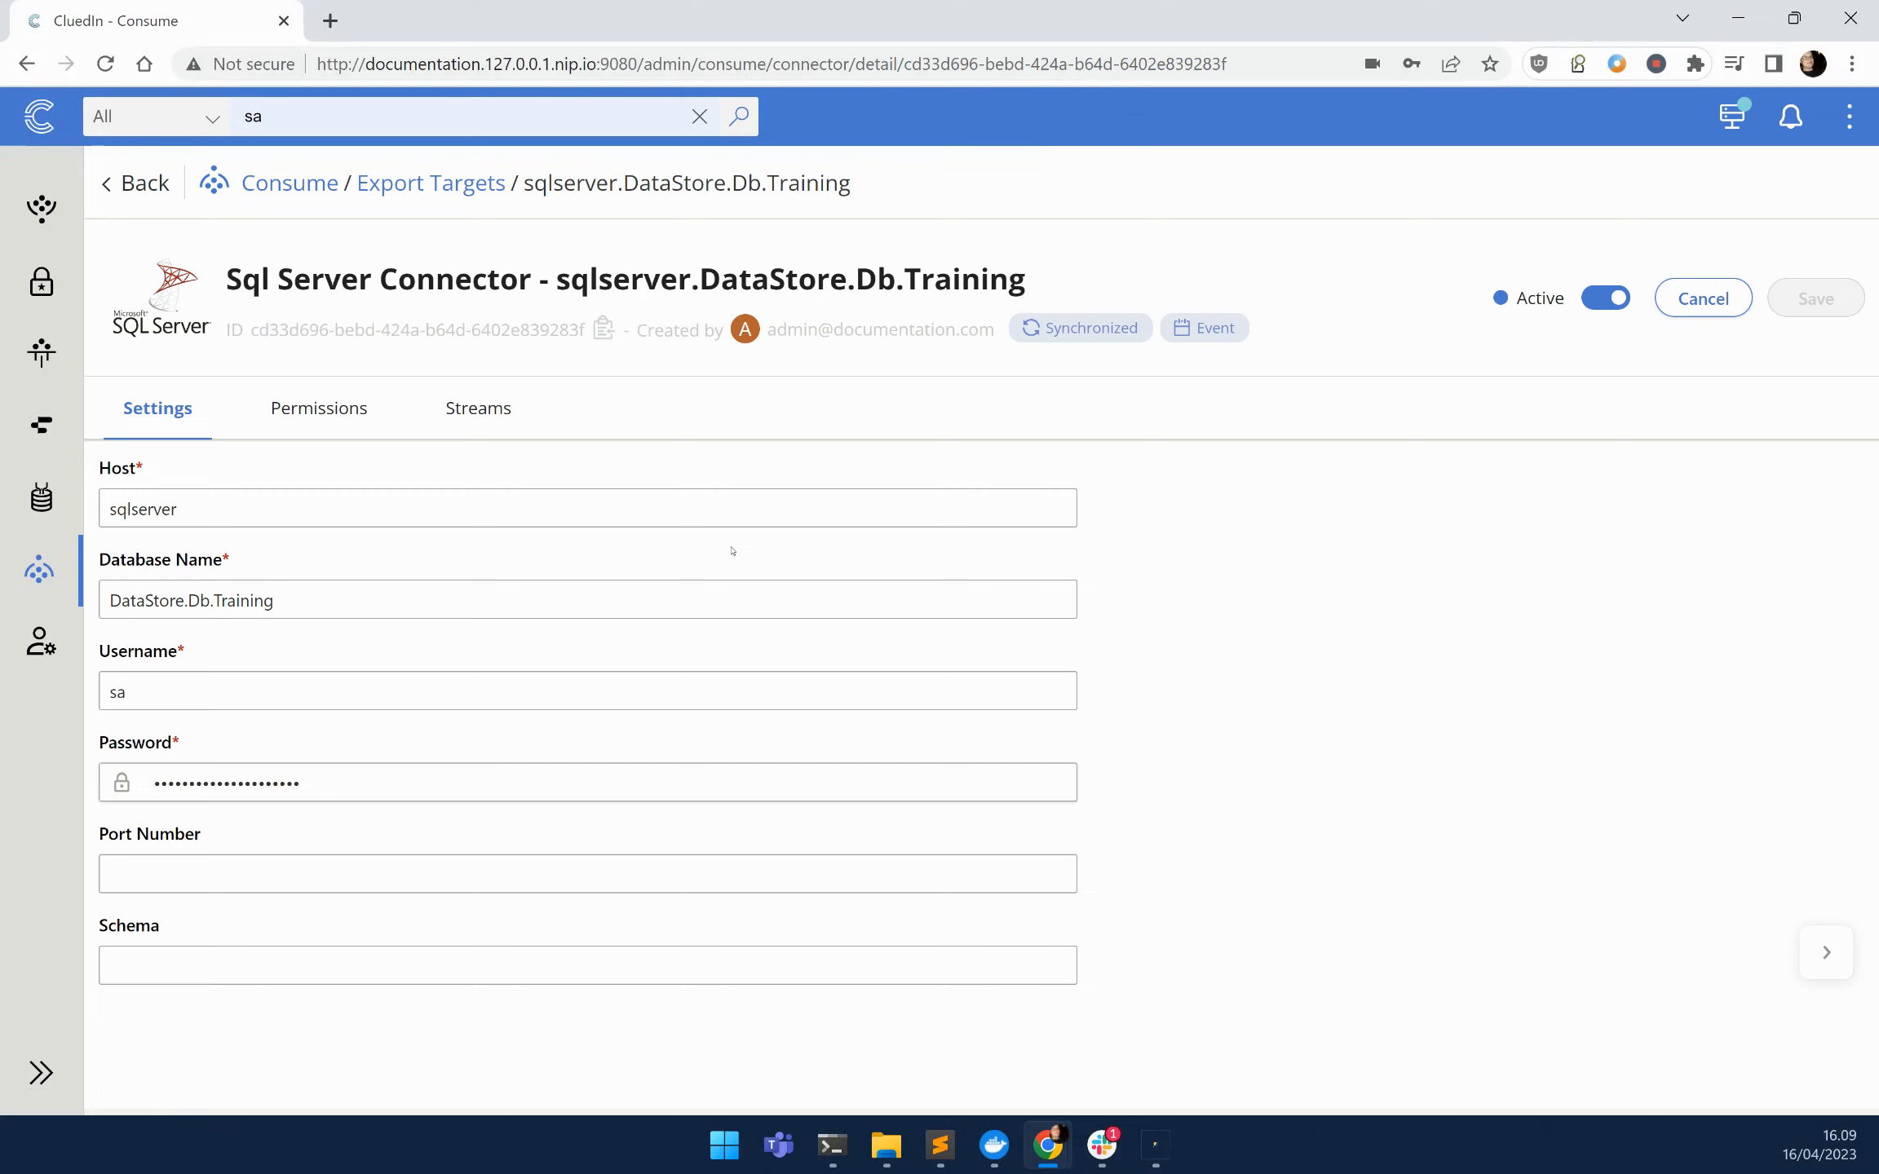
Create a new stream named Companies in the Consume area.
left_click(38, 571)
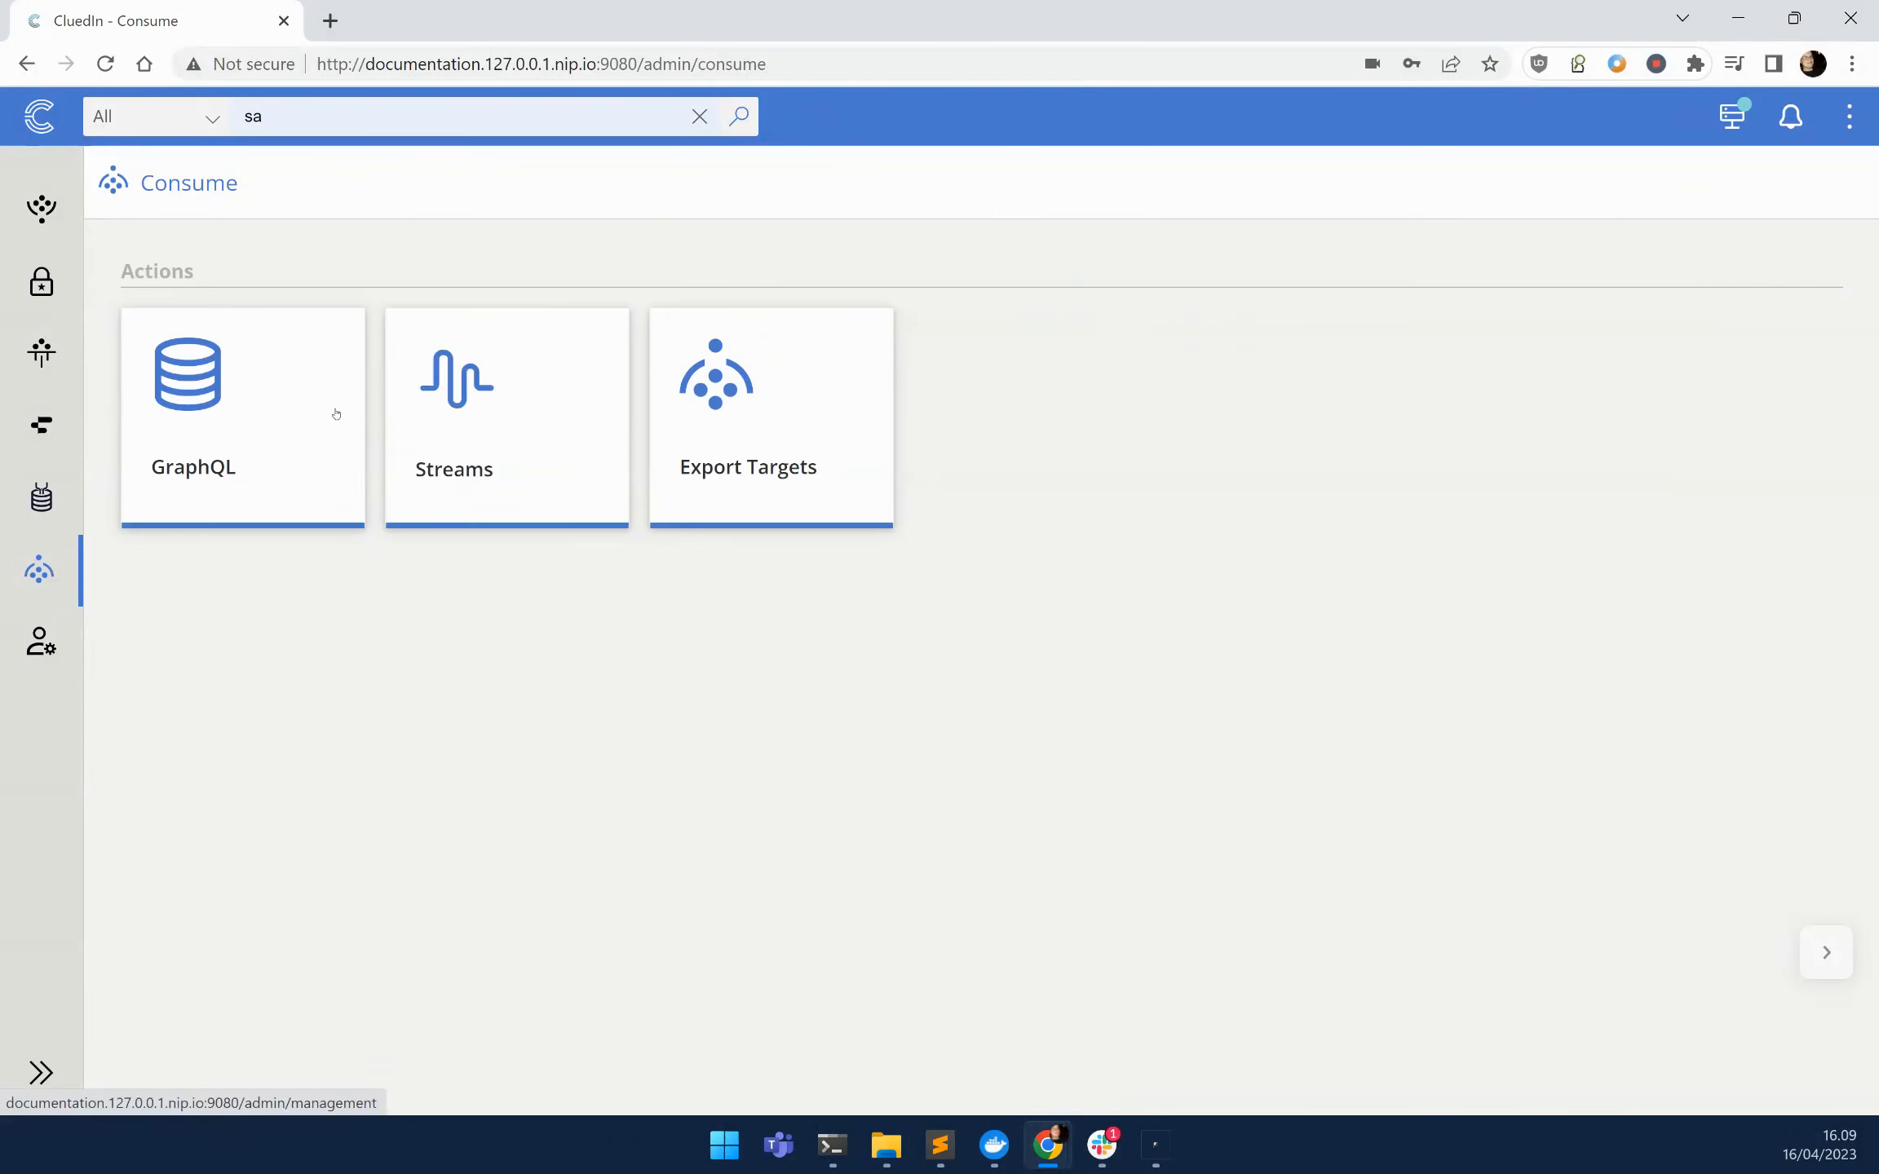
left_click(509, 413)
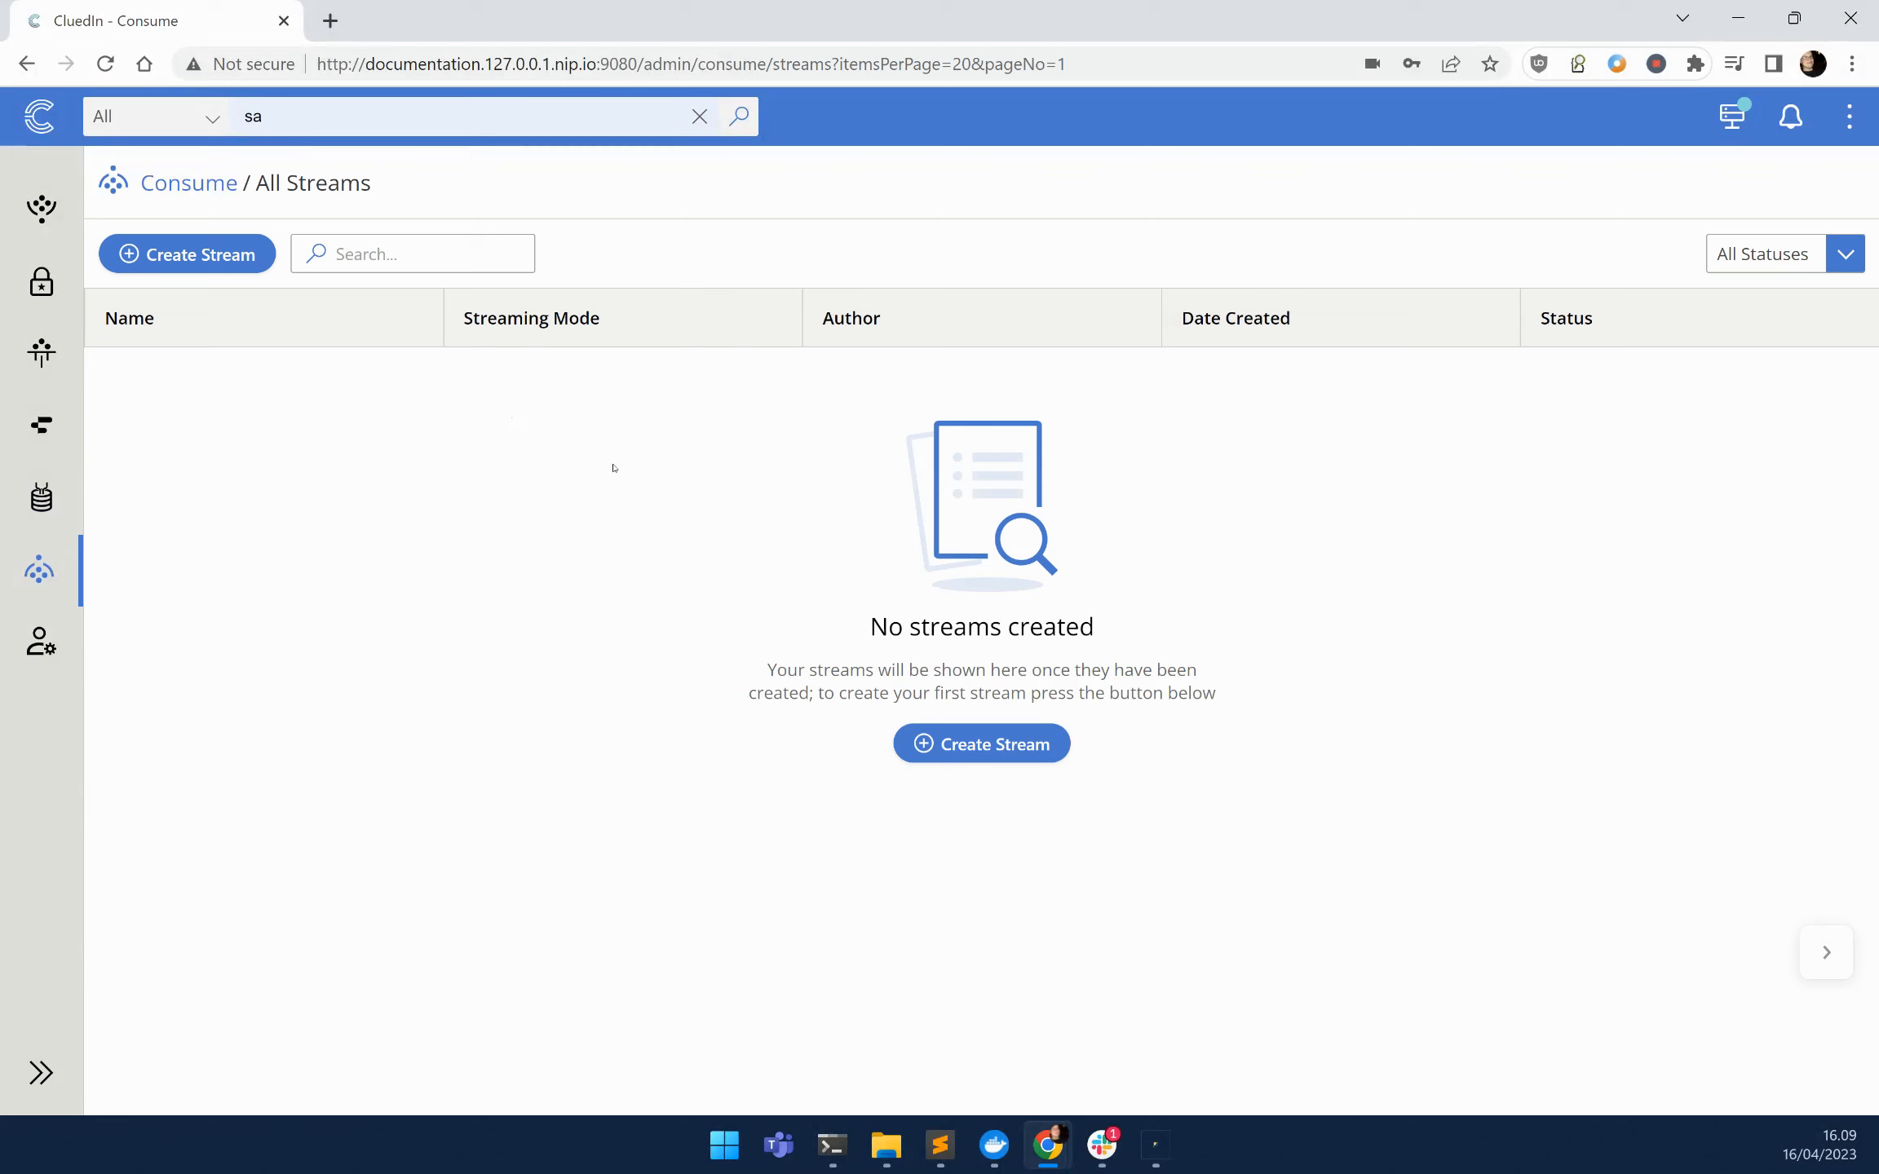
left_click(212, 253)
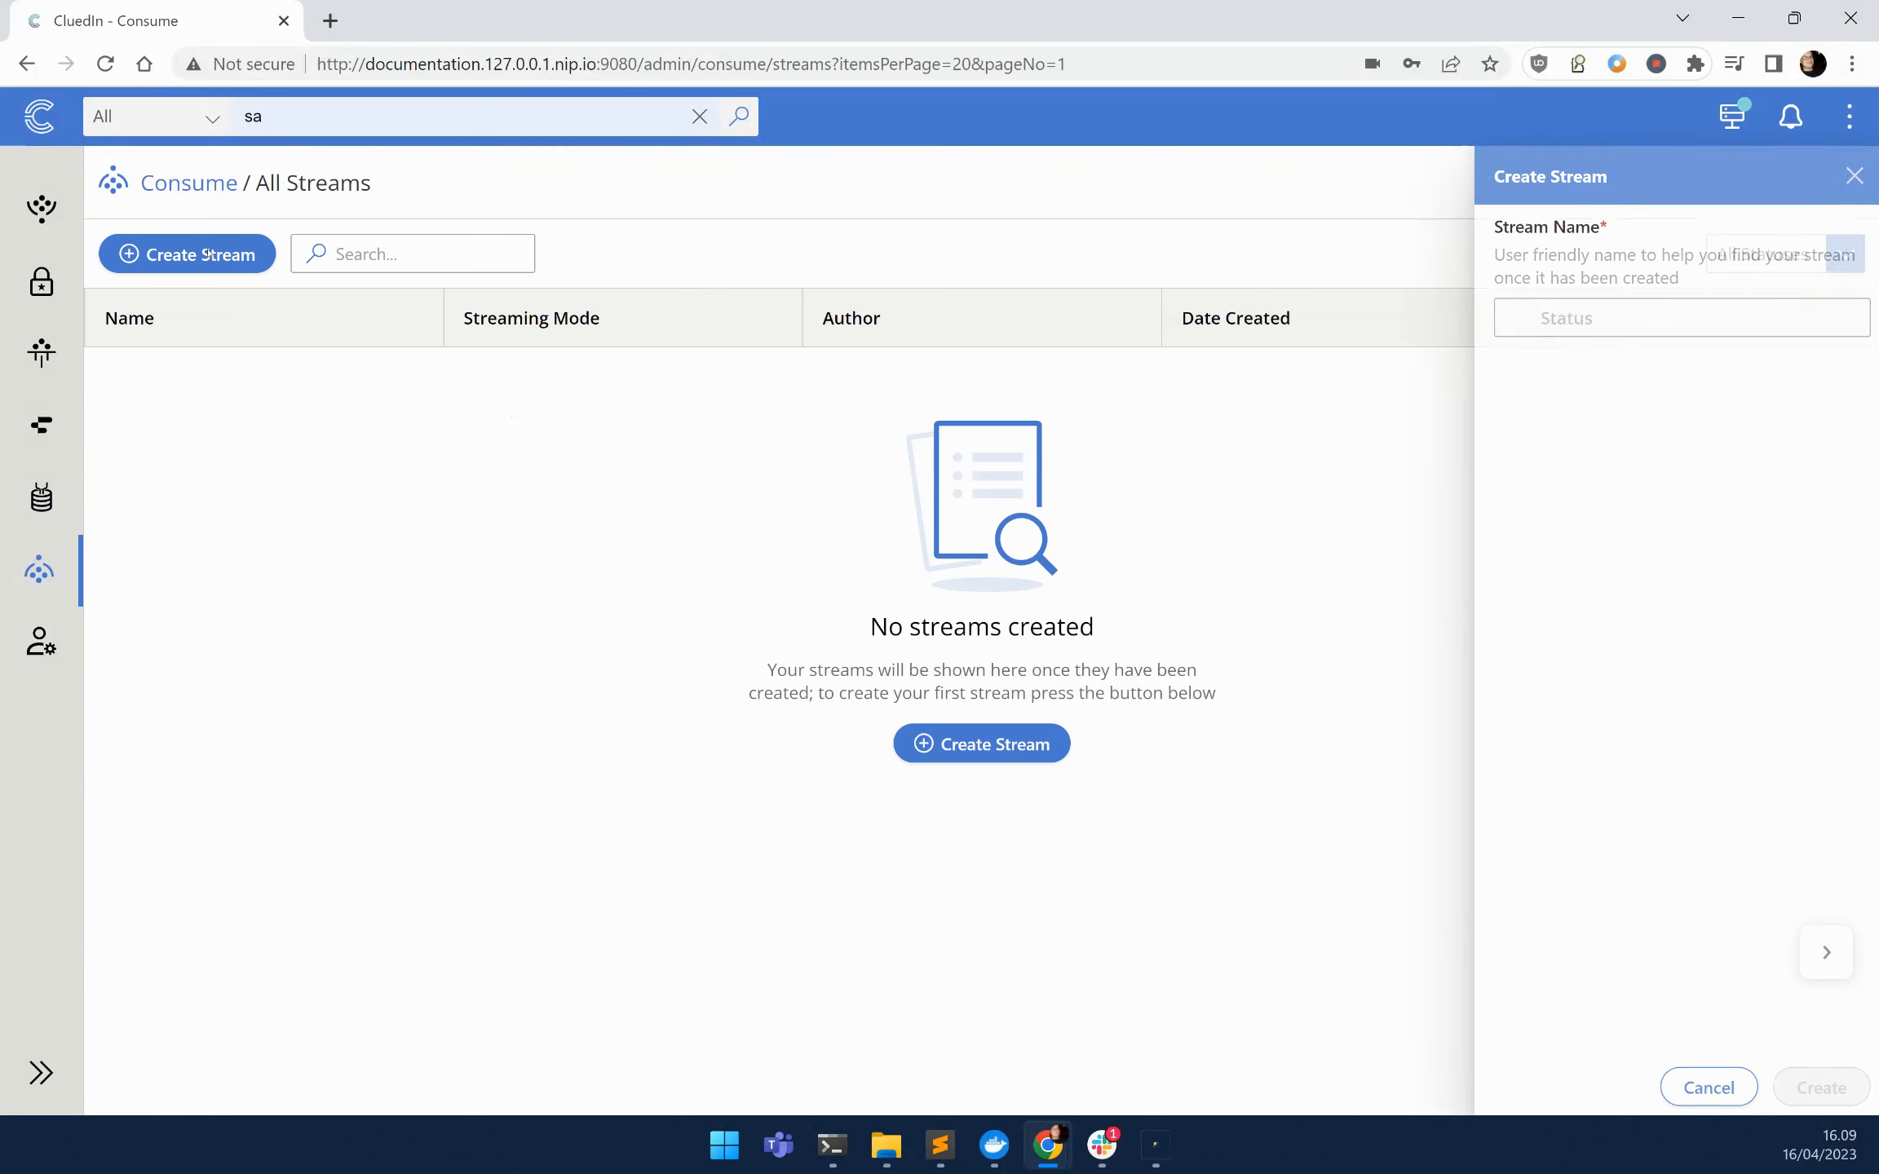
type("Consumer")
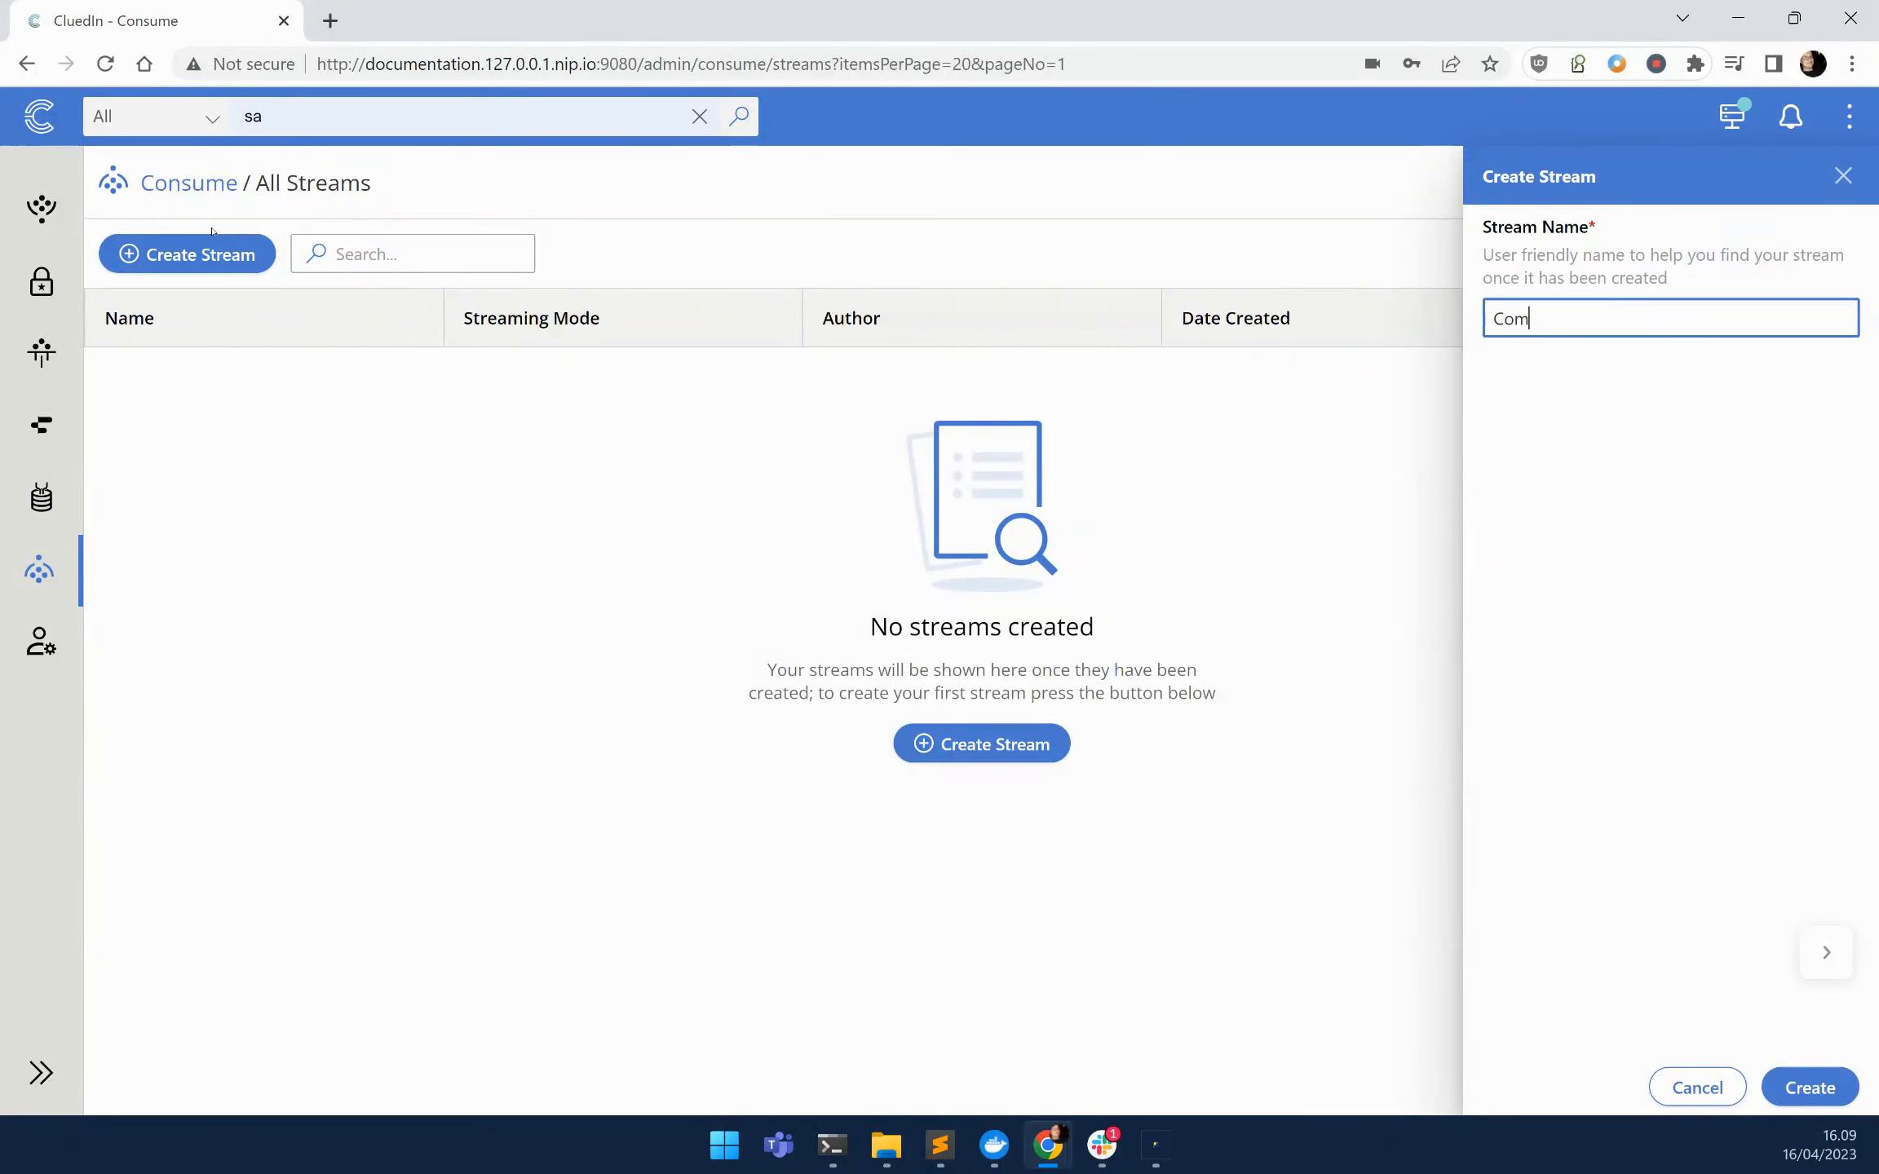
key("Return")
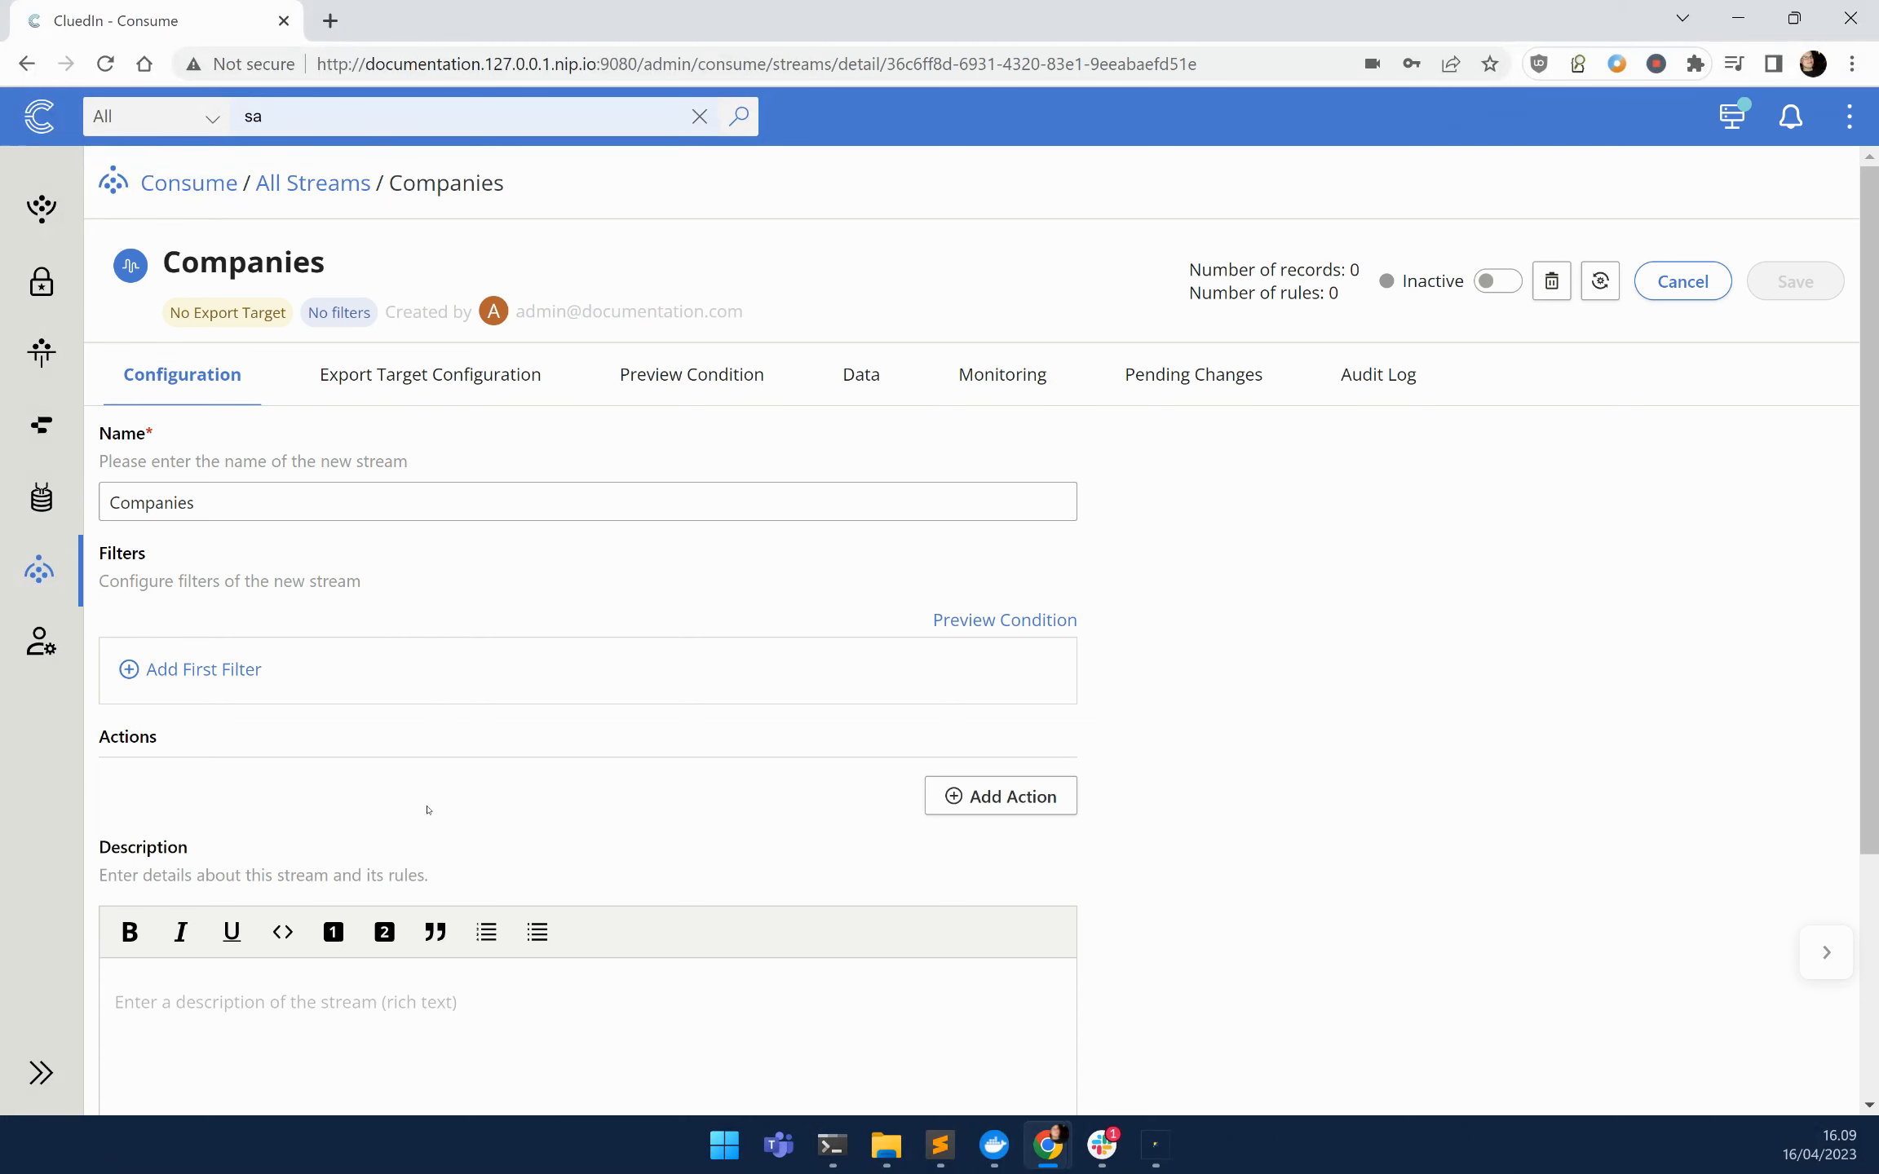
Add a filter to the Companies stream requiring the EntityType property to equal /Company, and save the stream.
left_click(222, 670)
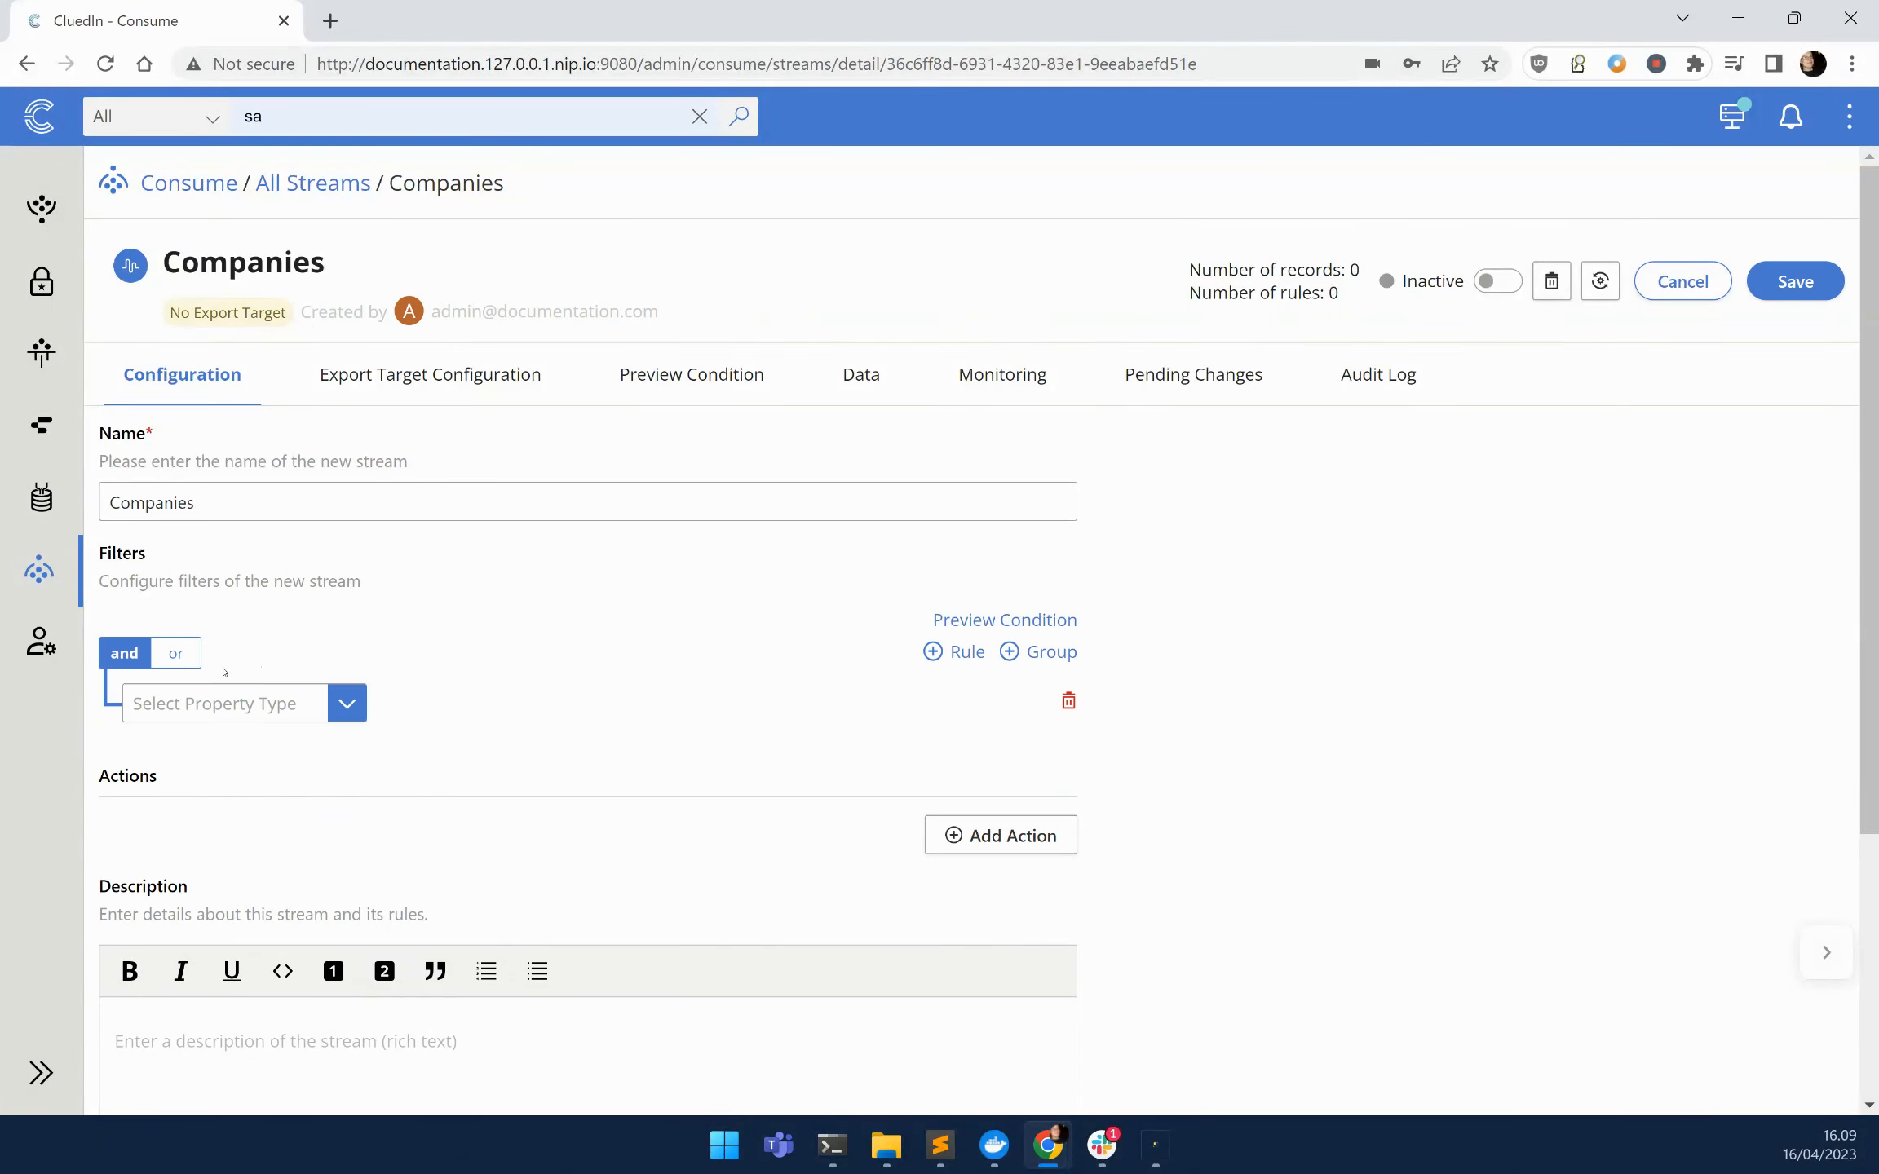
left_click(229, 709)
left_click(231, 786)
left_click(432, 699)
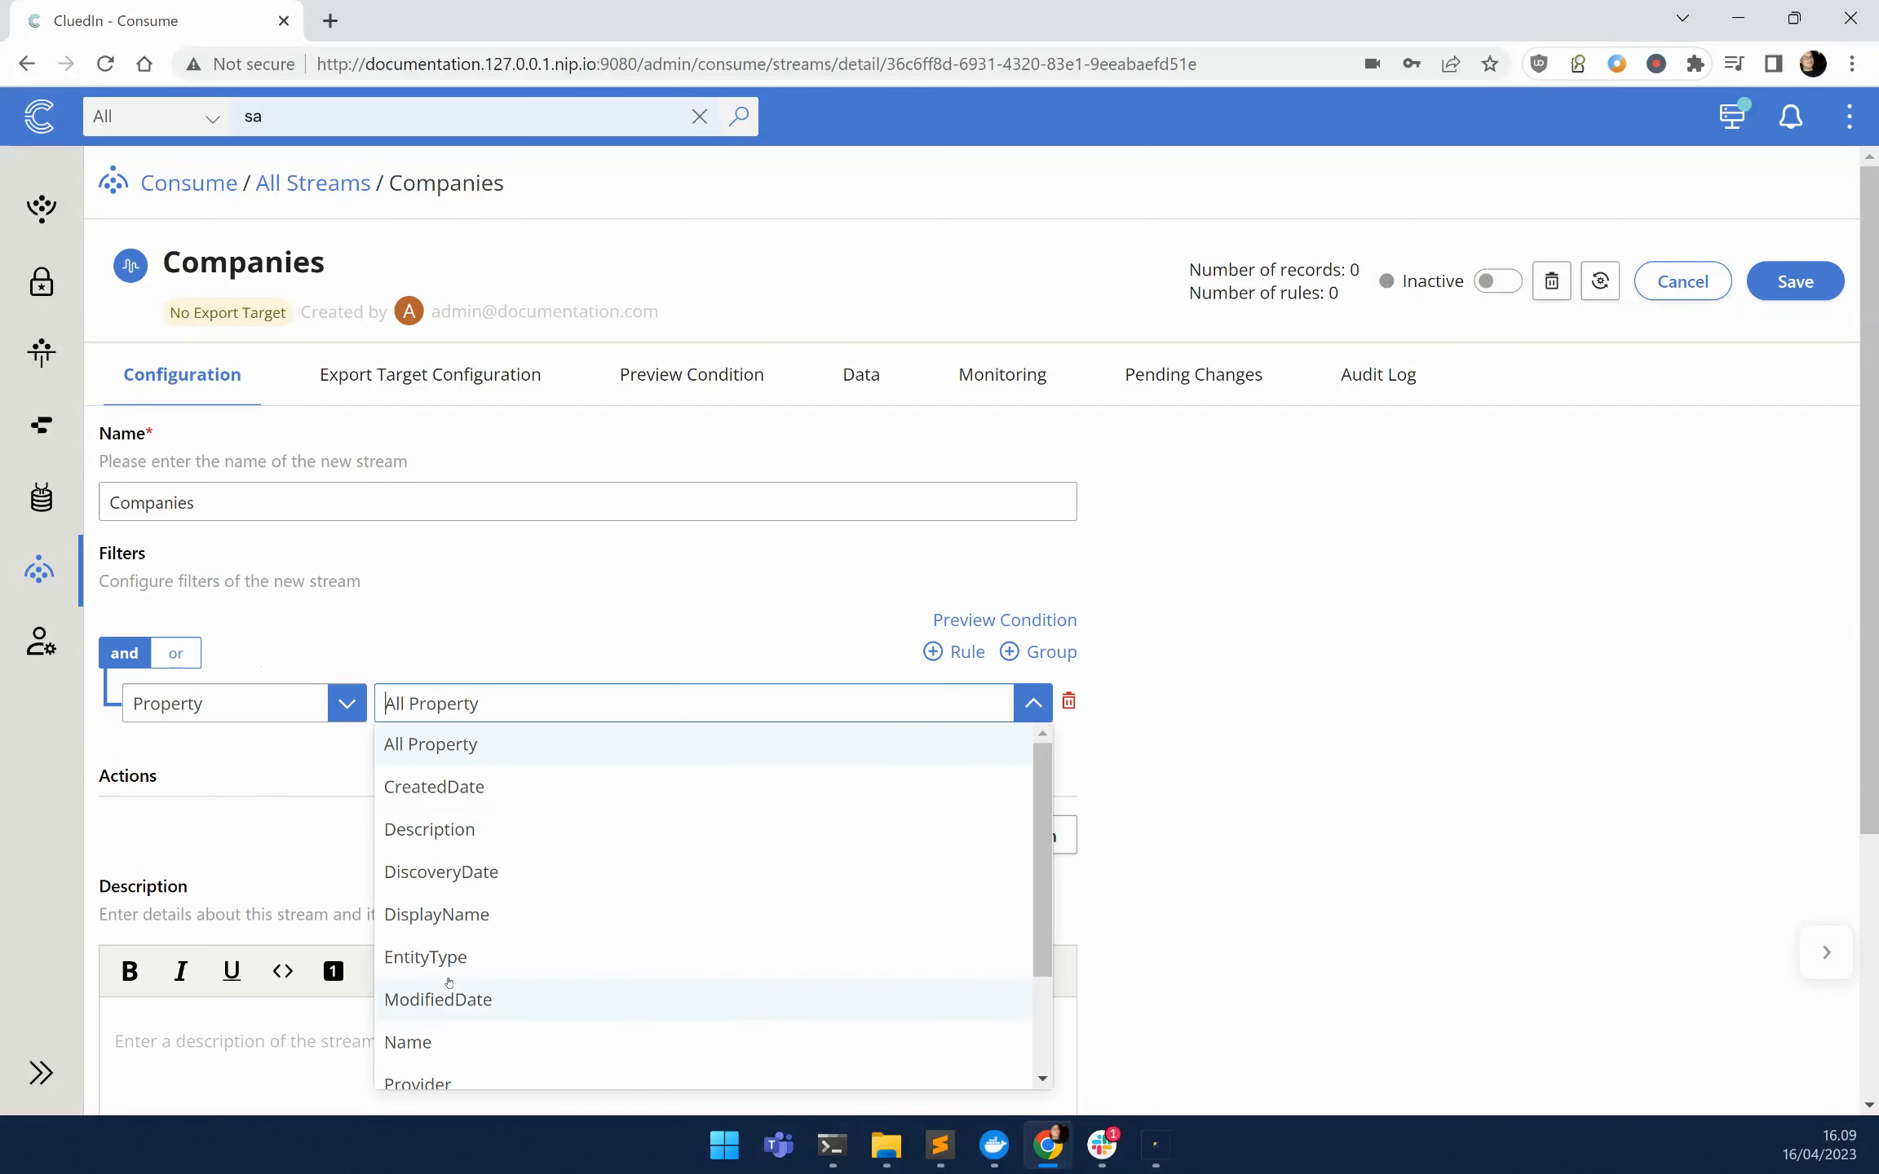
left_click(426, 958)
left_click(959, 721)
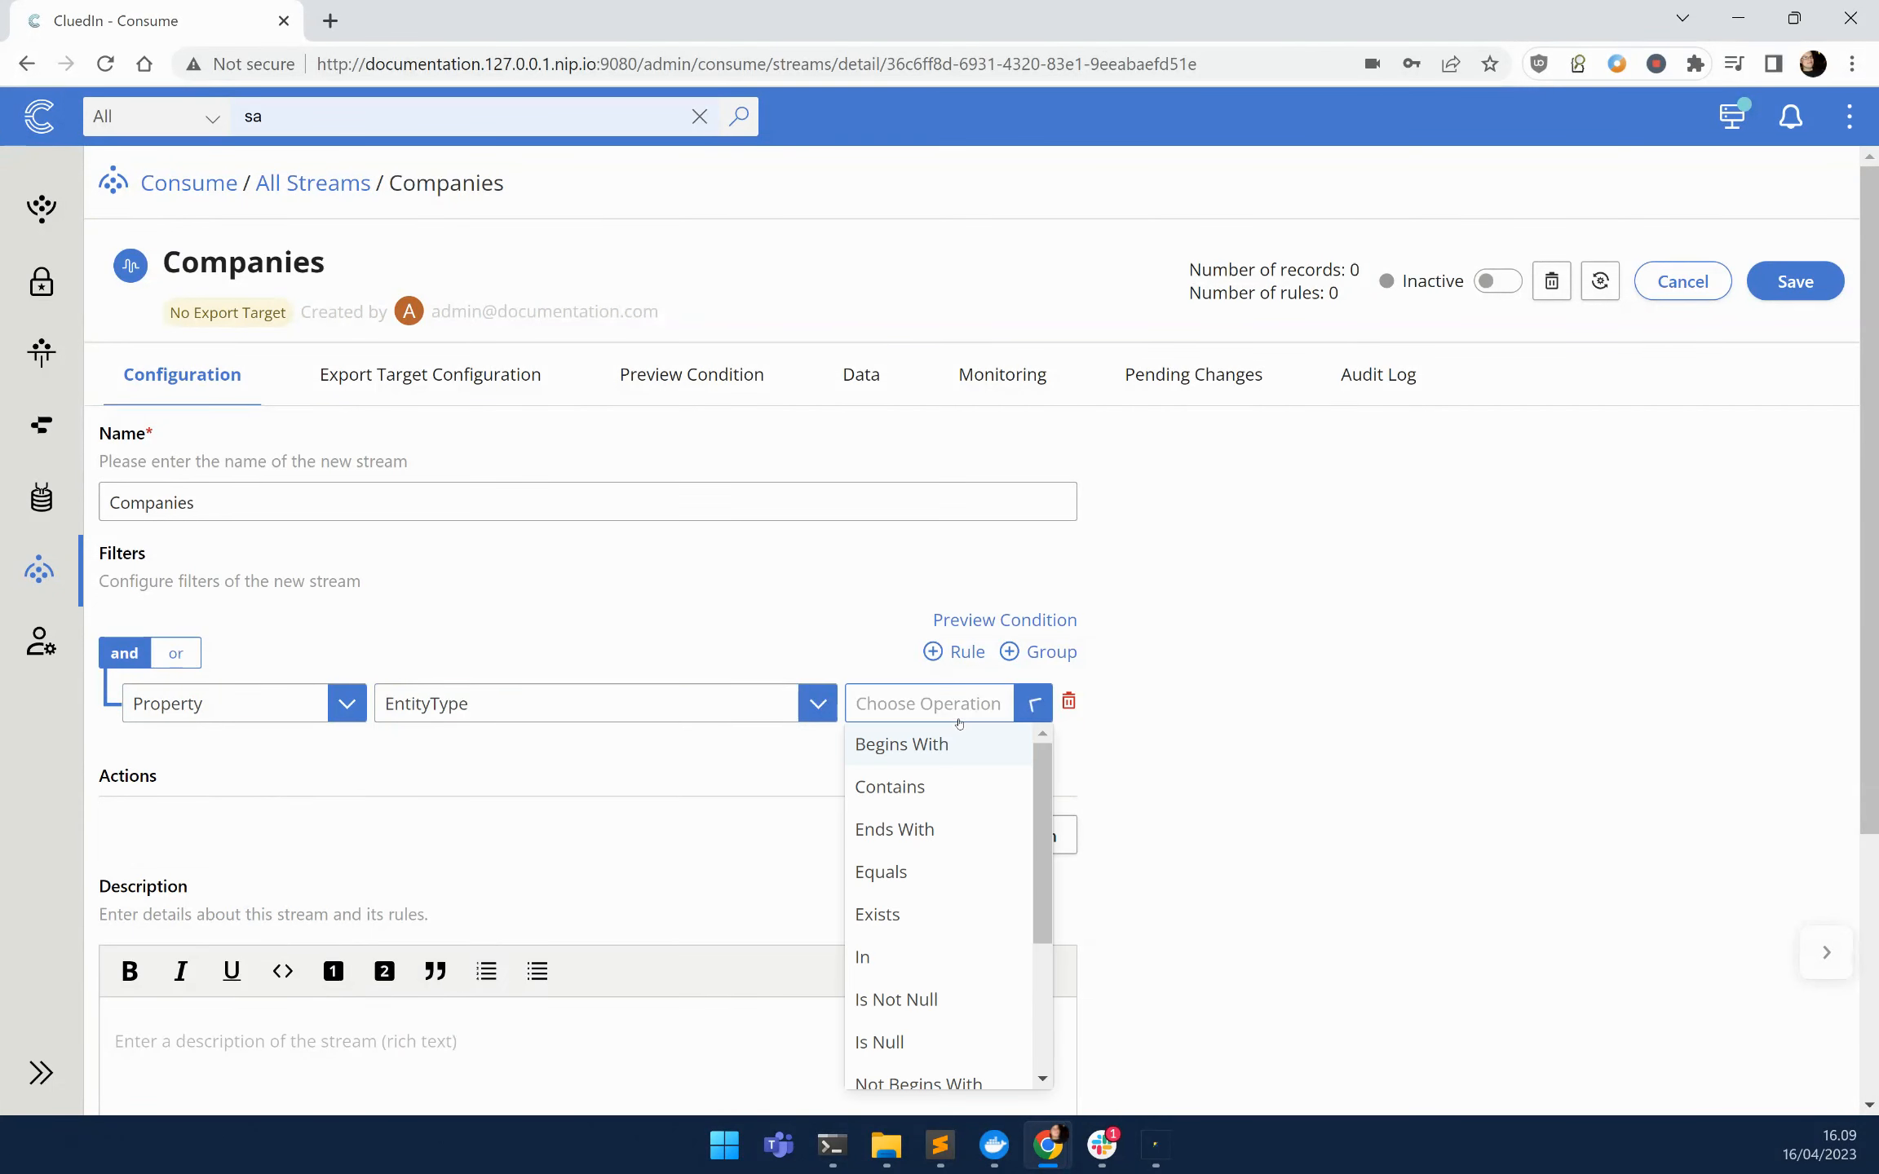
left_click(894, 871)
left_click(281, 789)
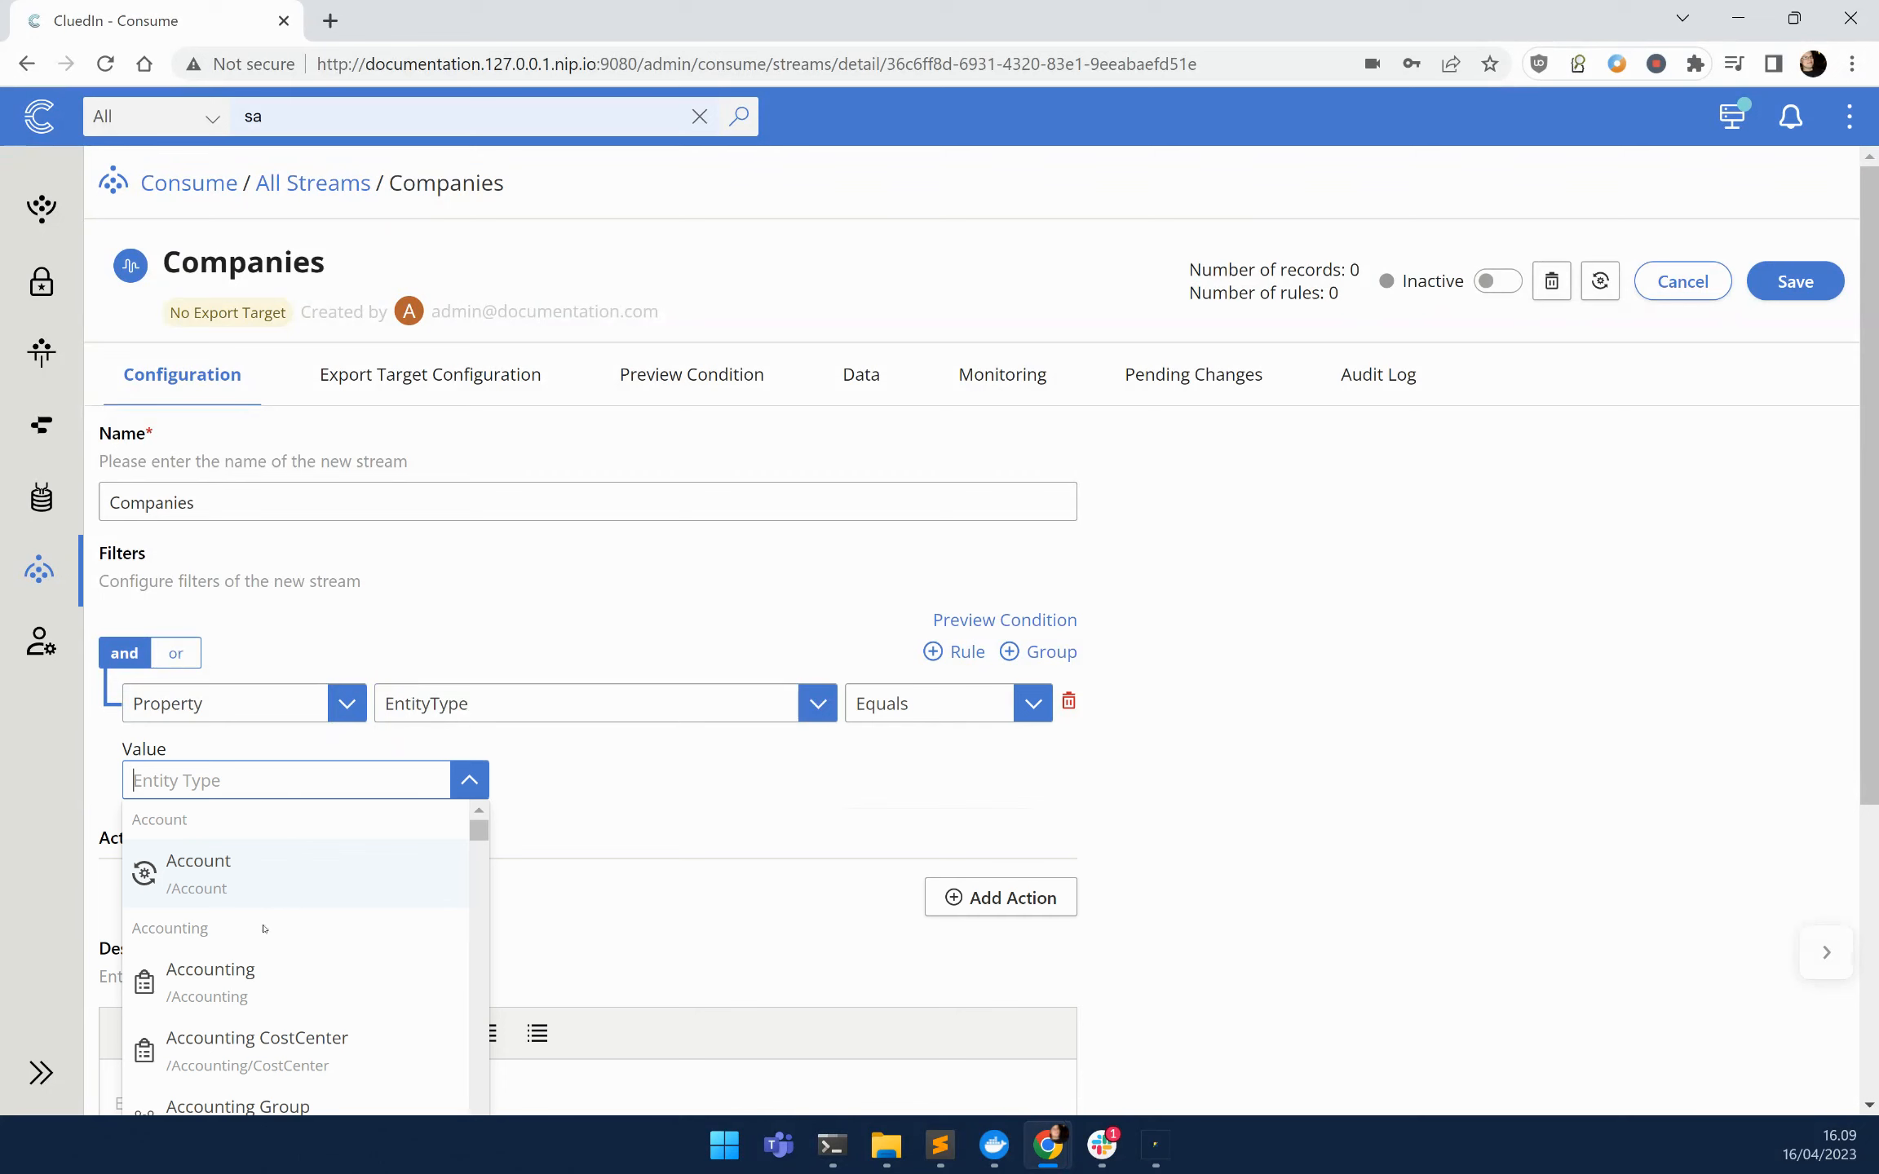
type("Compa")
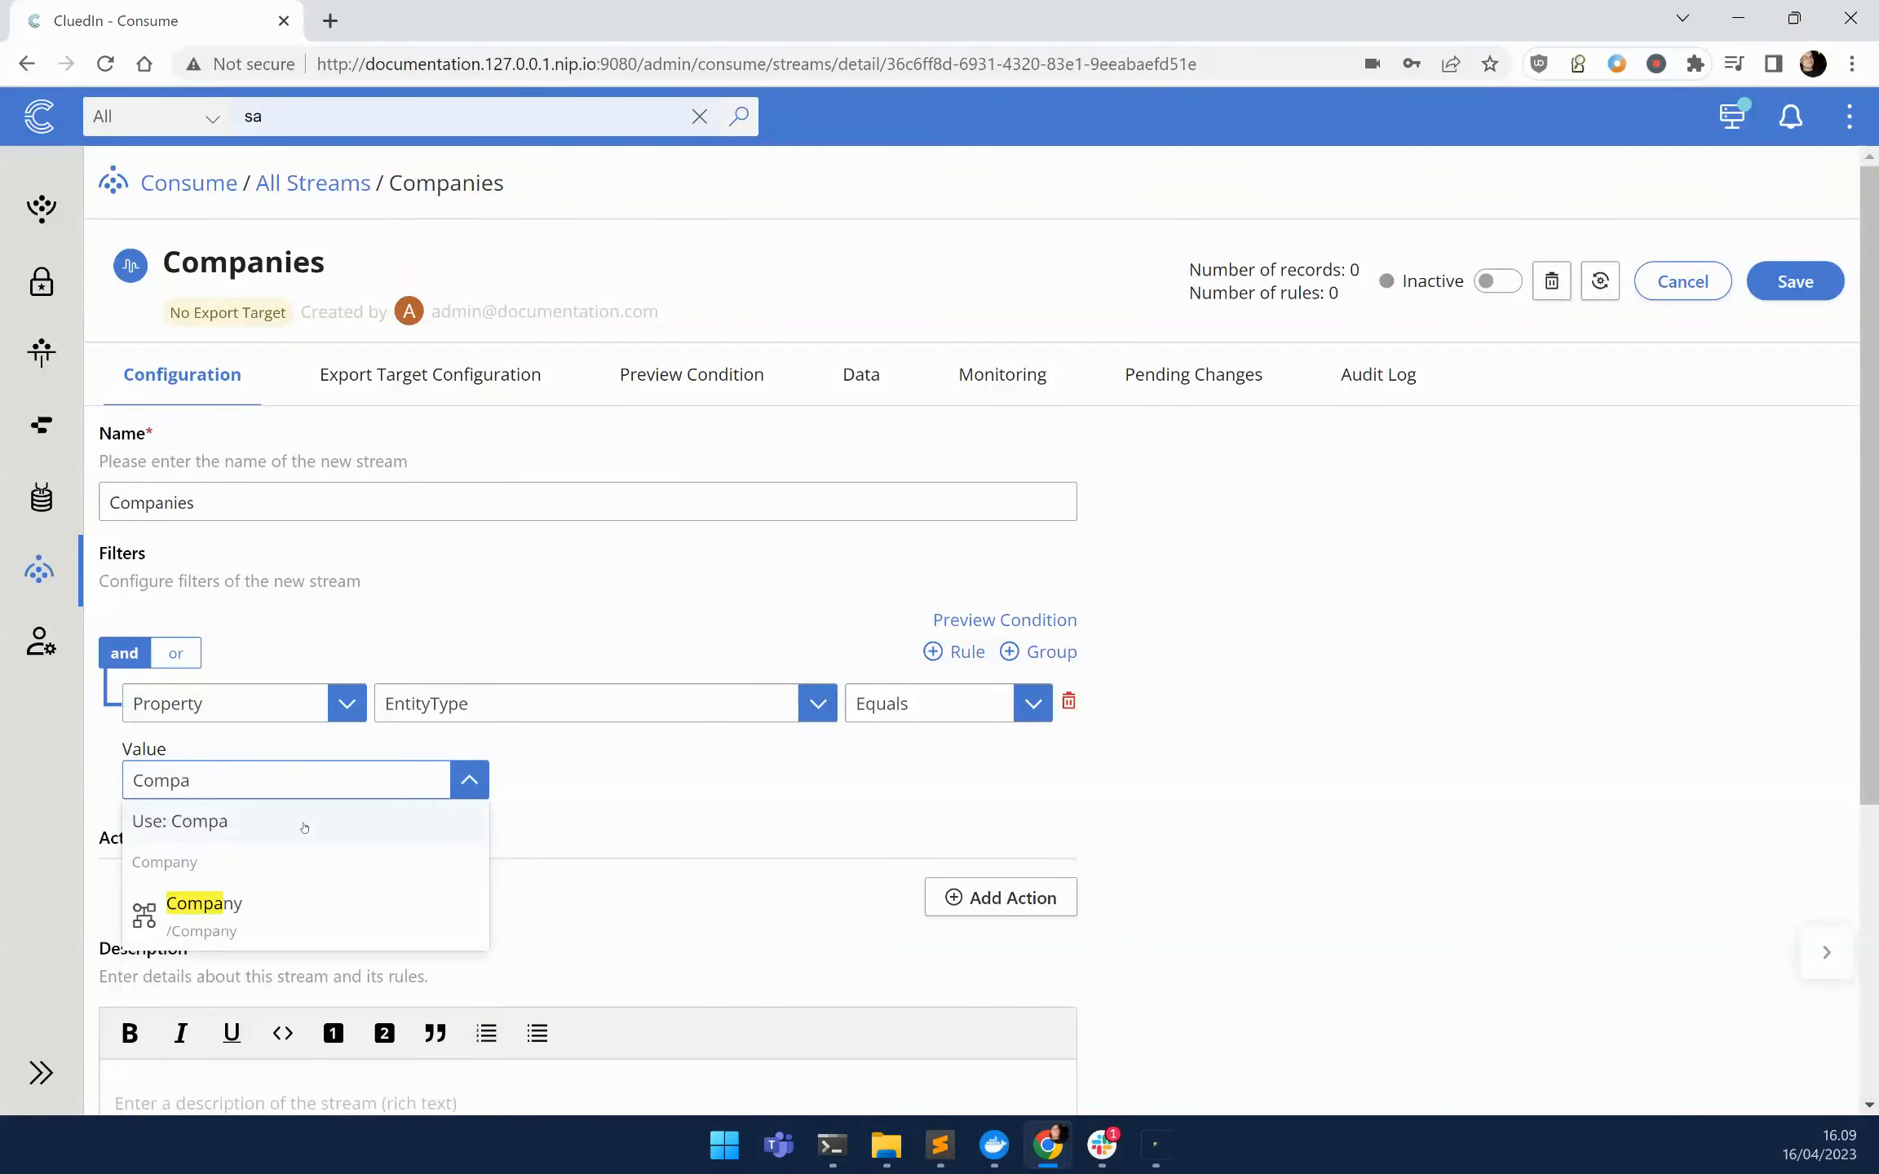
left_click(286, 906)
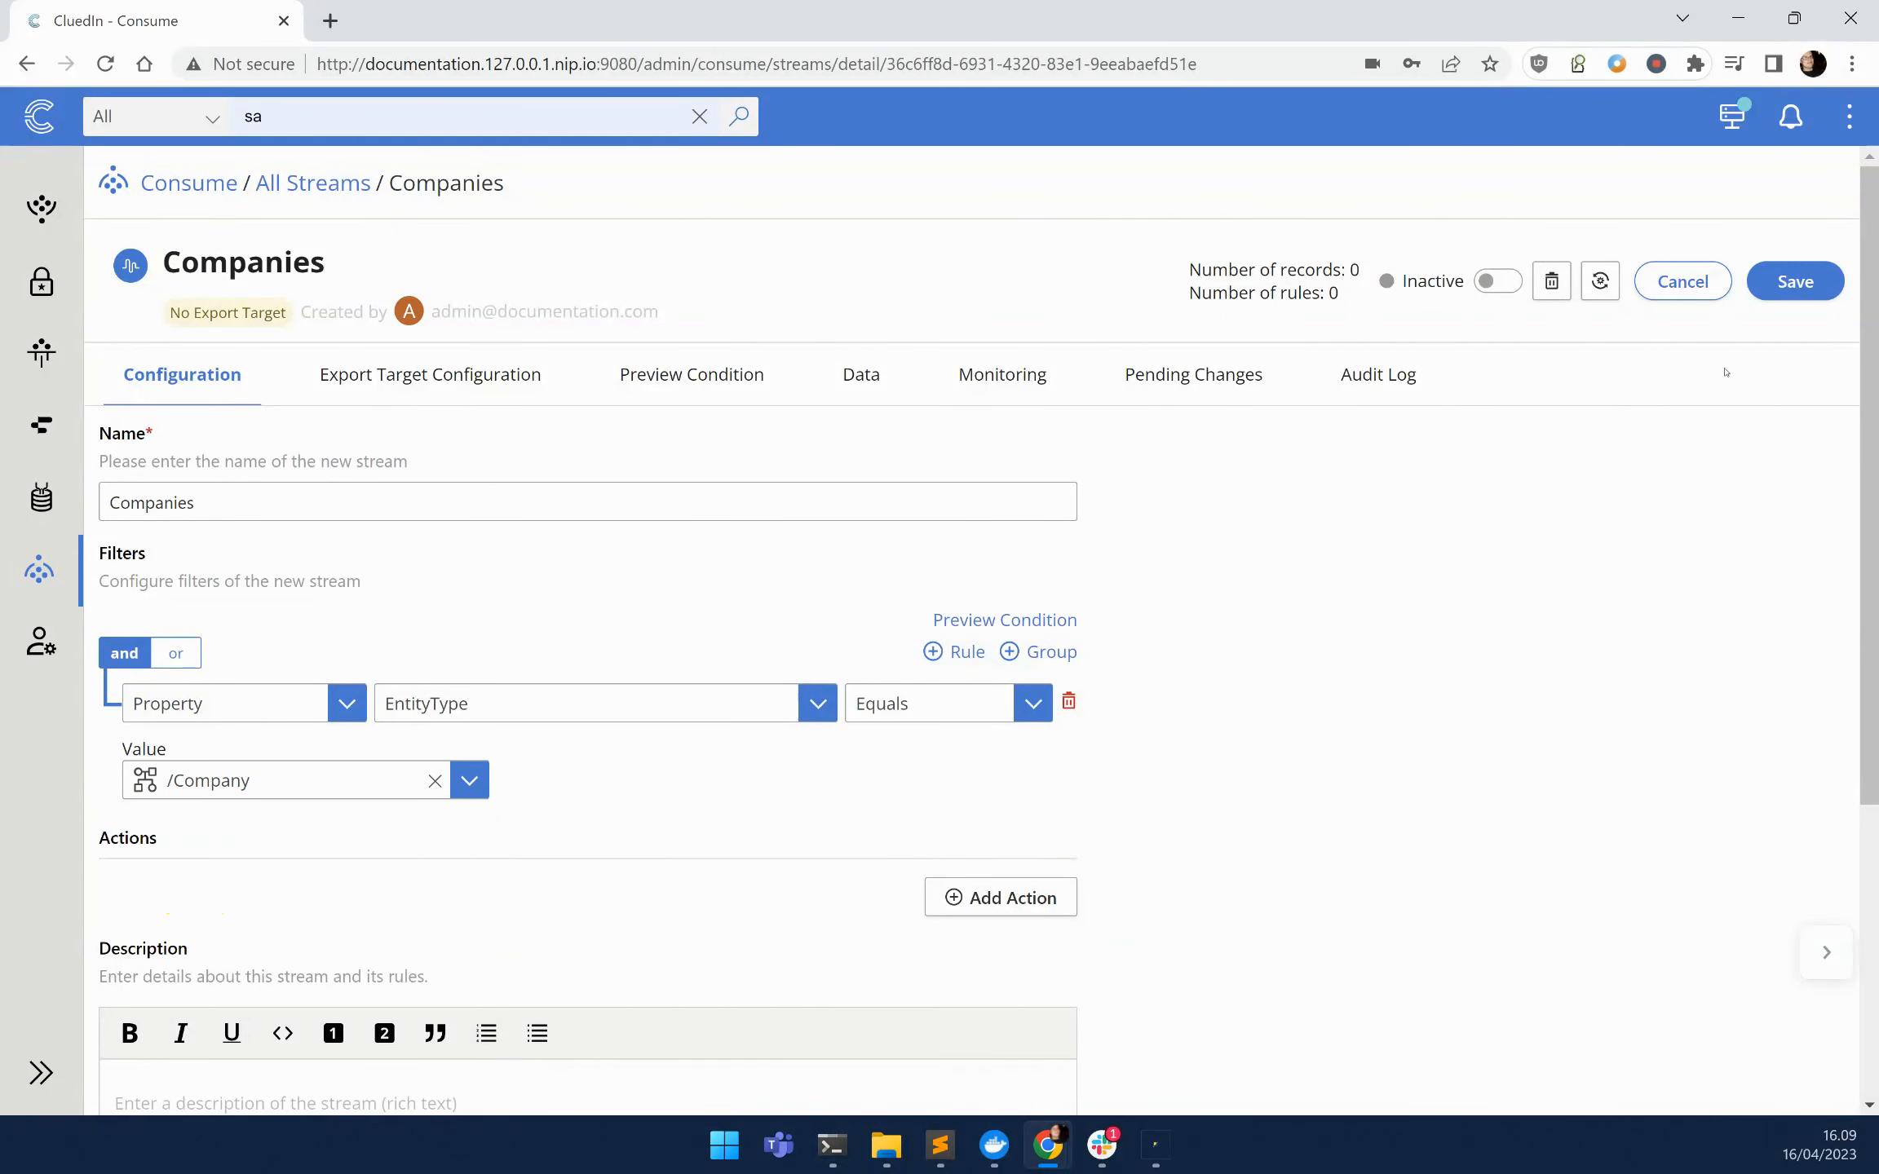
left_click(1790, 294)
left_click(994, 723)
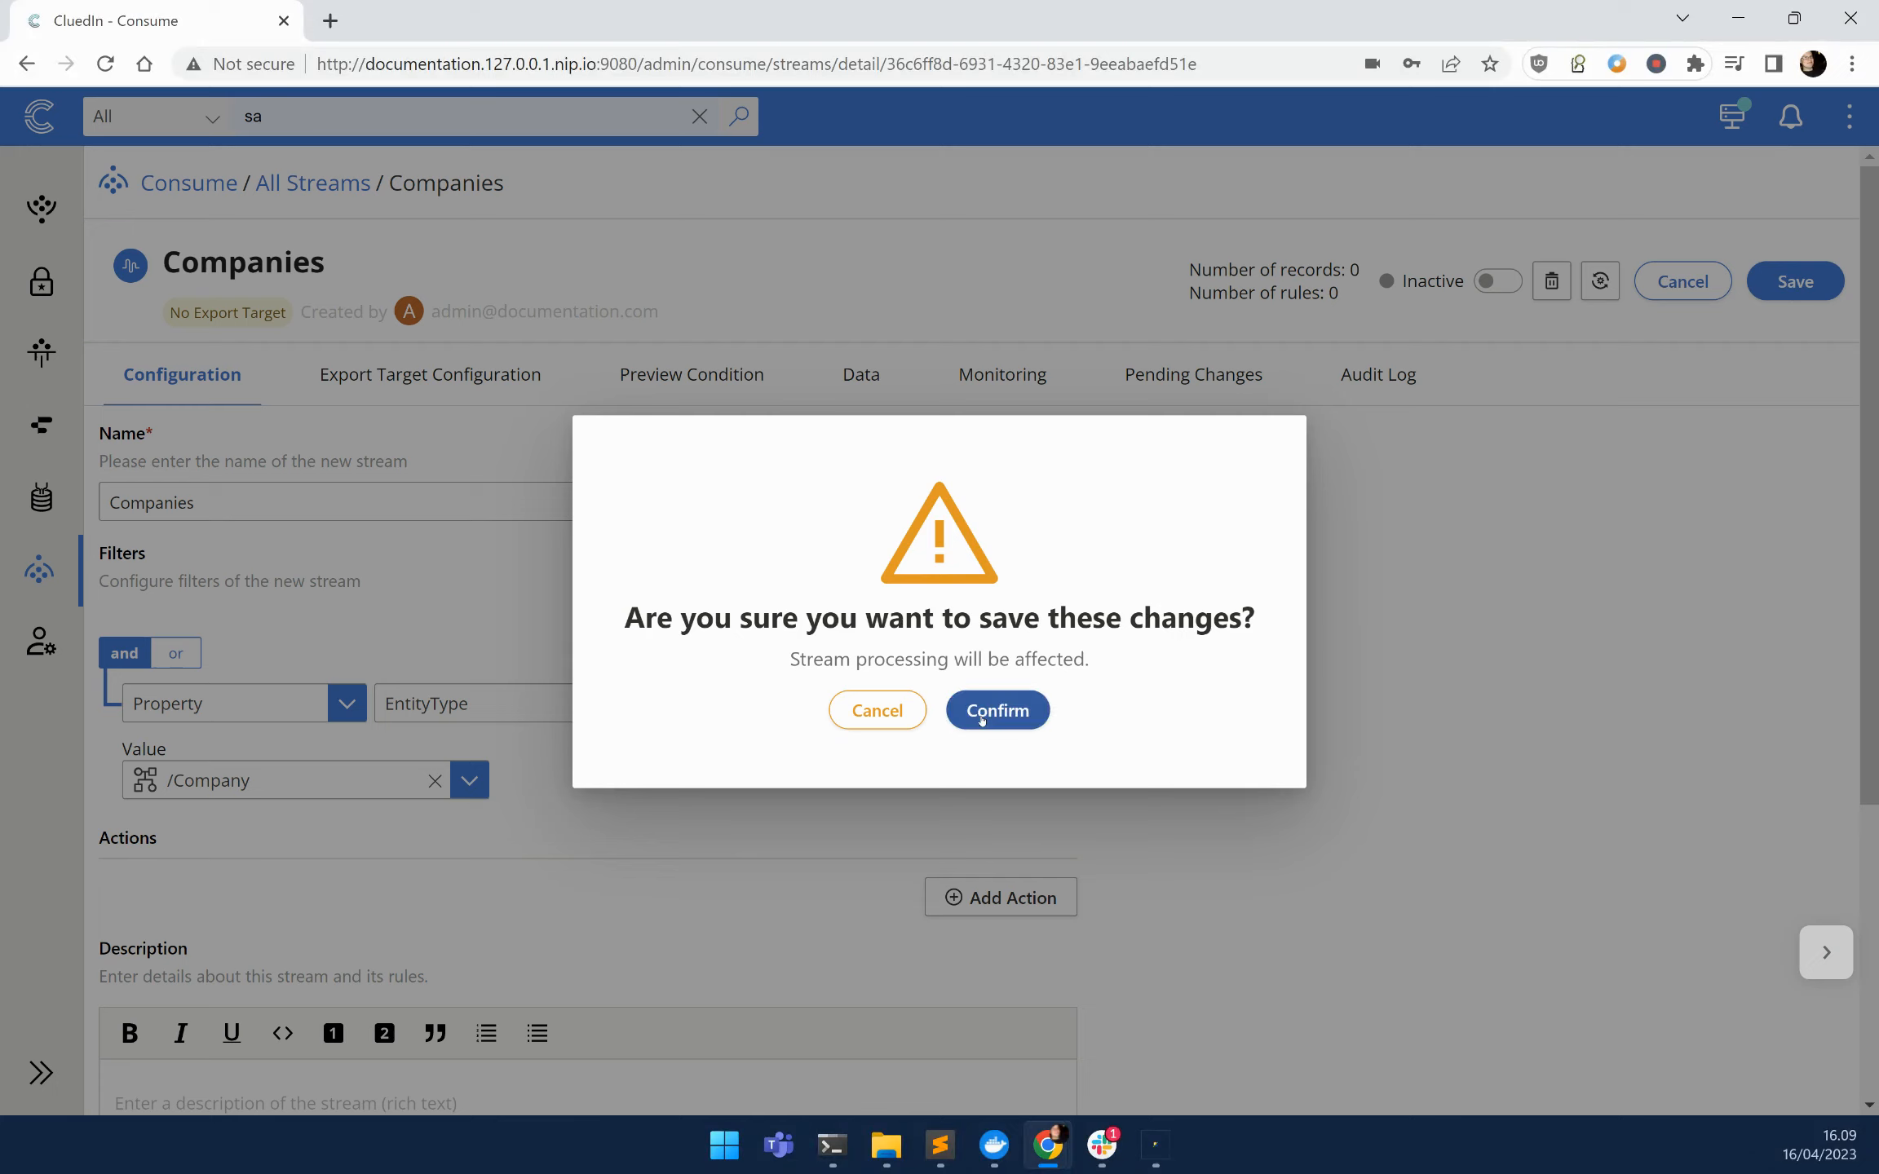
Choose sqlserver.DataStore.Db.Training as the stream's export connector and continue to the properties to export.
left_click(494, 372)
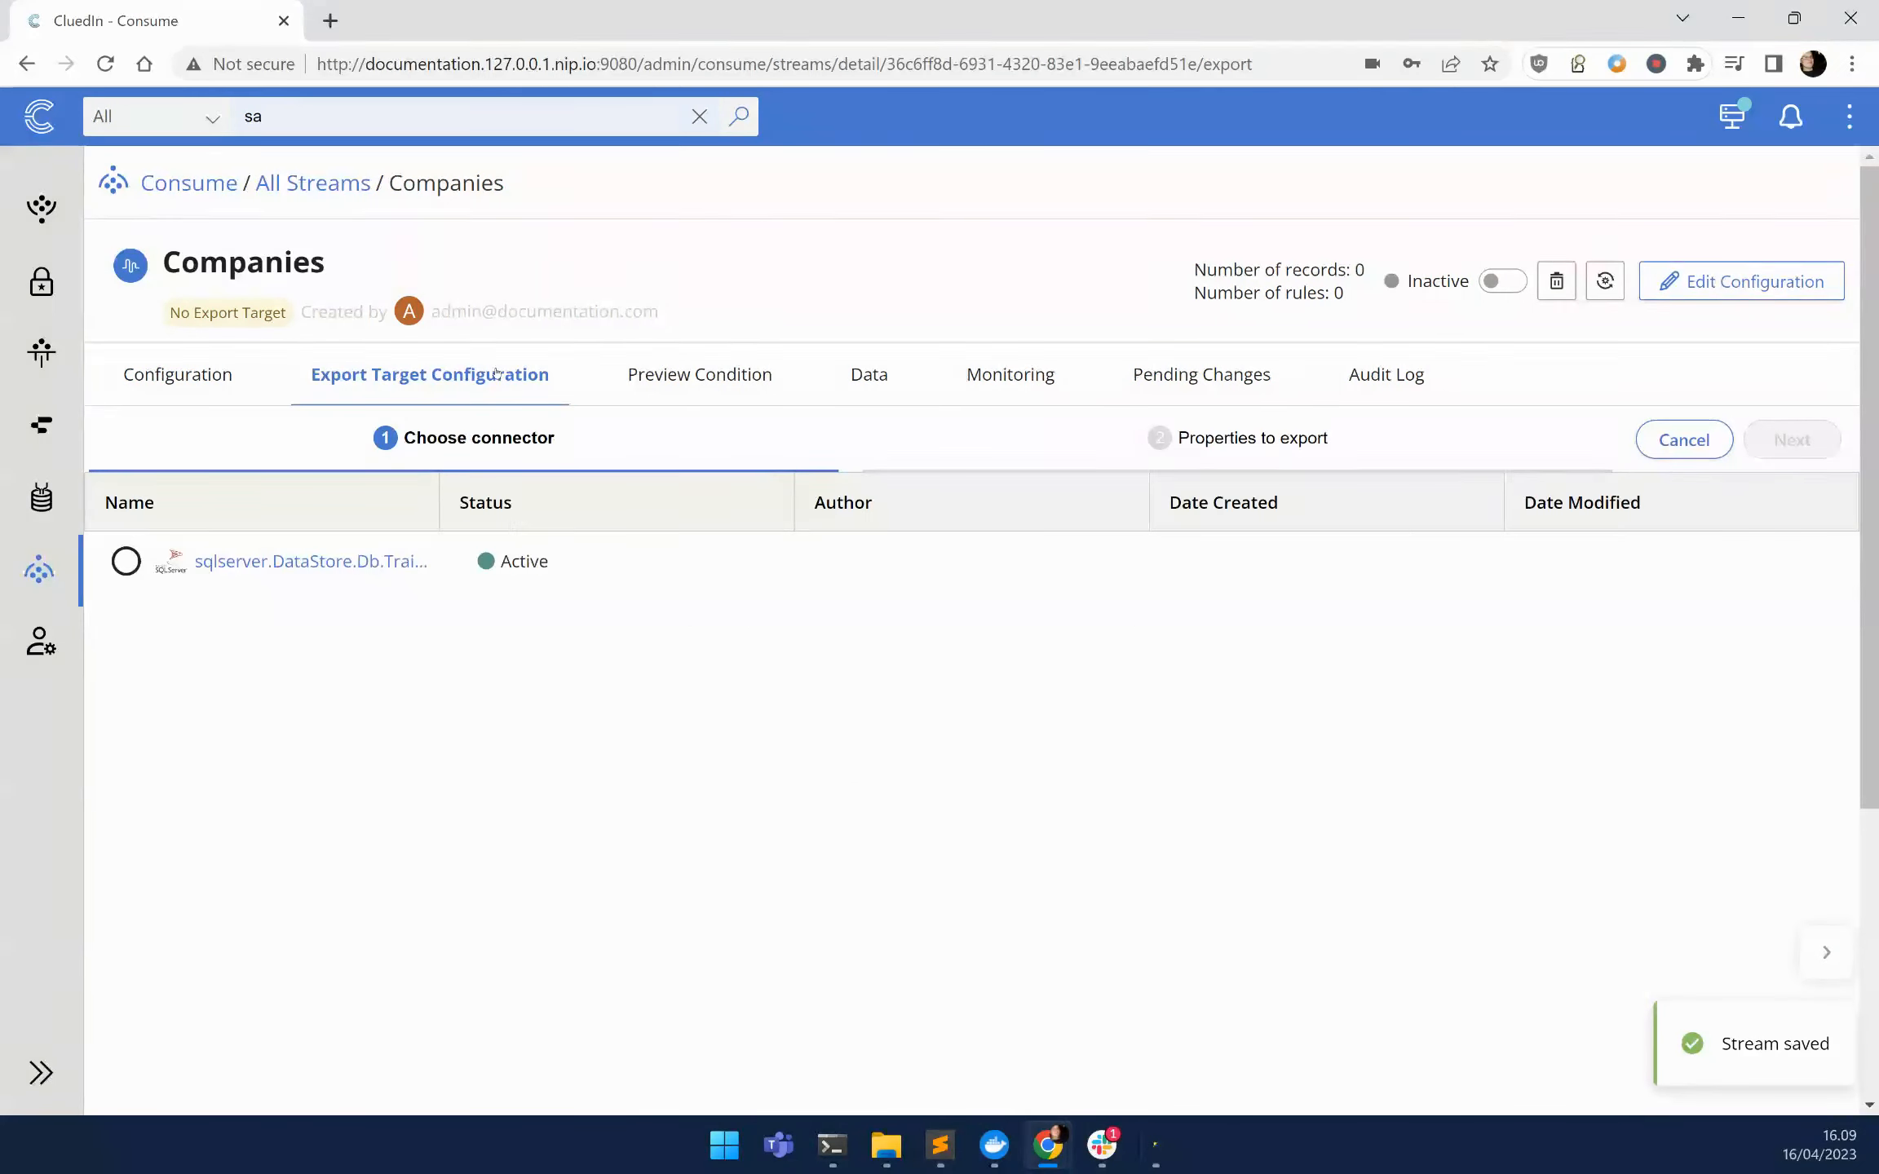
left_click(124, 564)
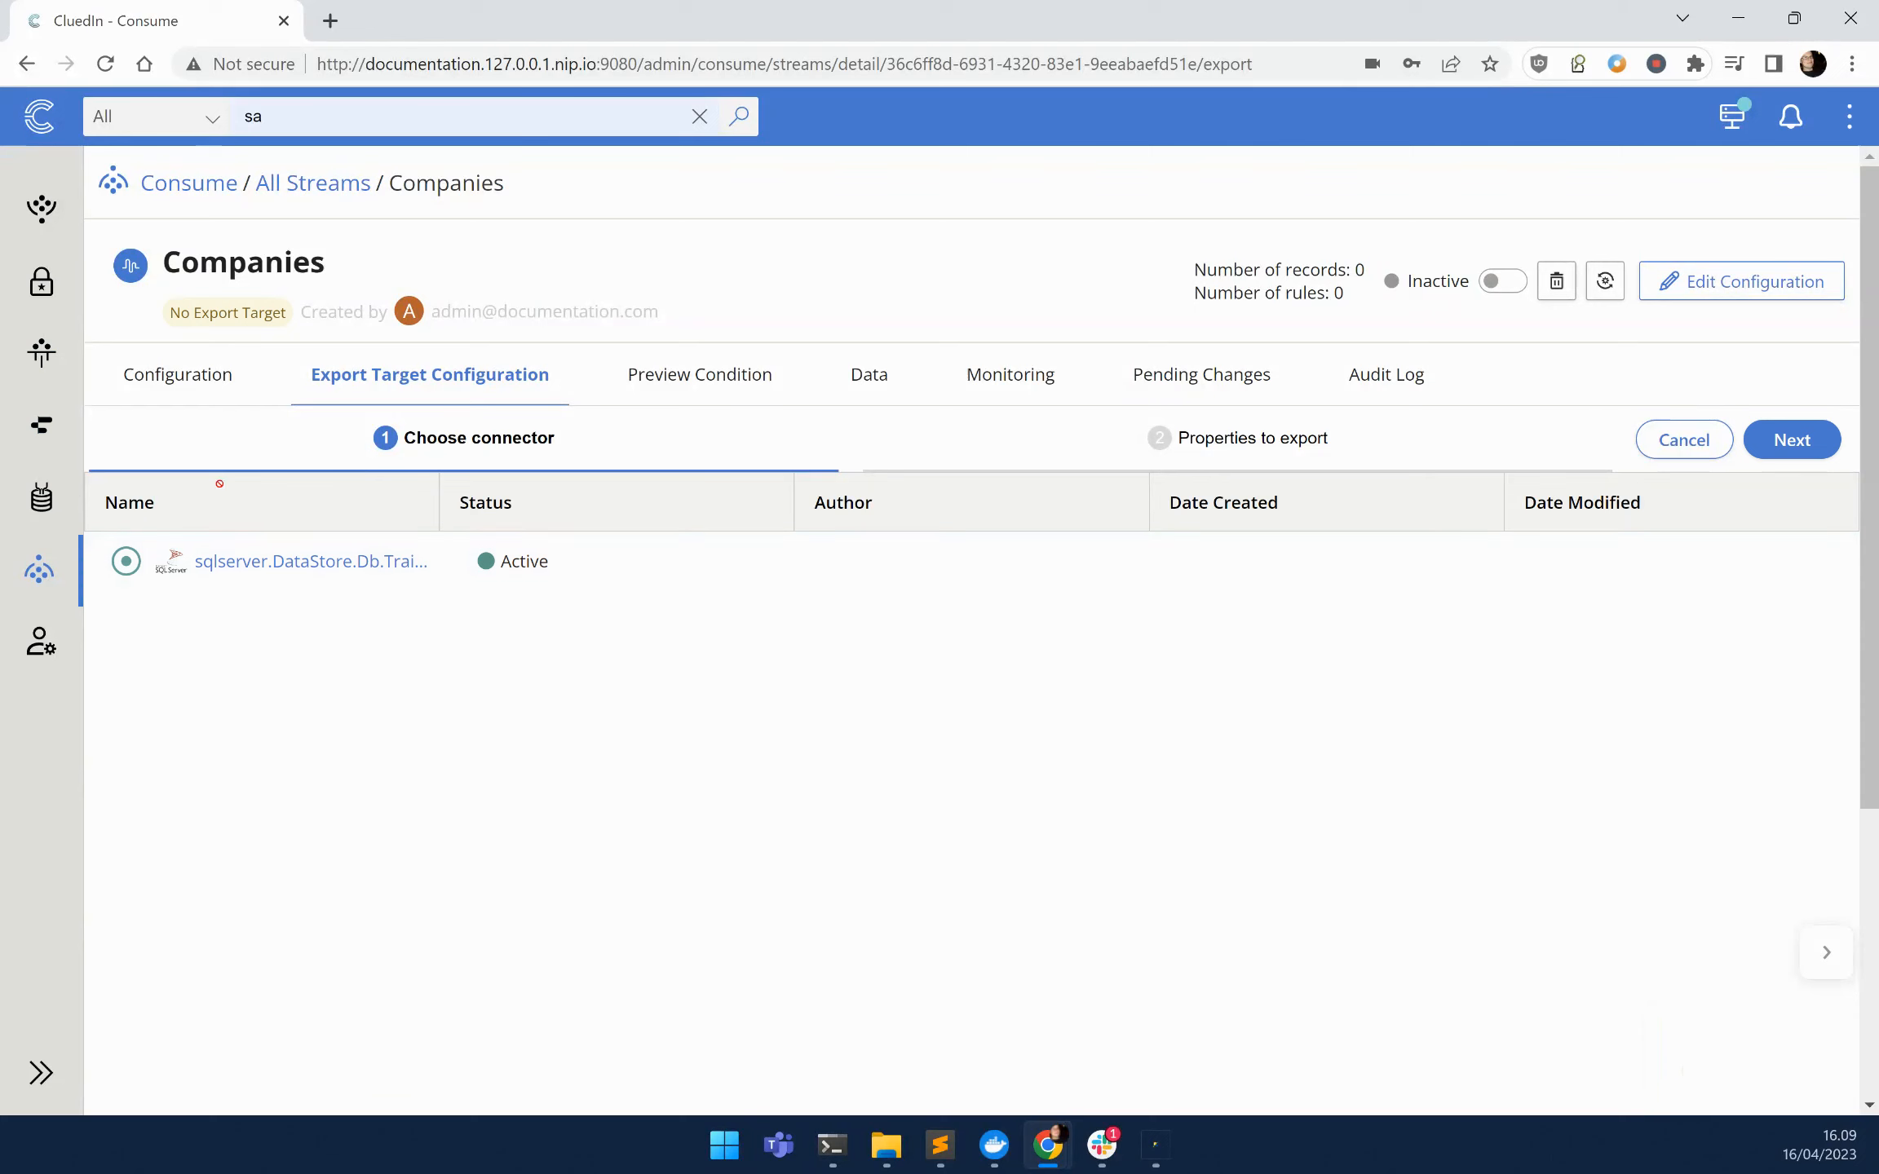
left_click(1805, 449)
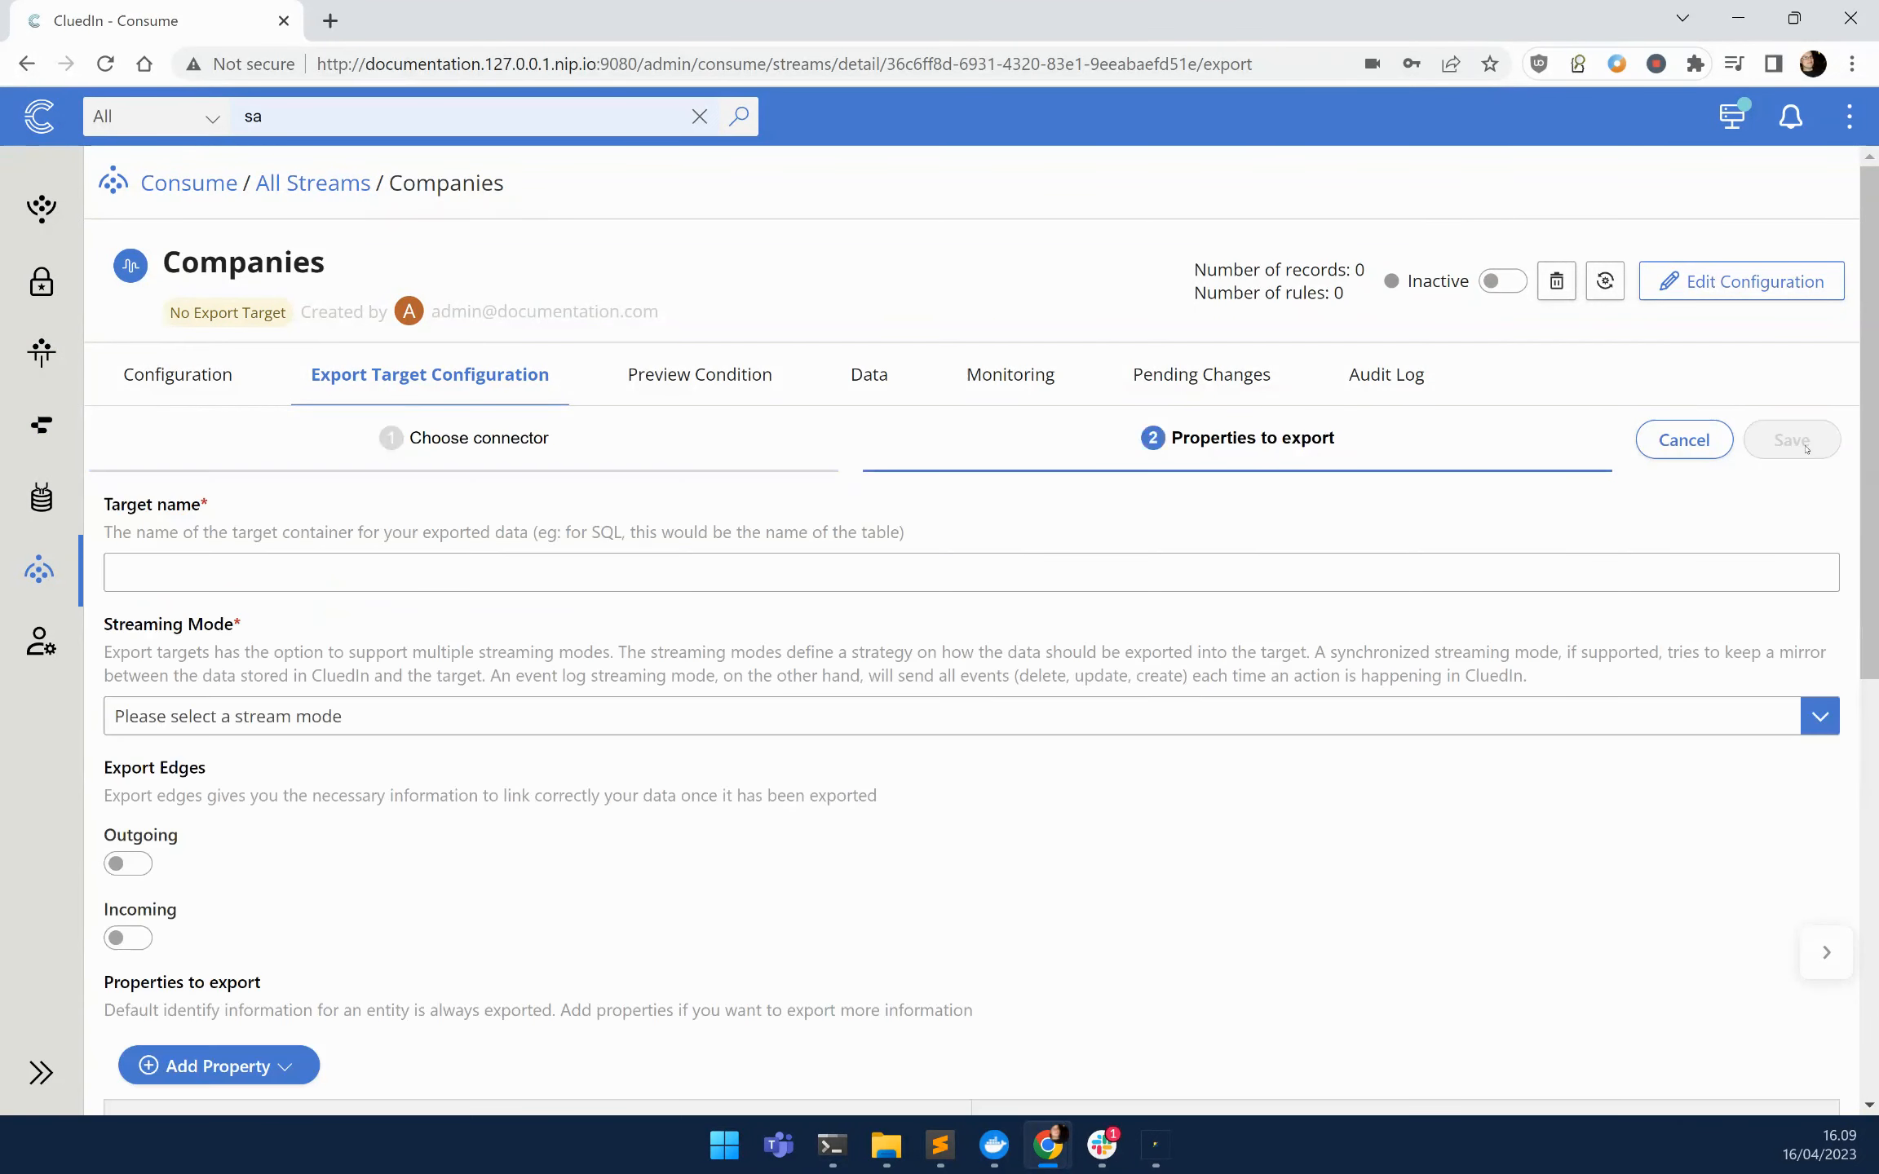
Set the export's target name to Companies and its streaming mode to Synchronized stream.
left_click(1498, 571)
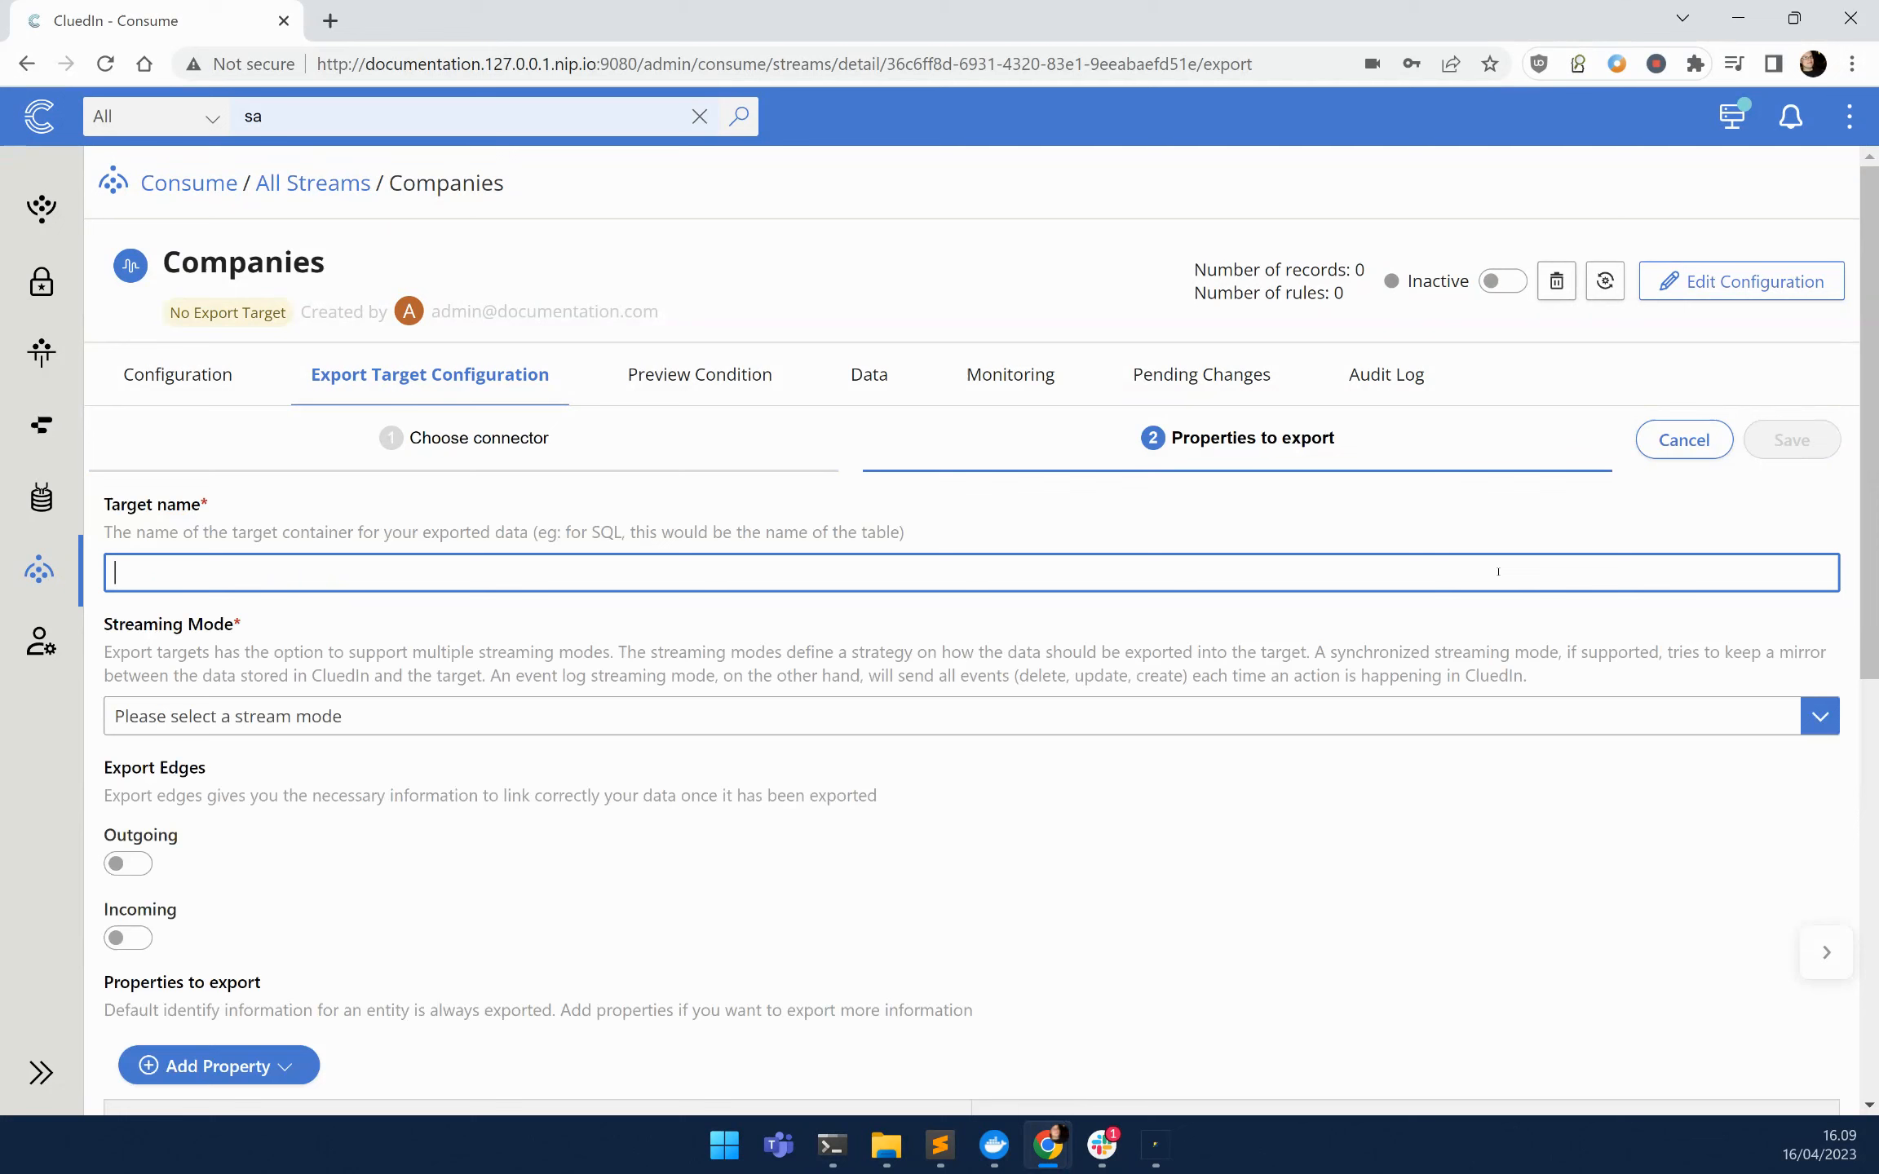
type("Employe")
key("ctrl+a")
type("Companies")
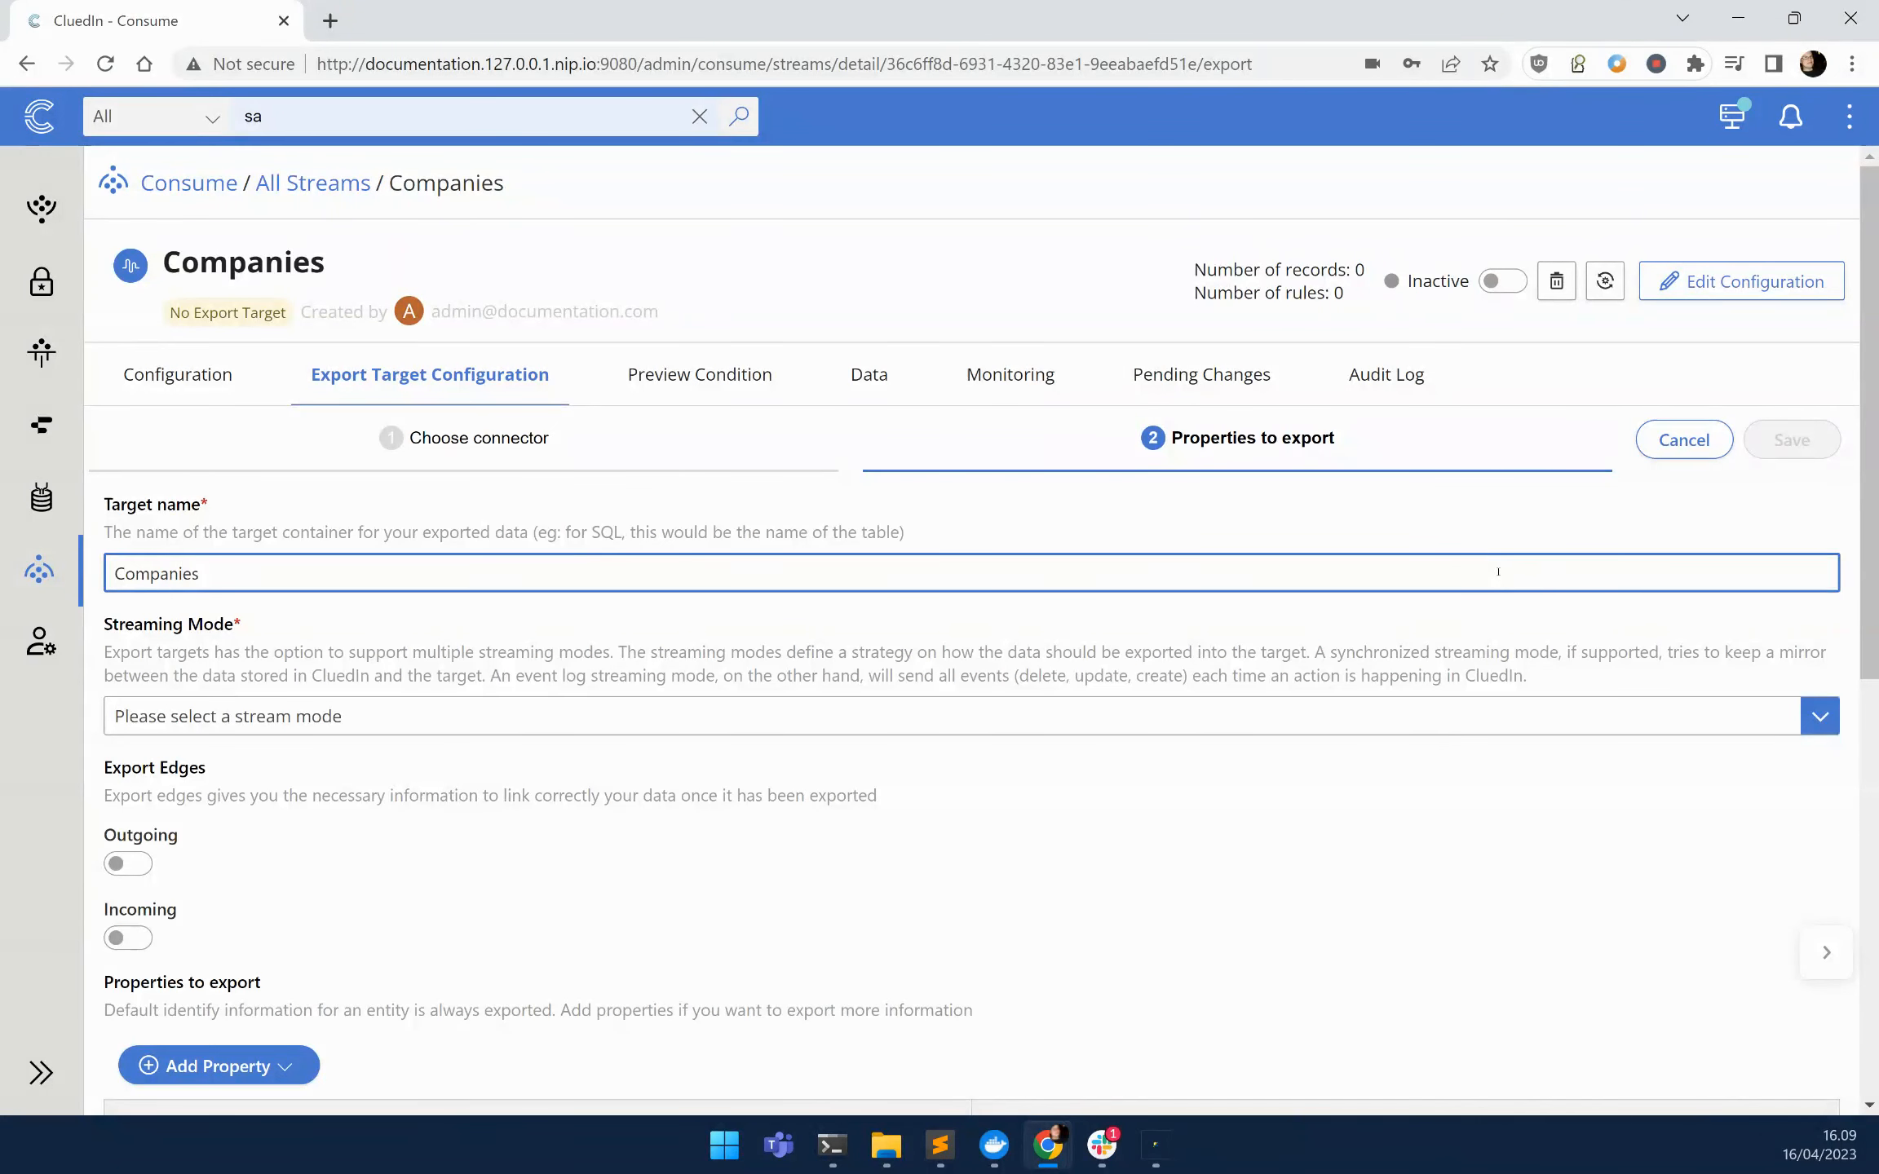
scroll(722, 788, "down", 1)
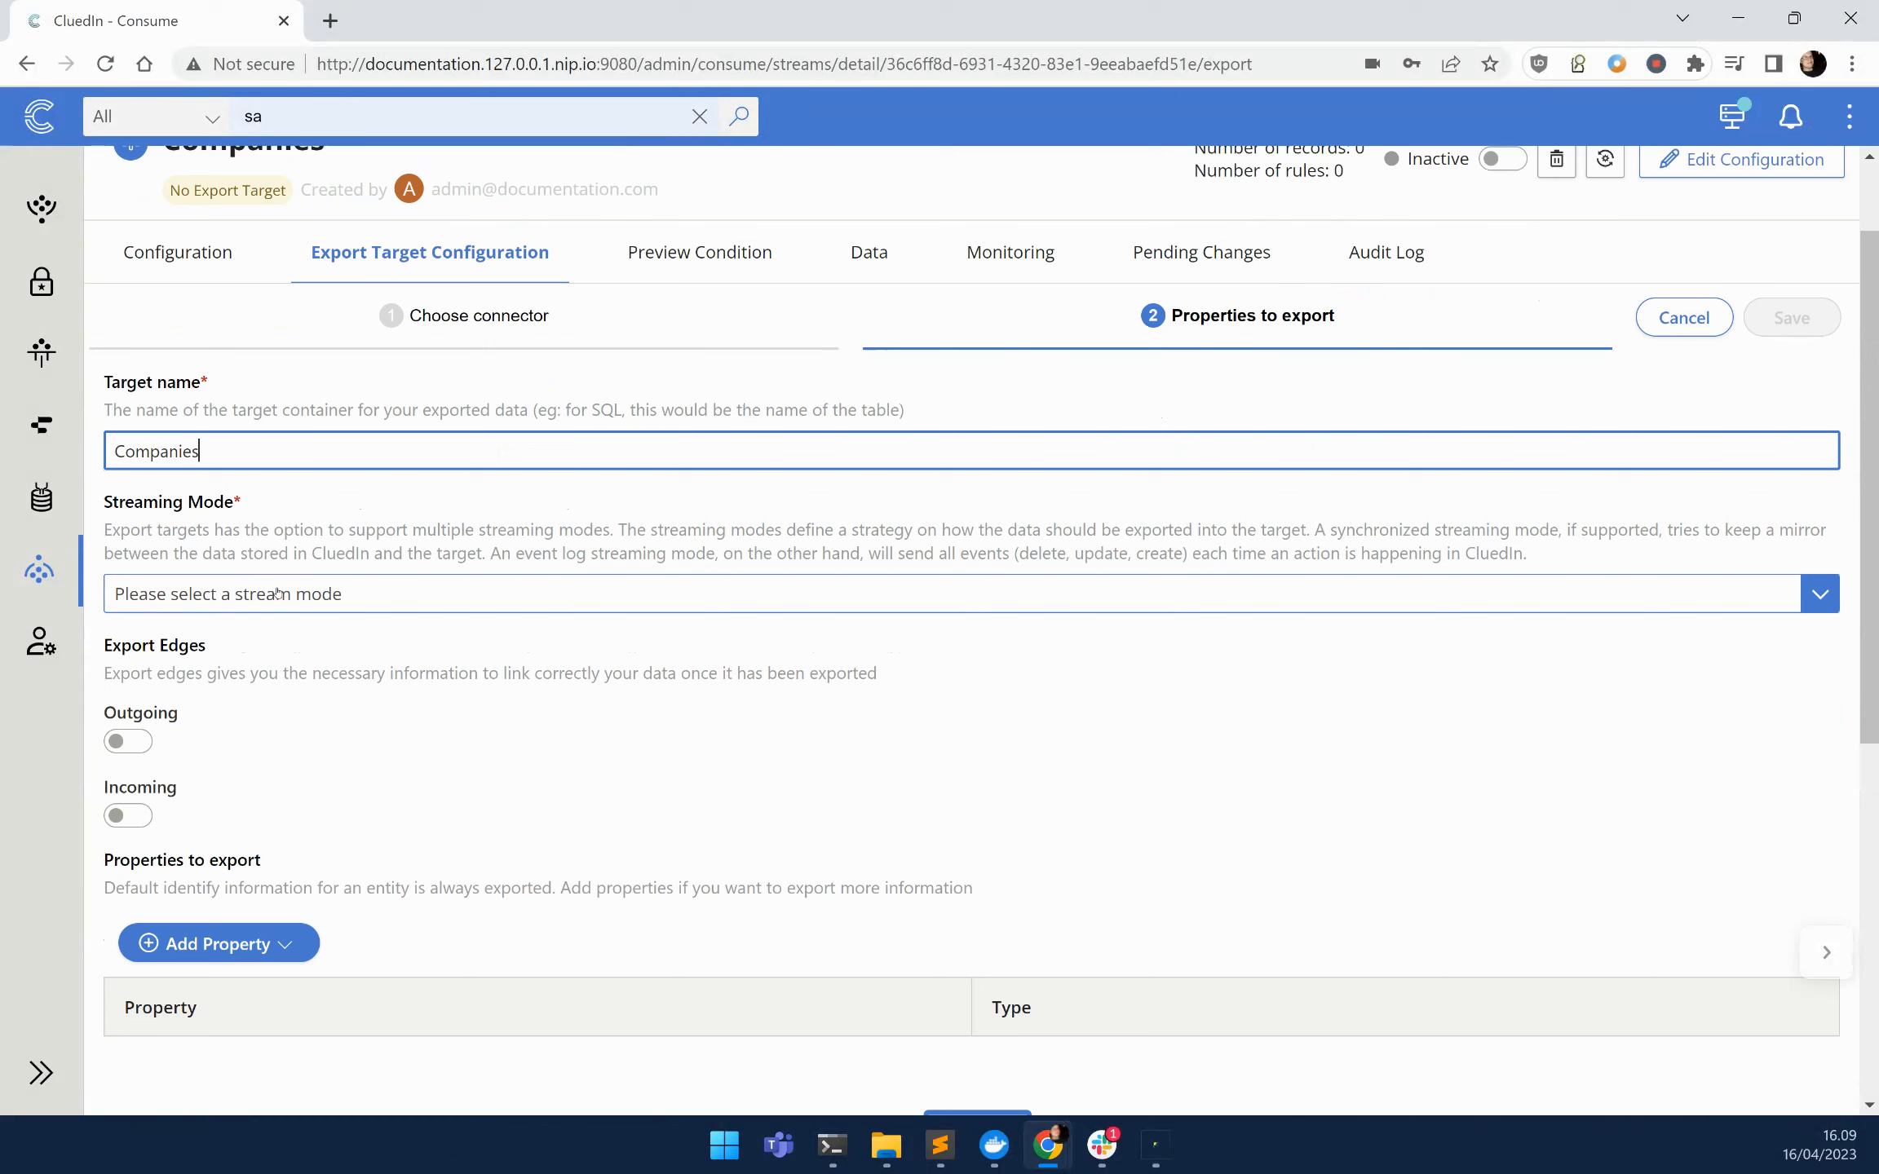
left_click(278, 592)
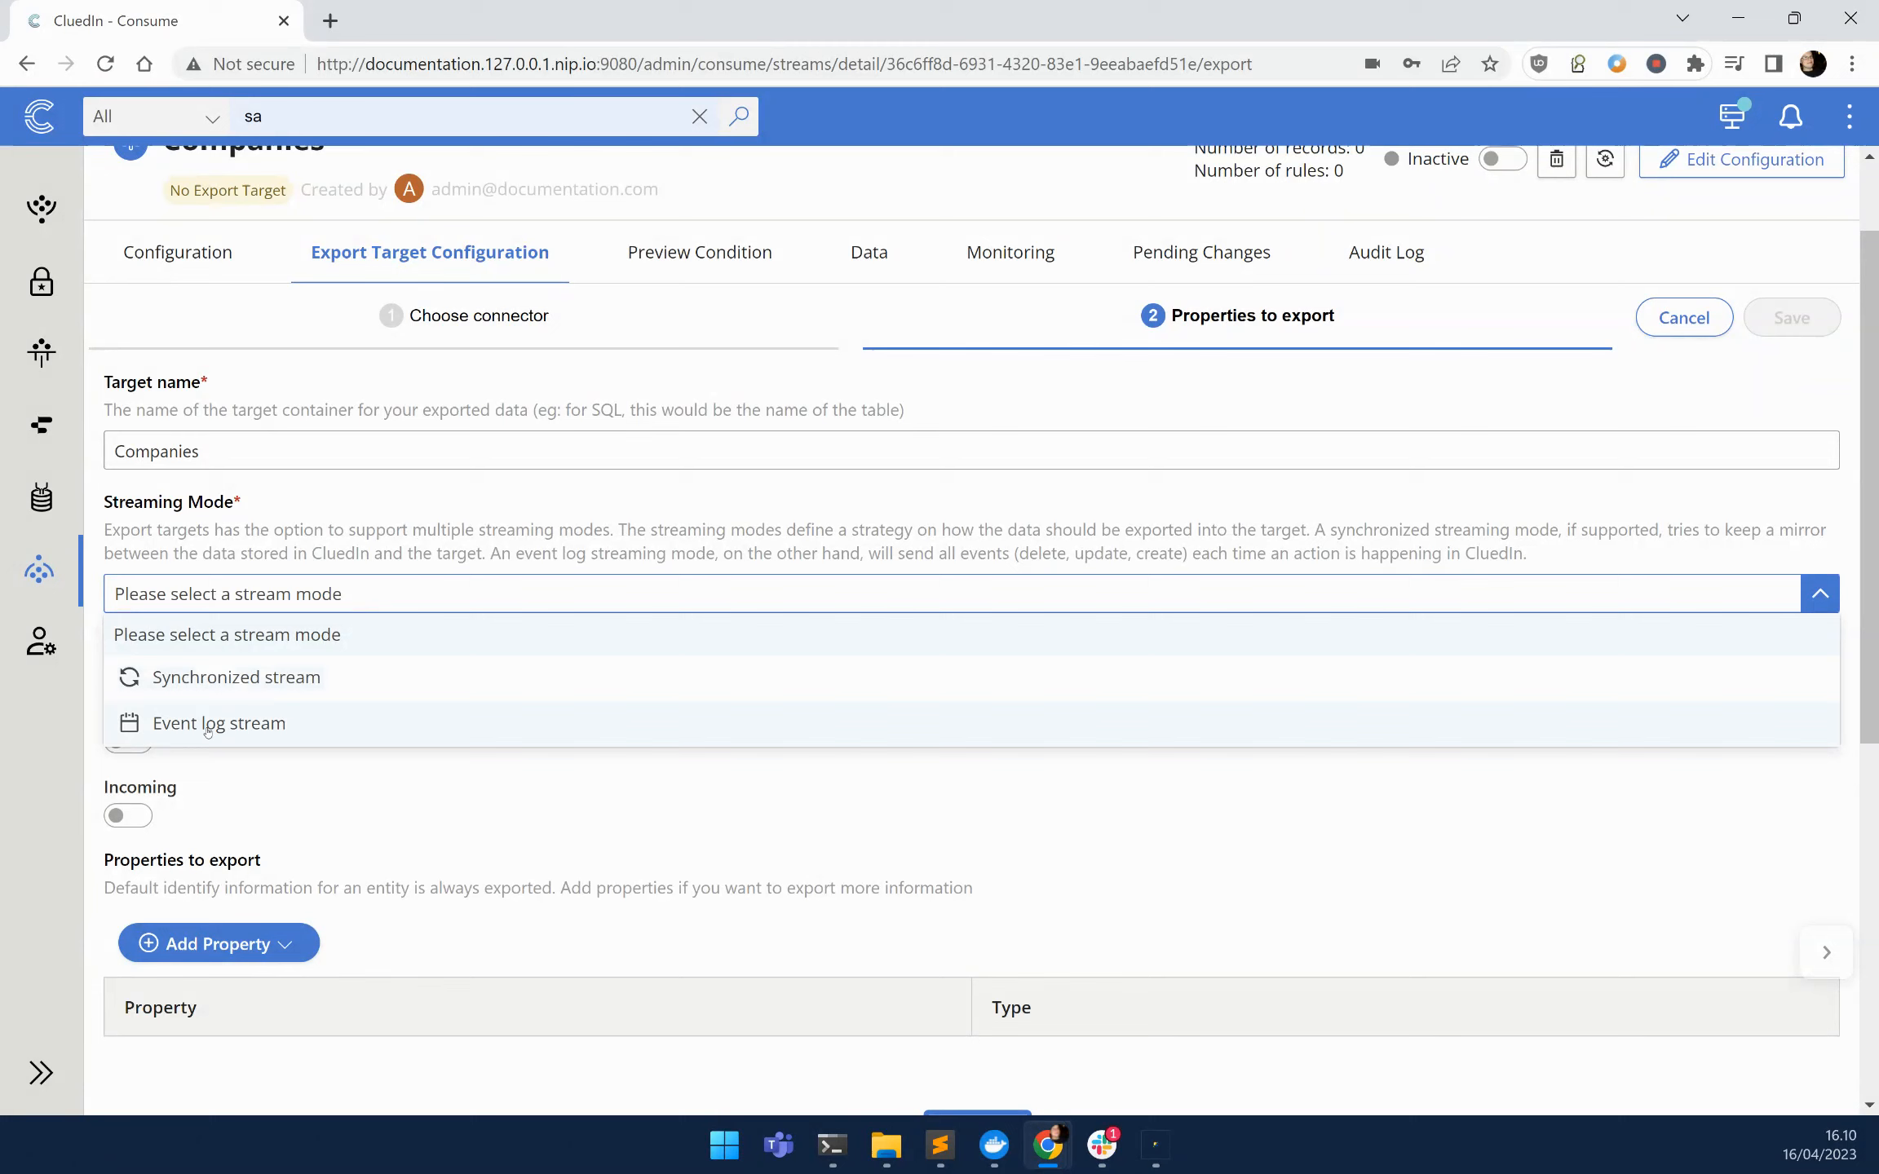
left_click(218, 685)
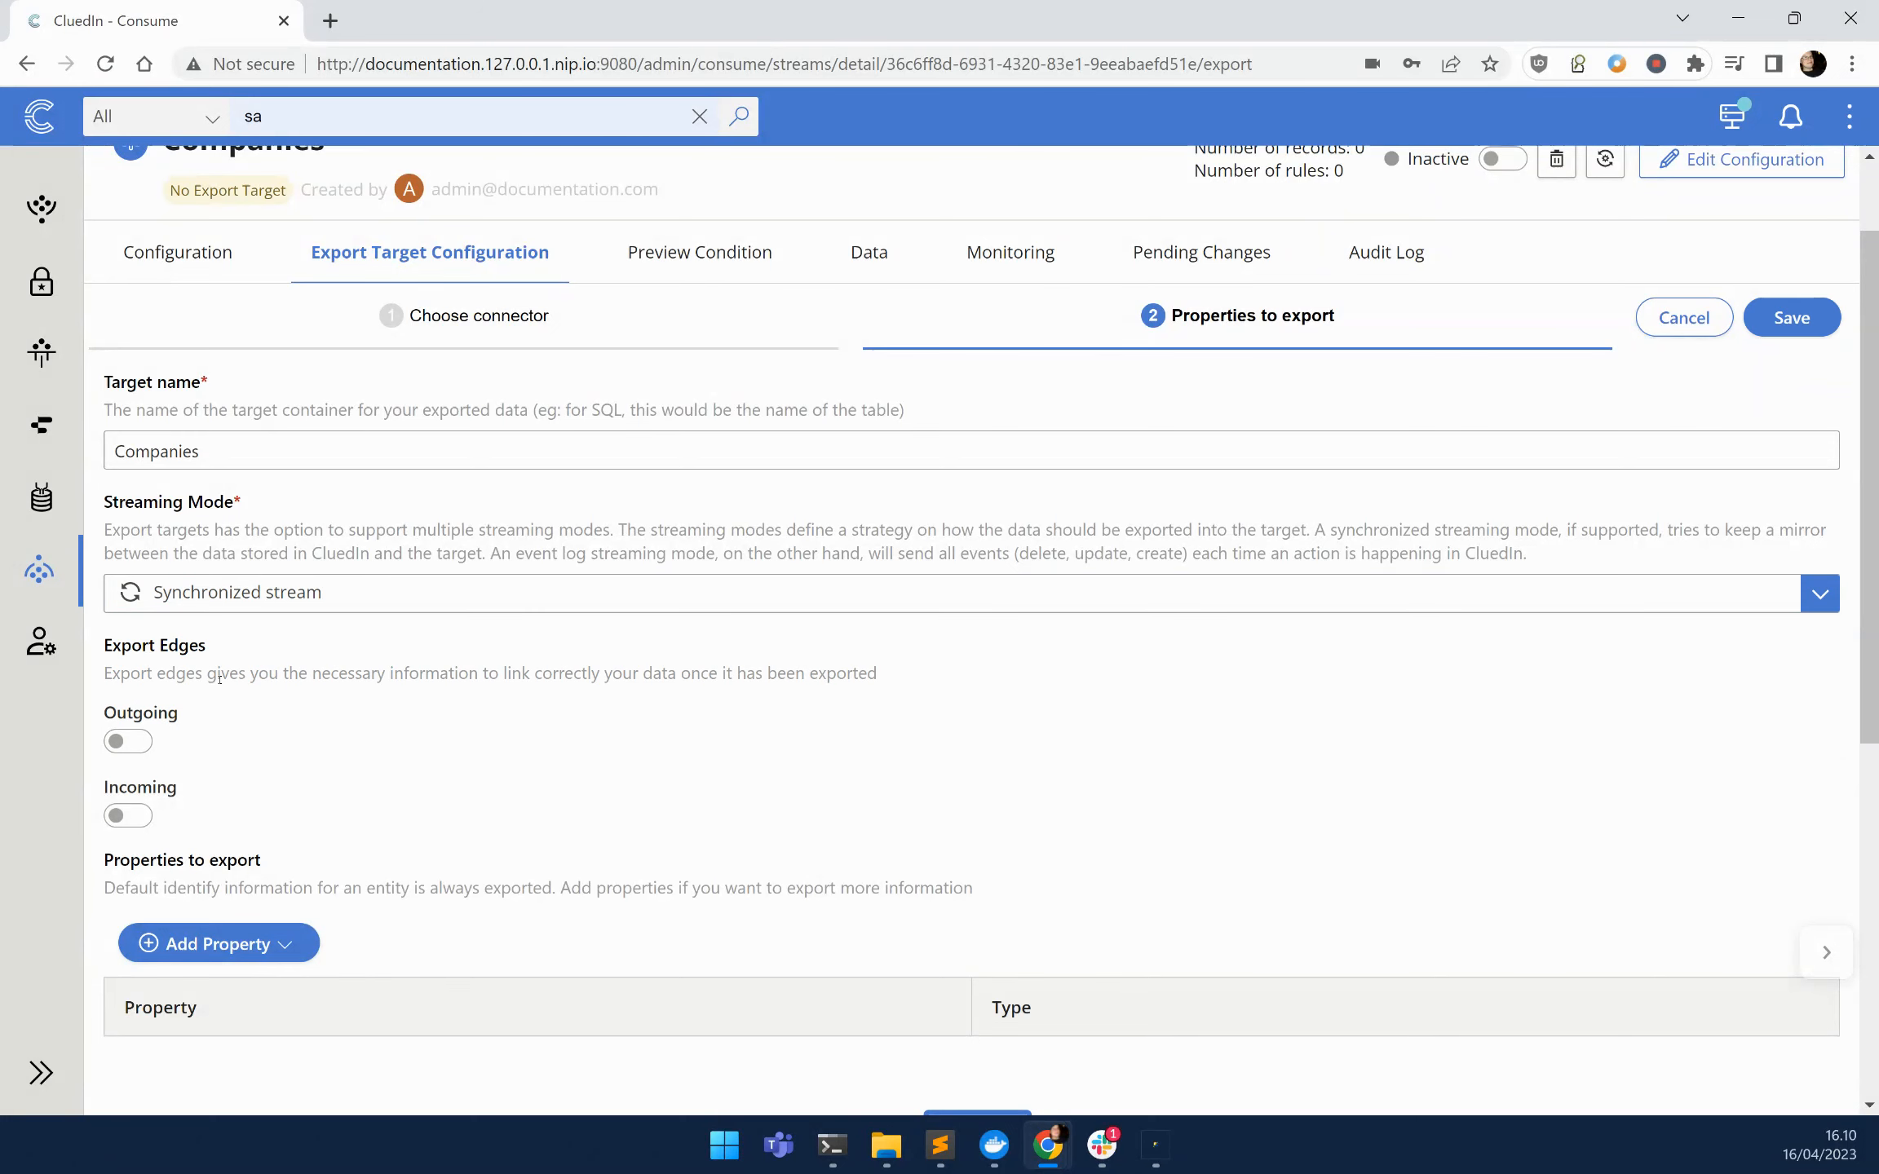
Add the vocabulary keys company.id, company.name and company.website to the properties to export.
scroll(354, 774, "down", 3)
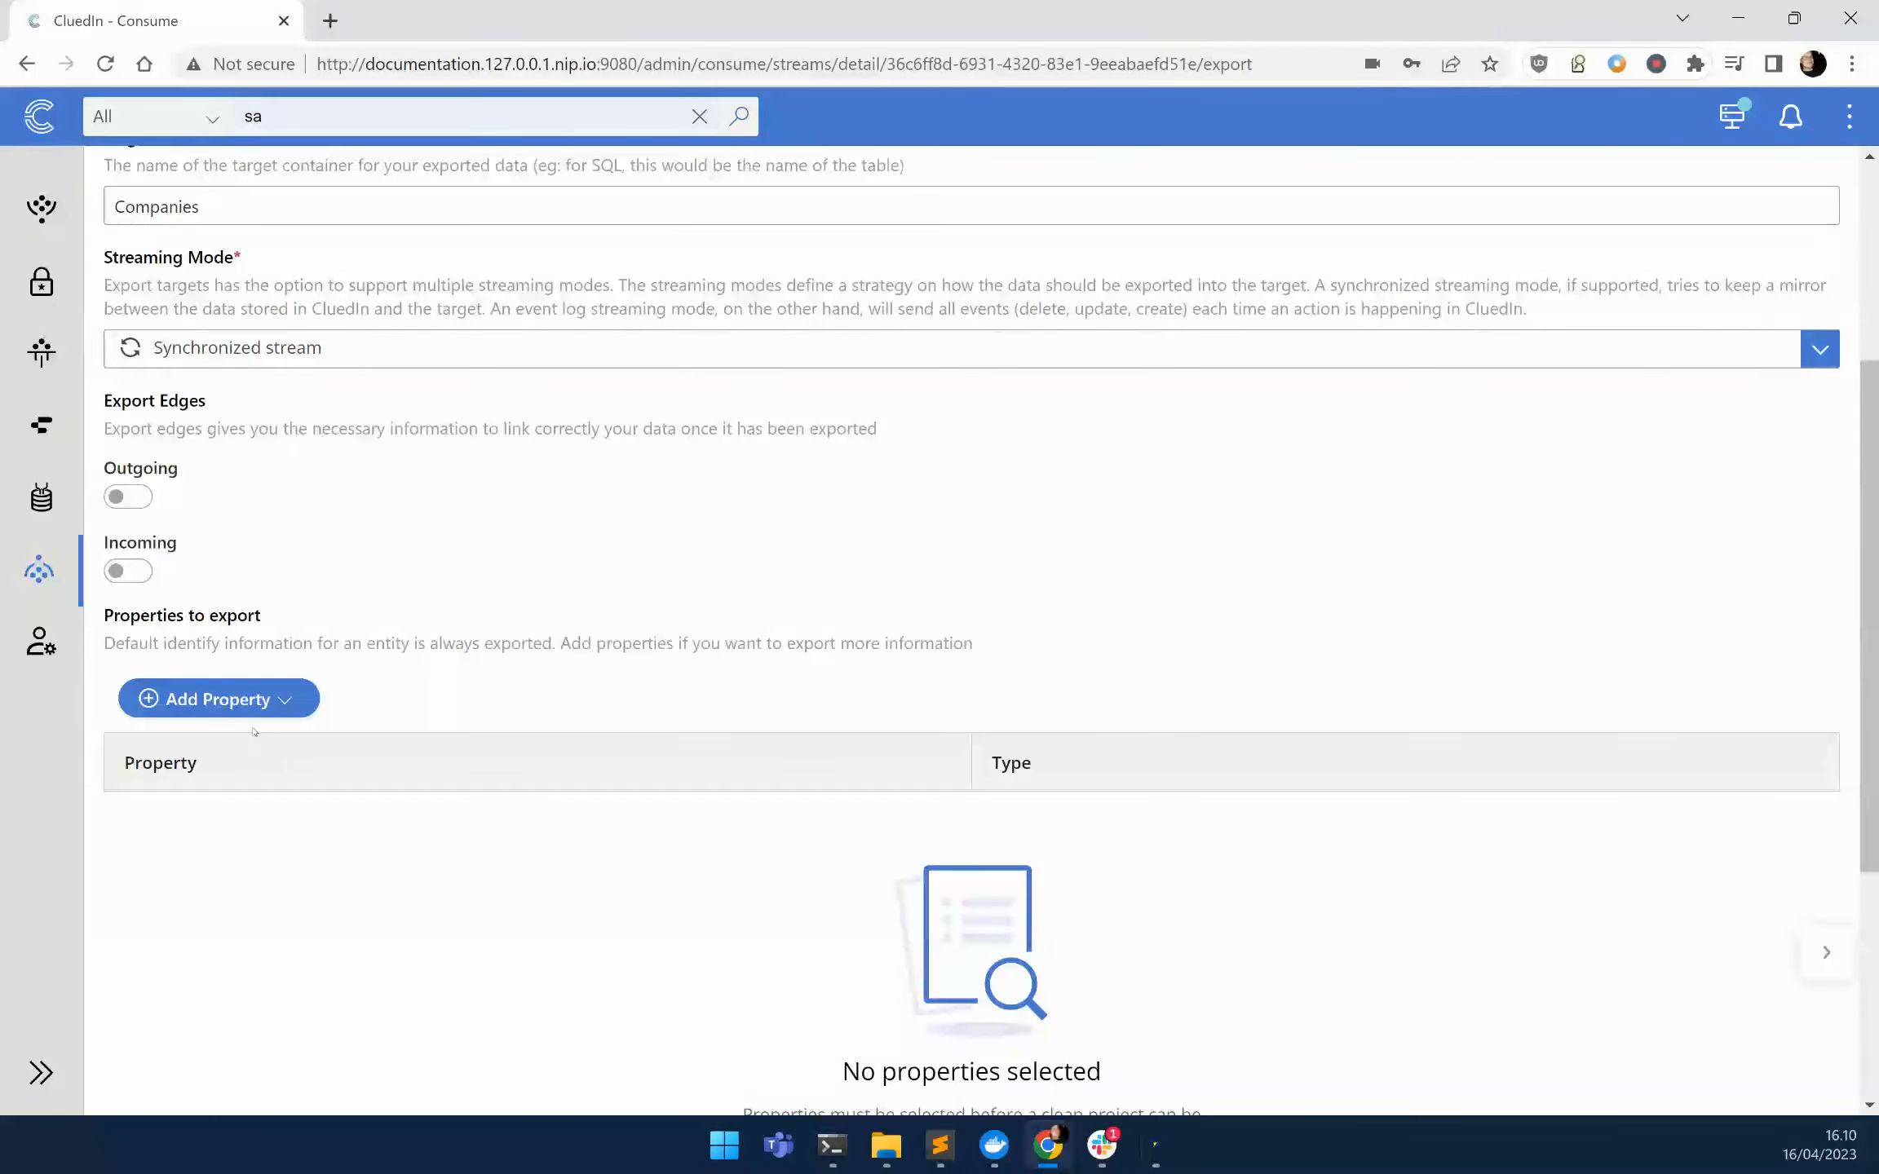
left_click(218, 699)
left_click(236, 784)
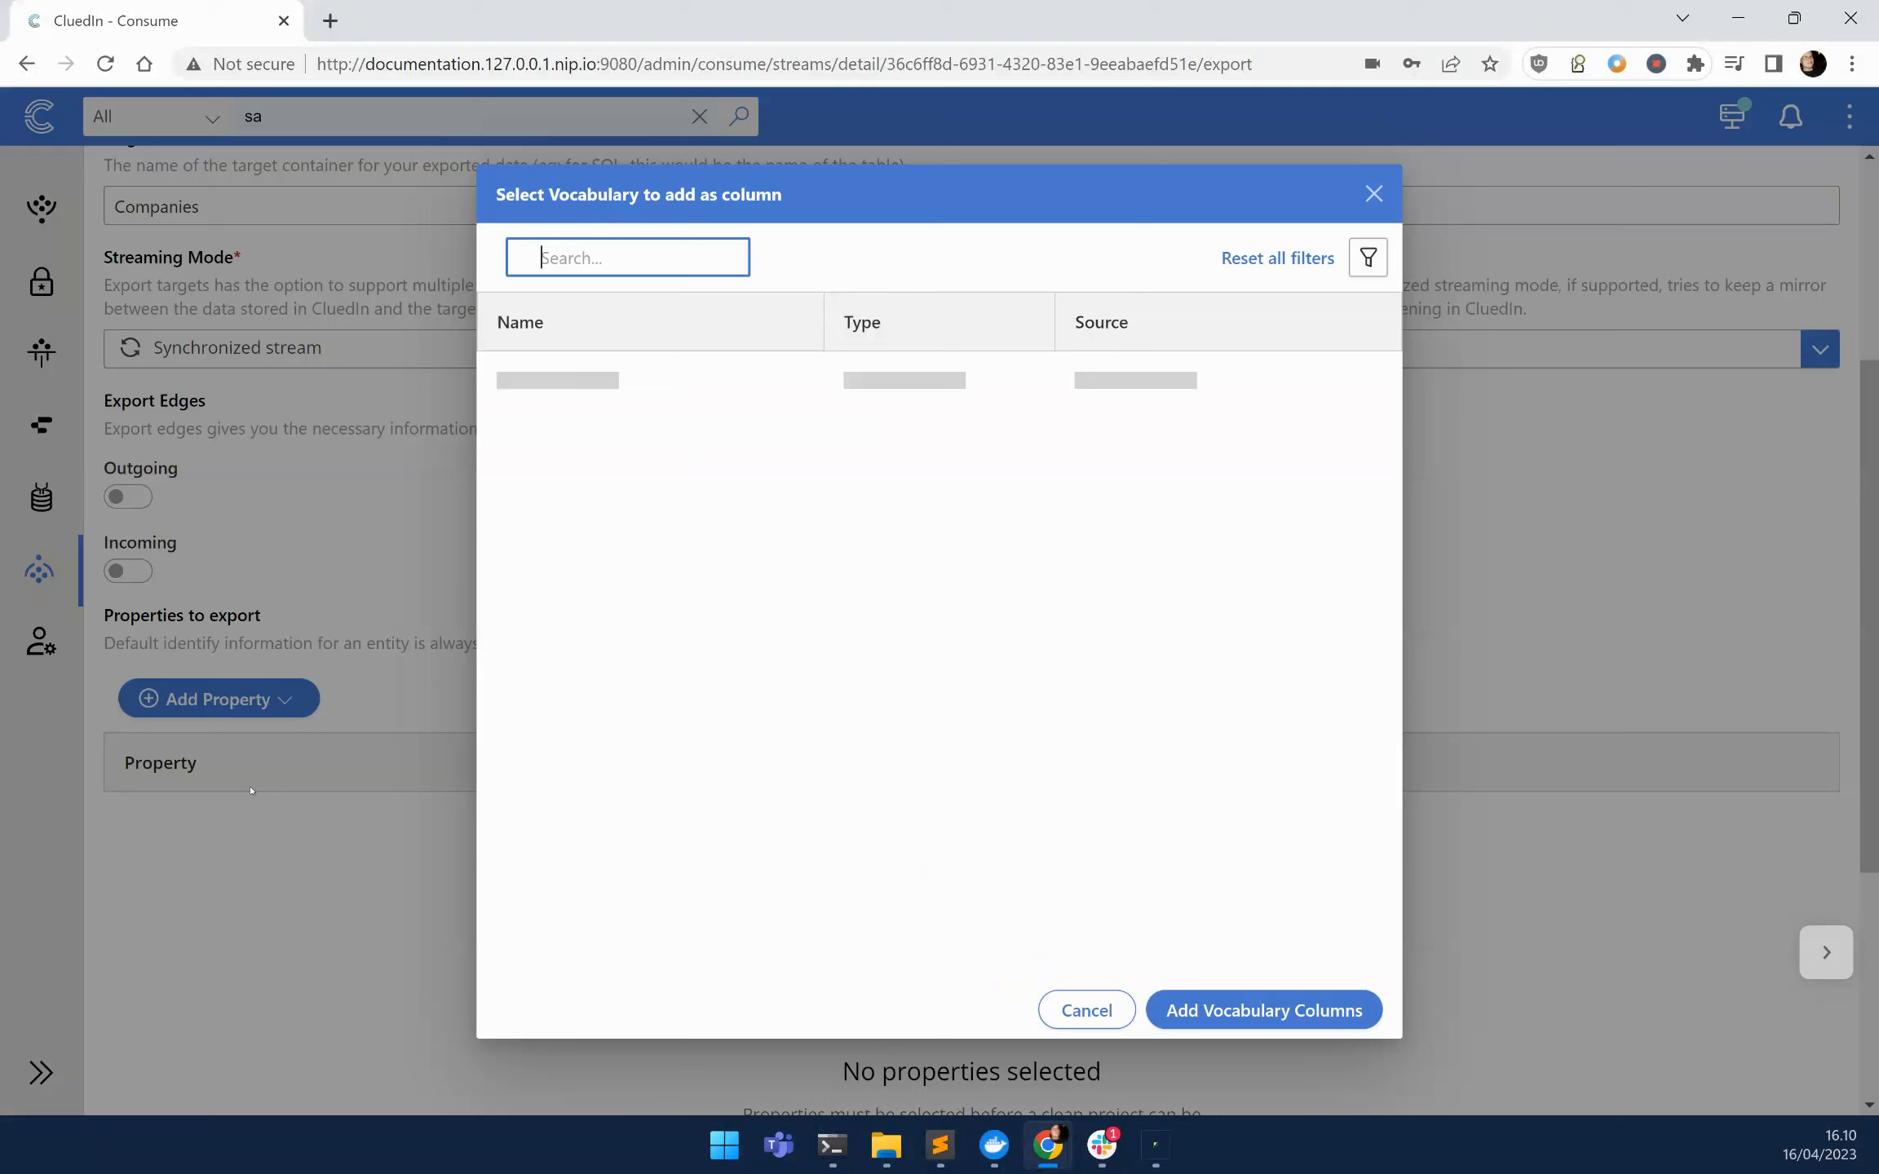
type("company")
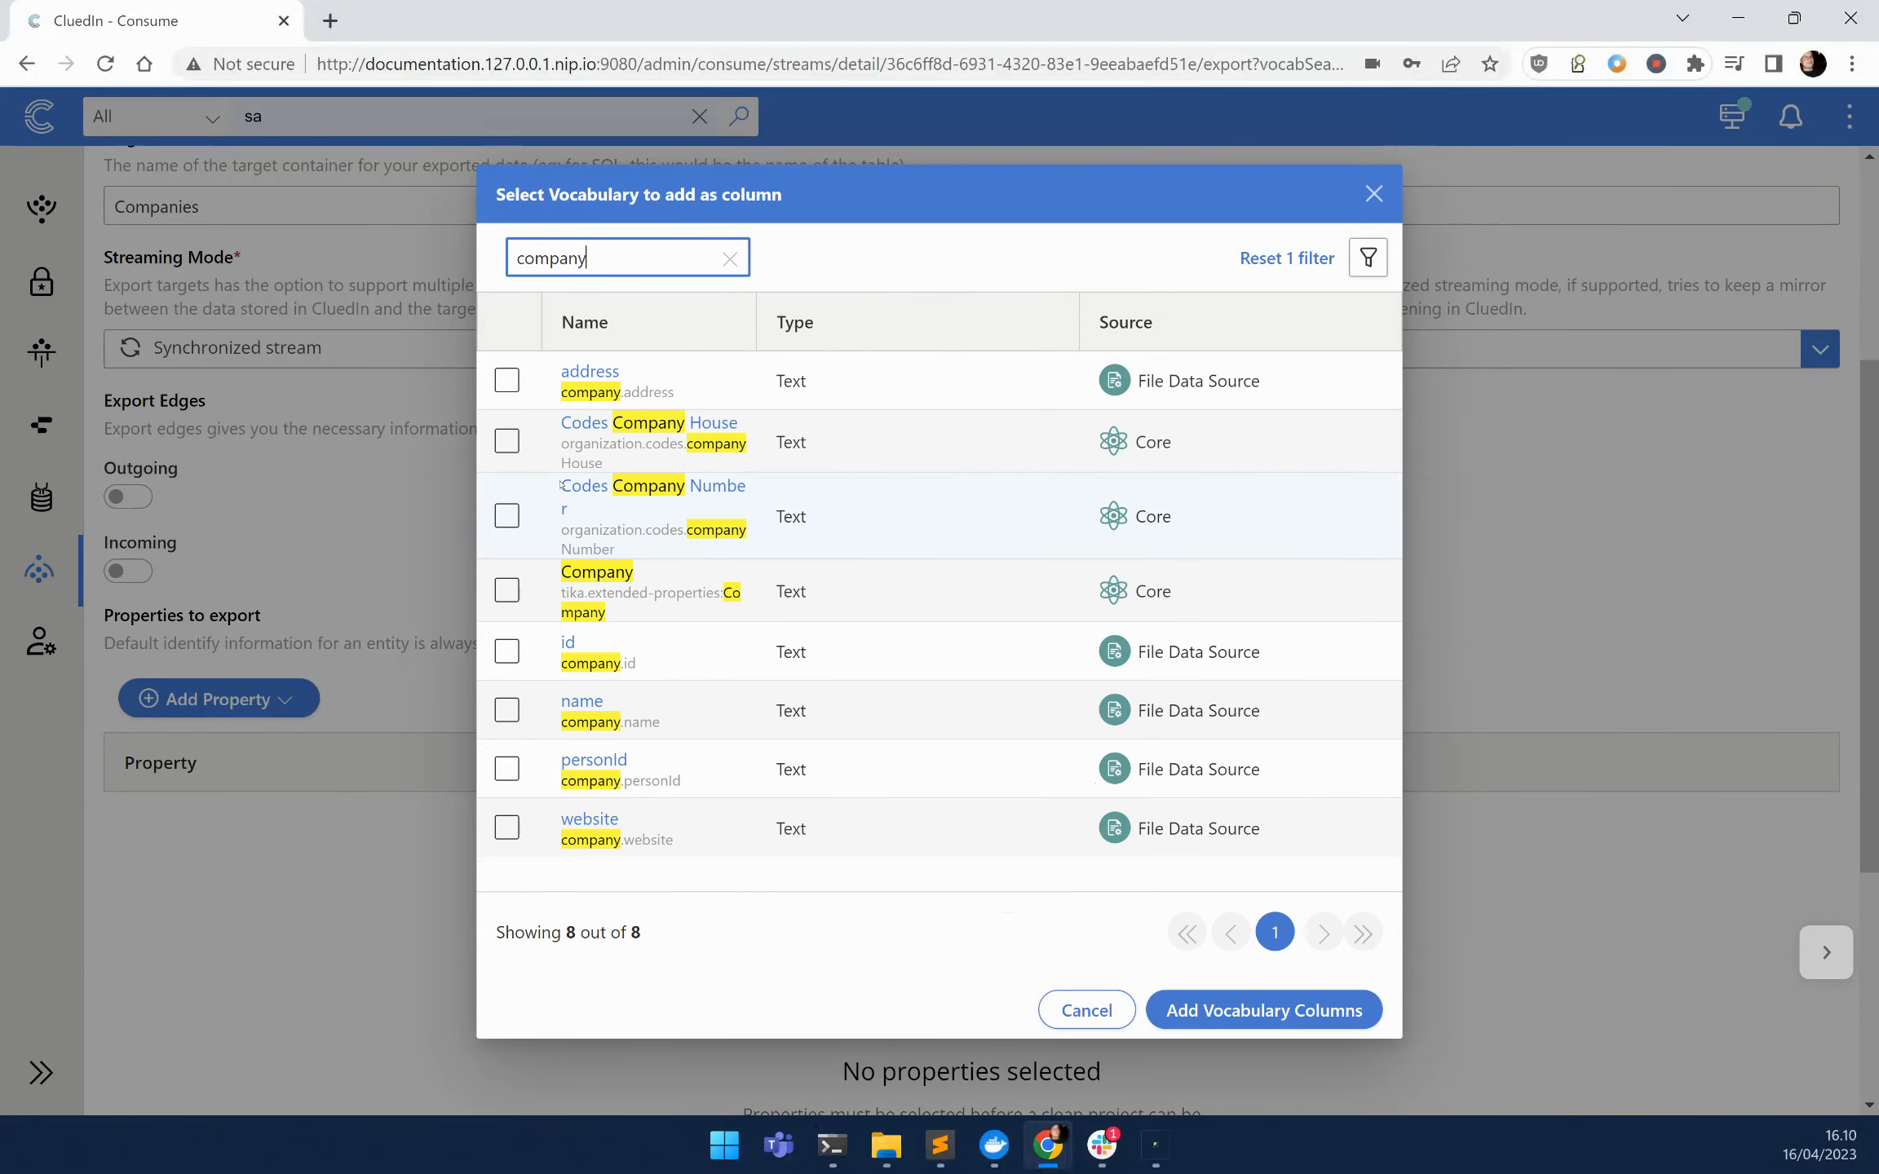
left_click(506, 651)
left_click(507, 712)
left_click(507, 829)
left_click(1338, 1012)
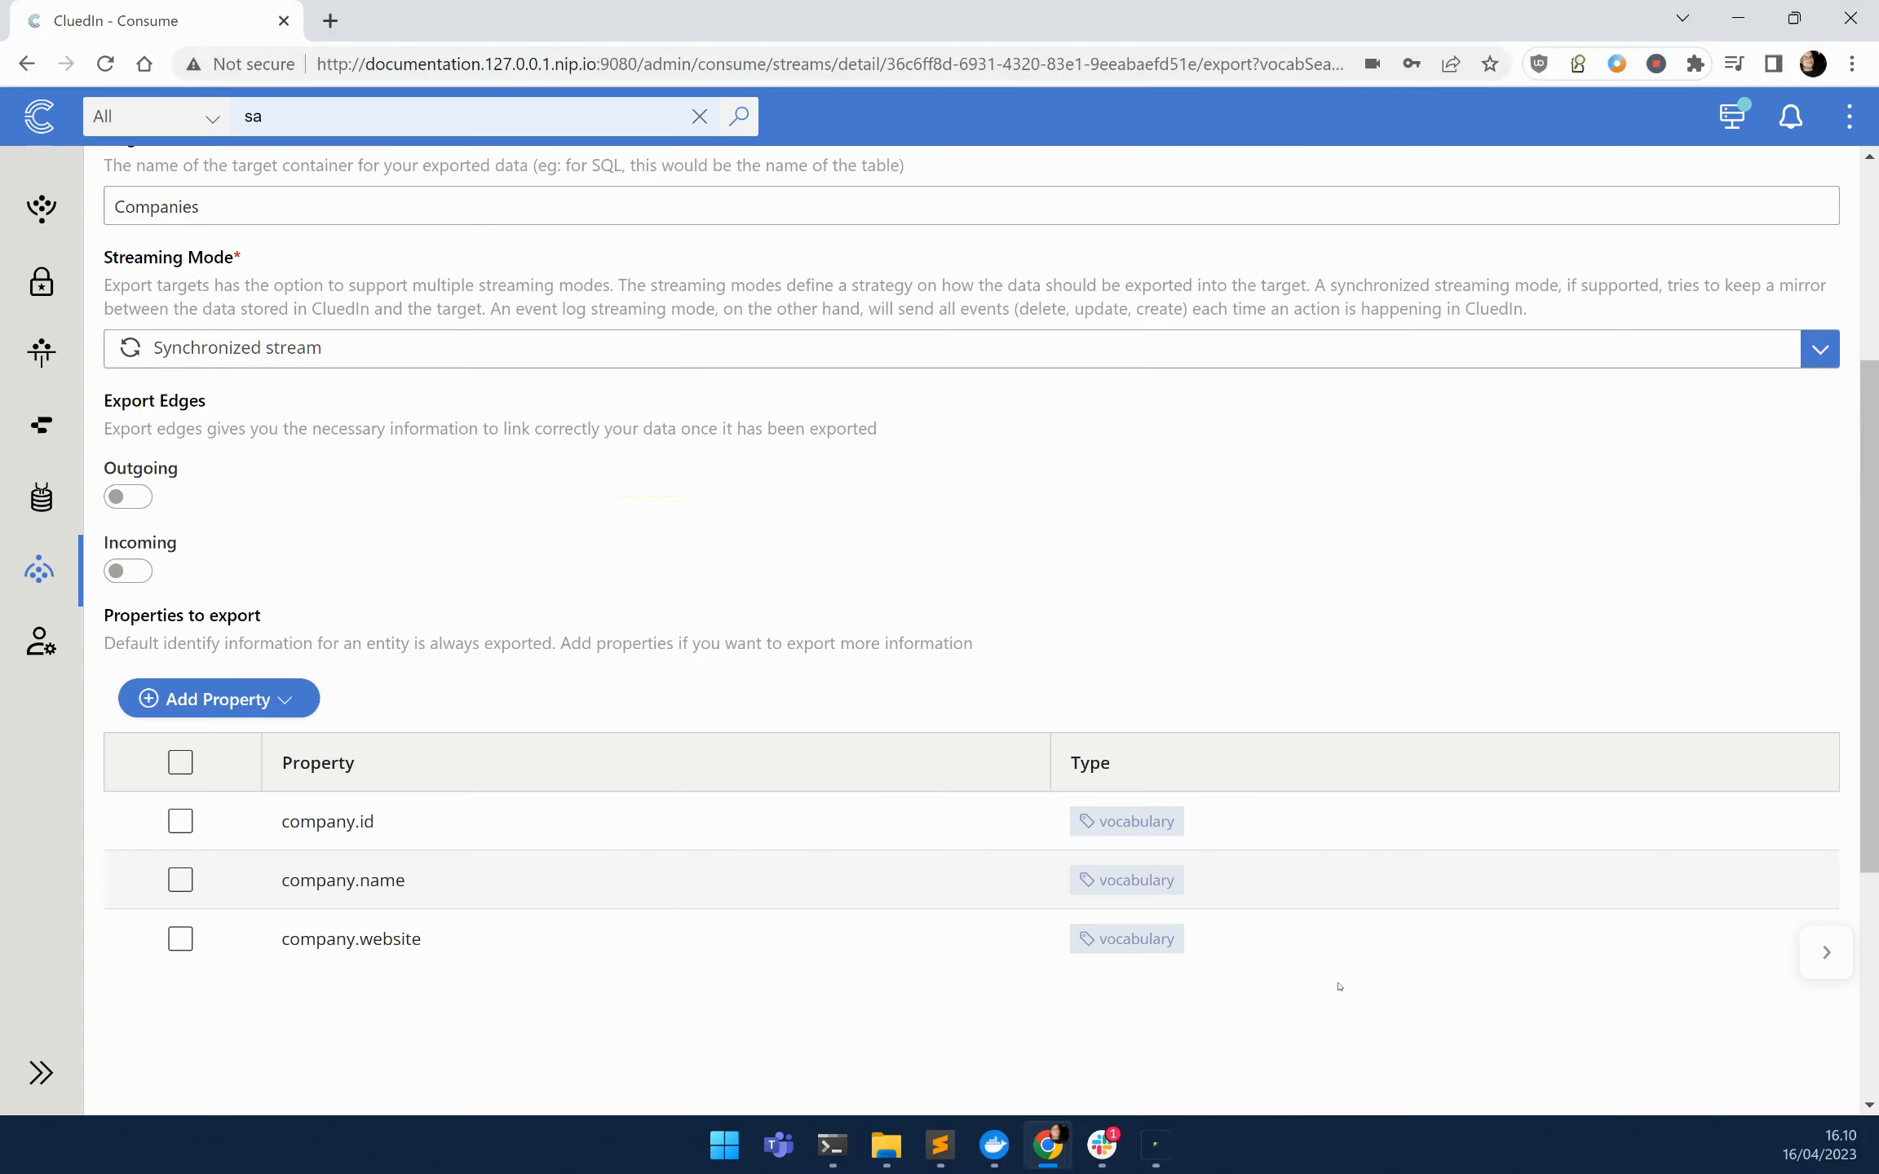
Save the stream's export configuration and view the stream's data.
scroll(1338, 986, "up", 5)
left_click(1790, 434)
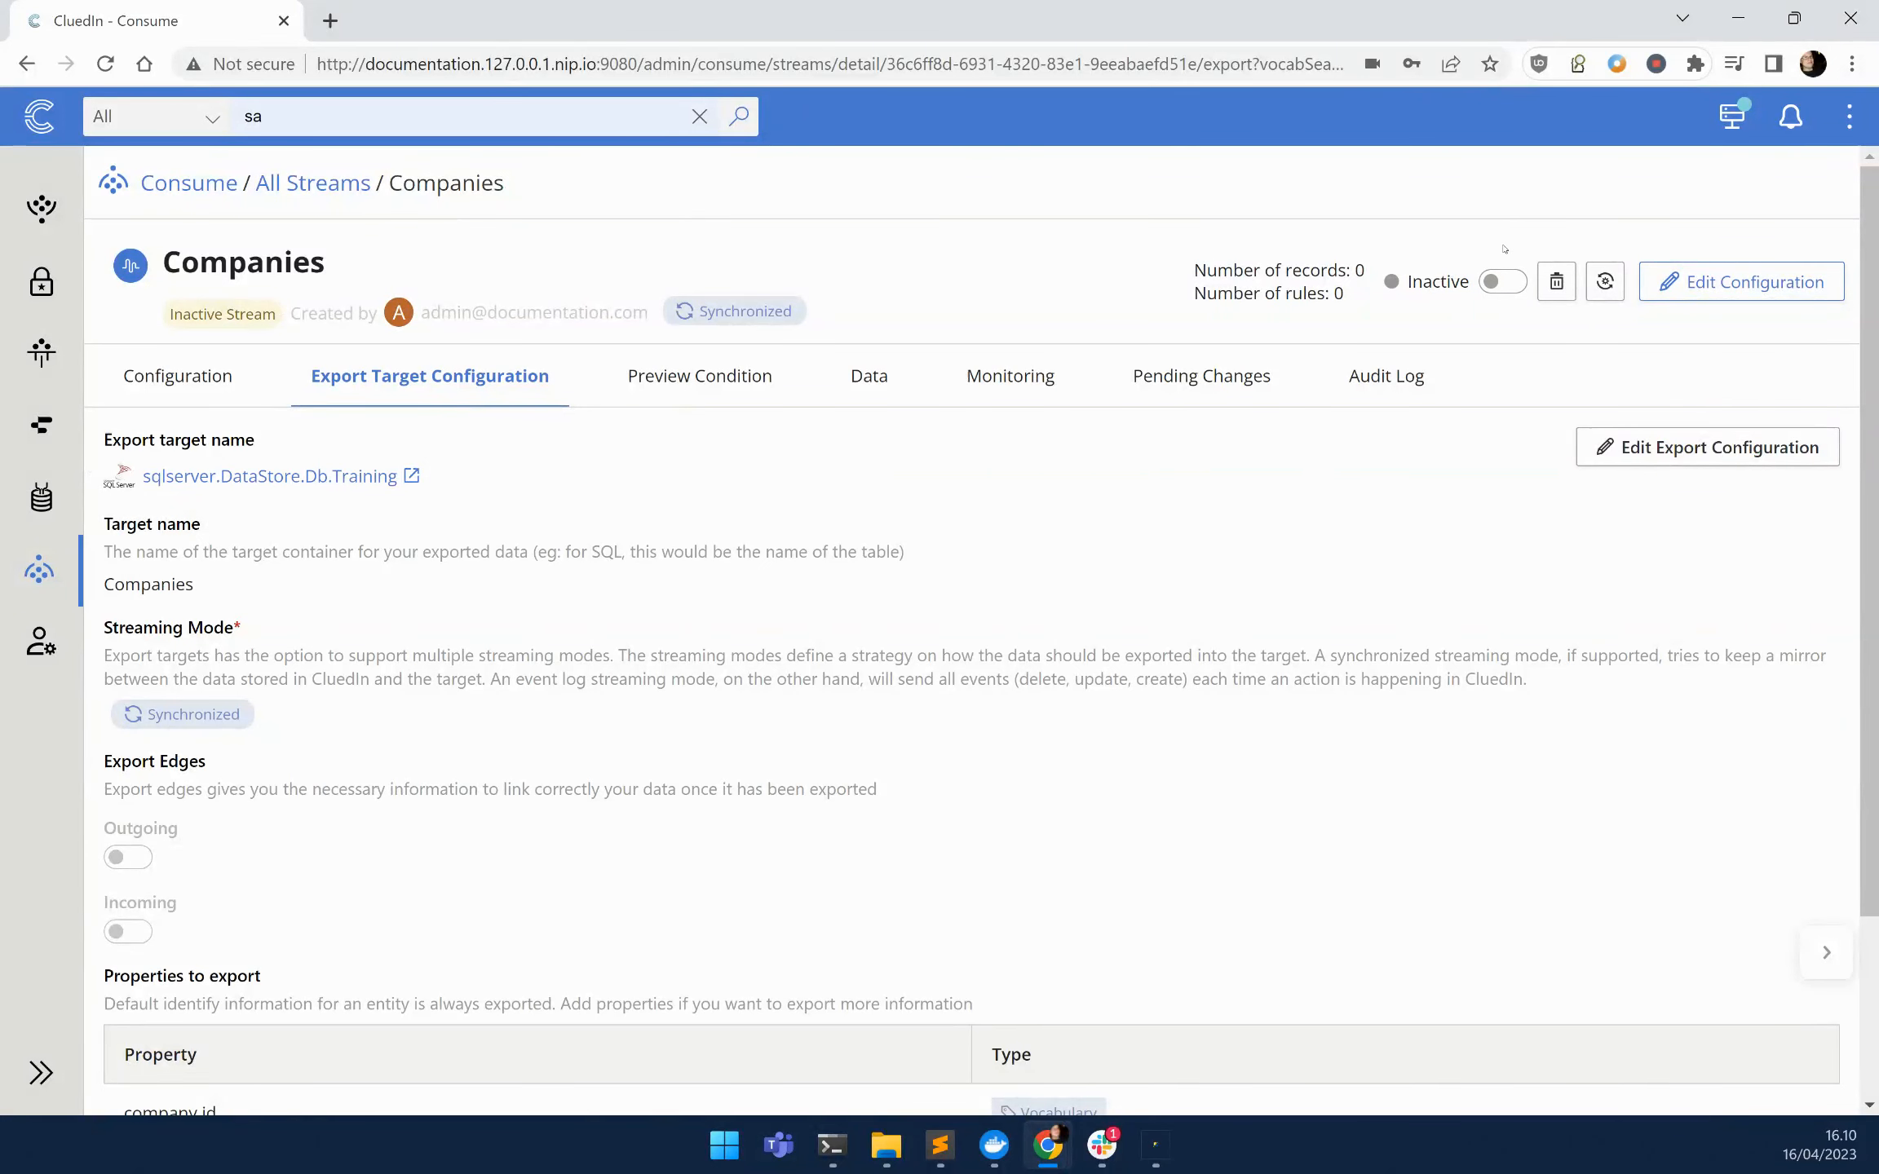
left_click(868, 392)
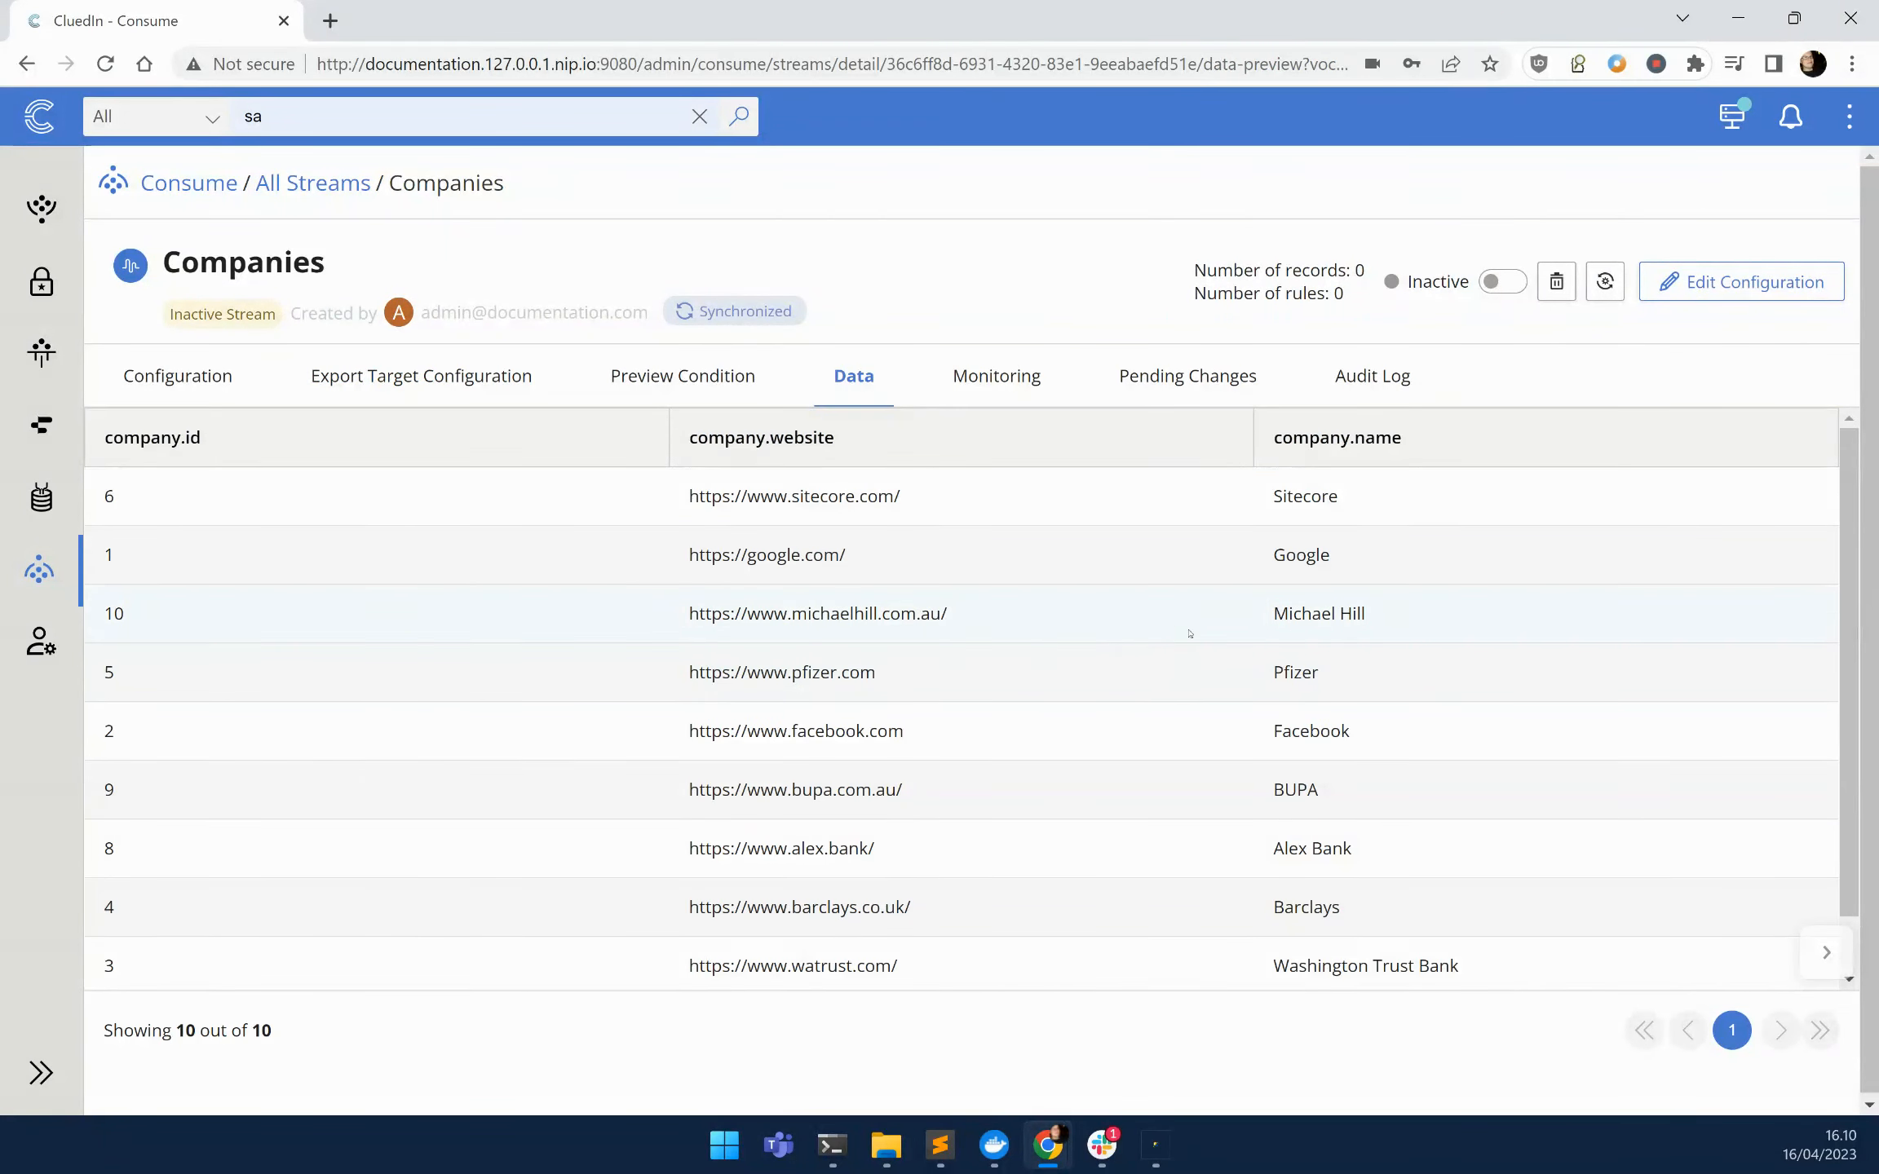
Switch to SQL Server Management Studio, refresh the tables of DataStore.Db.Training and examine the columns of dbo.Companies.
left_click(1164, 1150)
right_click(175, 558)
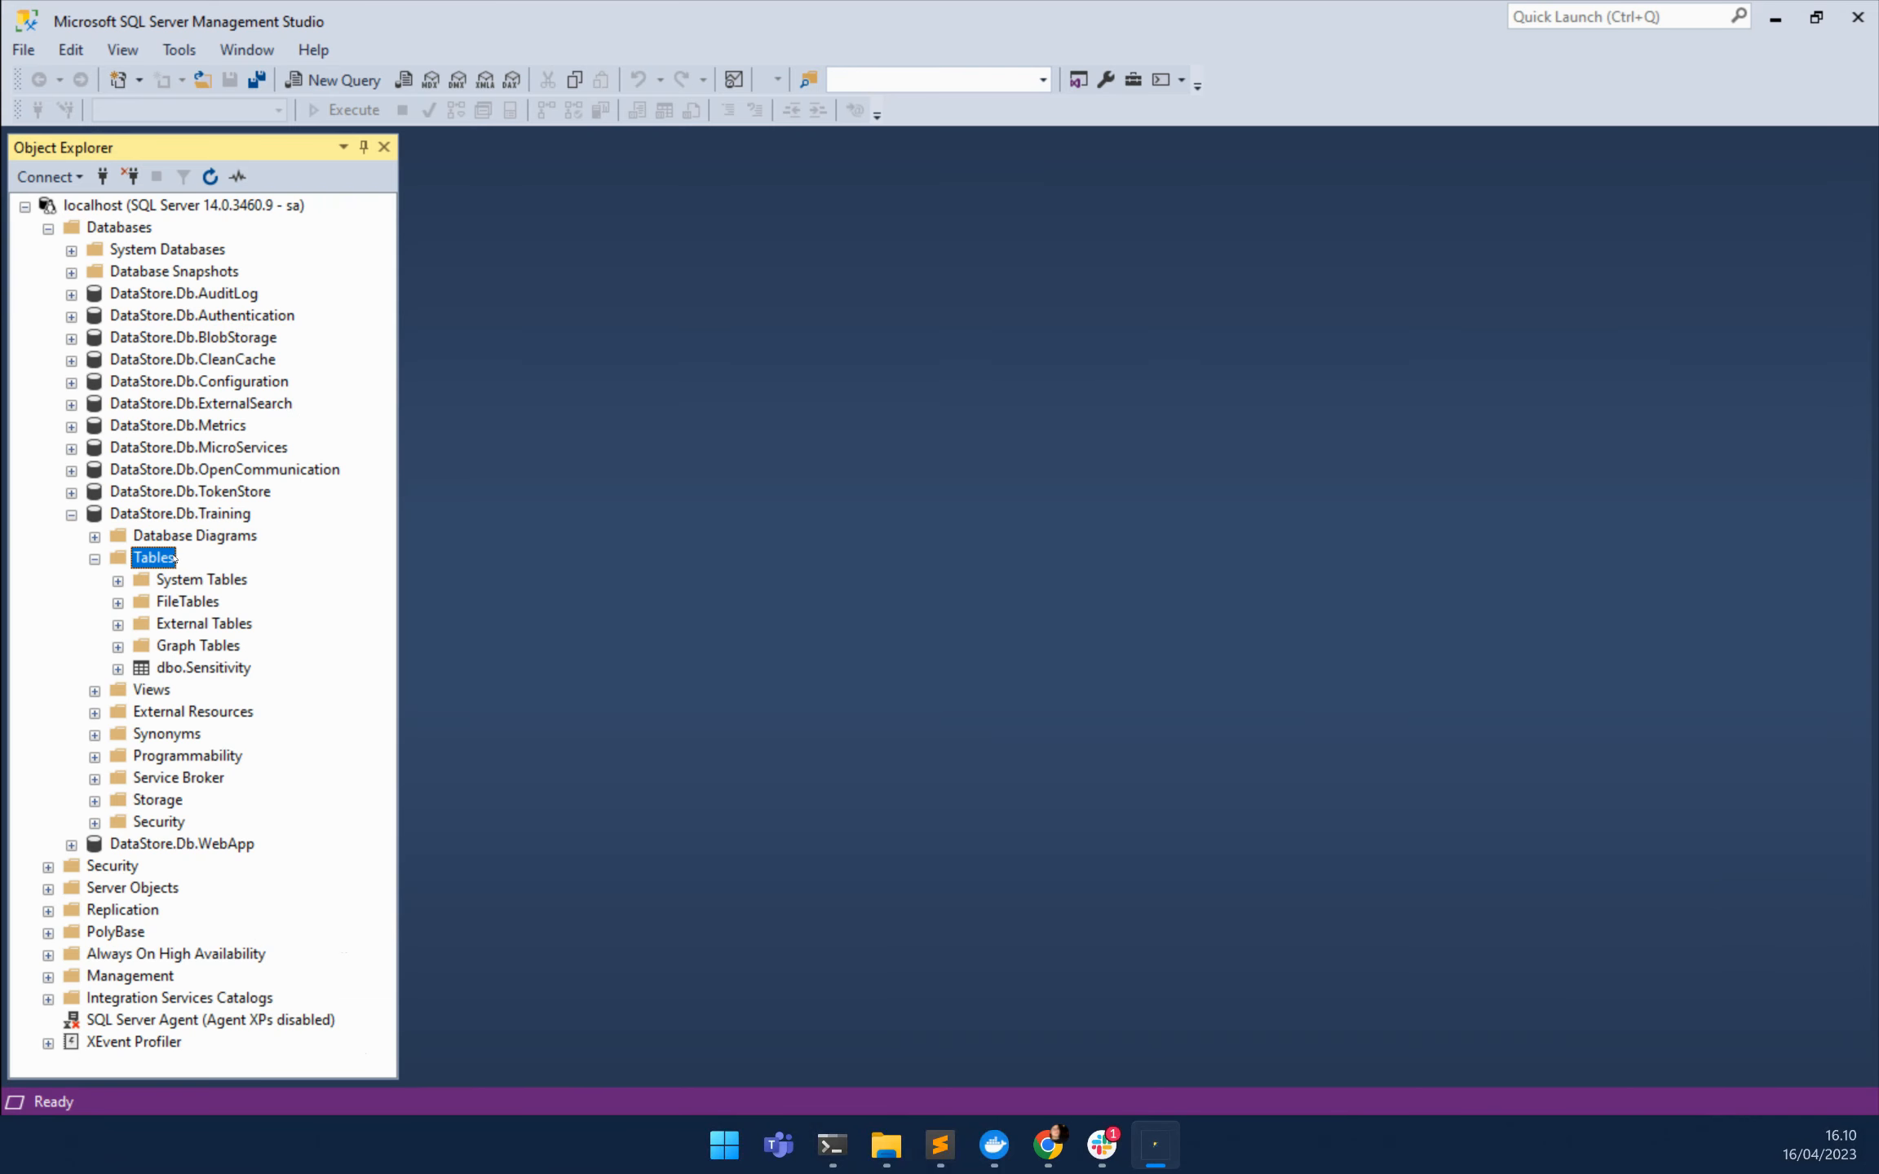
left_click(263, 711)
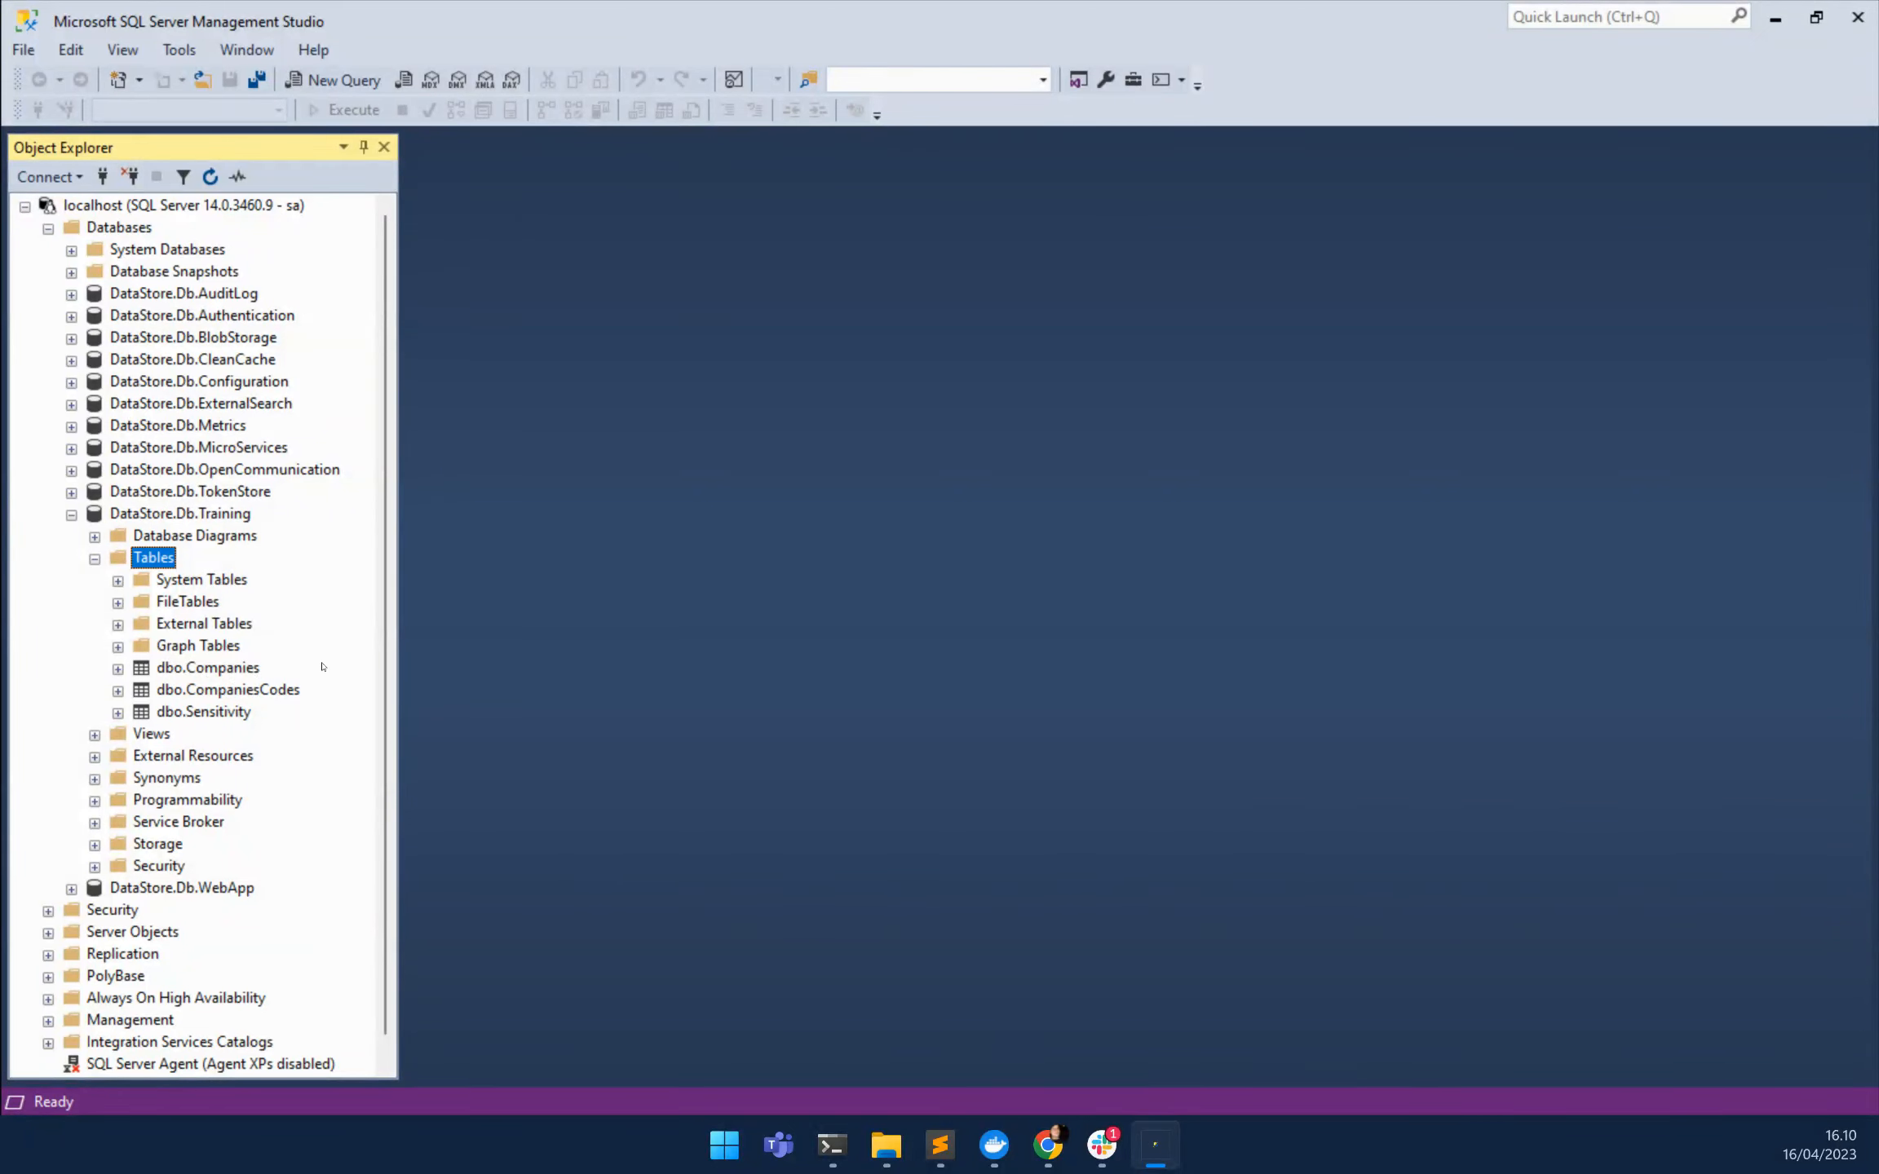
left_click(117, 669)
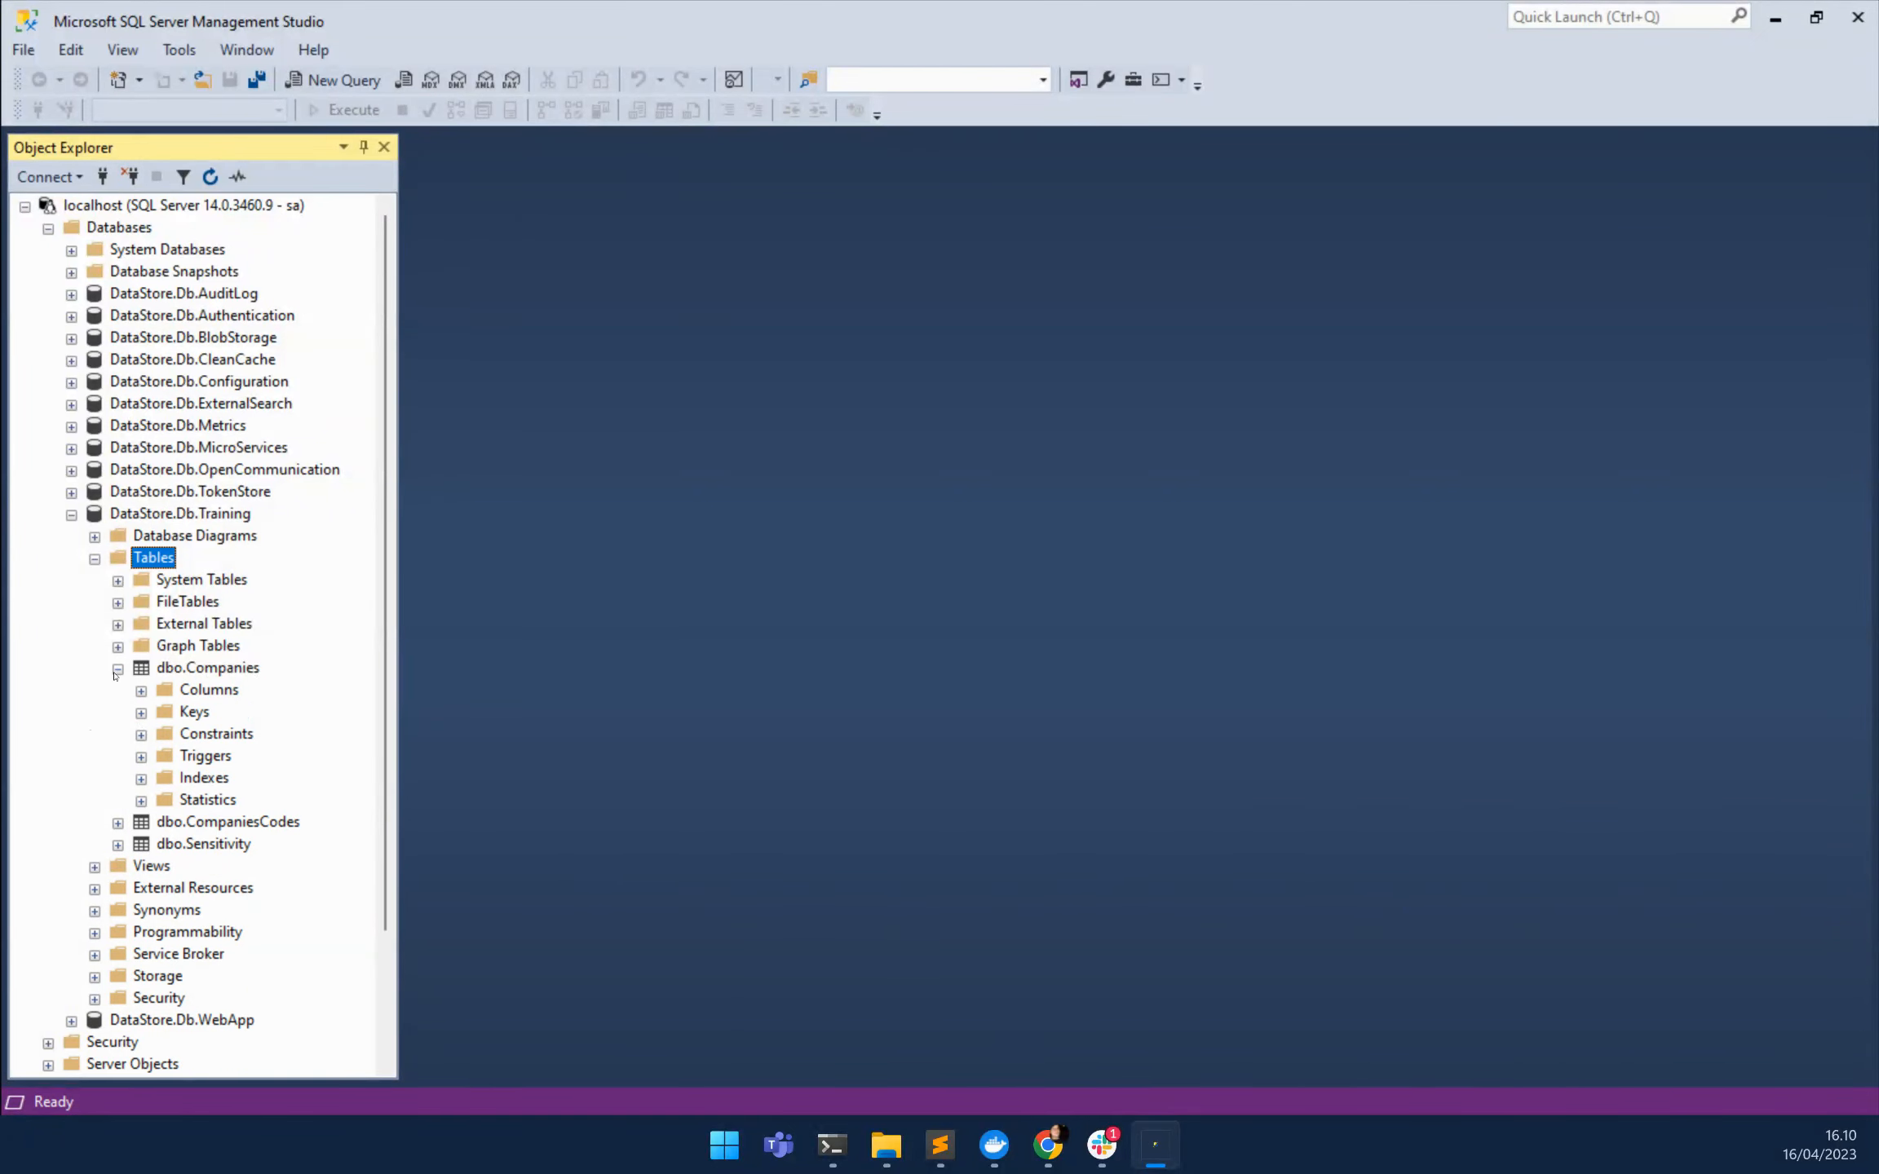
left_click(141, 691)
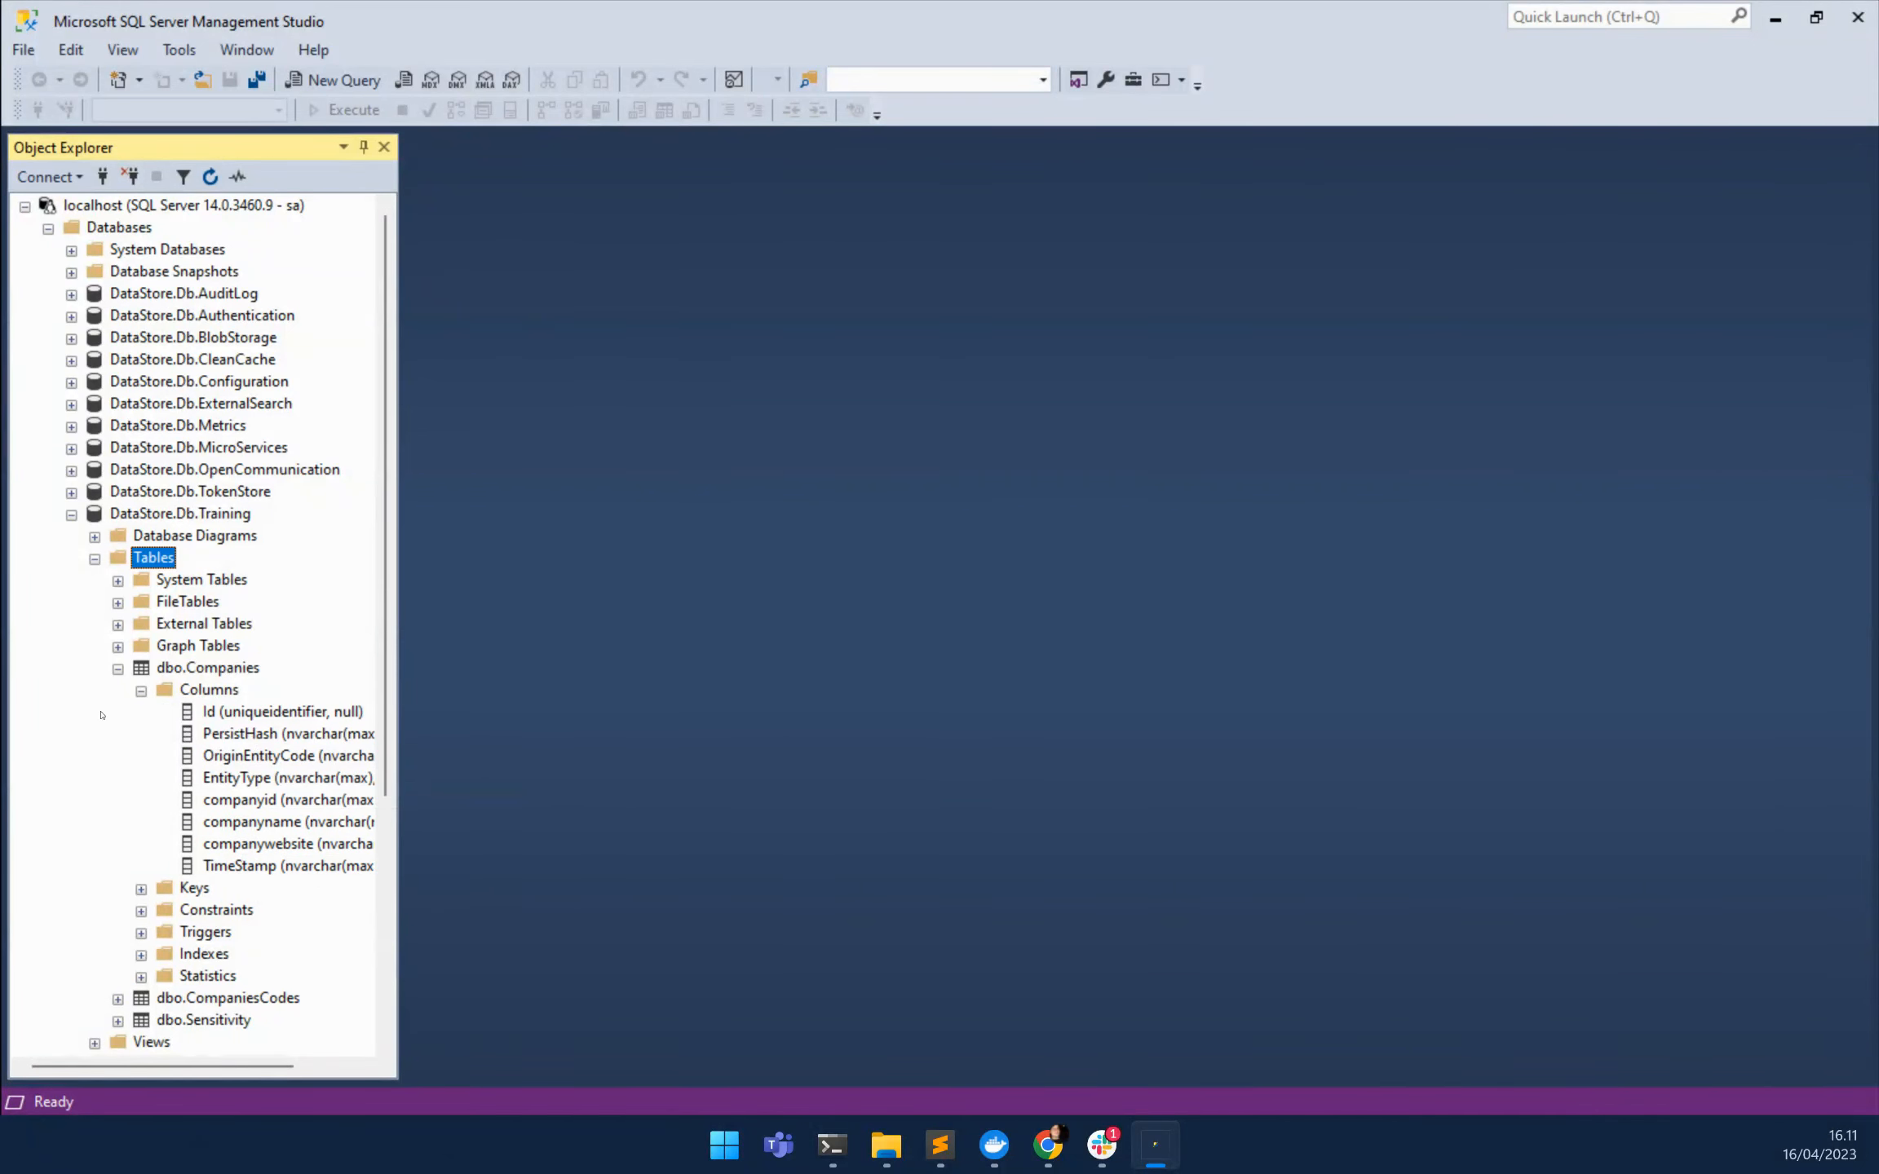
left_click(118, 669)
left_click(71, 515)
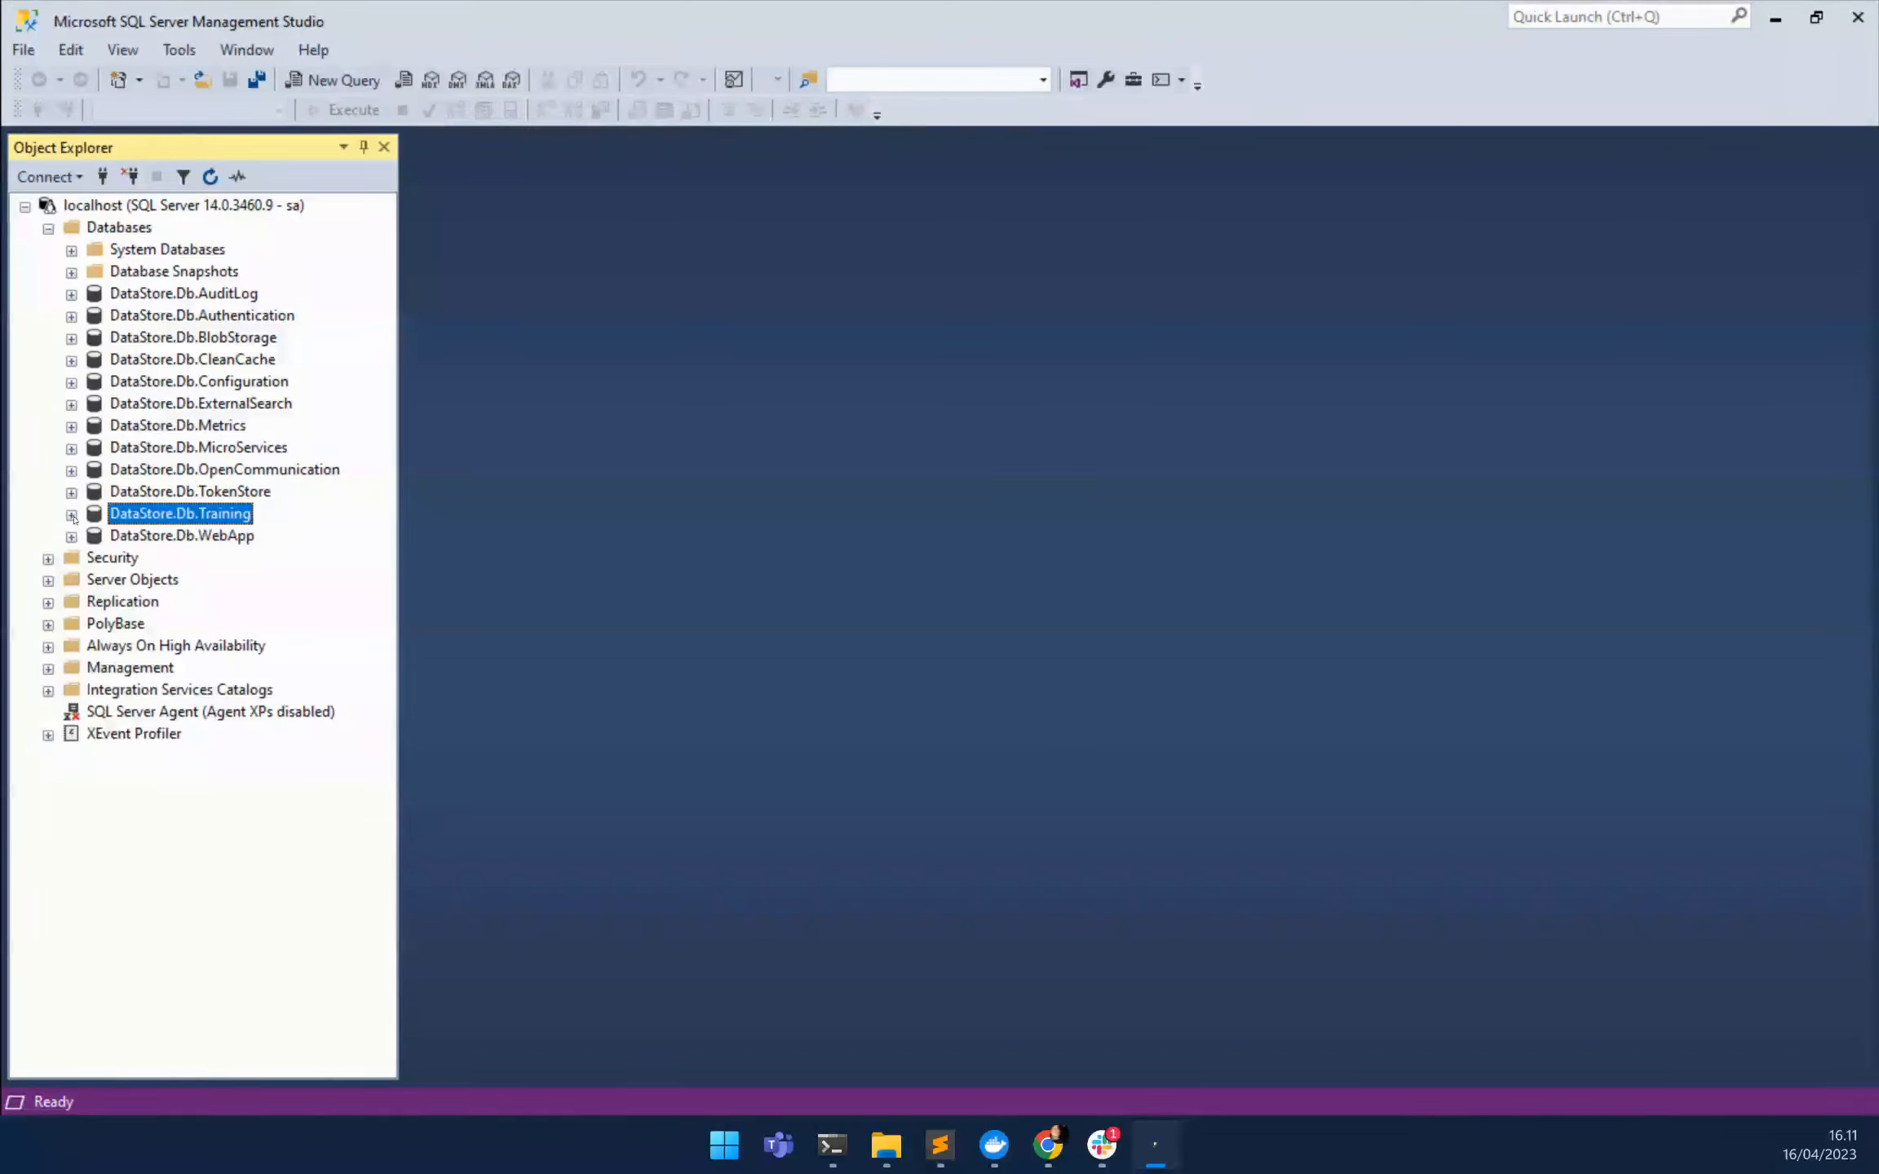
Switch back to CluedIn and activate the Companies stream, confirming the activation.
left_click(1048, 1146)
left_click(1503, 281)
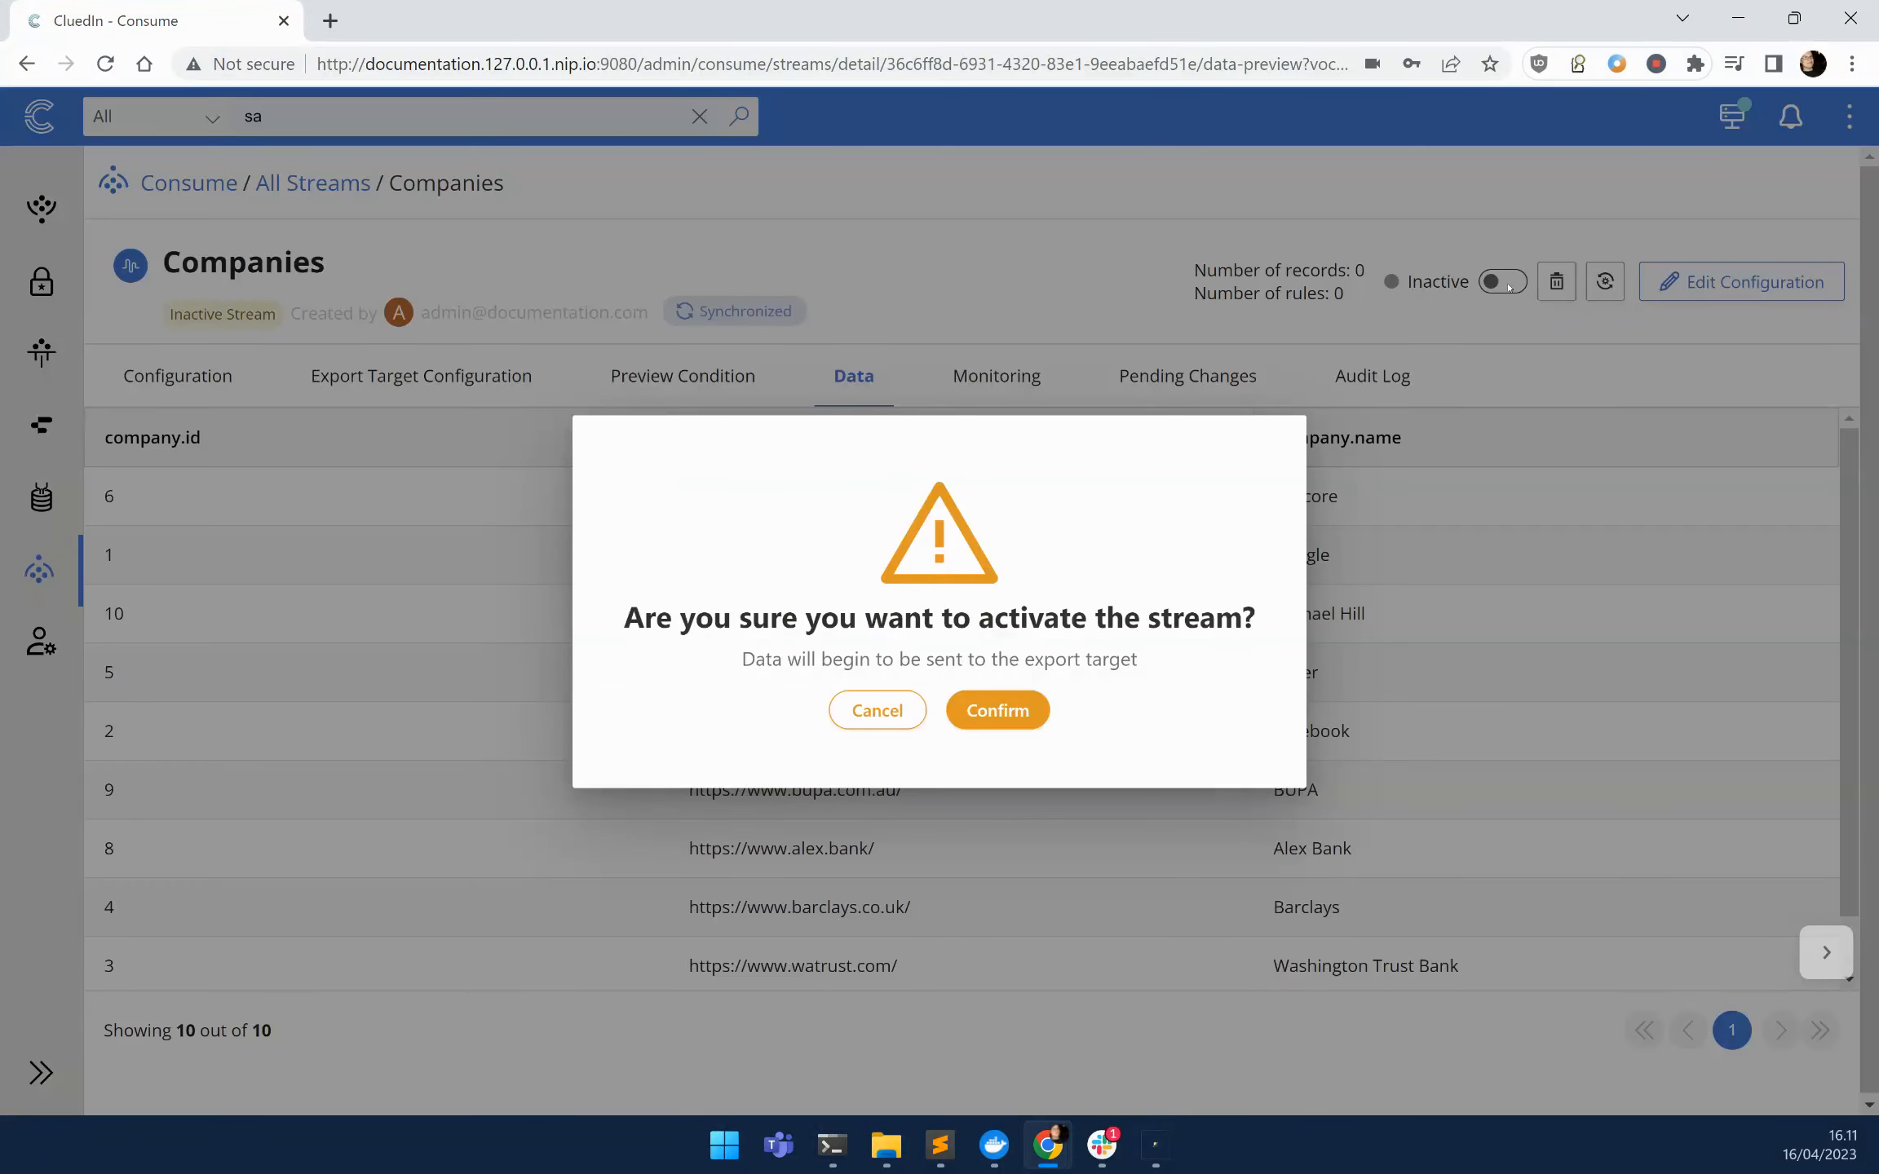
left_click(999, 728)
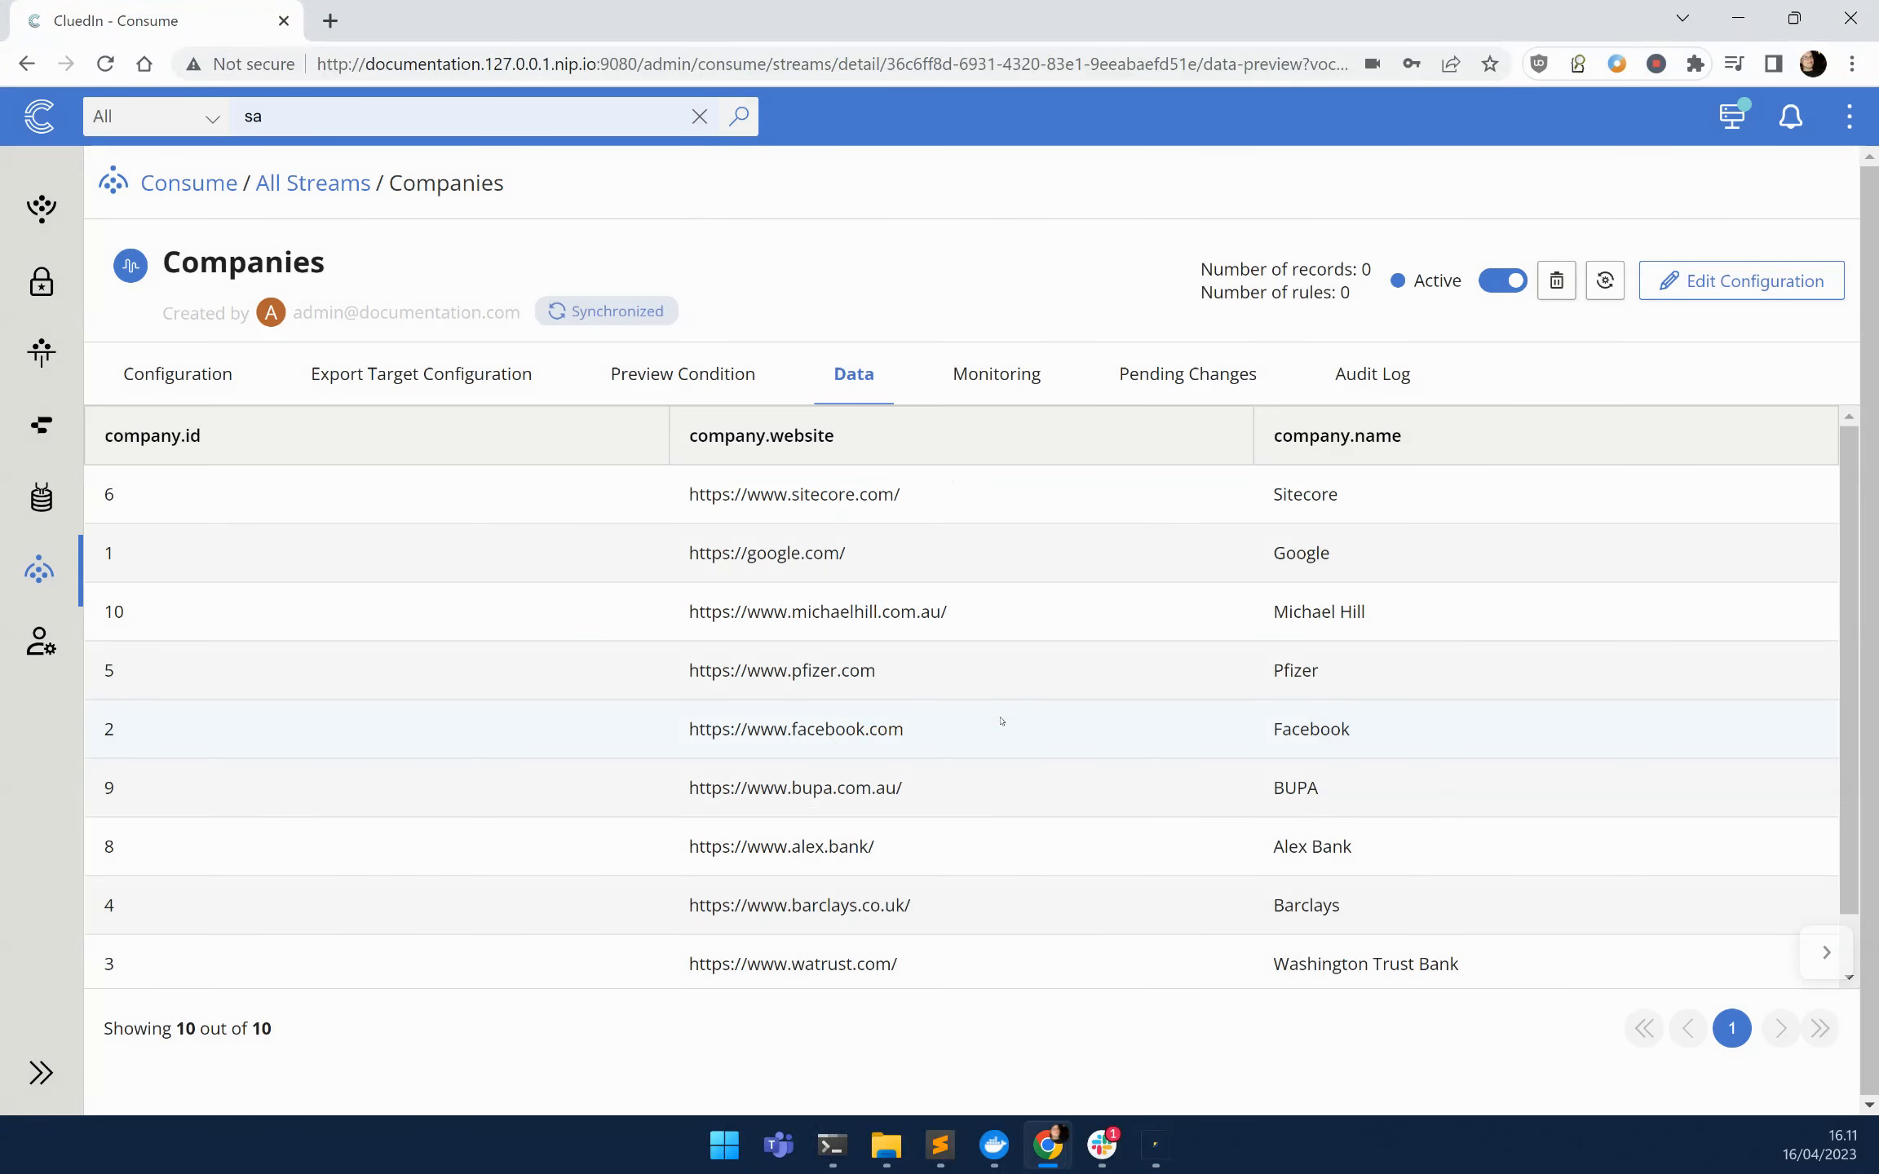
Examine the Companies stream's monitoring gauges and charts, and clear the global search text.
left_click(998, 379)
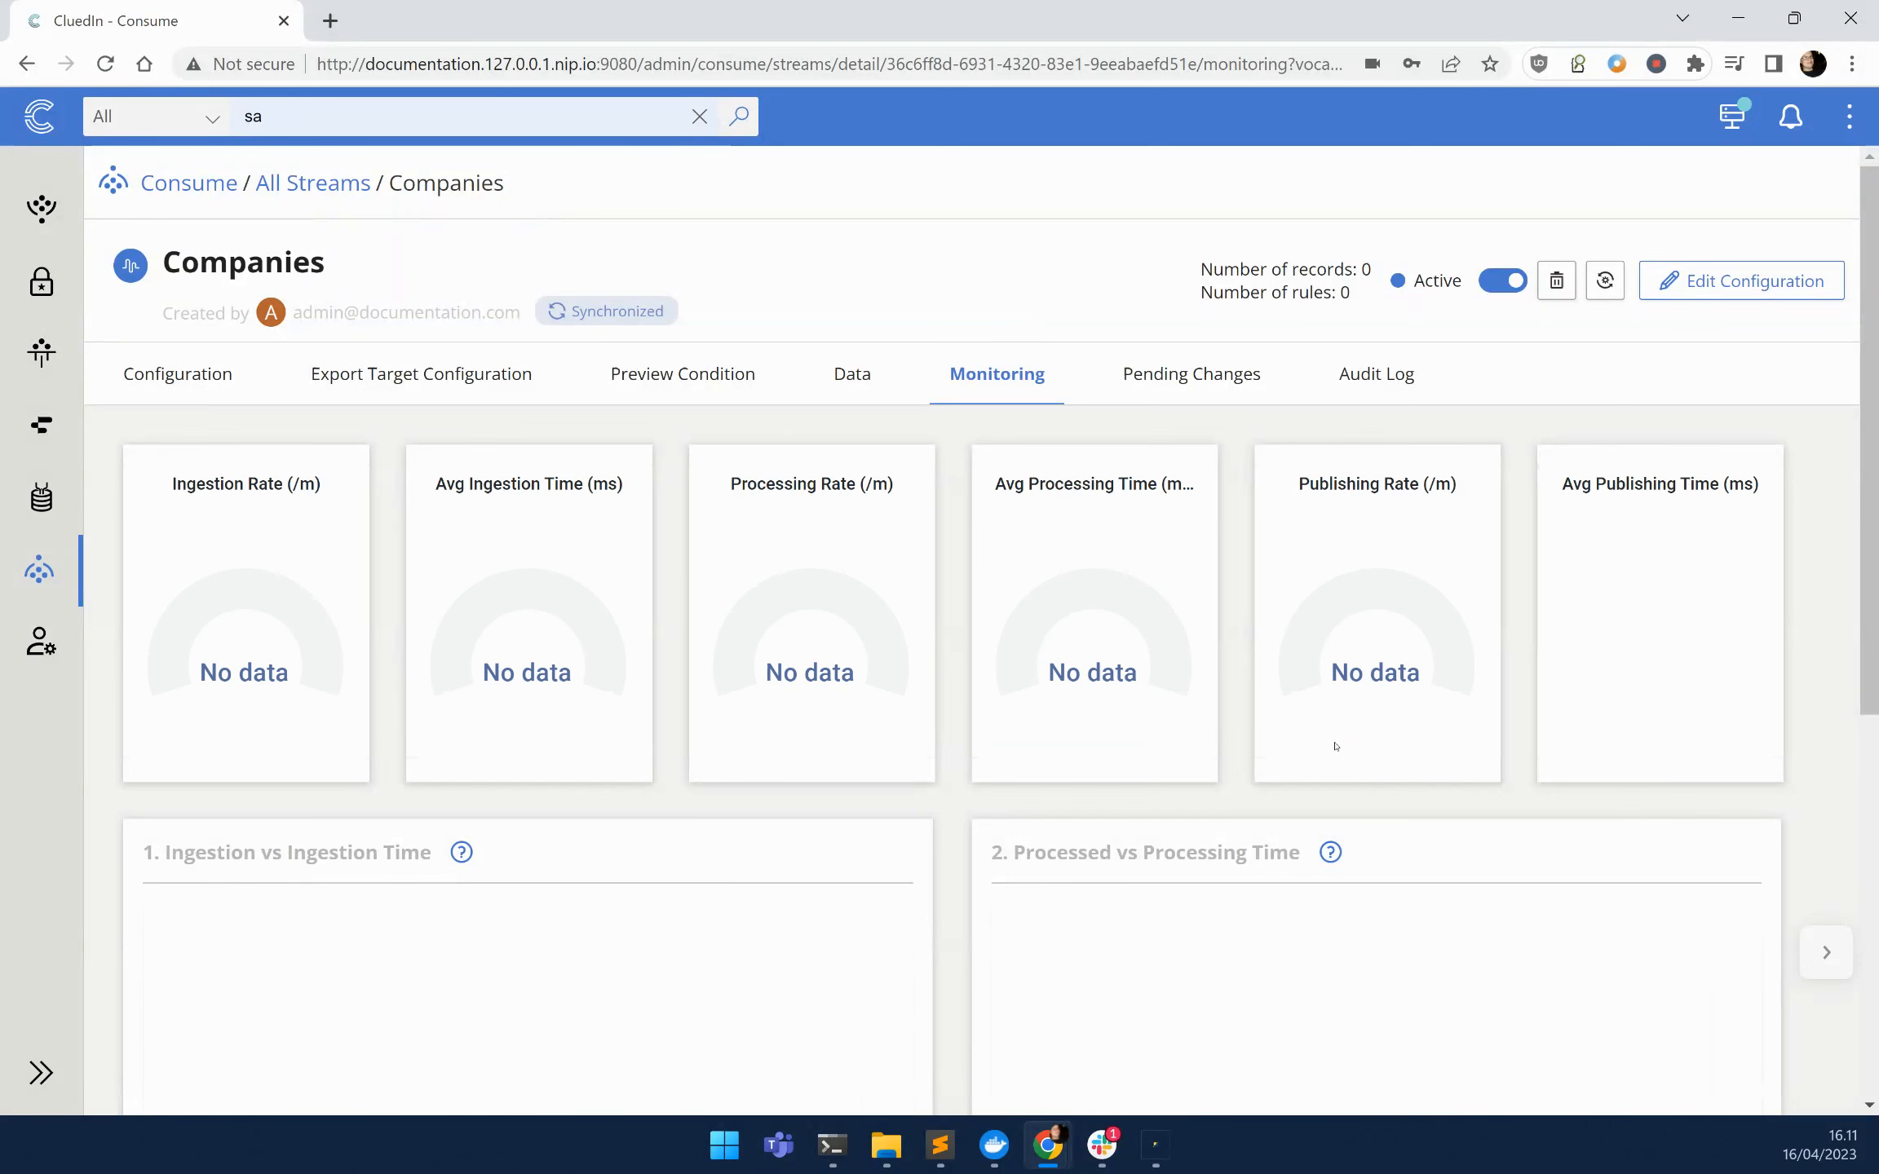
scroll(918, 747, "down", 1)
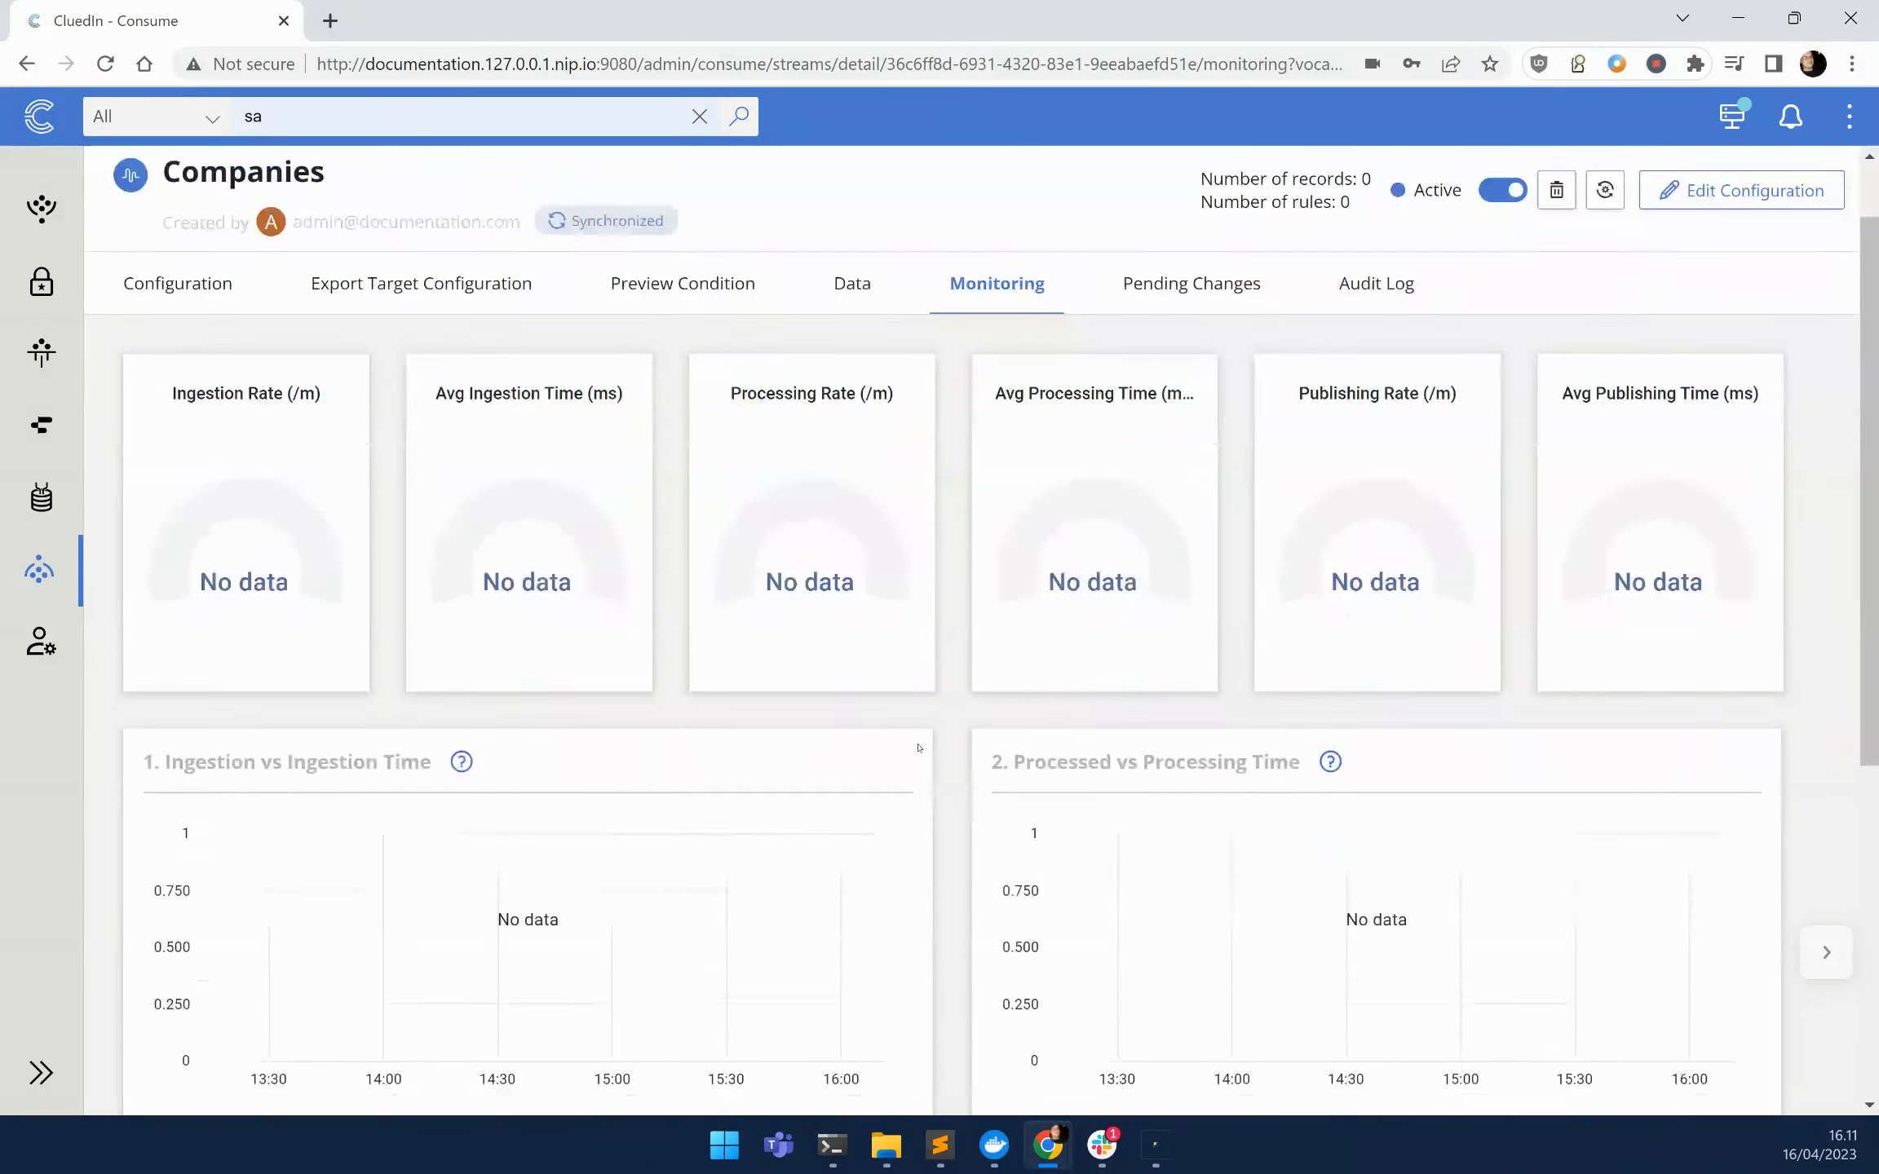
scroll(919, 747, "down", 6)
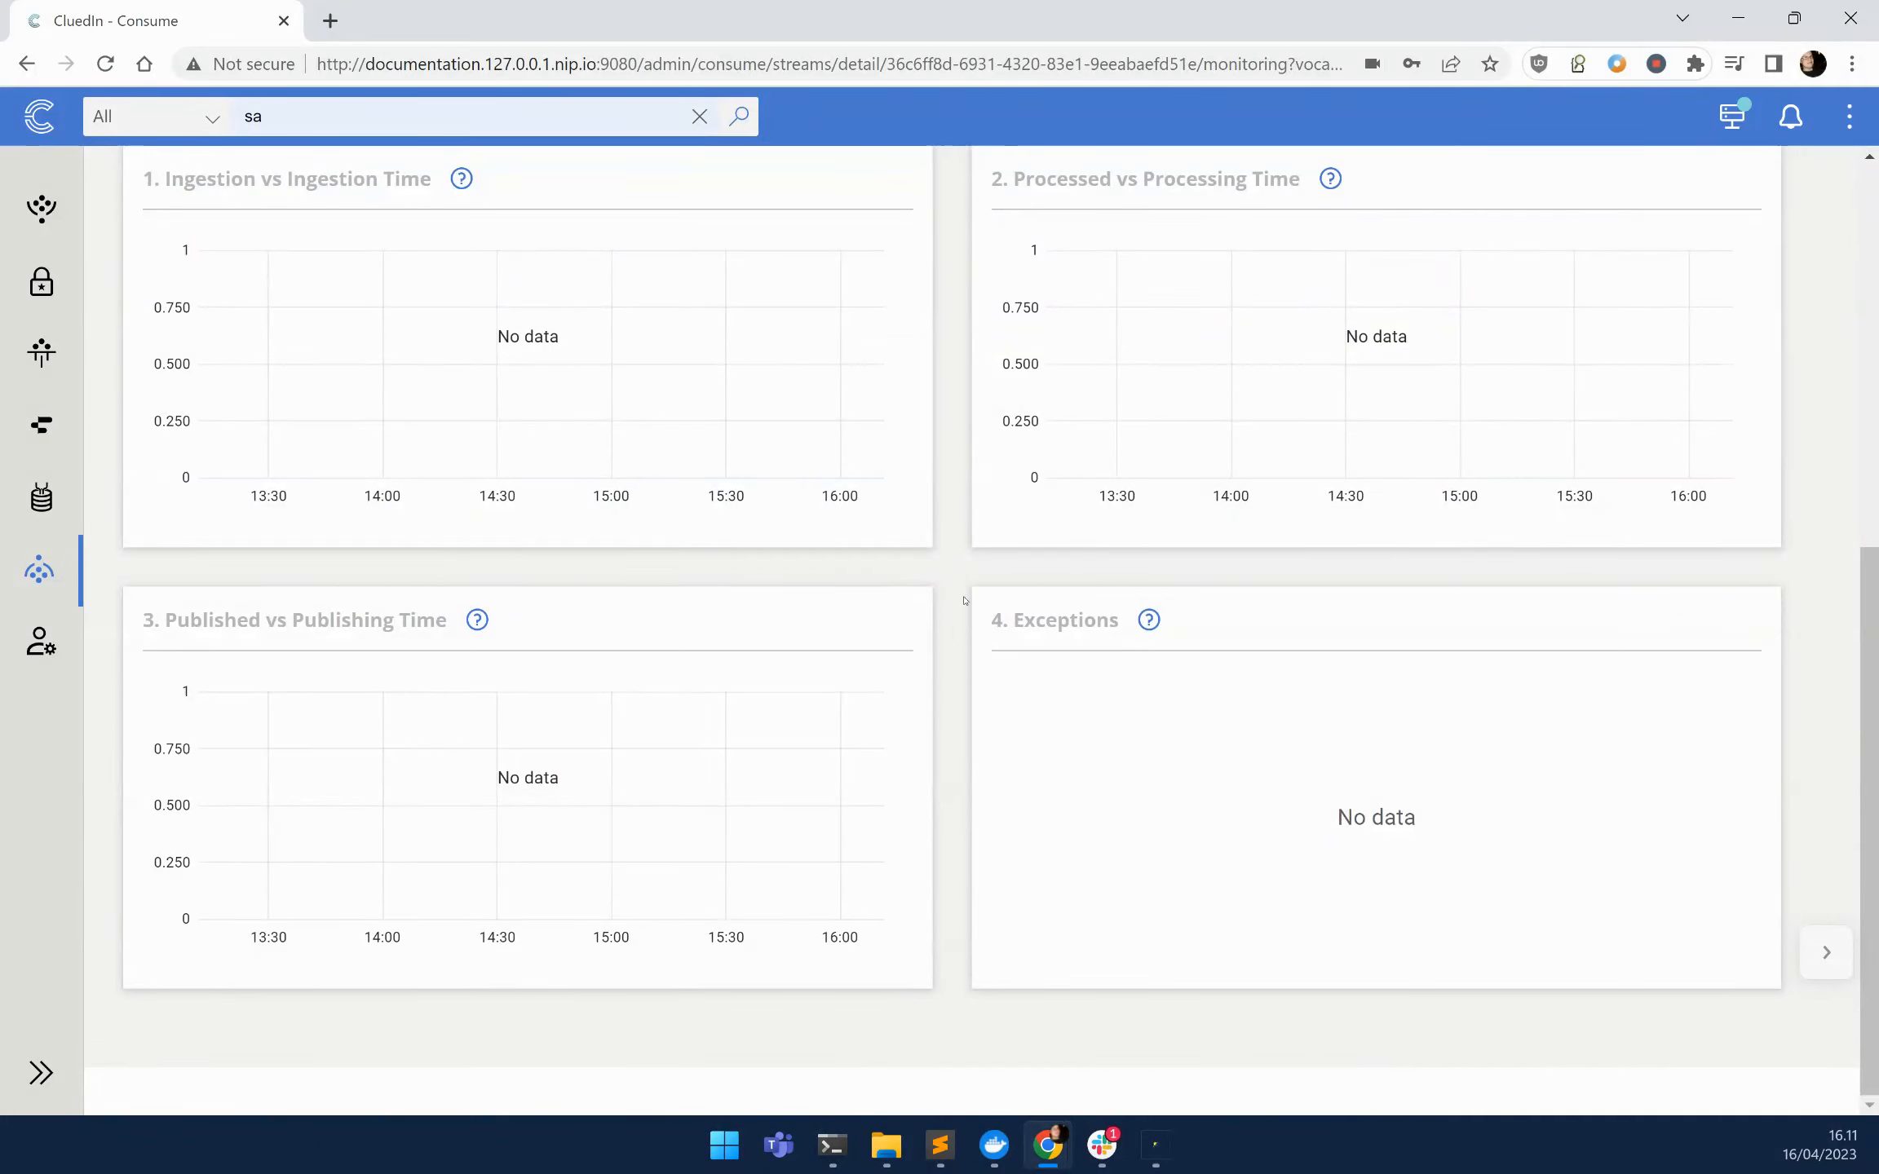
scroll(963, 601, "up", 6)
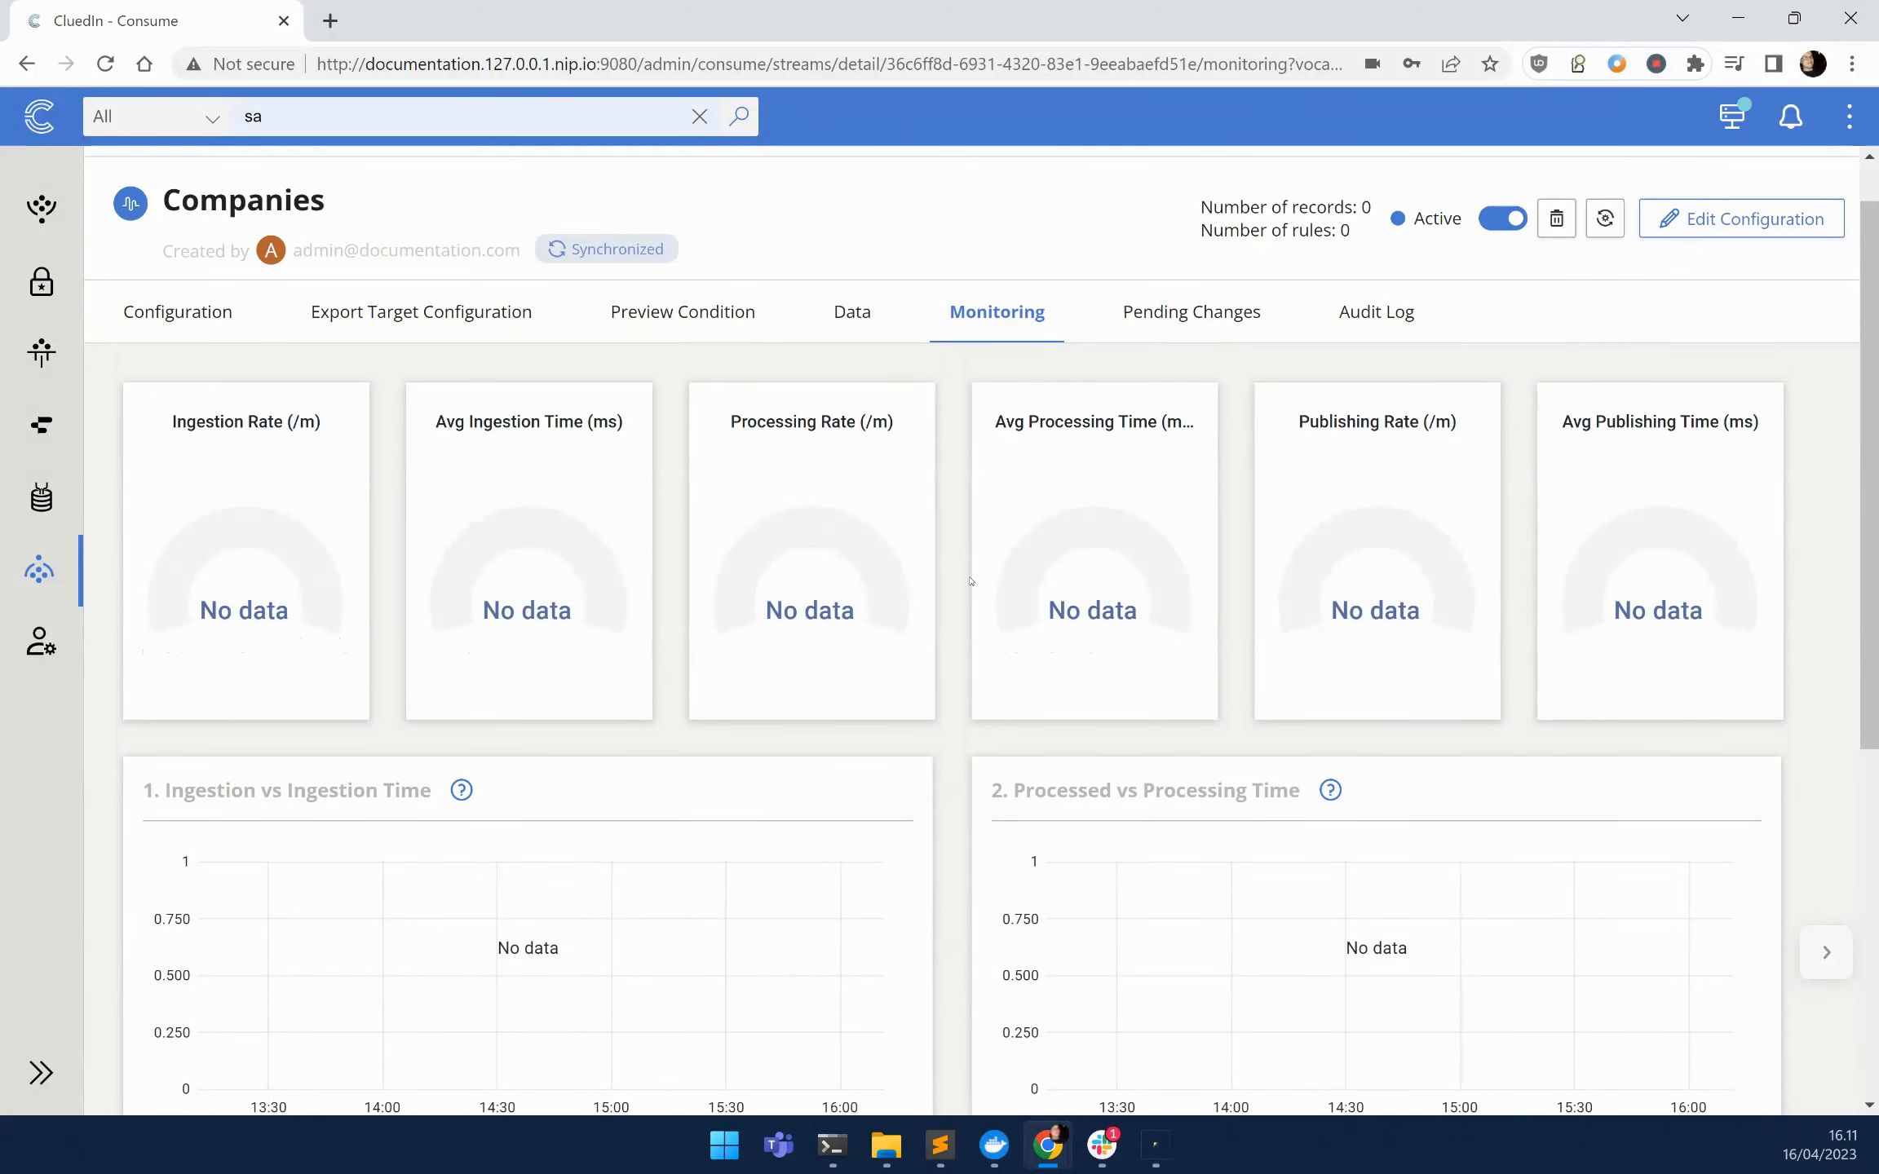
left_click(702, 118)
Switch to SQL Server Management Studio and select the top 1000 rows of dbo.Companies in DataStore.Db.Training to examine the exported records.
left_click(1166, 1165)
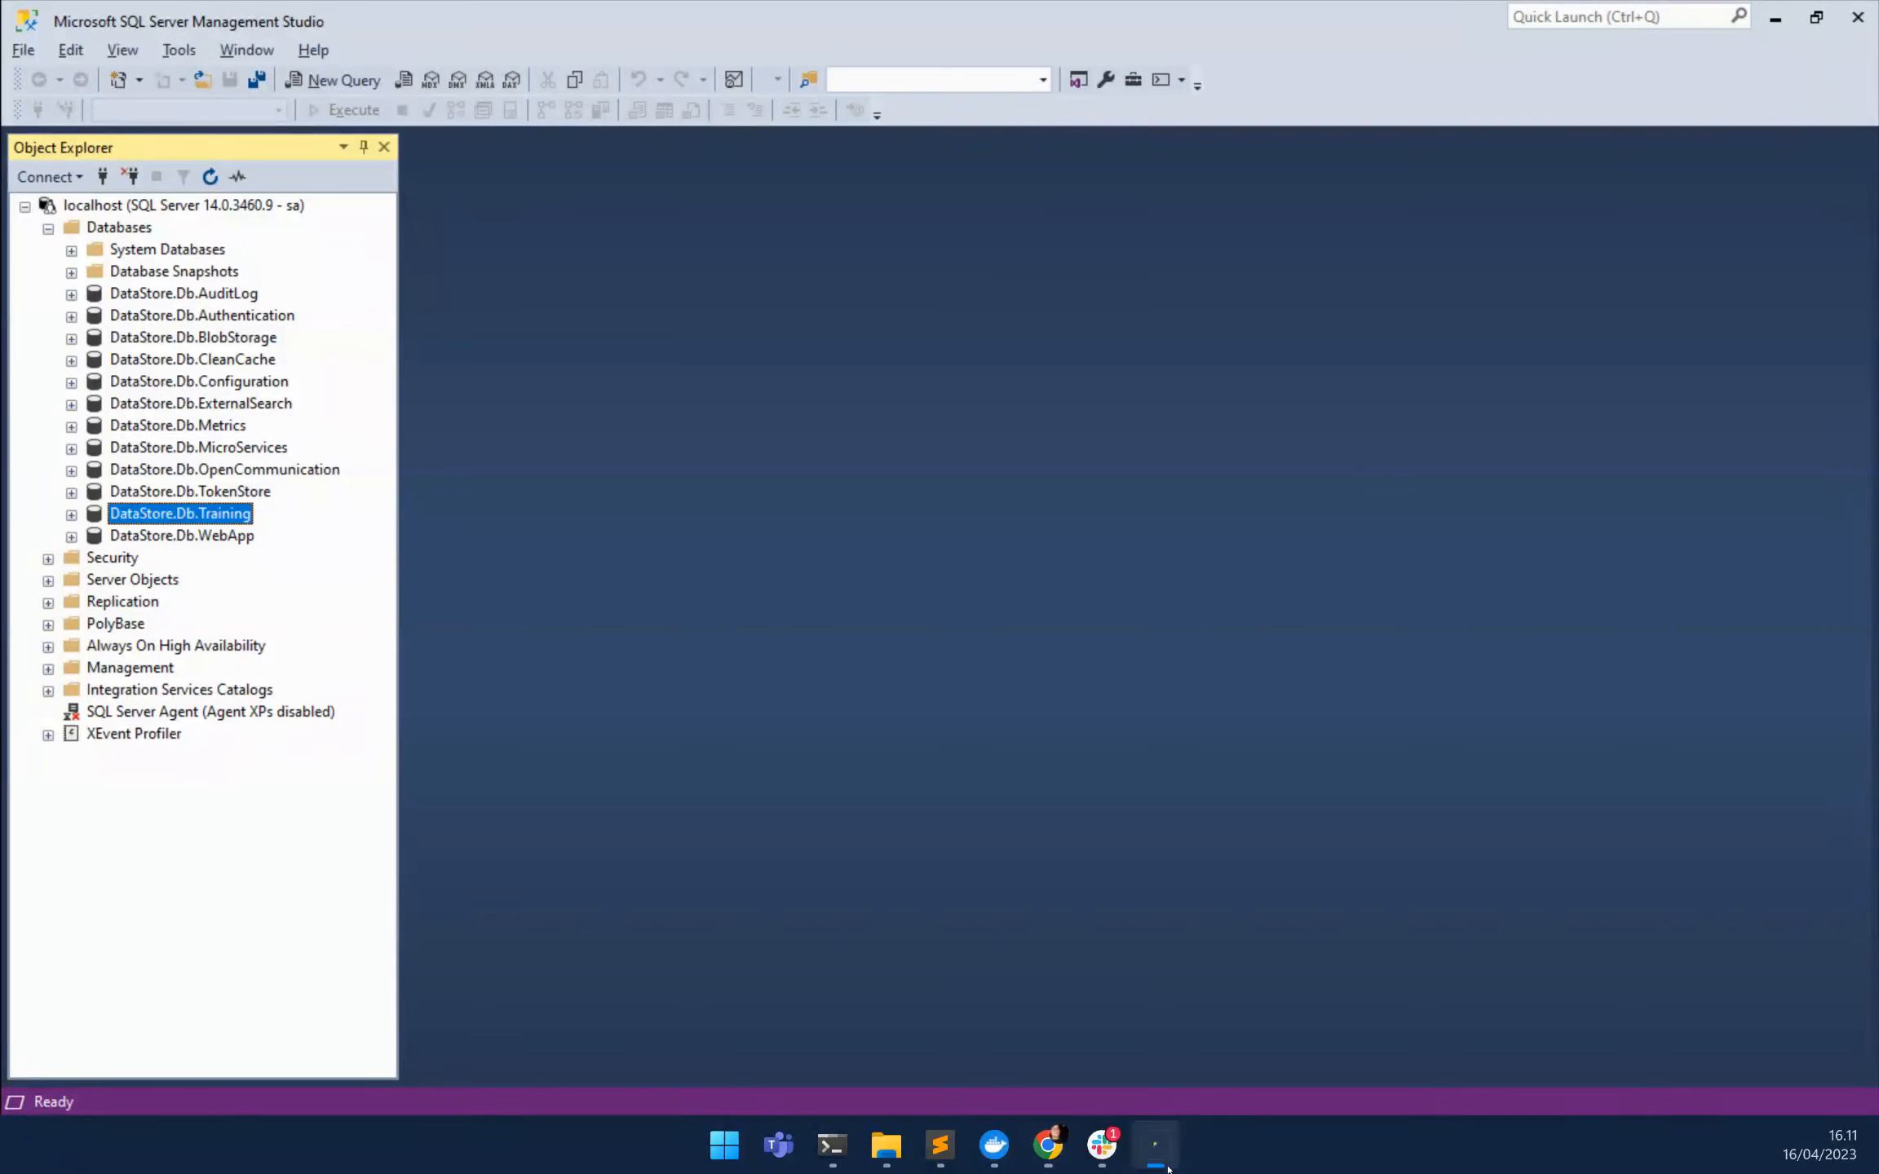
left_click(71, 514)
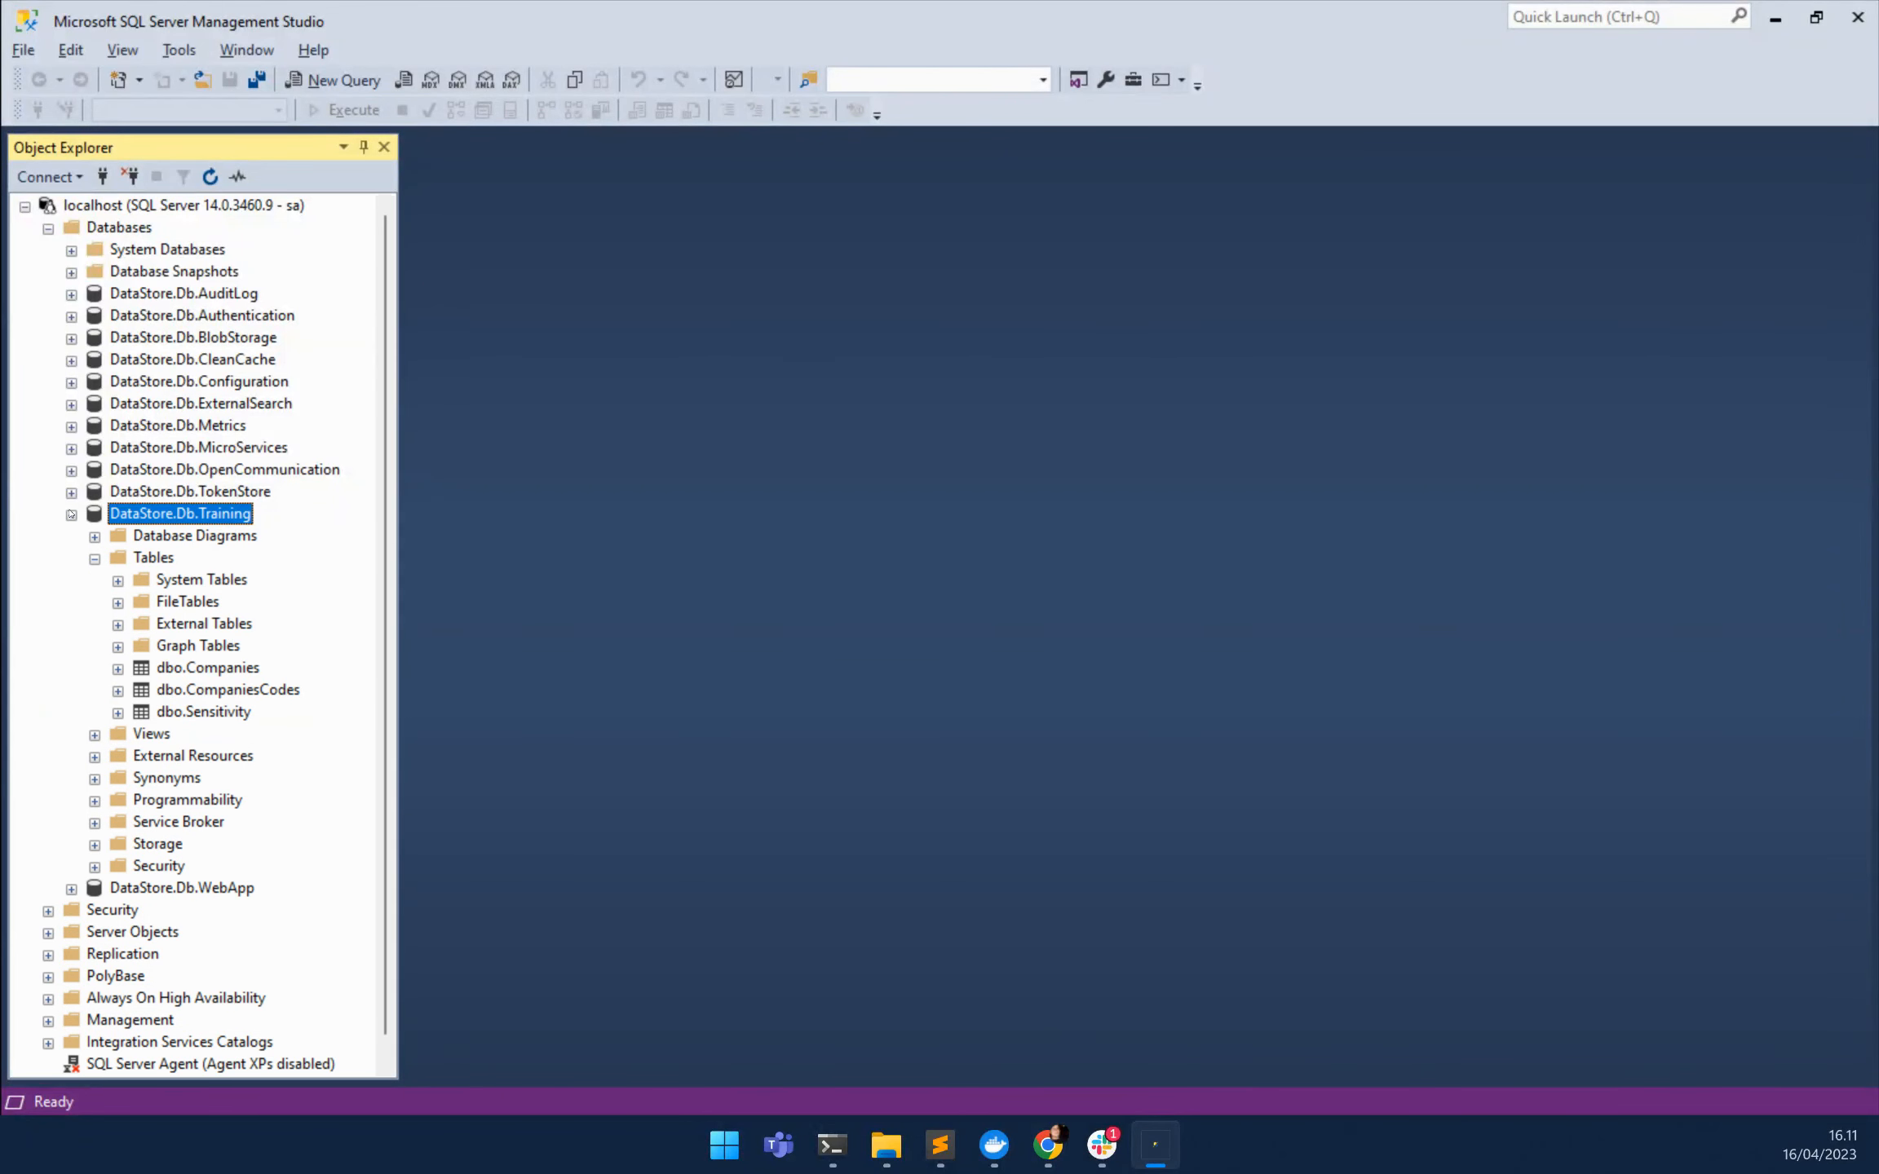
left_click(198, 670)
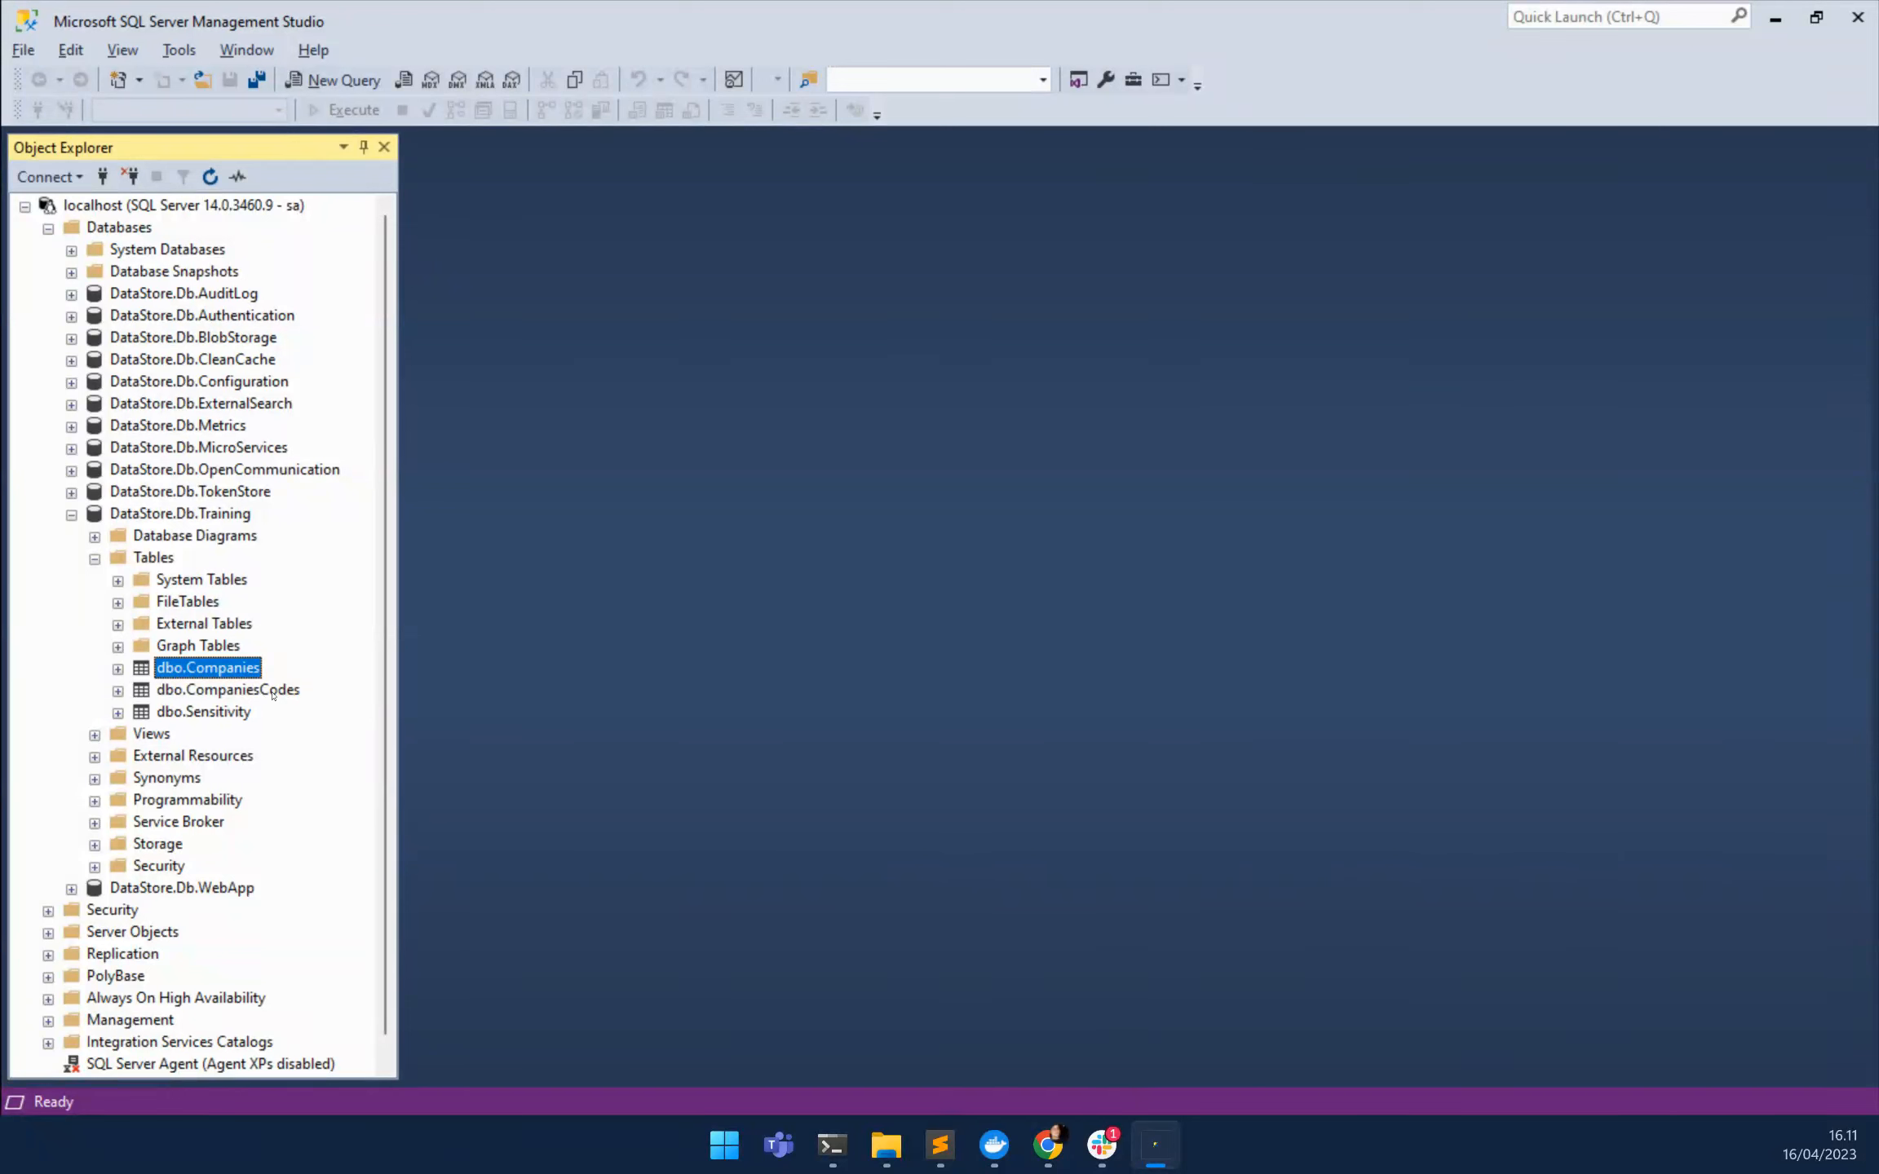
right_click(234, 669)
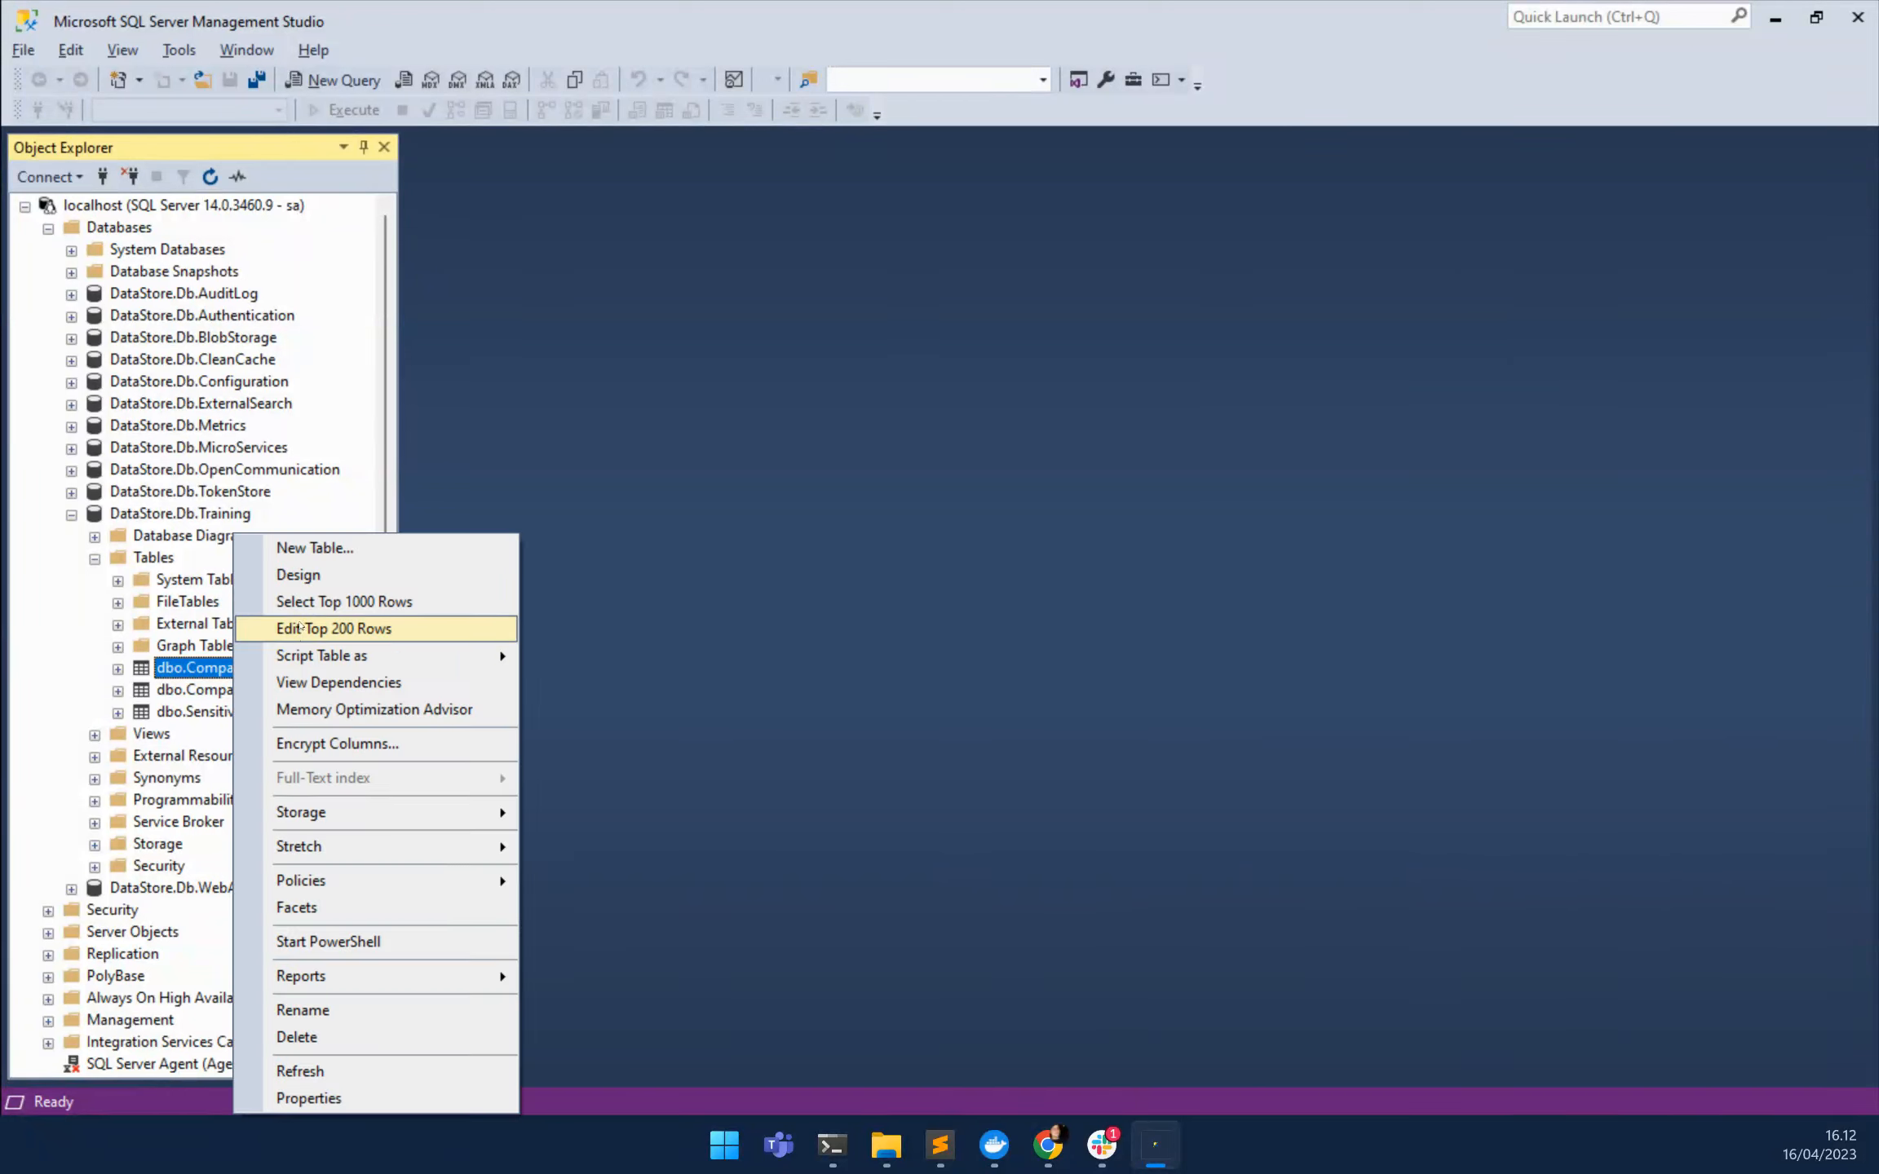
left_click(301, 623)
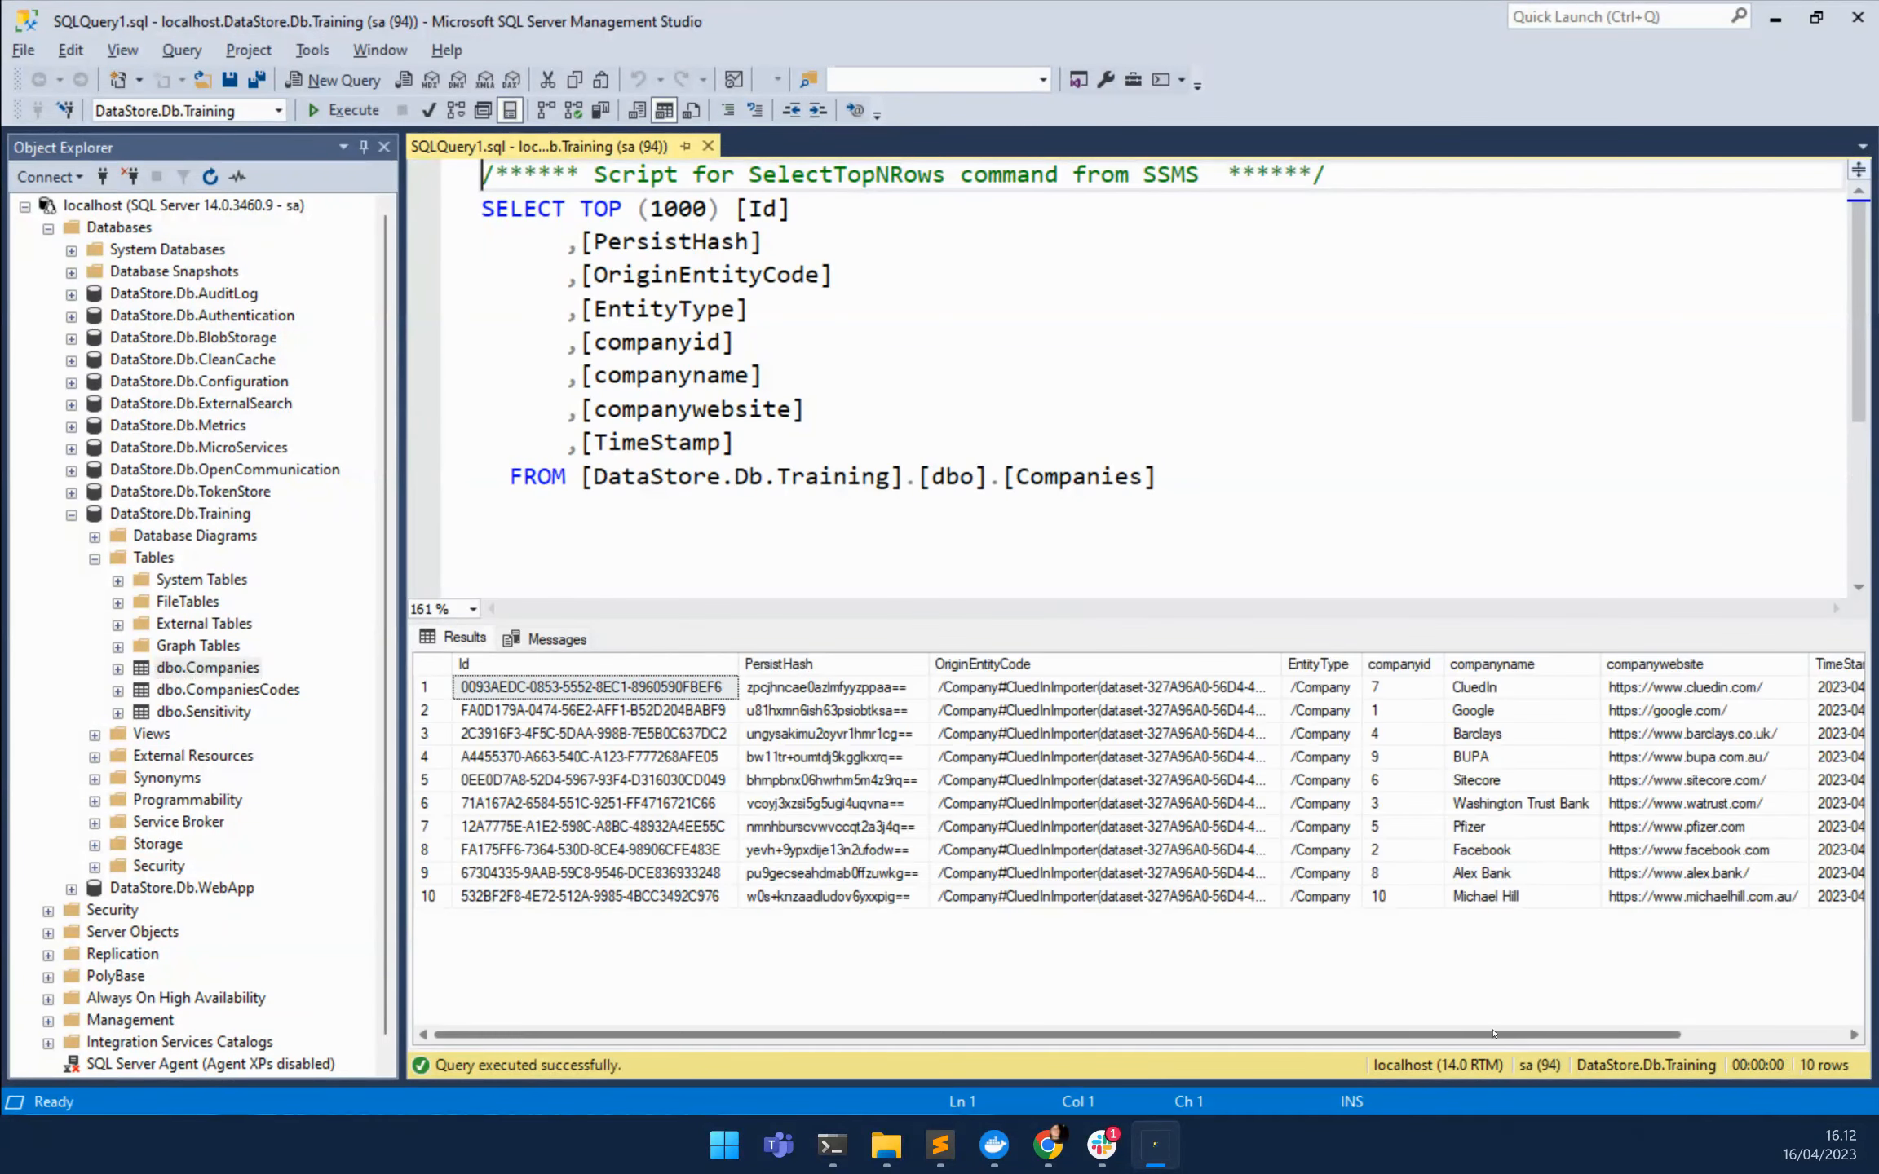
scroll(1625, 1014, "right", 2)
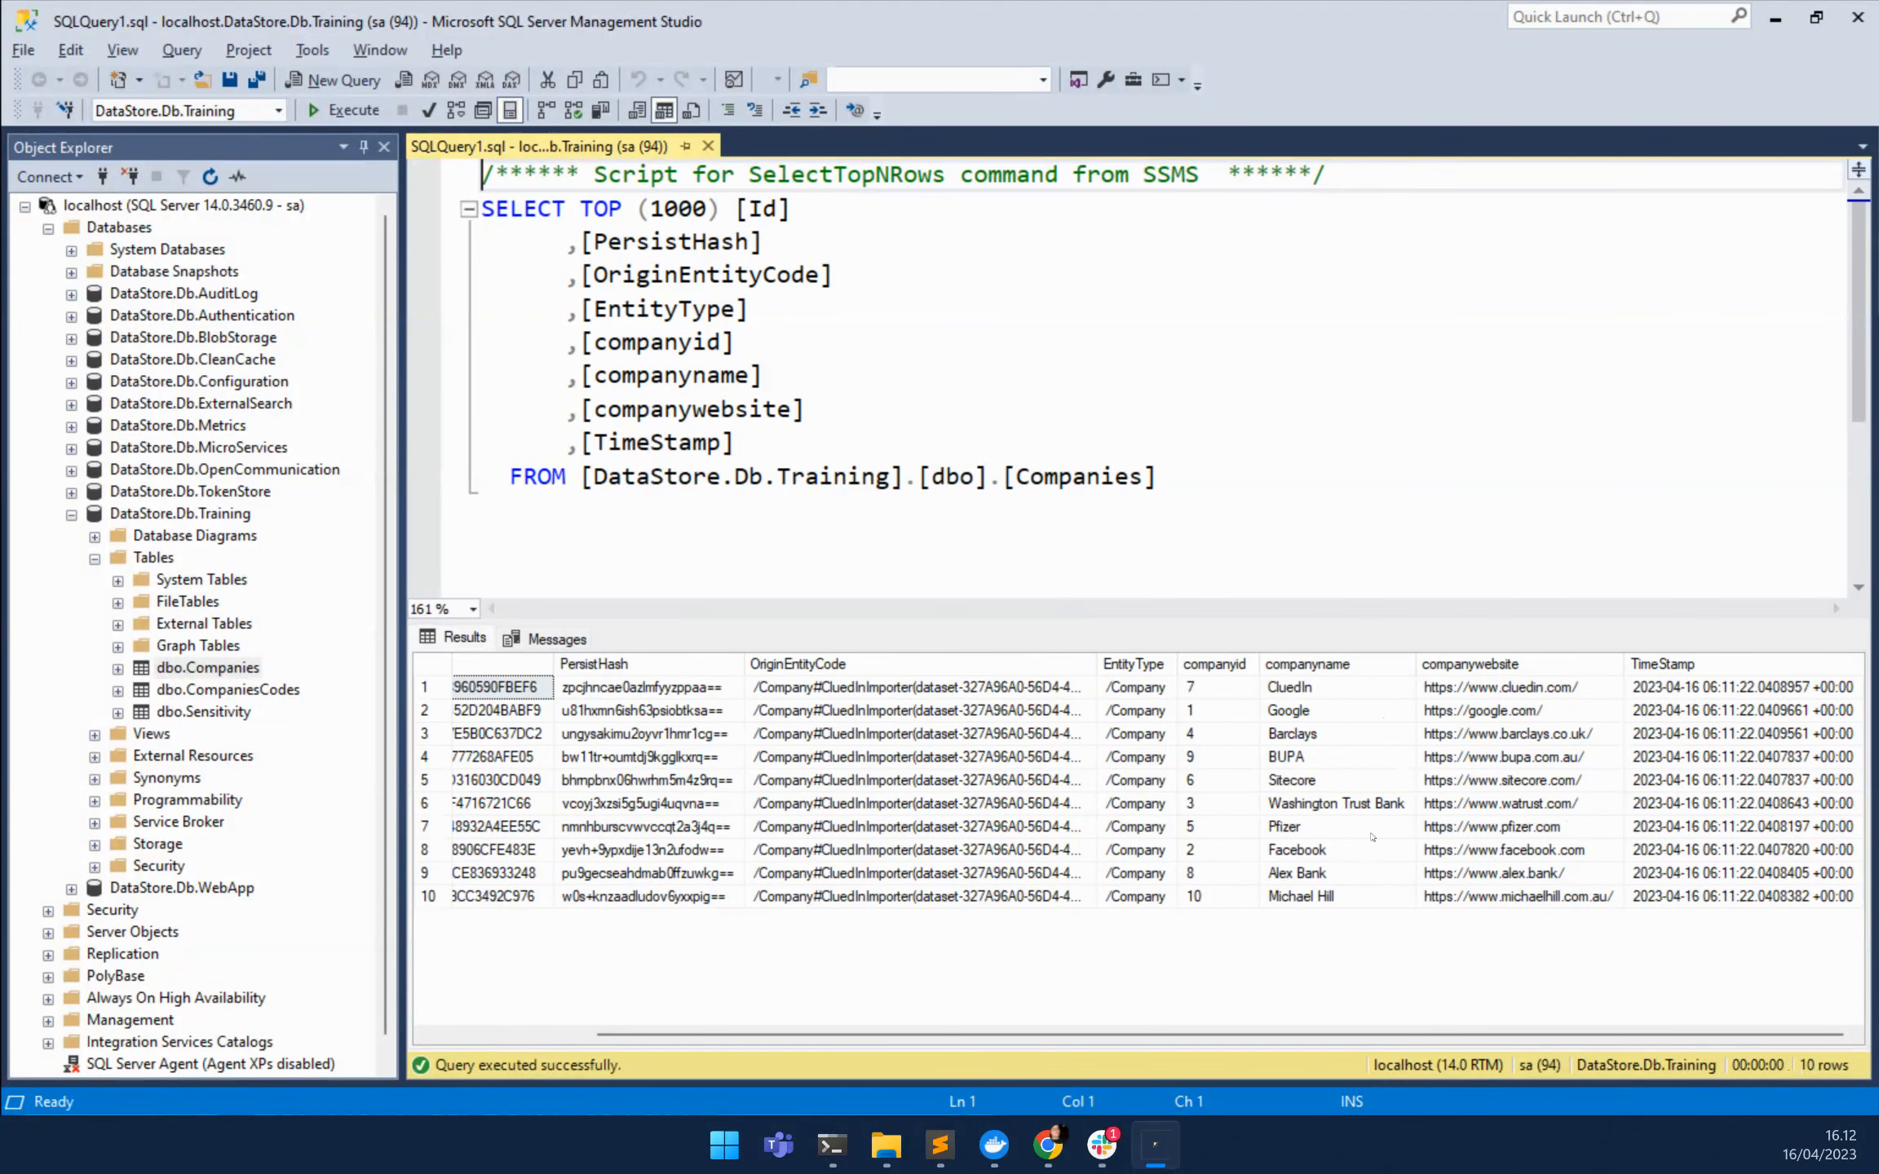
Switch back to CluedIn, open the Michael Hill company record's properties and compare them with its exported row in SQL Server Management Studio.
key("alt+Tab")
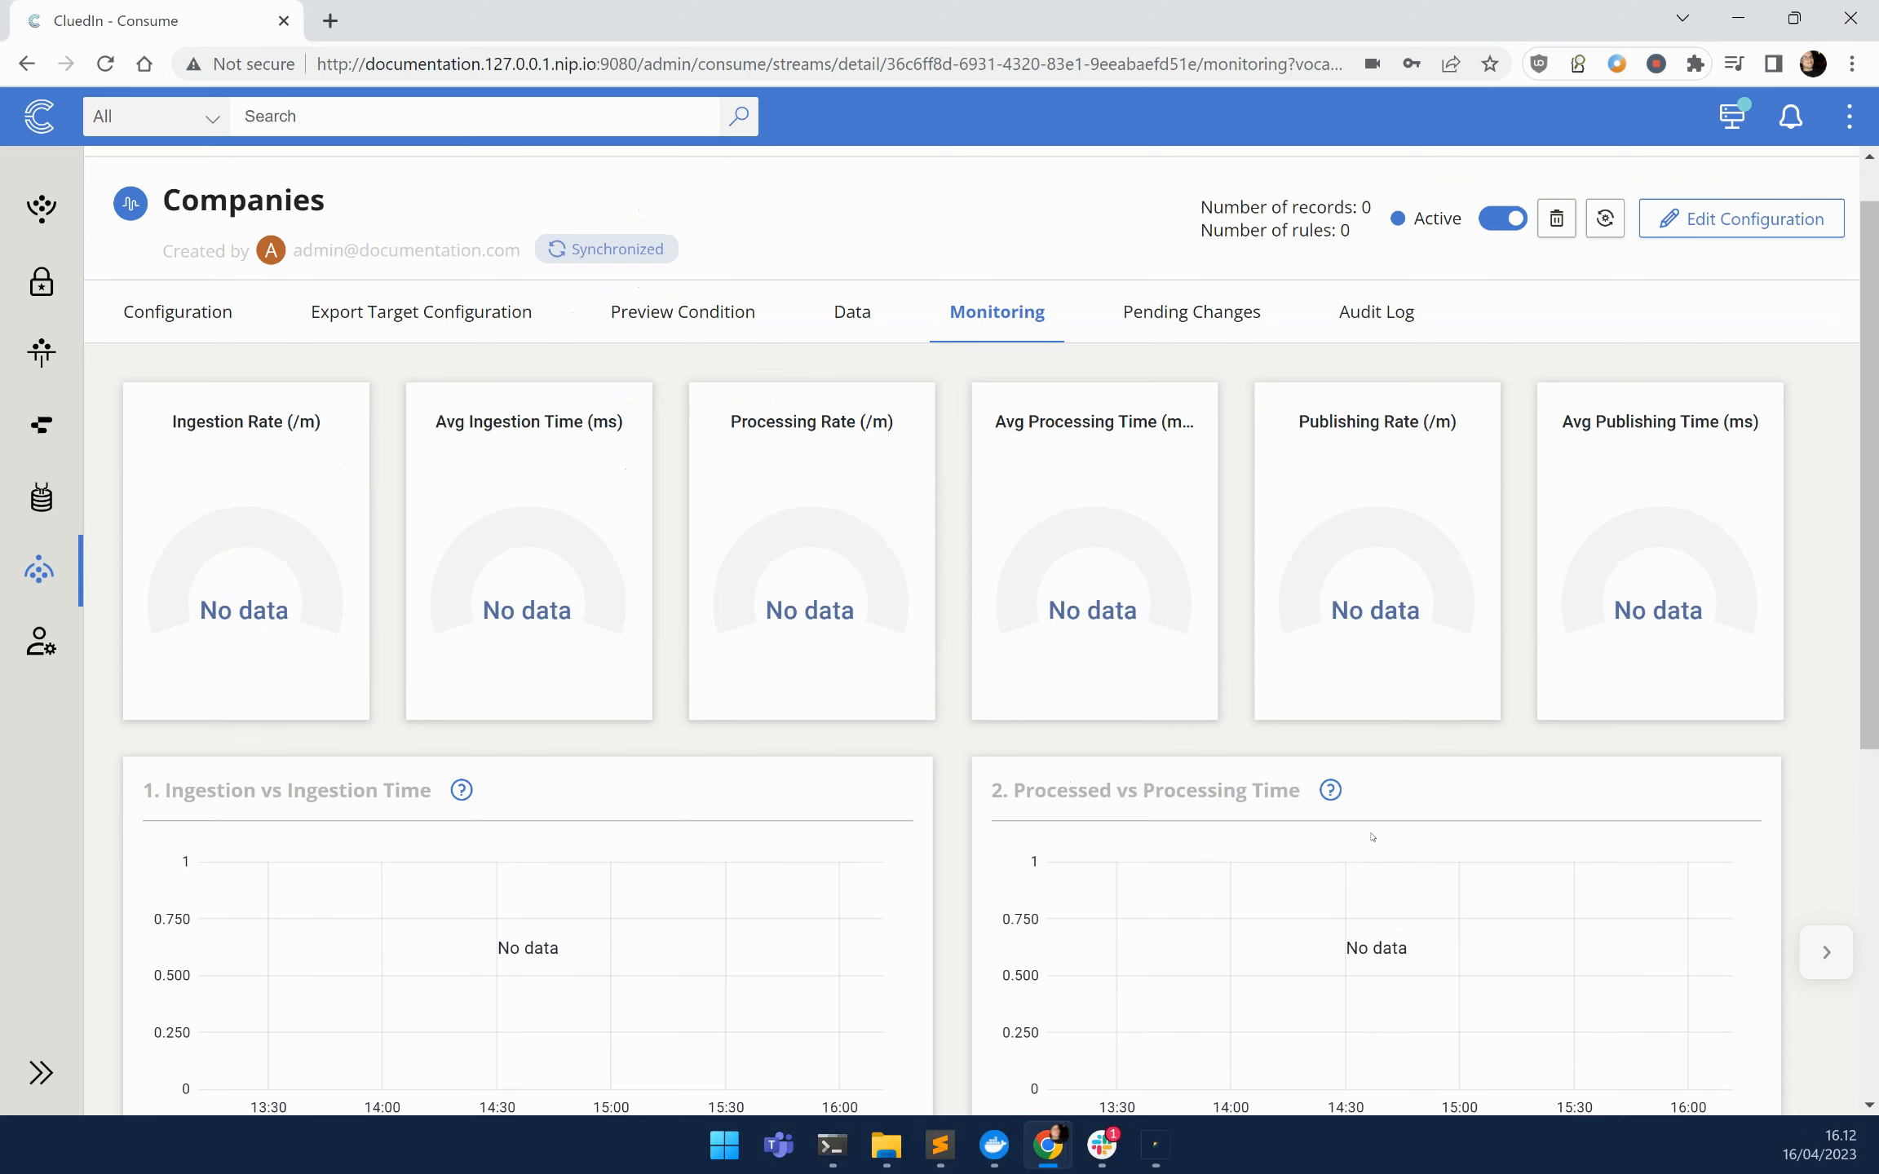
left_click(739, 116)
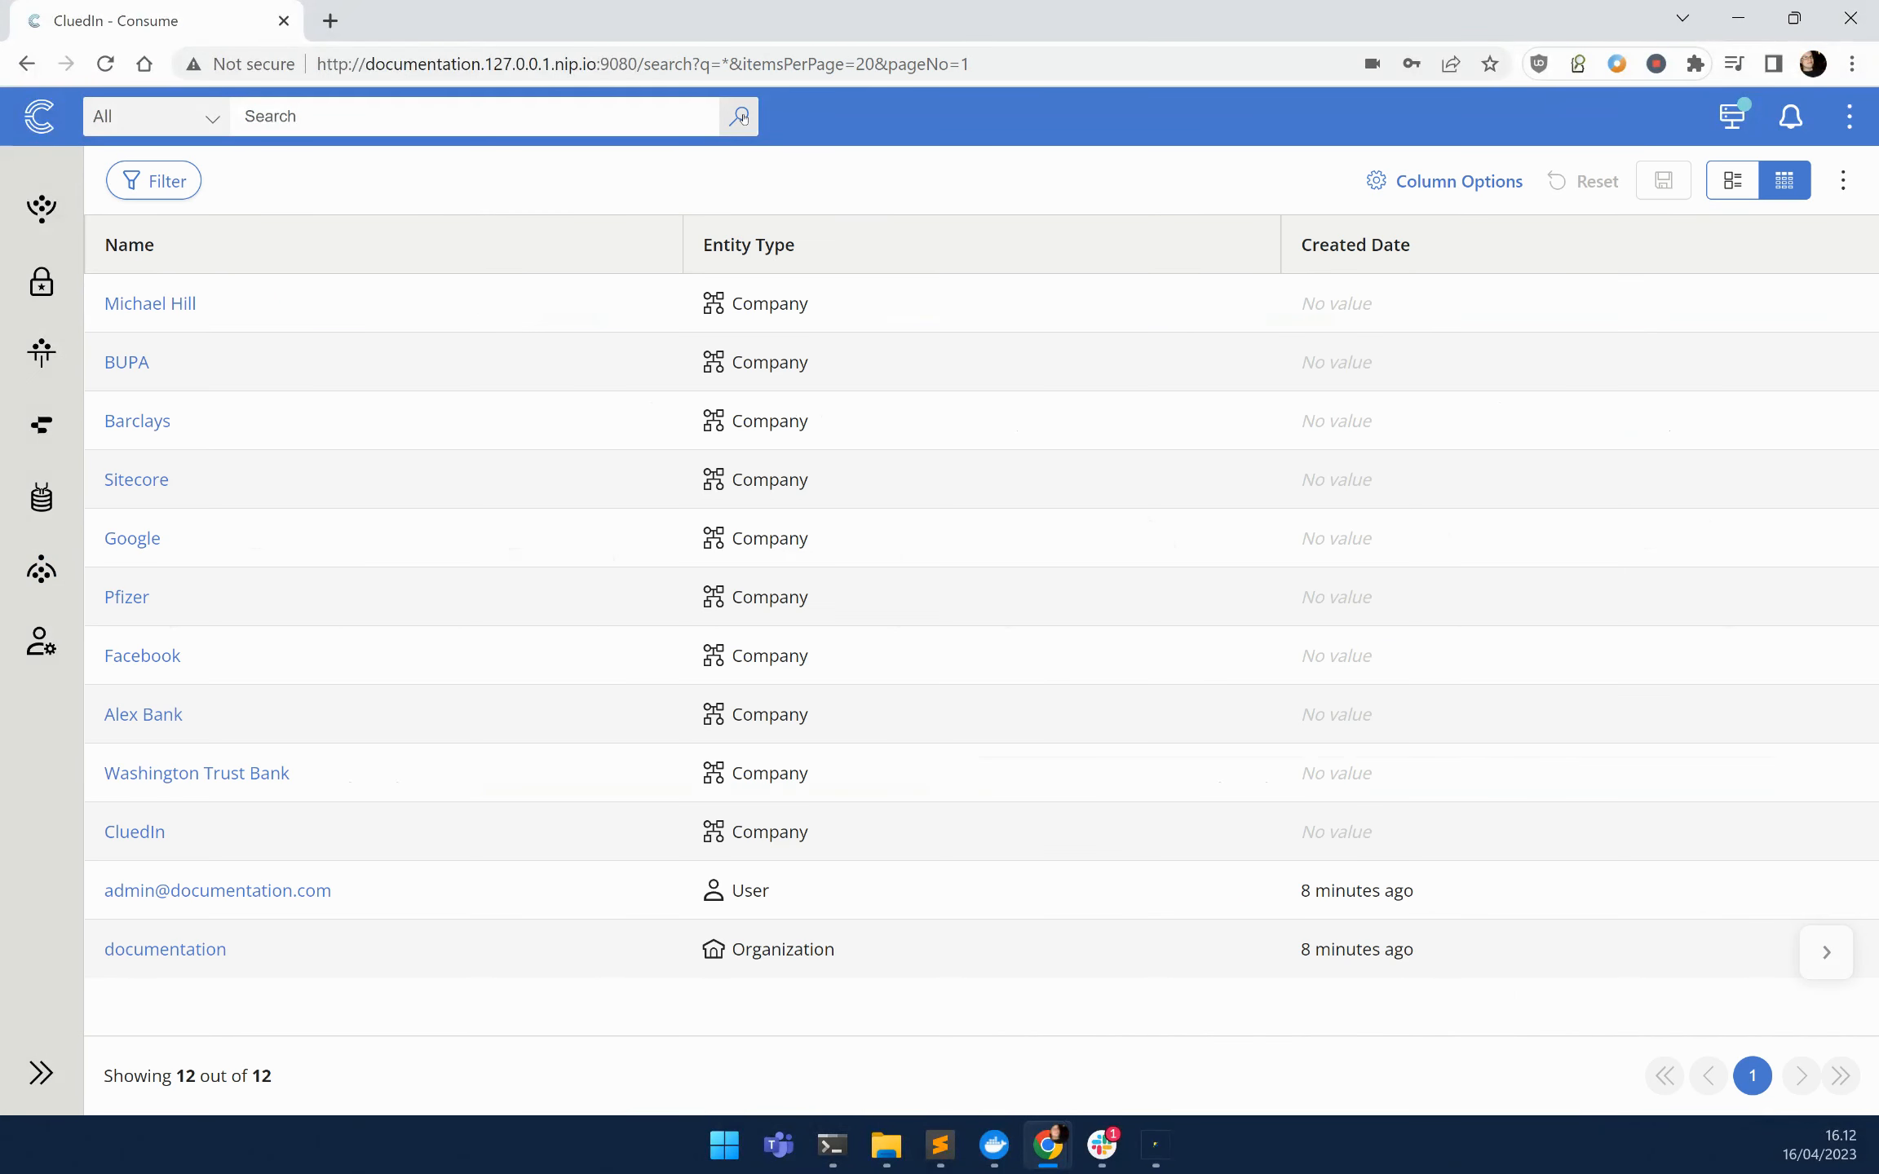
left_click(191, 303)
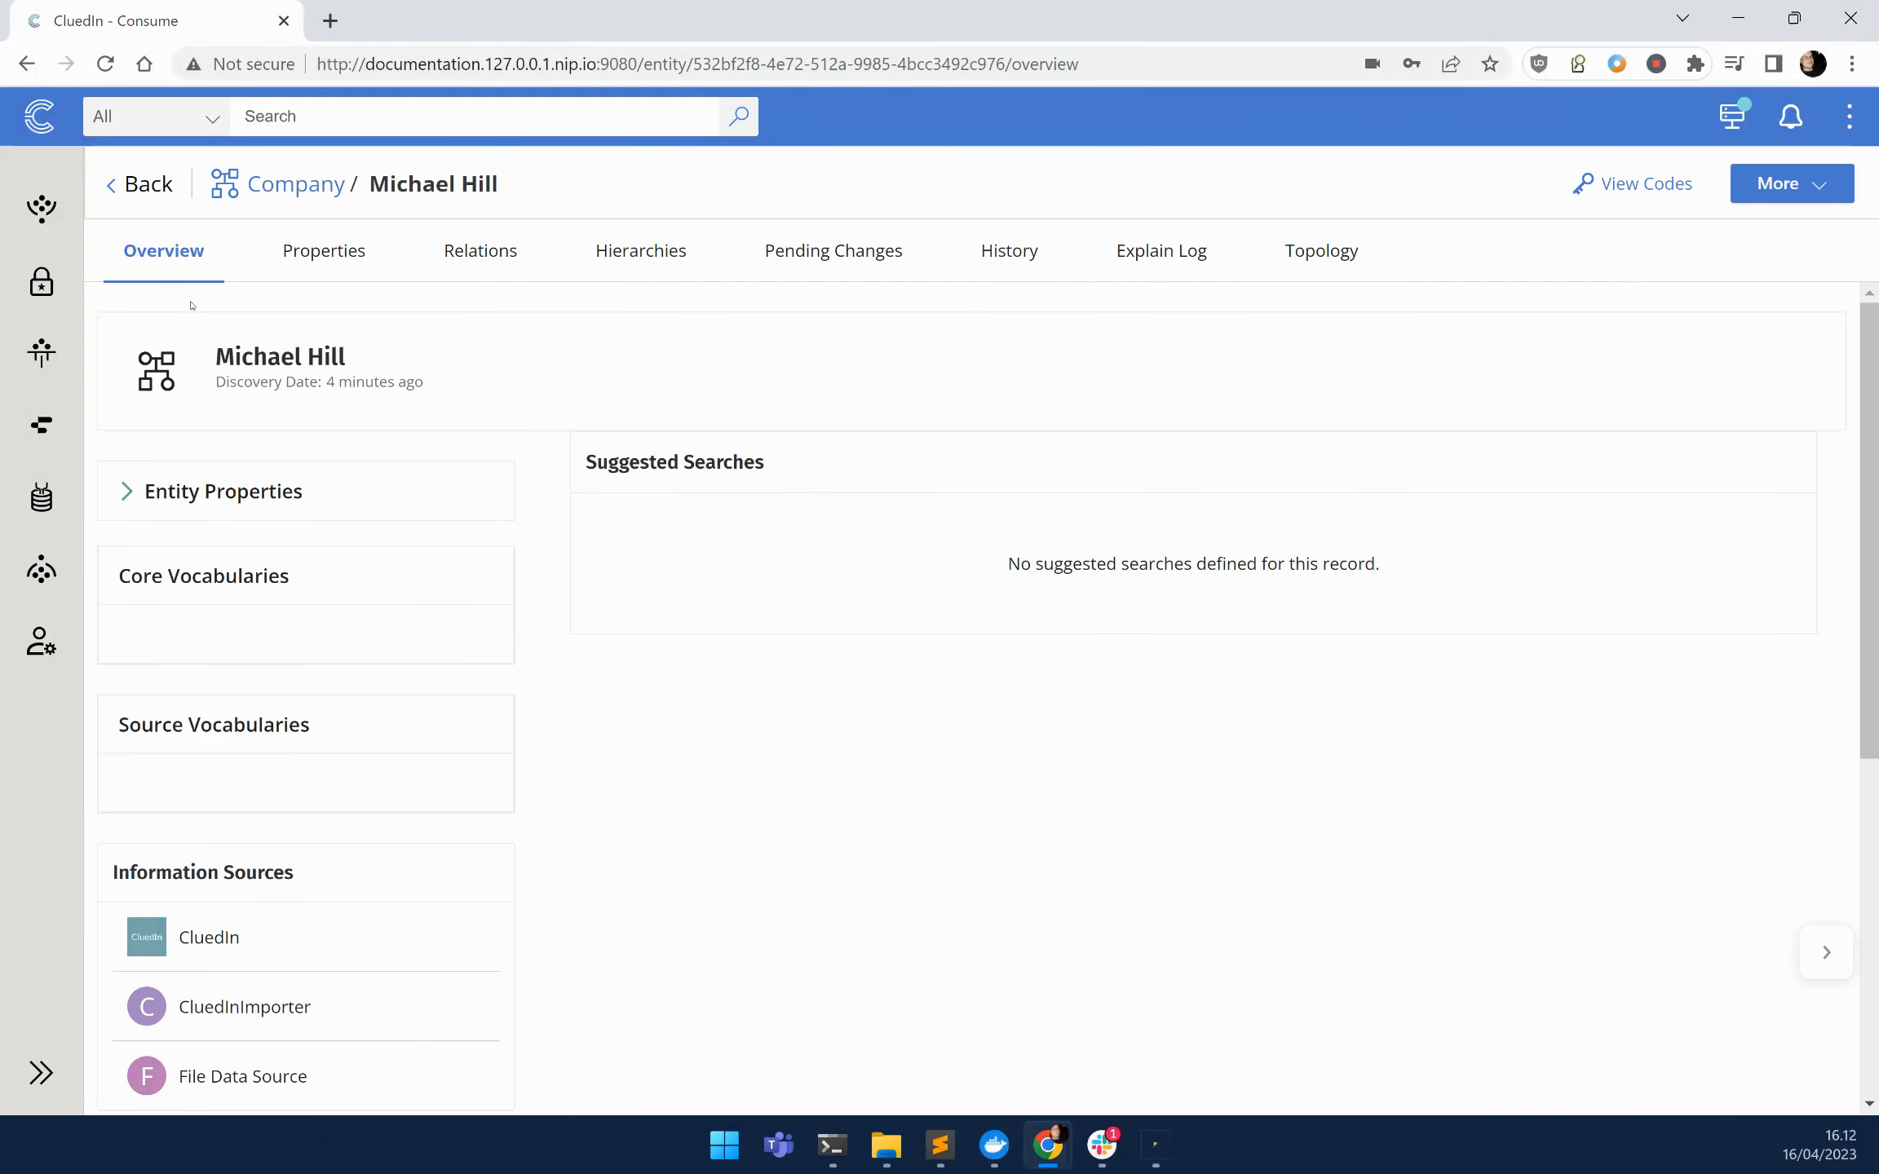
left_click(324, 251)
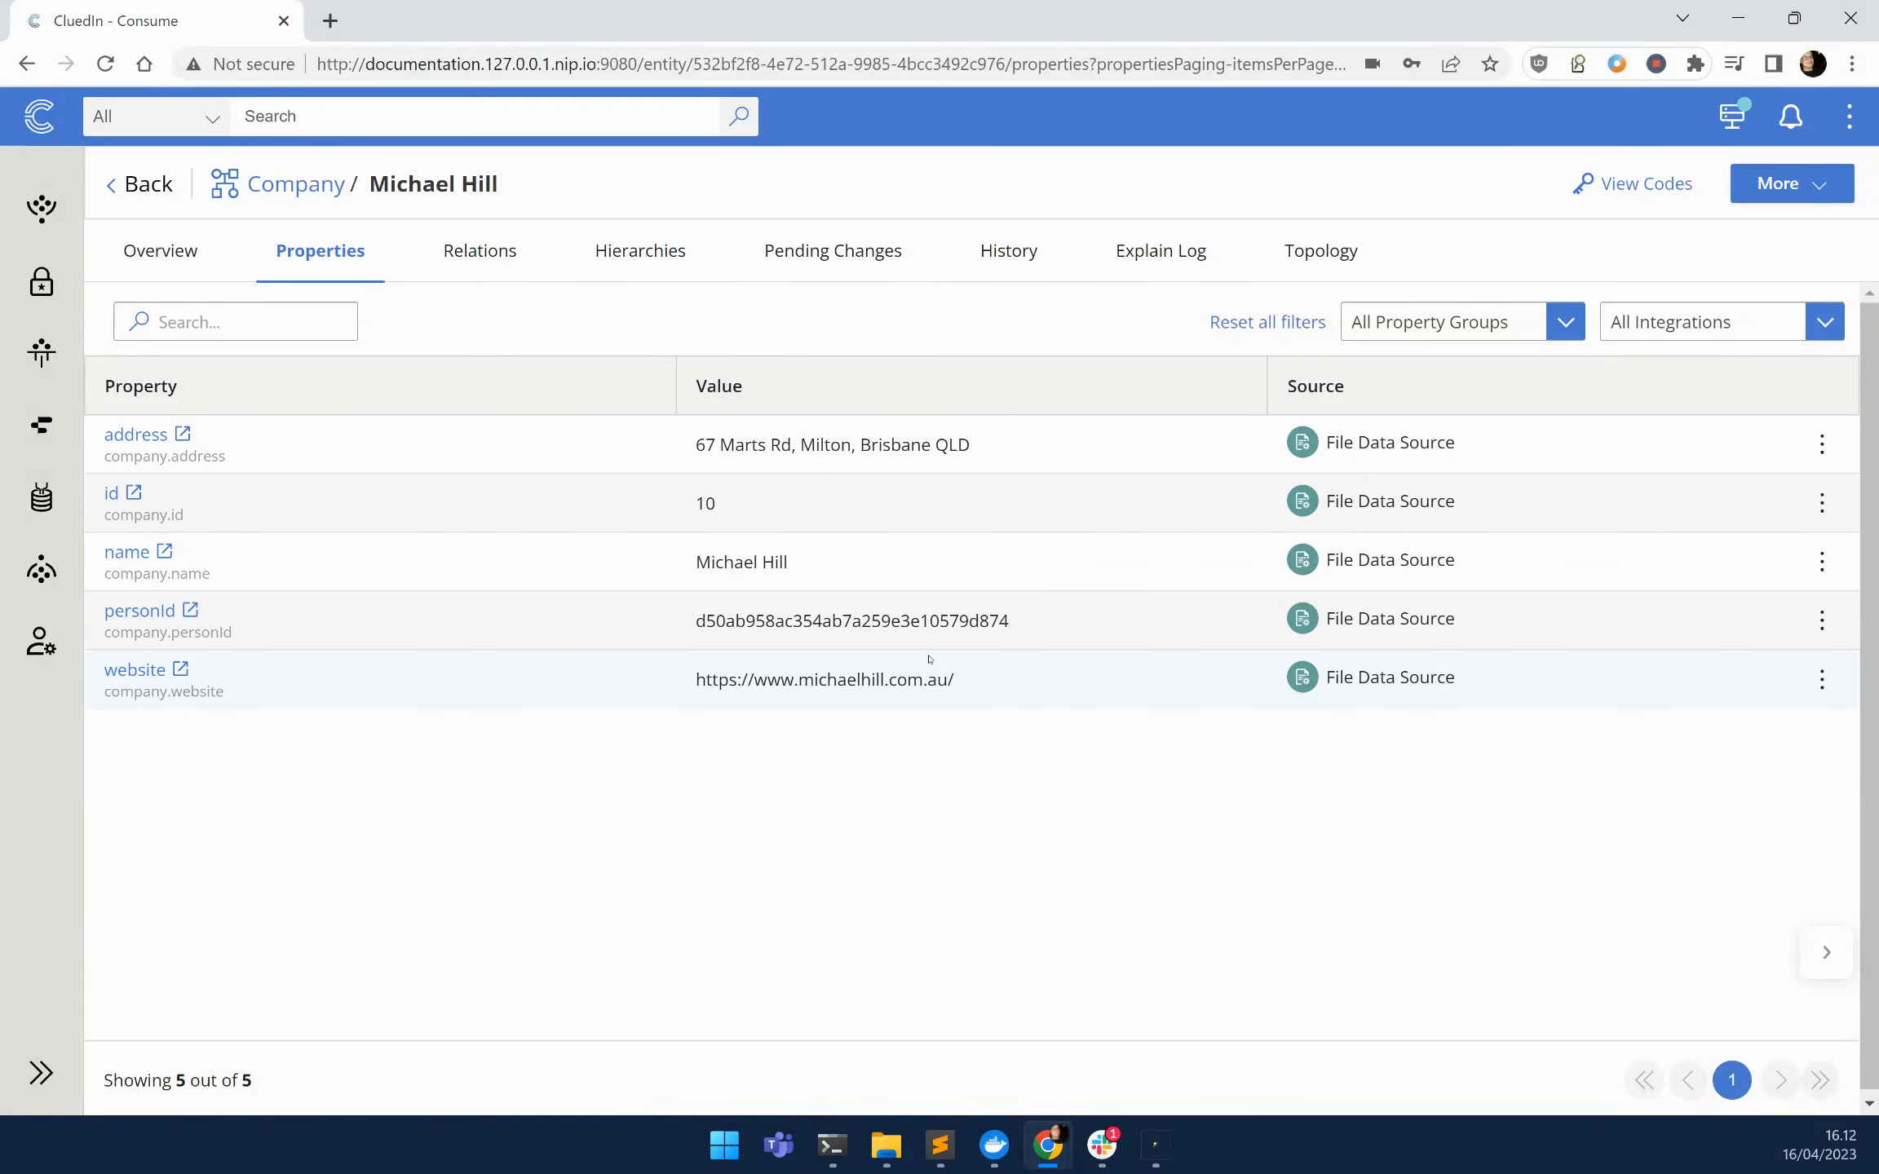
key("alt+Tab")
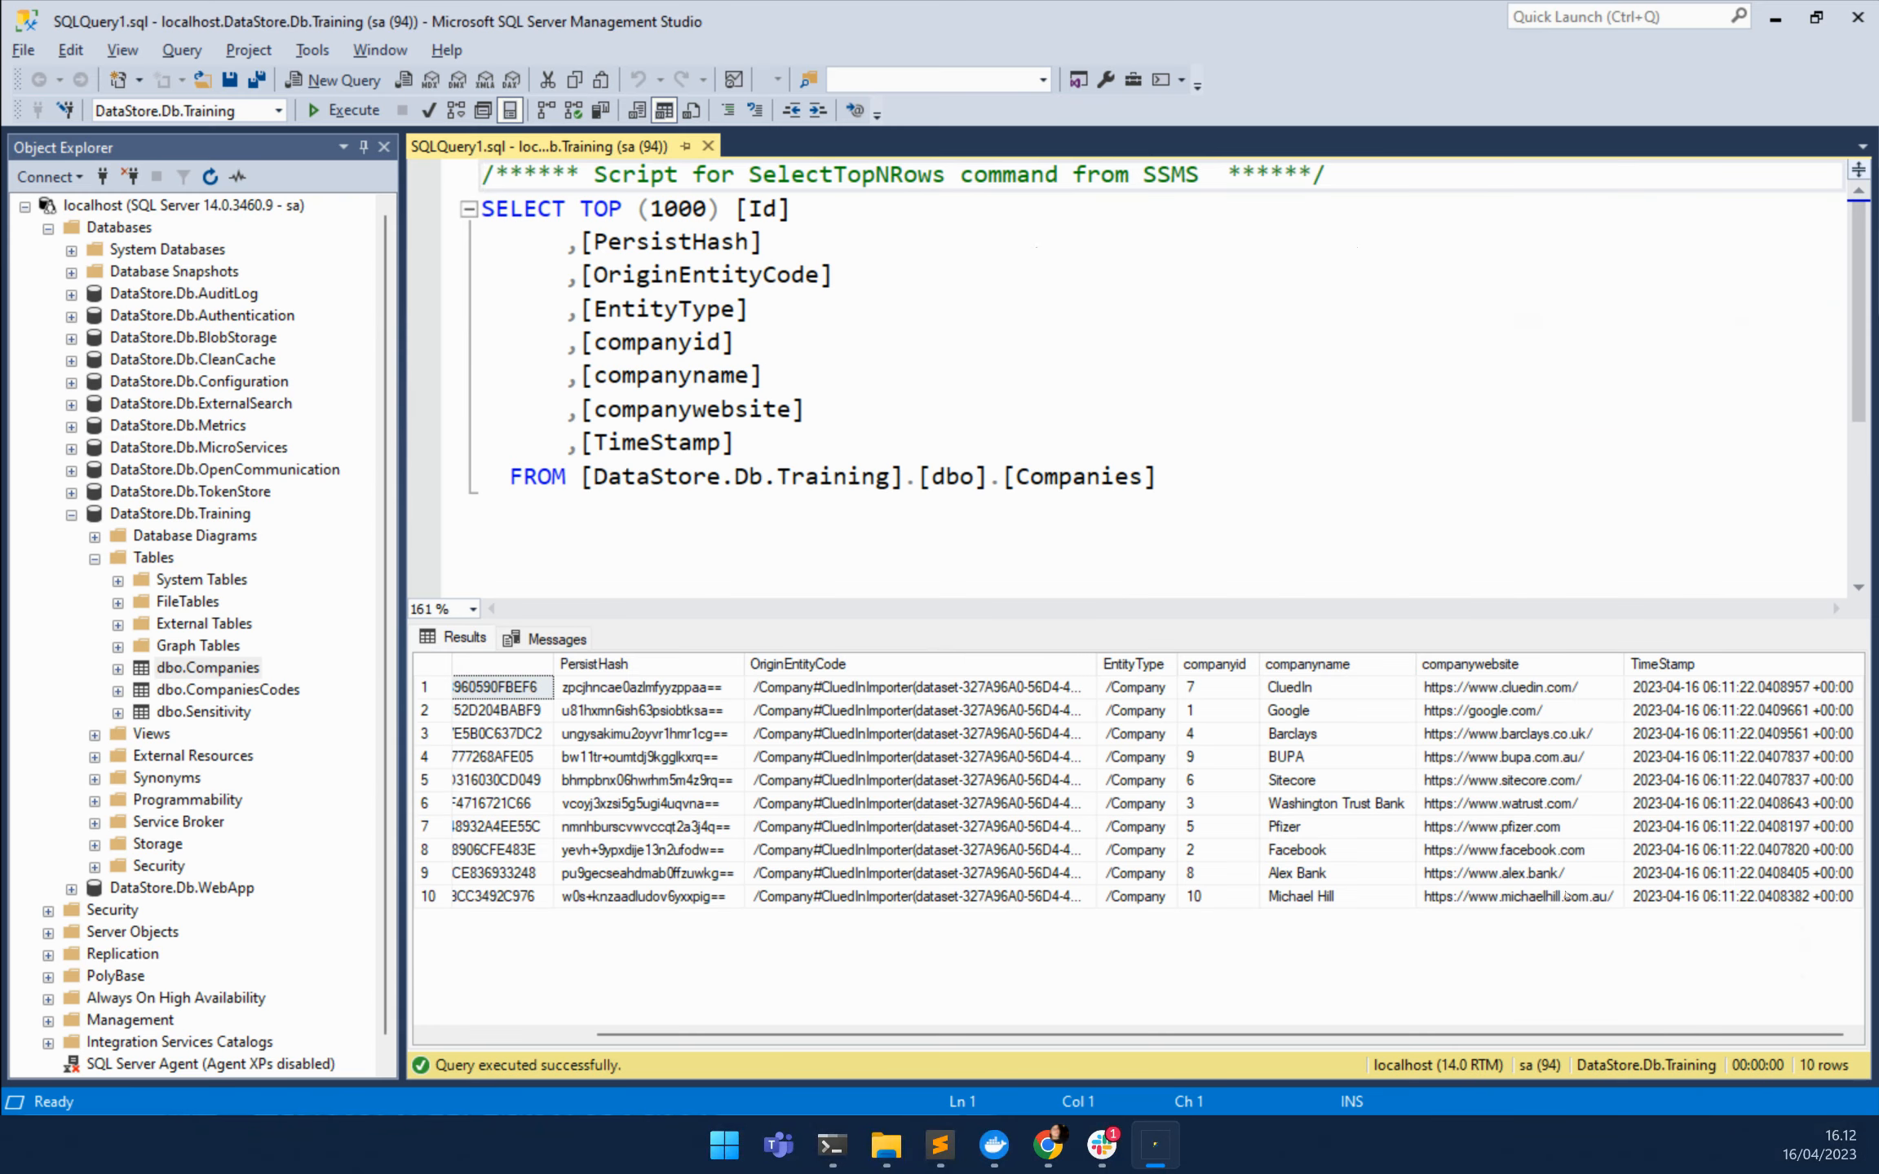
left_click(1317, 896)
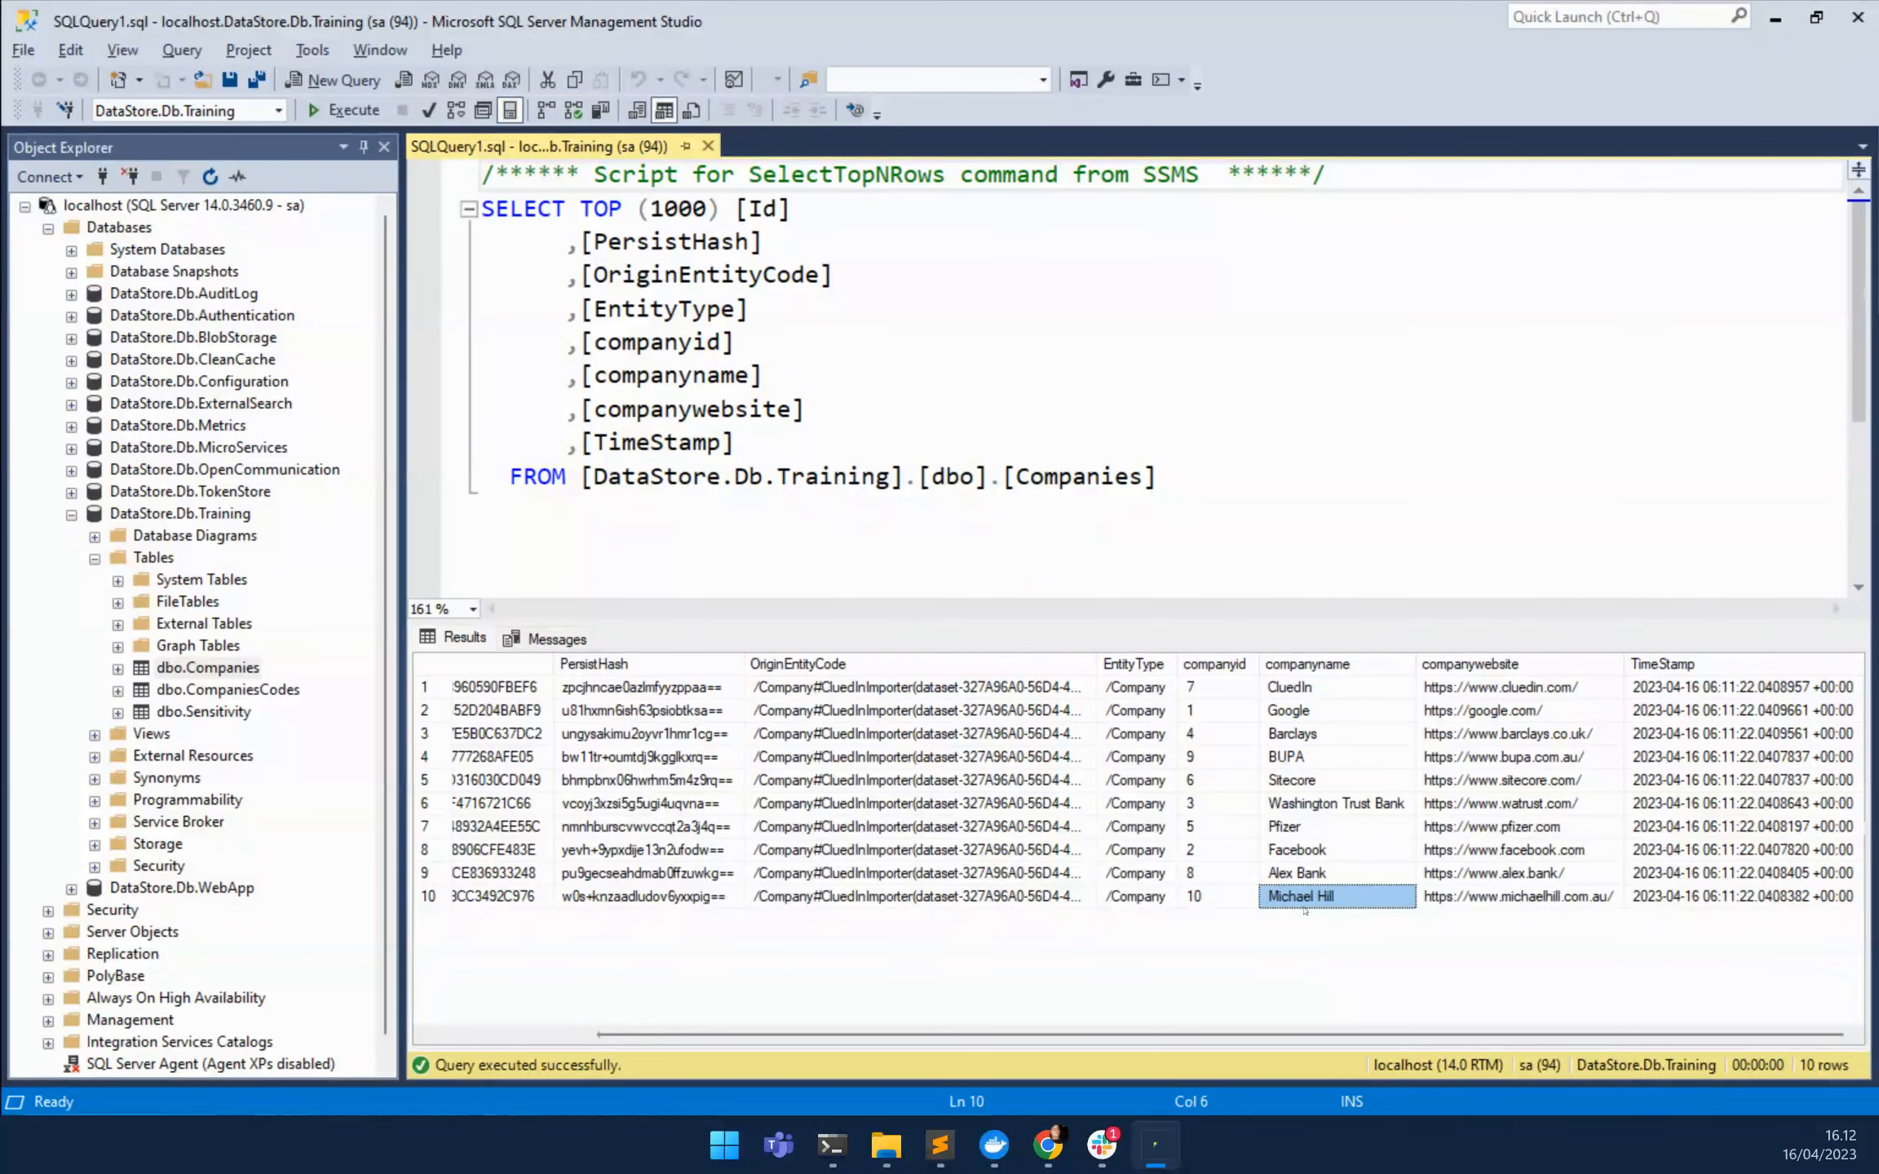
Switch back to CluedIn and directly change the record's company.name value to Something Else, saving the edit.
key("alt+Tab")
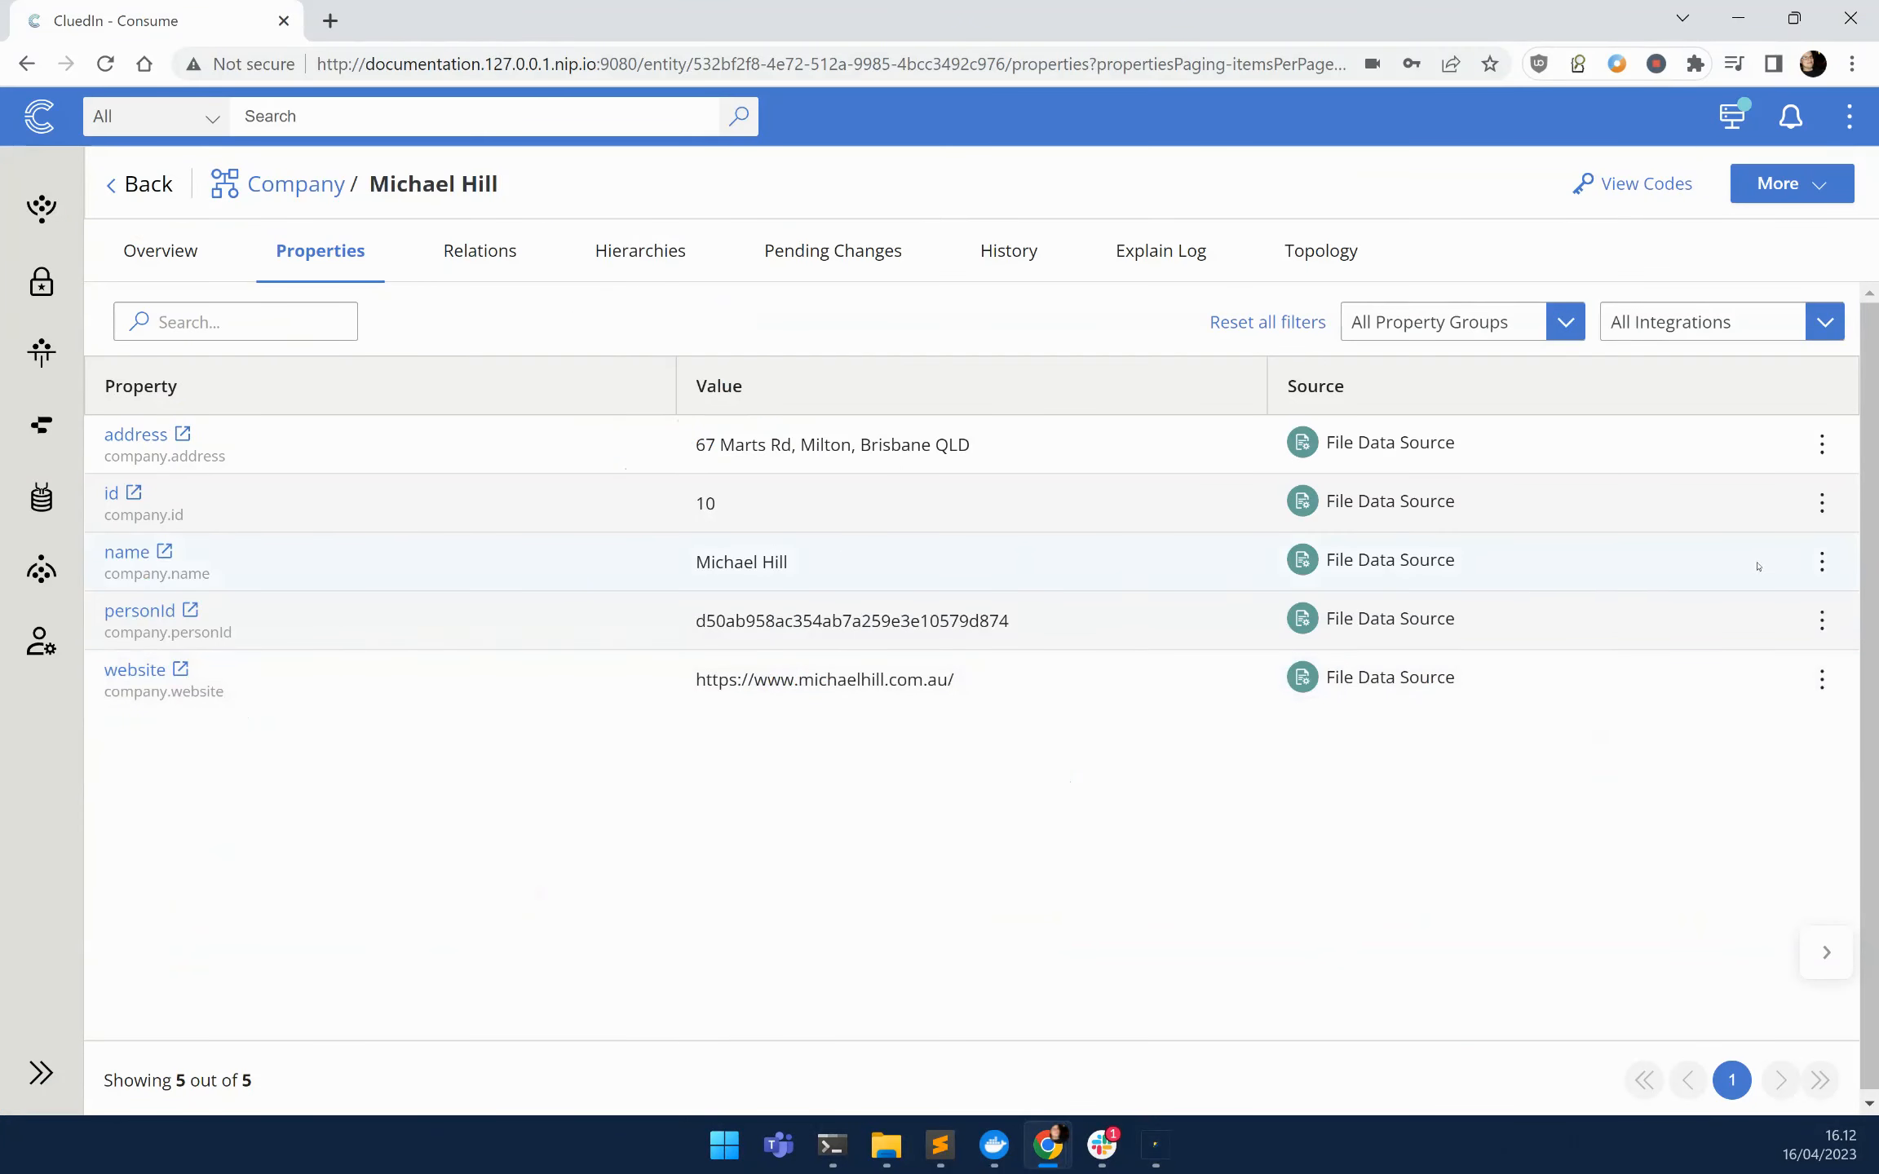
left_click(1822, 562)
left_click(1762, 652)
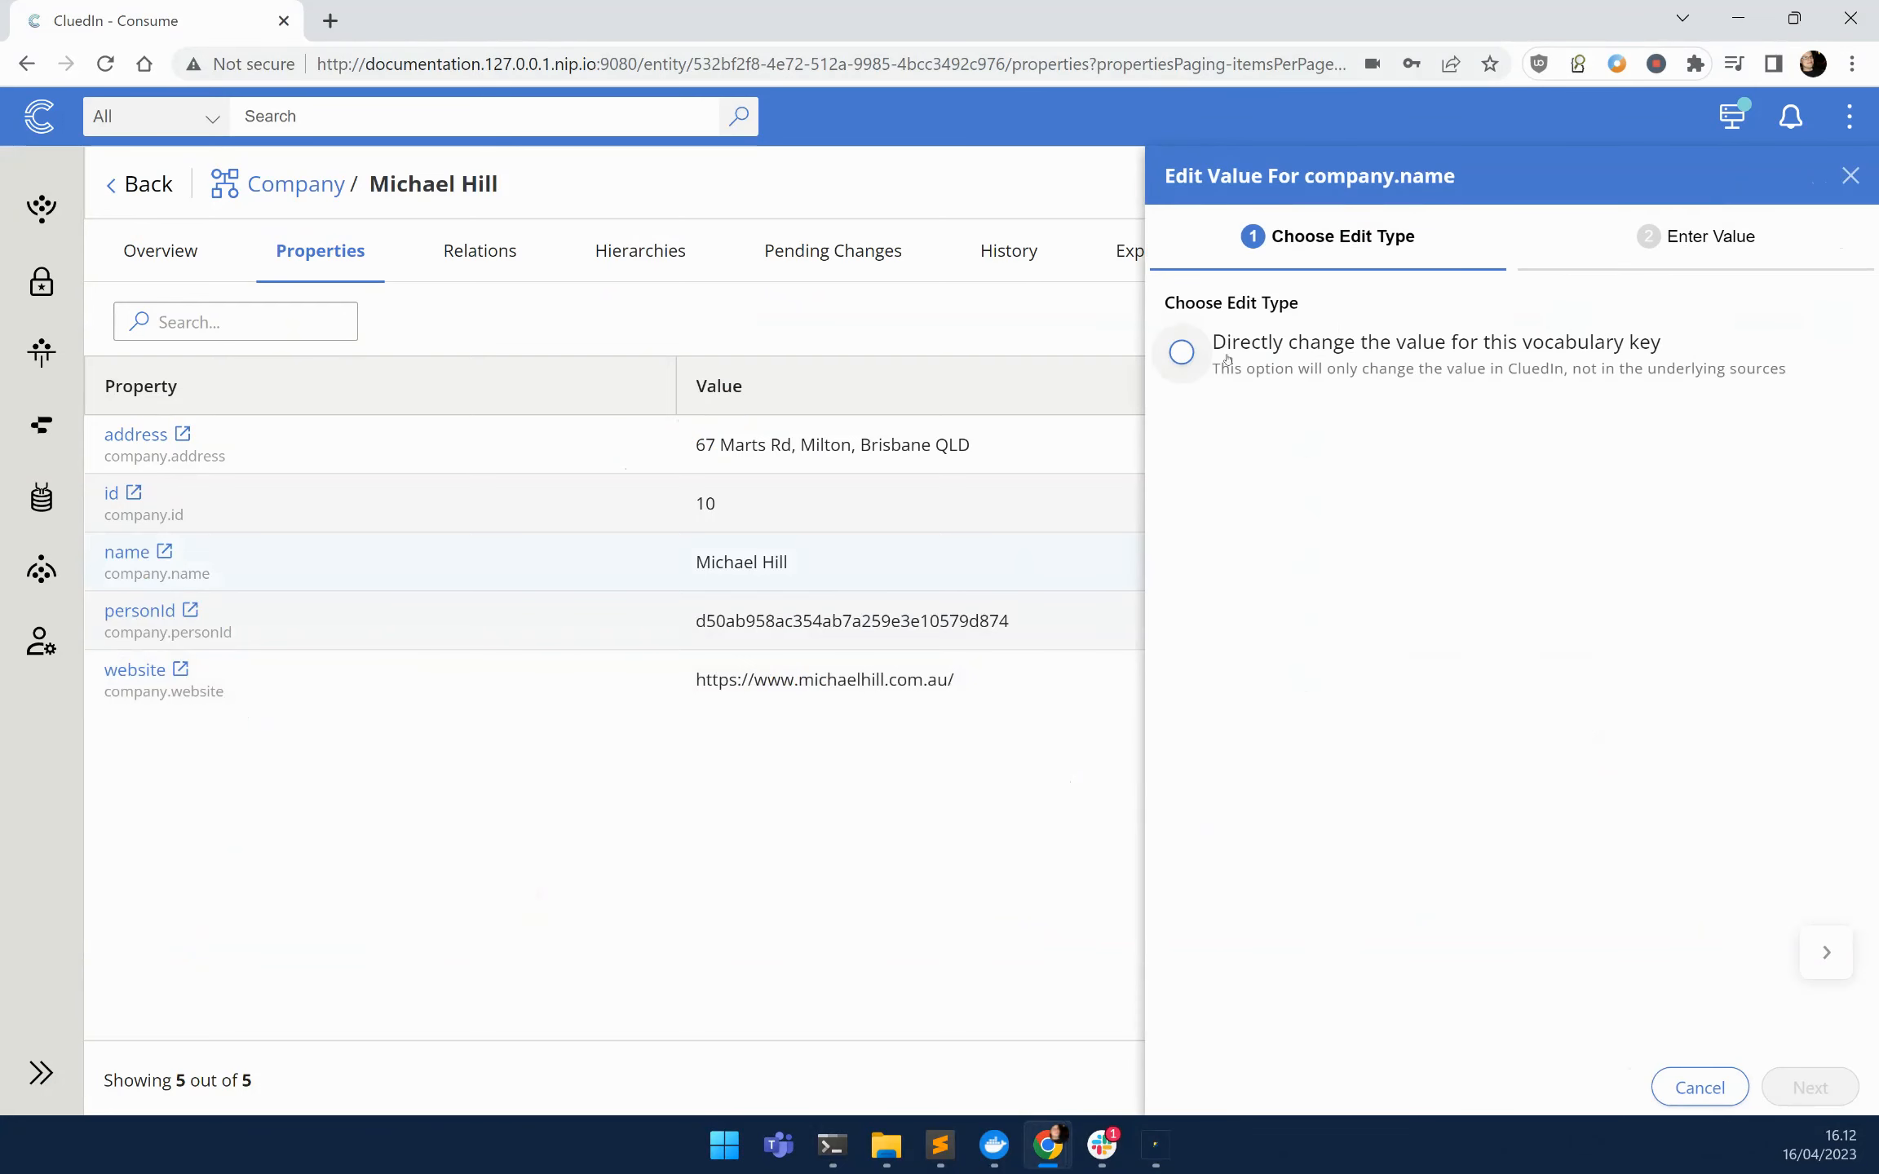
left_click(1809, 1088)
triple_click(1334, 362)
type("Something Else")
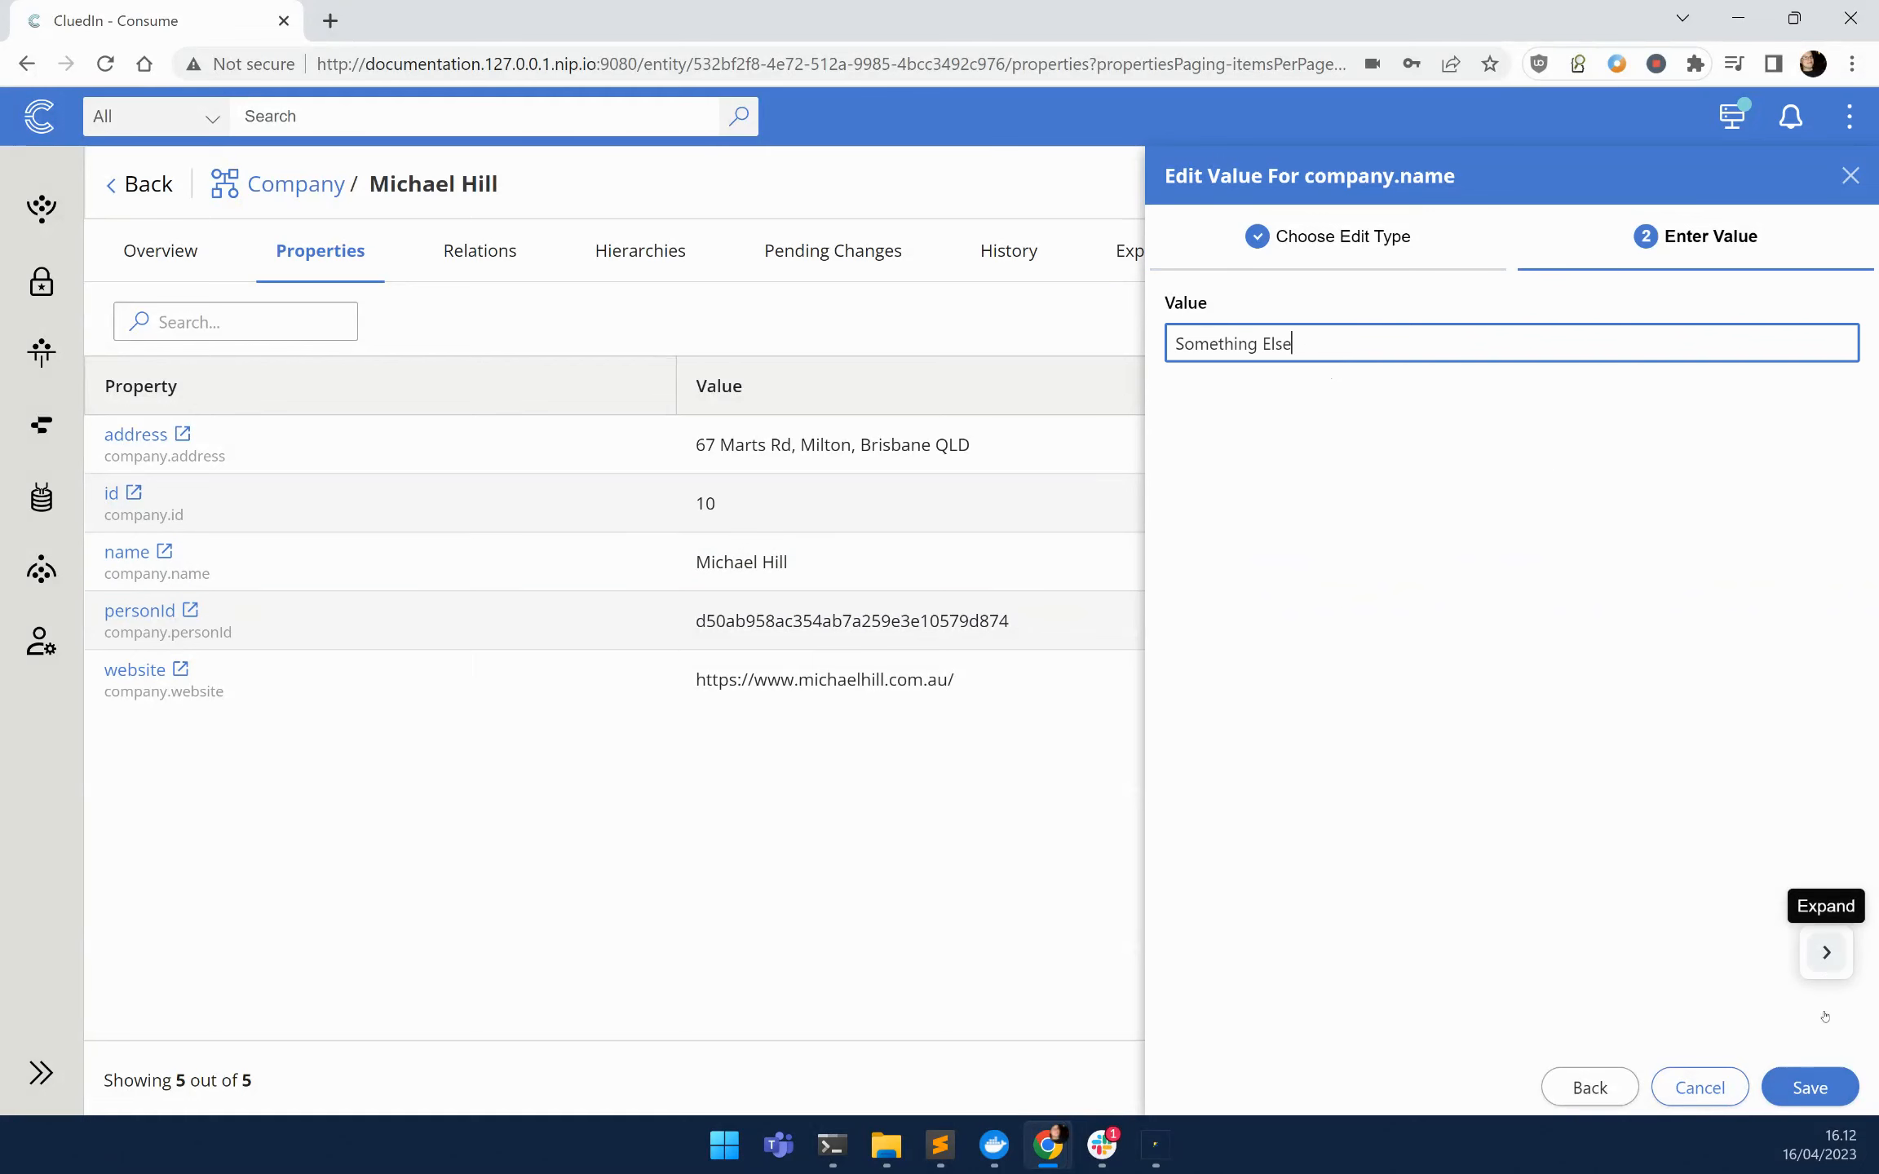
left_click(1809, 1088)
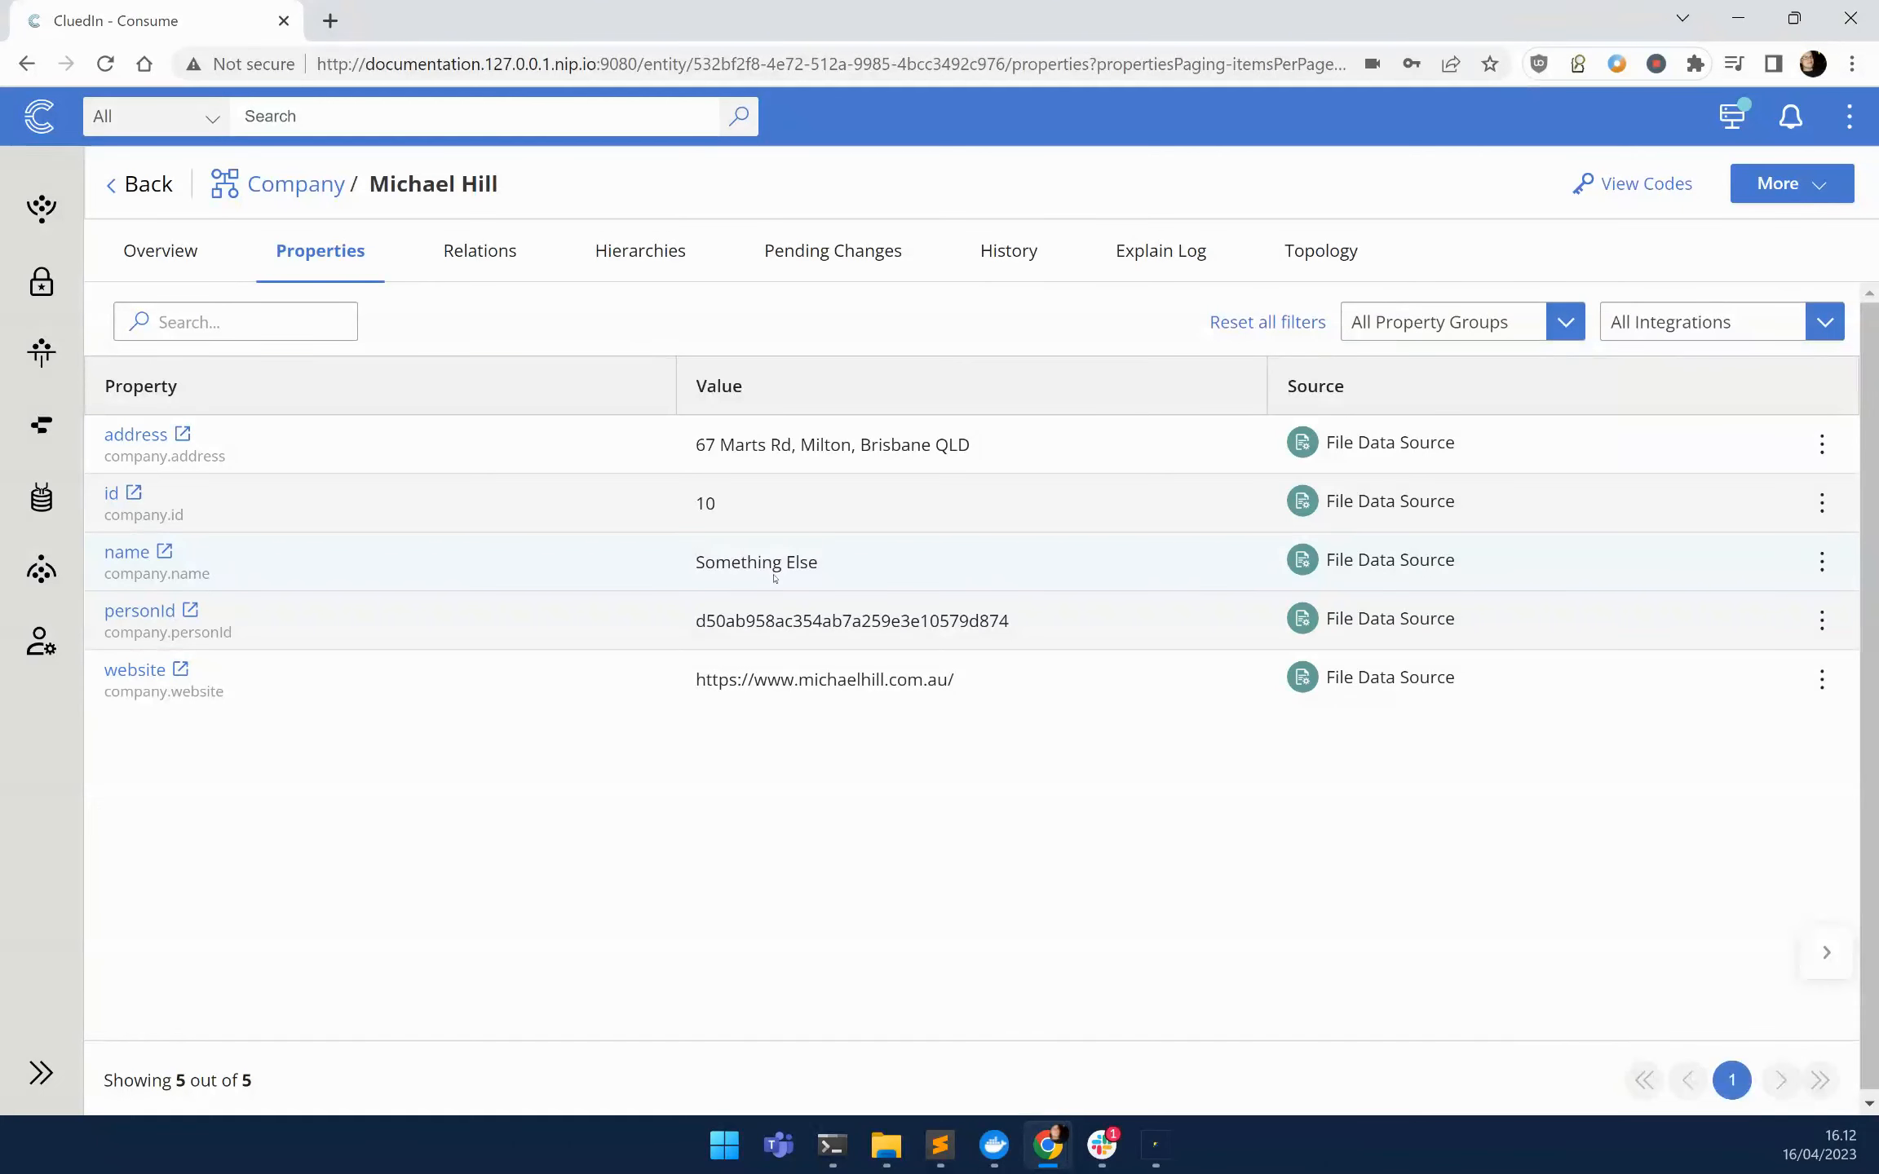
Switch to SQL Server Management Studio, rerun the dbo.Companies query and check the edited company's name and timestamp.
left_click(1156, 1145)
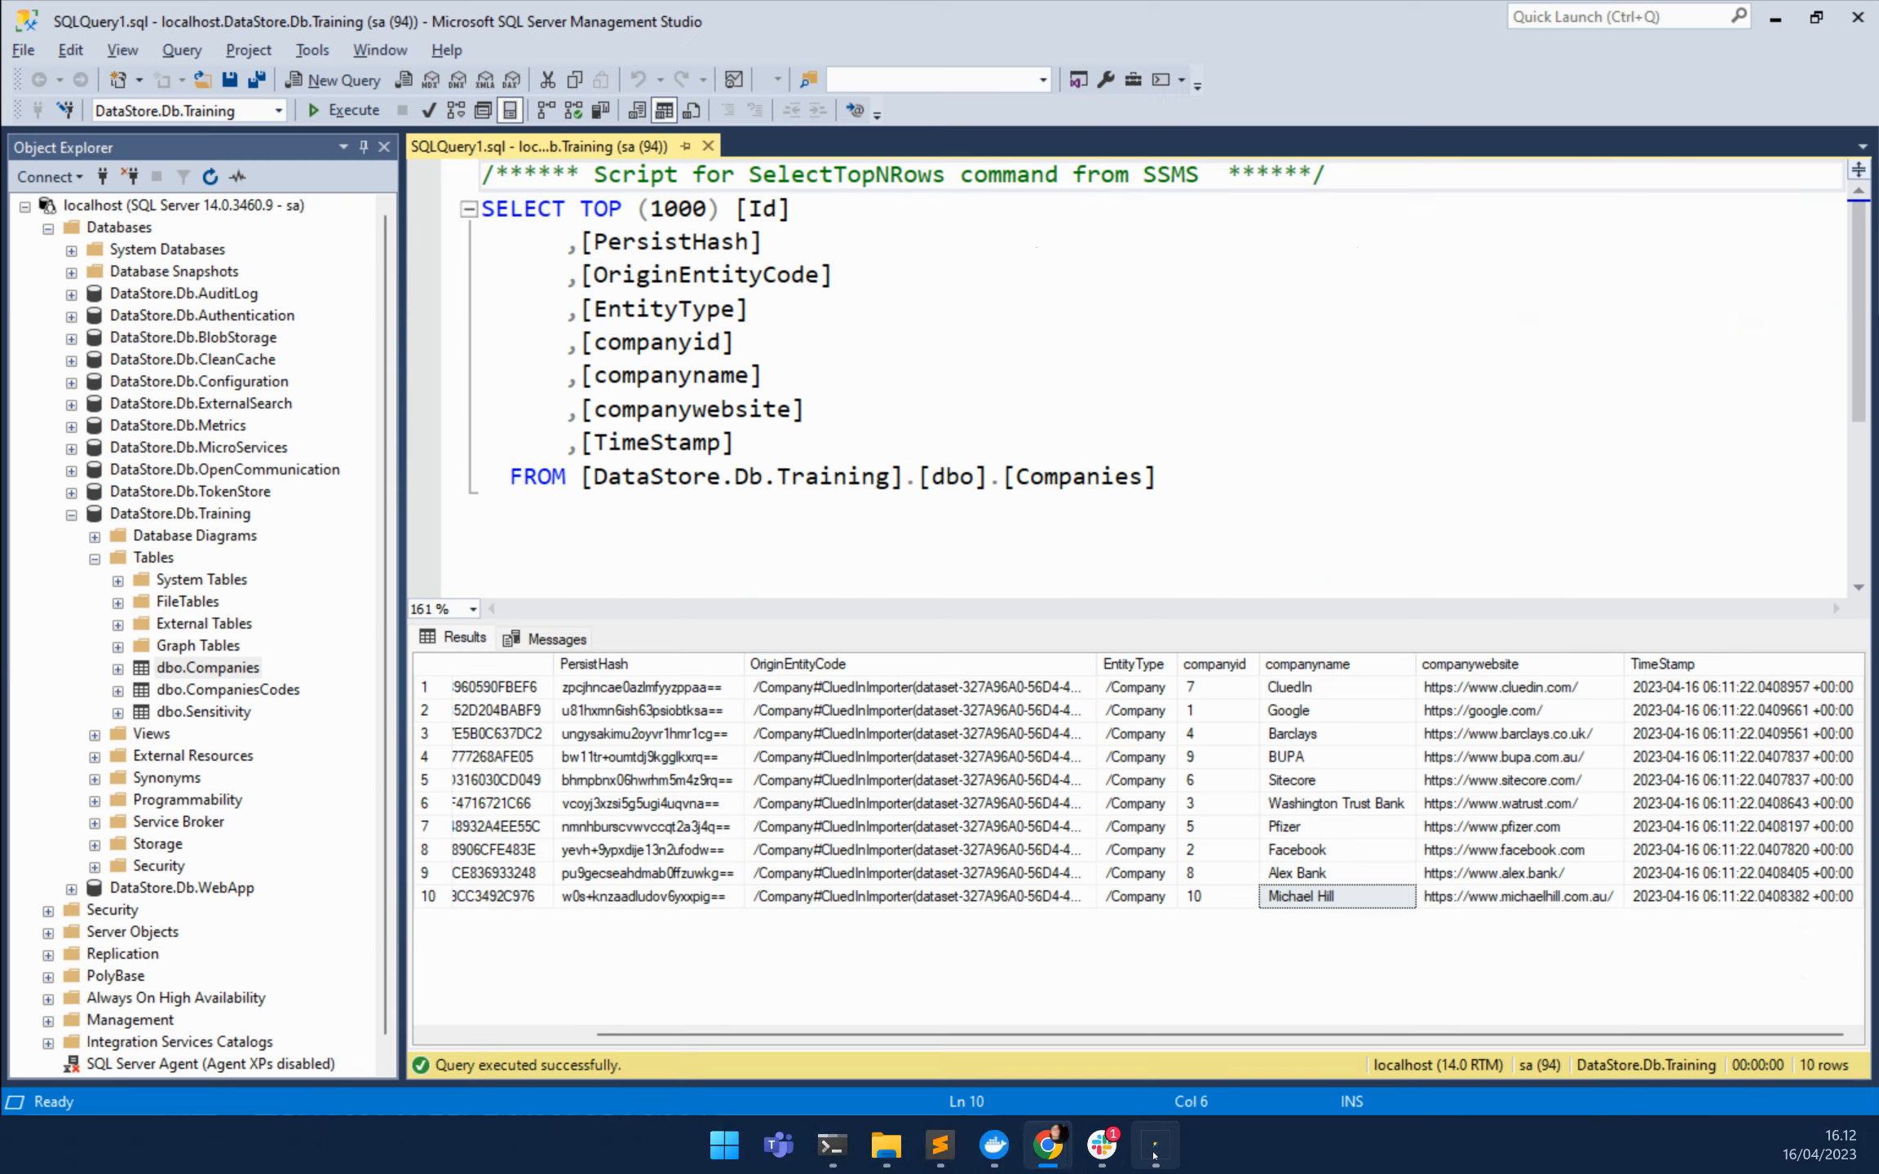
left_click(961, 476)
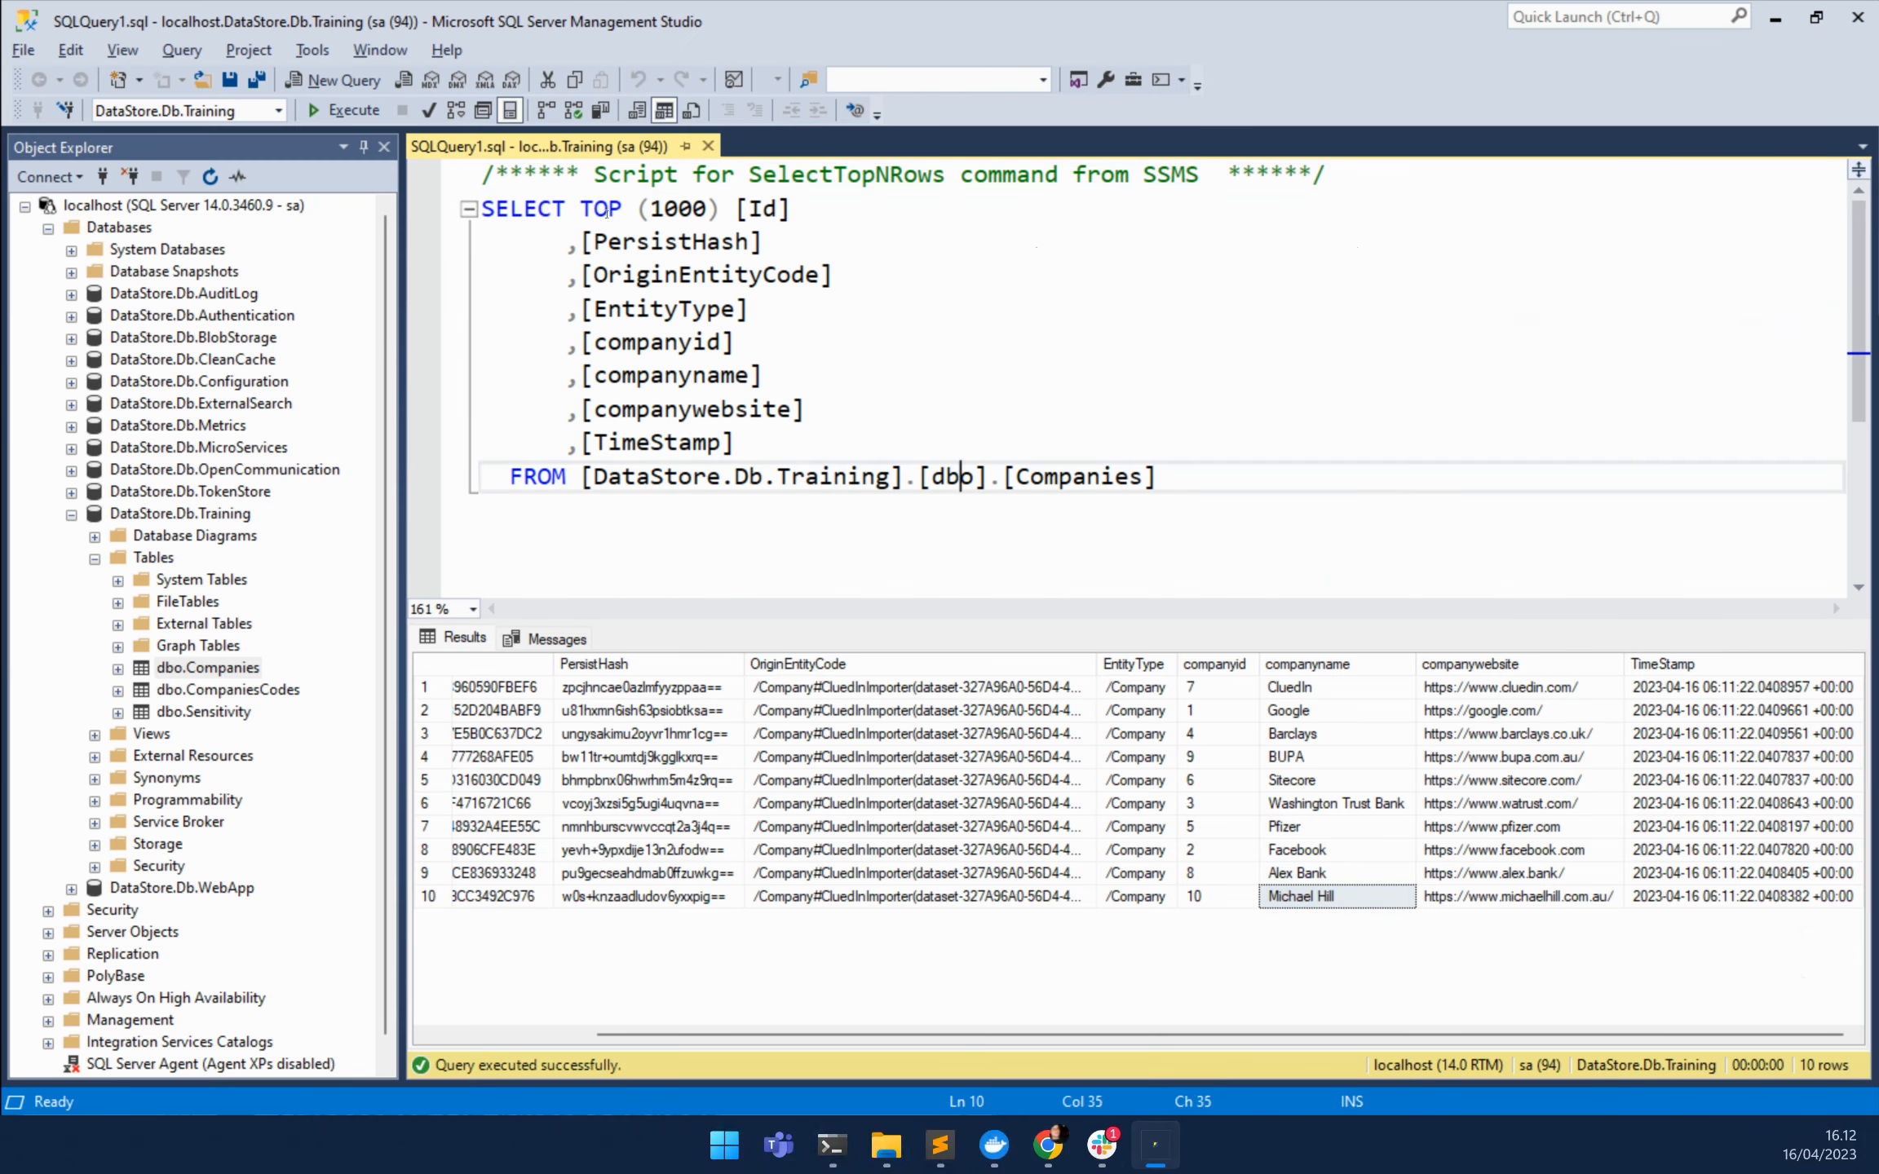
left_click(371, 115)
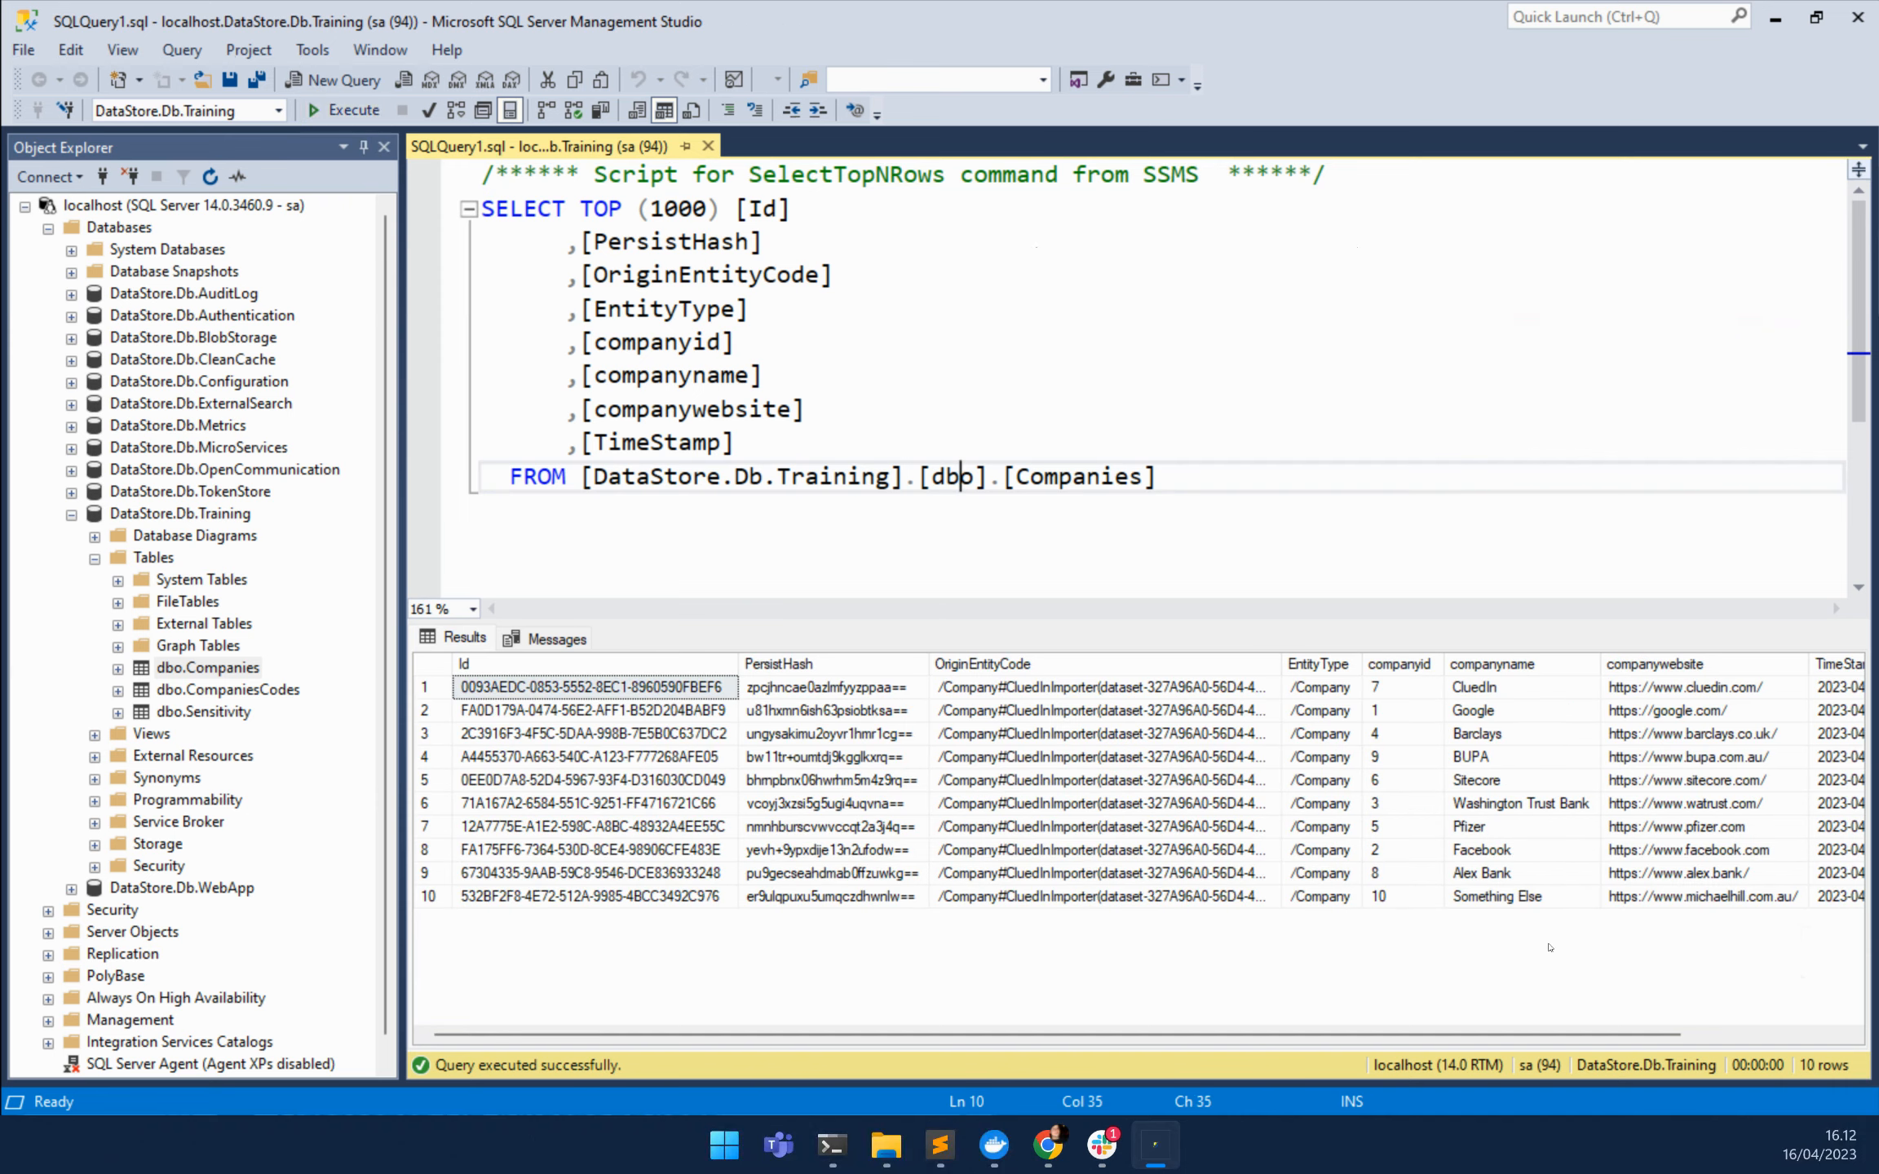
left_click(1522, 896)
scroll(1352, 925, "right", 3)
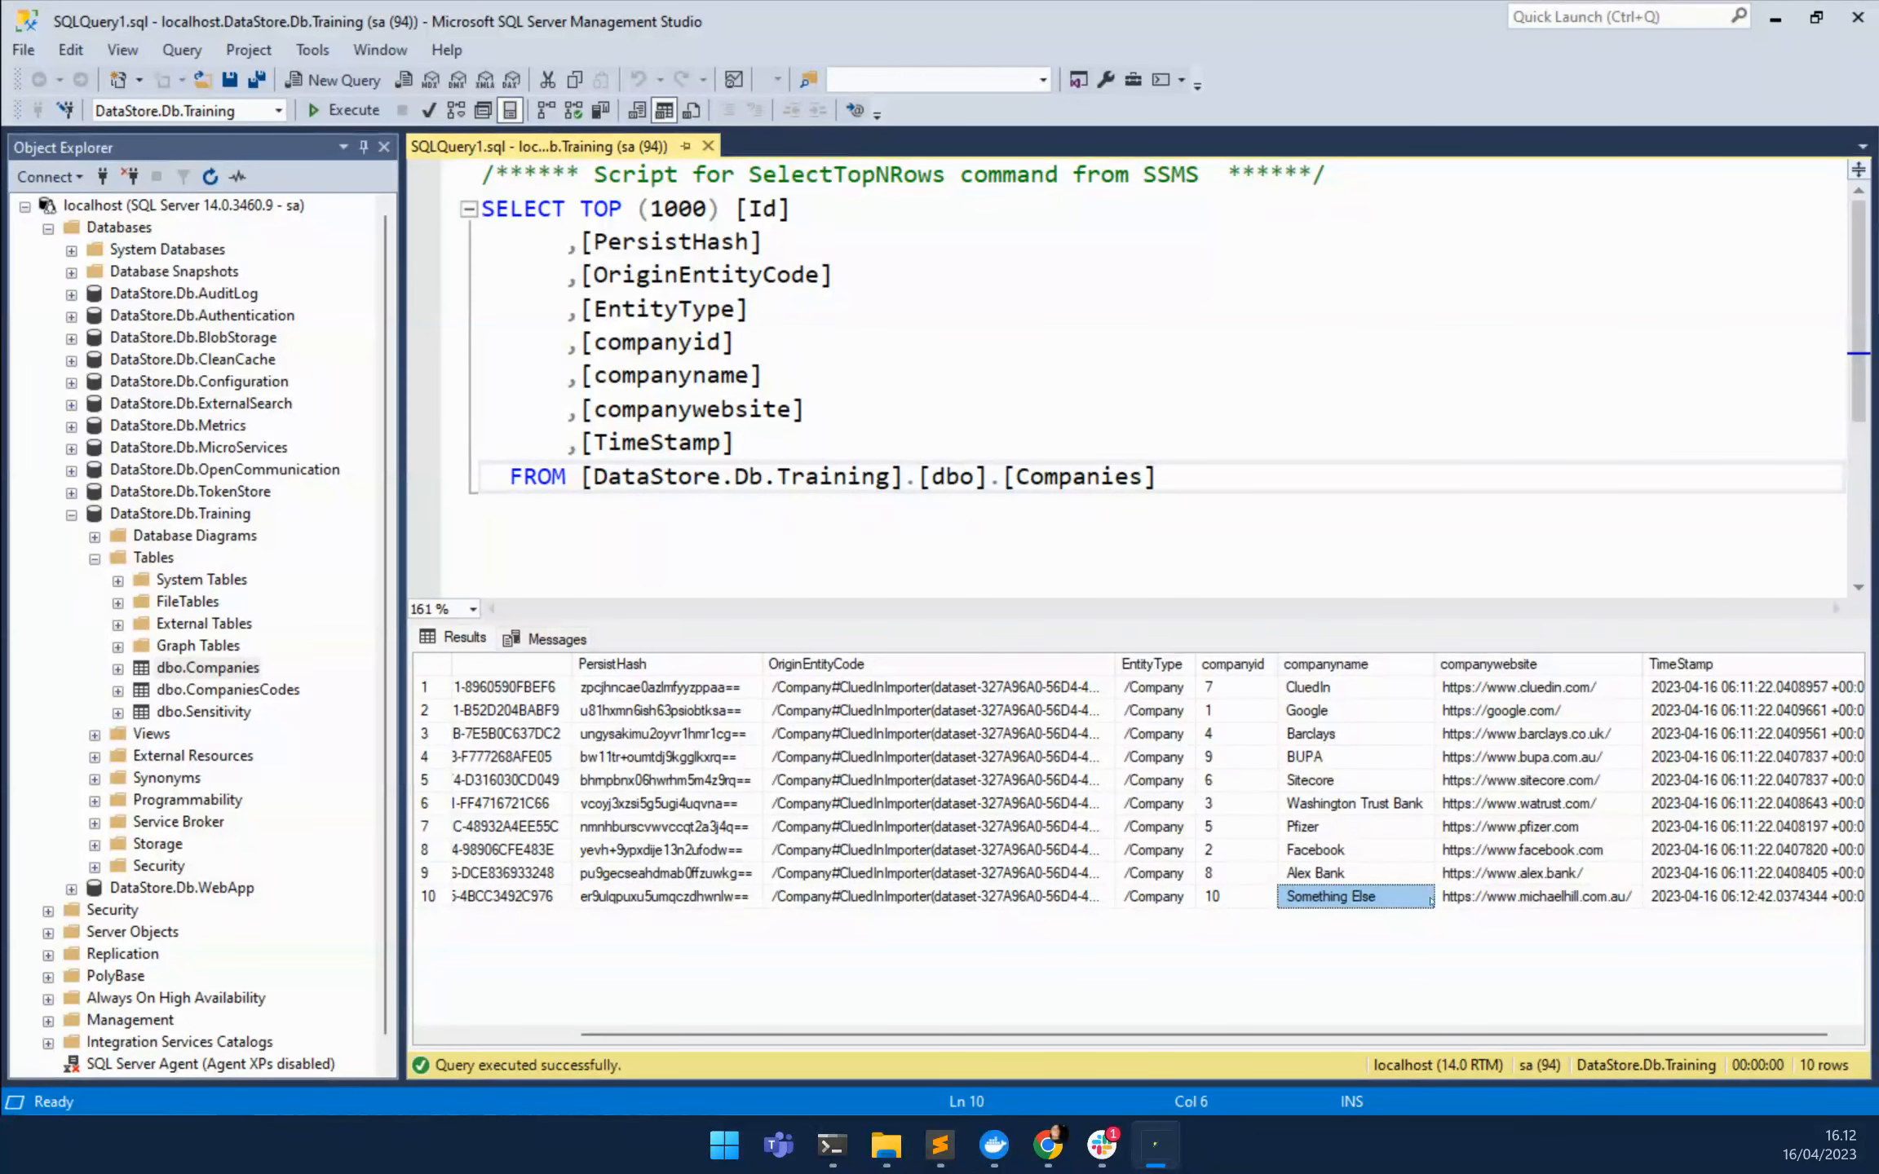
Switch back to CluedIn and create a new stream named Company Event Streaming.
key("alt+Tab")
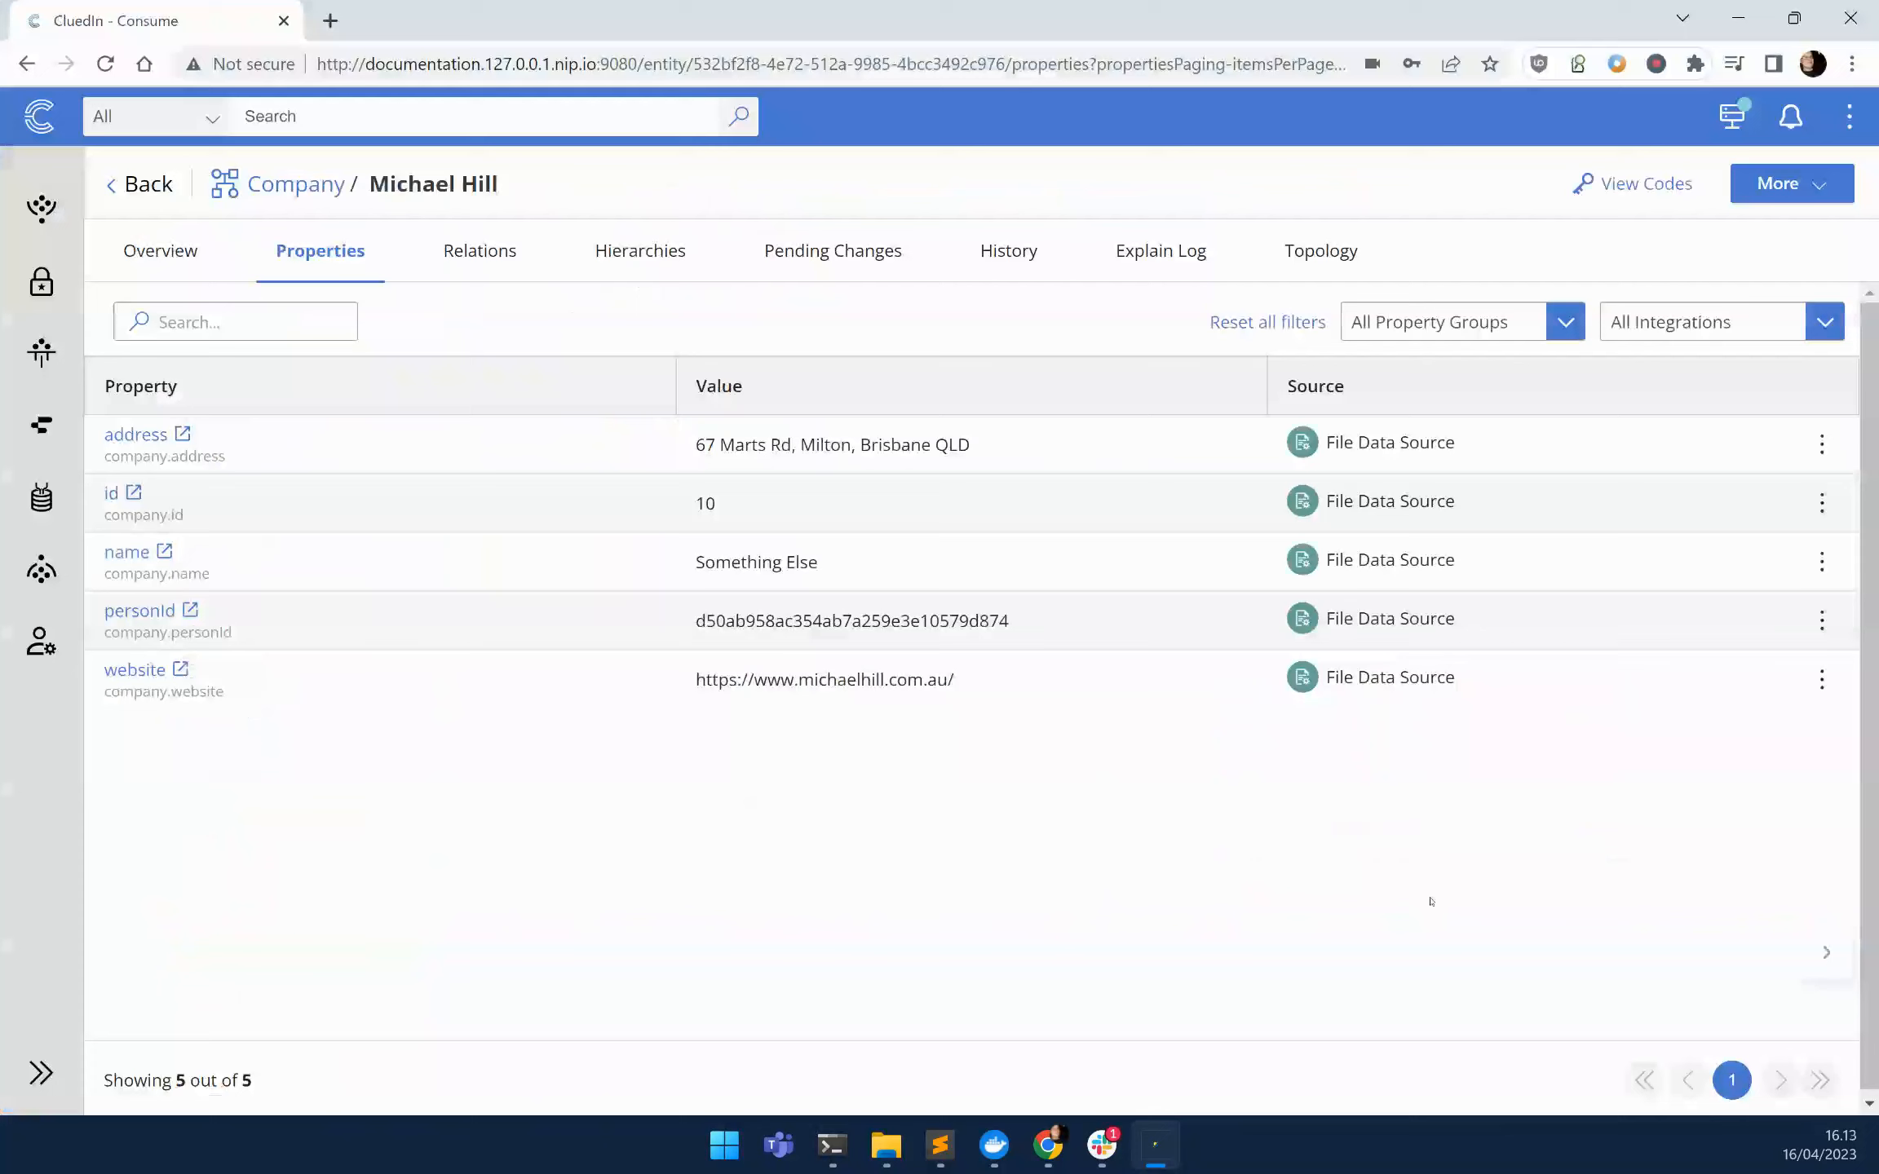
left_click(49, 122)
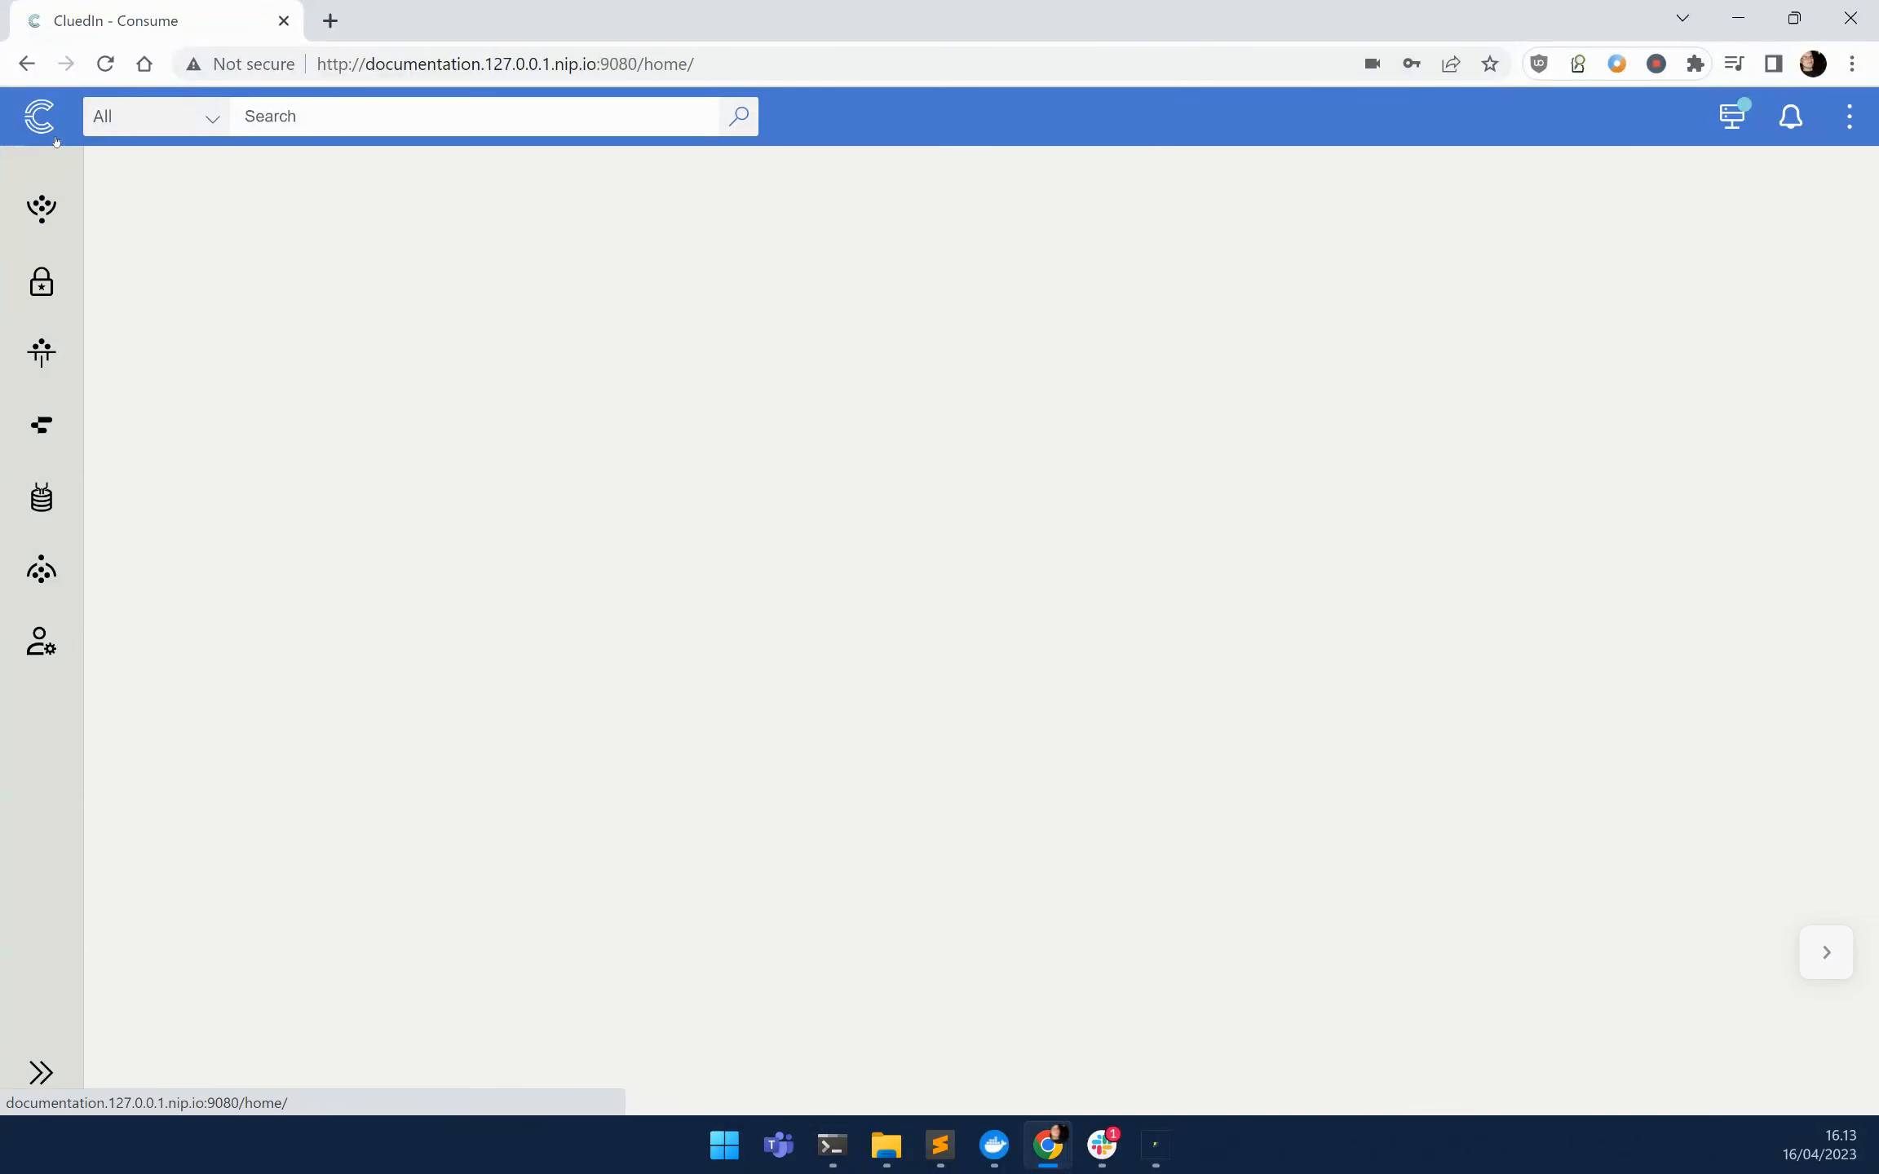
left_click(42, 571)
left_click(469, 385)
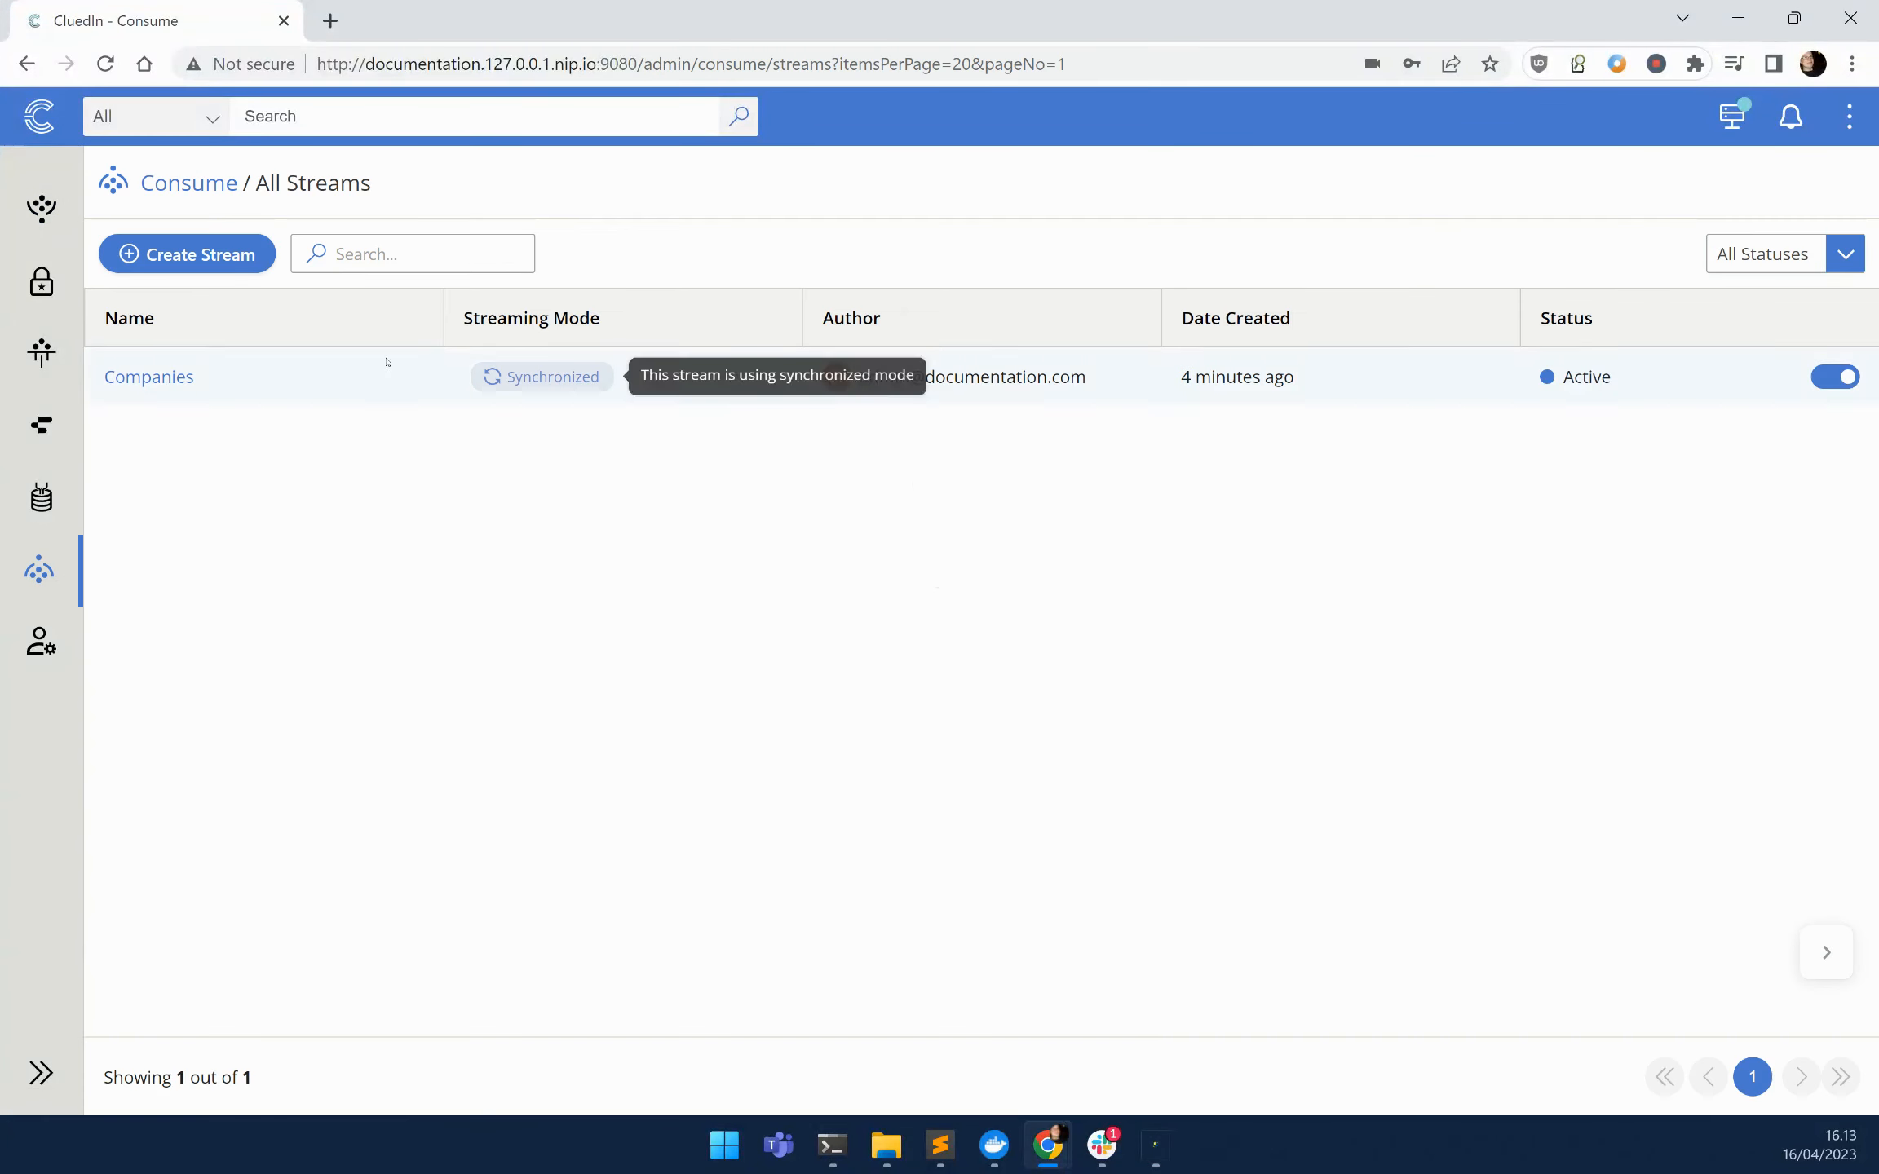
left_click(155, 257)
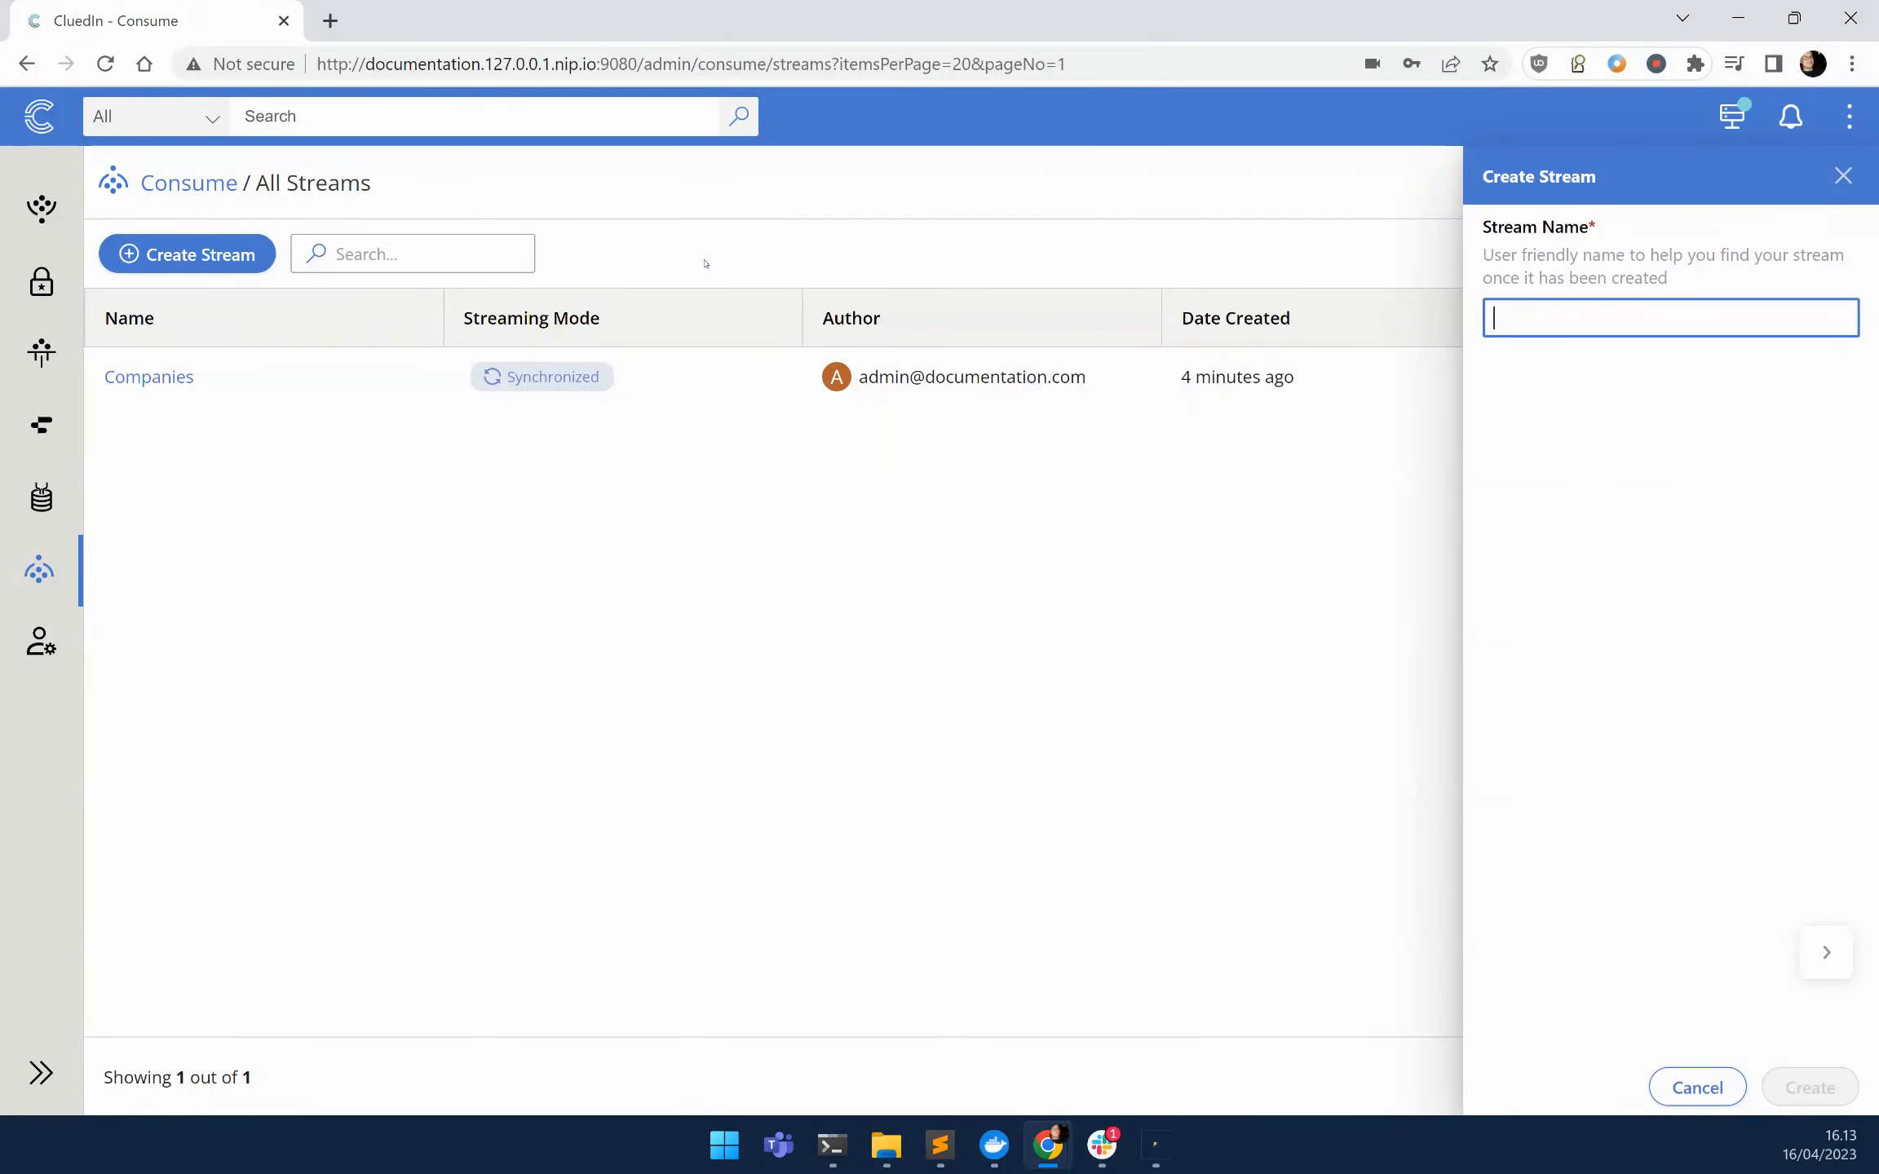
type("C")
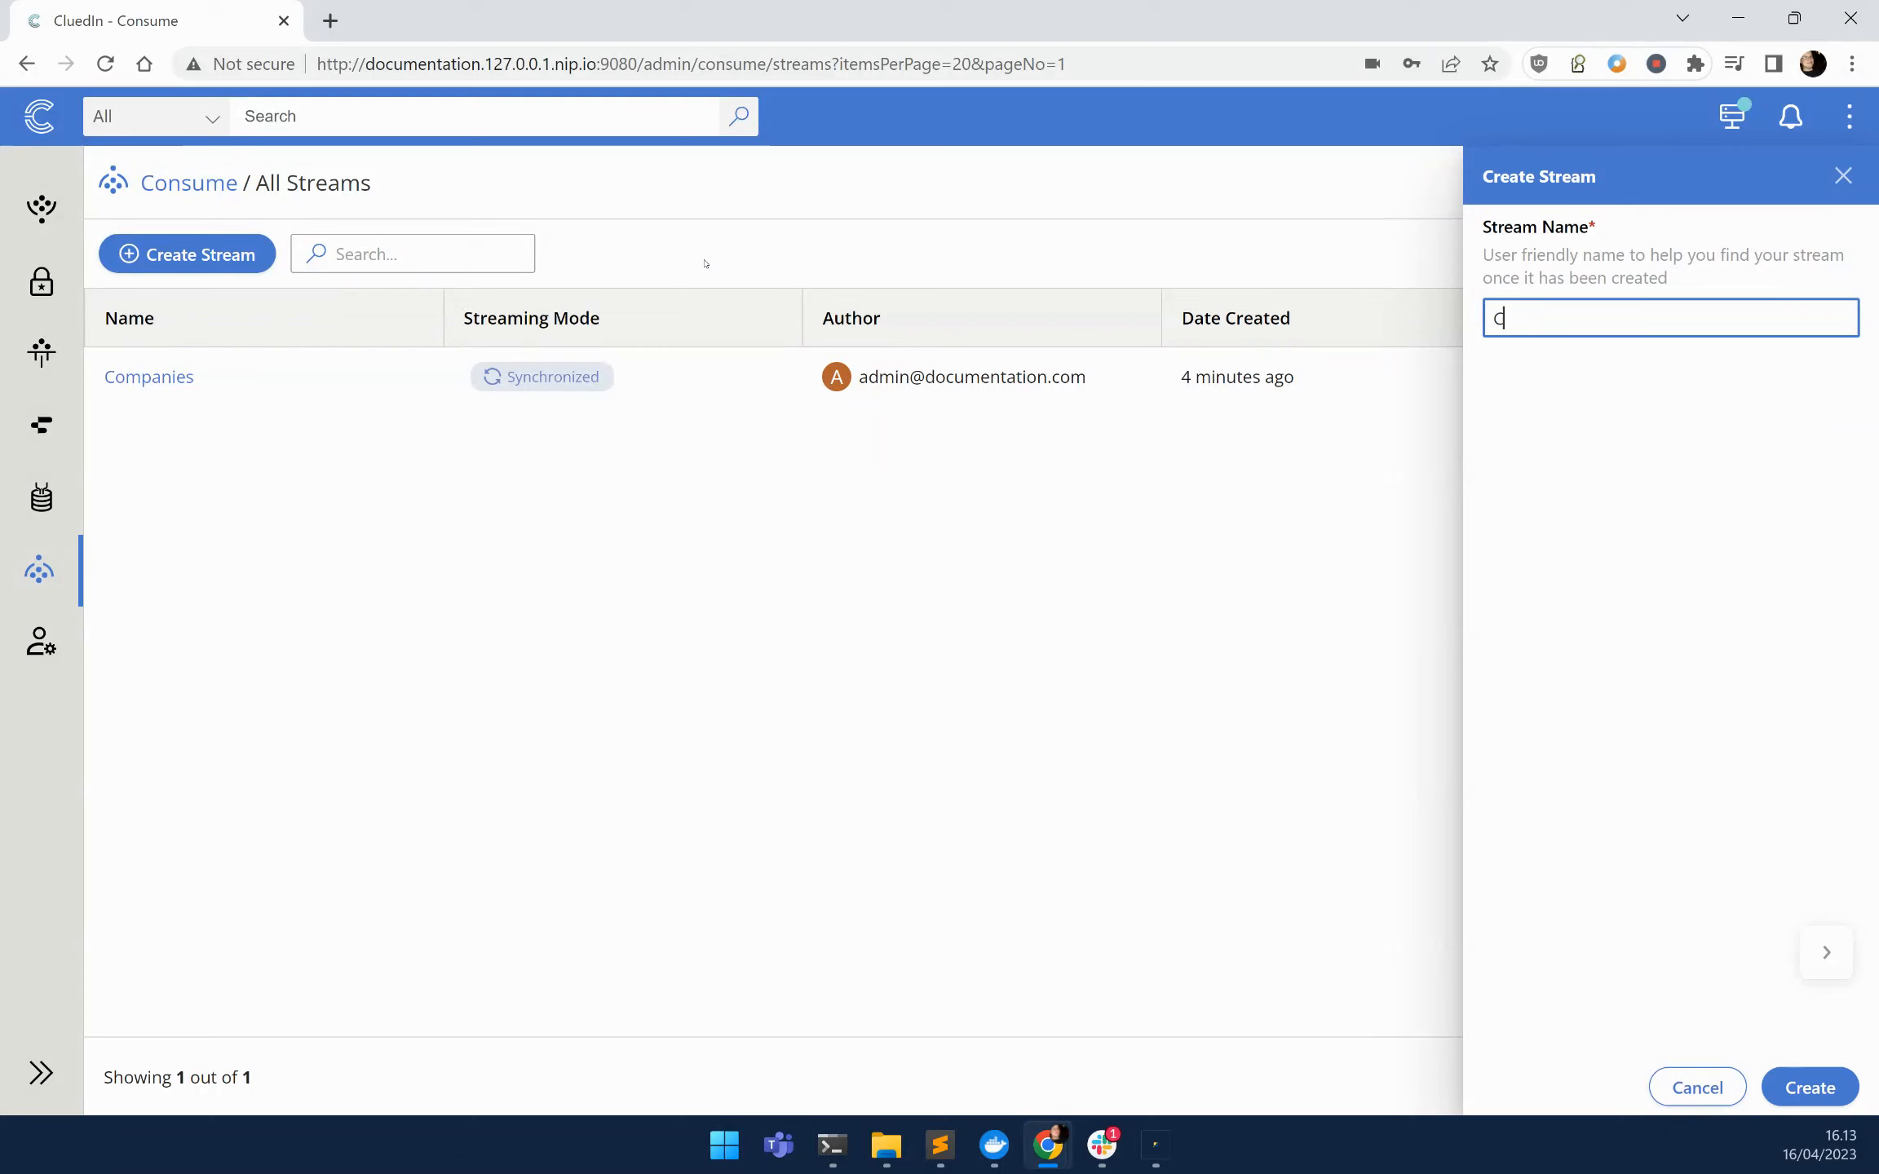
type("ompany Event Streaming")
key("Return")
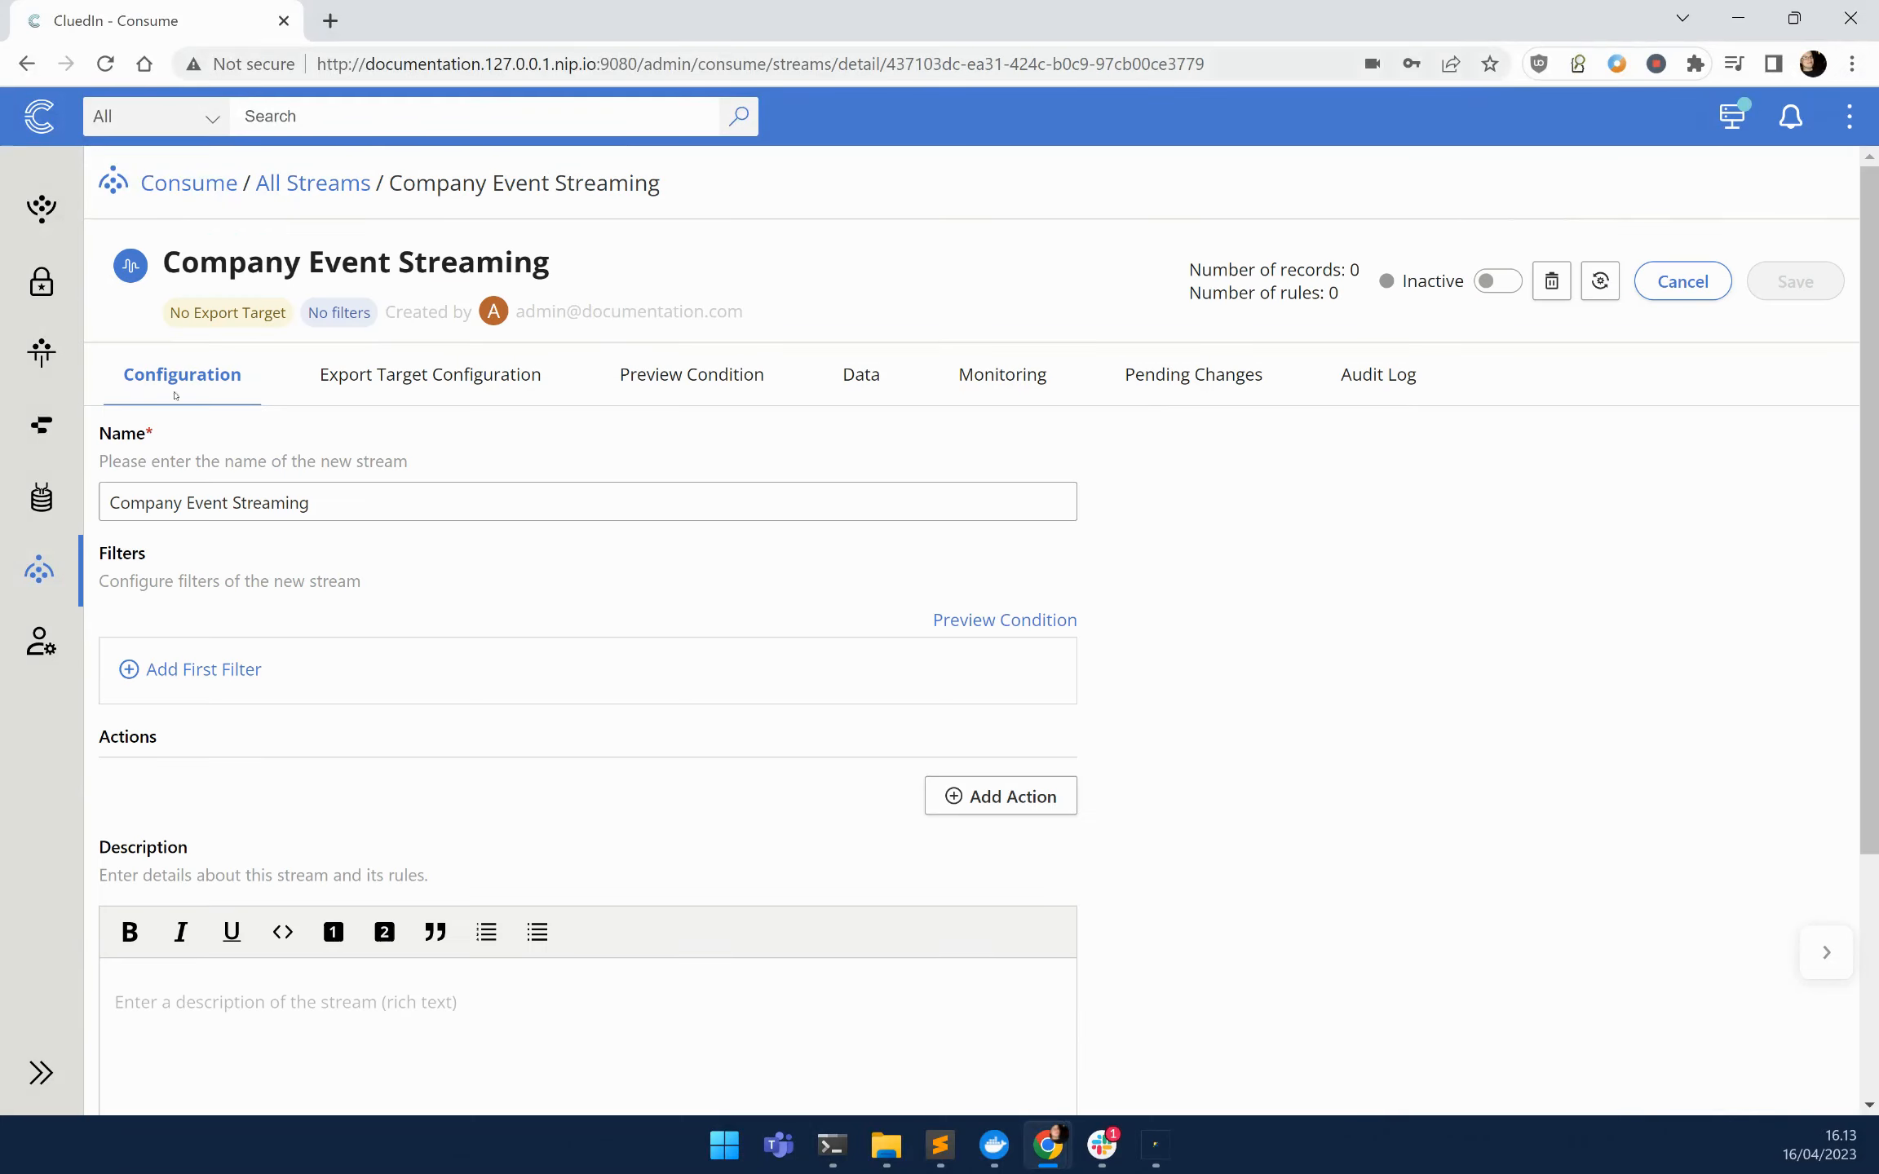
Add a stream filter for the property EntityType equal to /Company, then save and confirm the stream configuration.
left_click(200, 669)
left_click(196, 703)
left_click(222, 785)
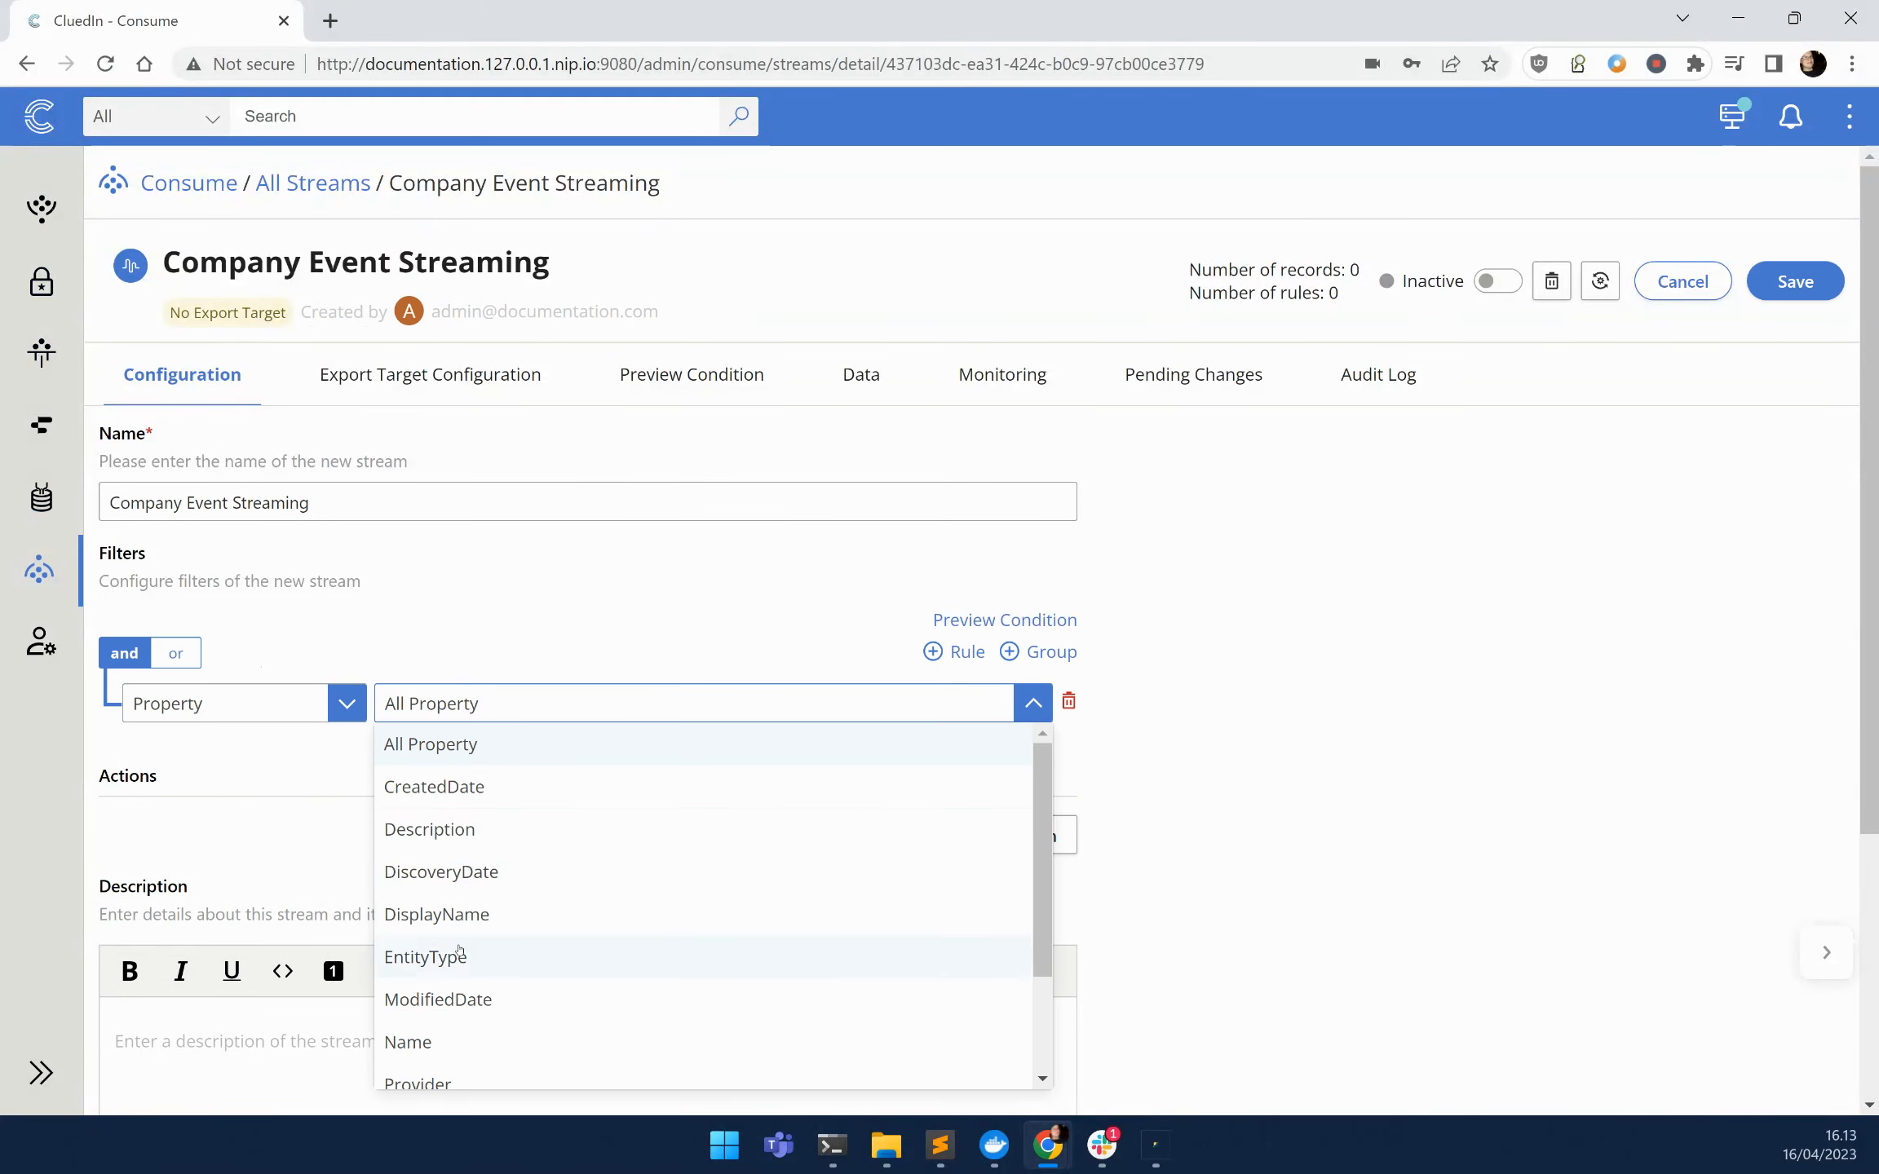
left_click(459, 955)
left_click(927, 709)
left_click(912, 870)
left_click(340, 784)
type("Cmpan")
key("ctrl+a")
type("Company")
key("Return")
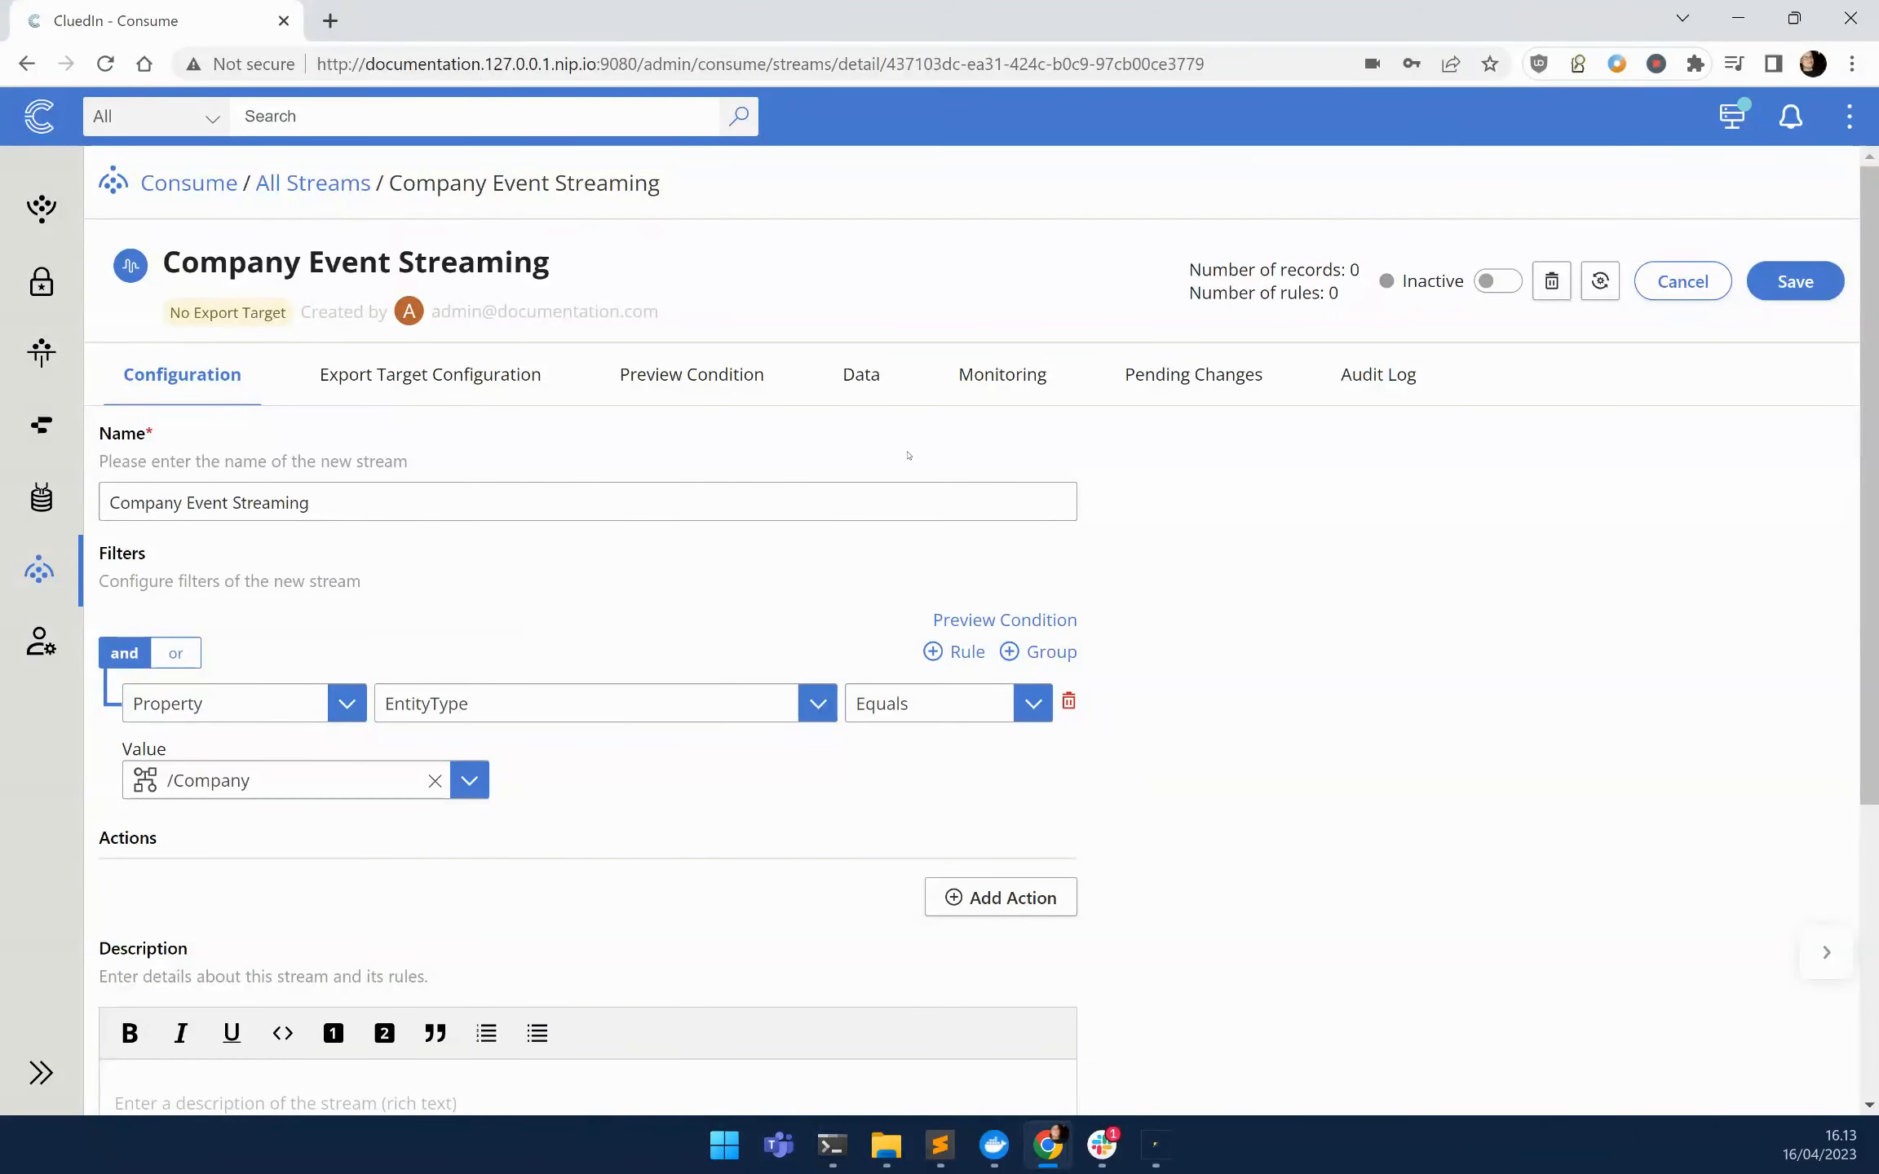
left_click(1796, 287)
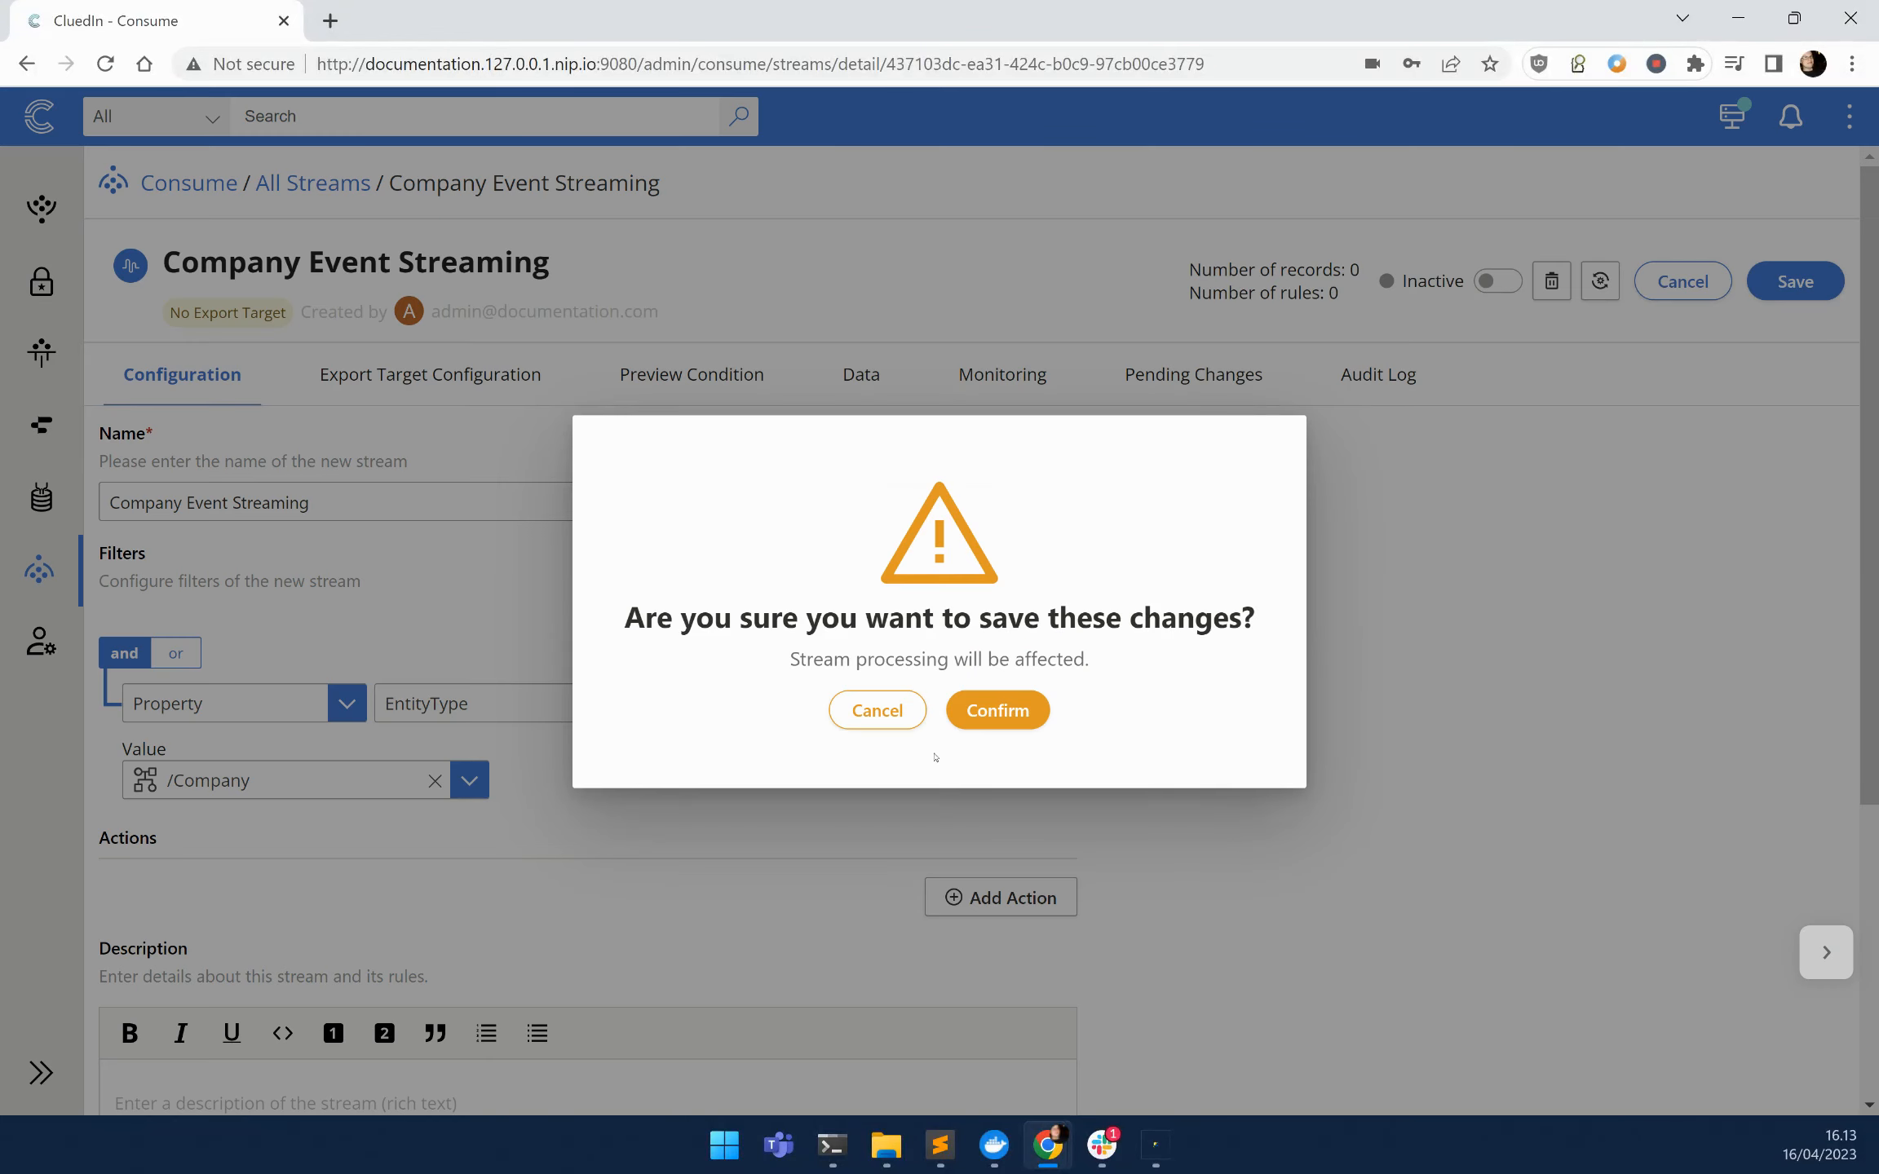
left_click(997, 711)
Choose the SQL Server connector for DataStore.Db.Training as the stream's export target and continue to its export properties.
left_click(420, 391)
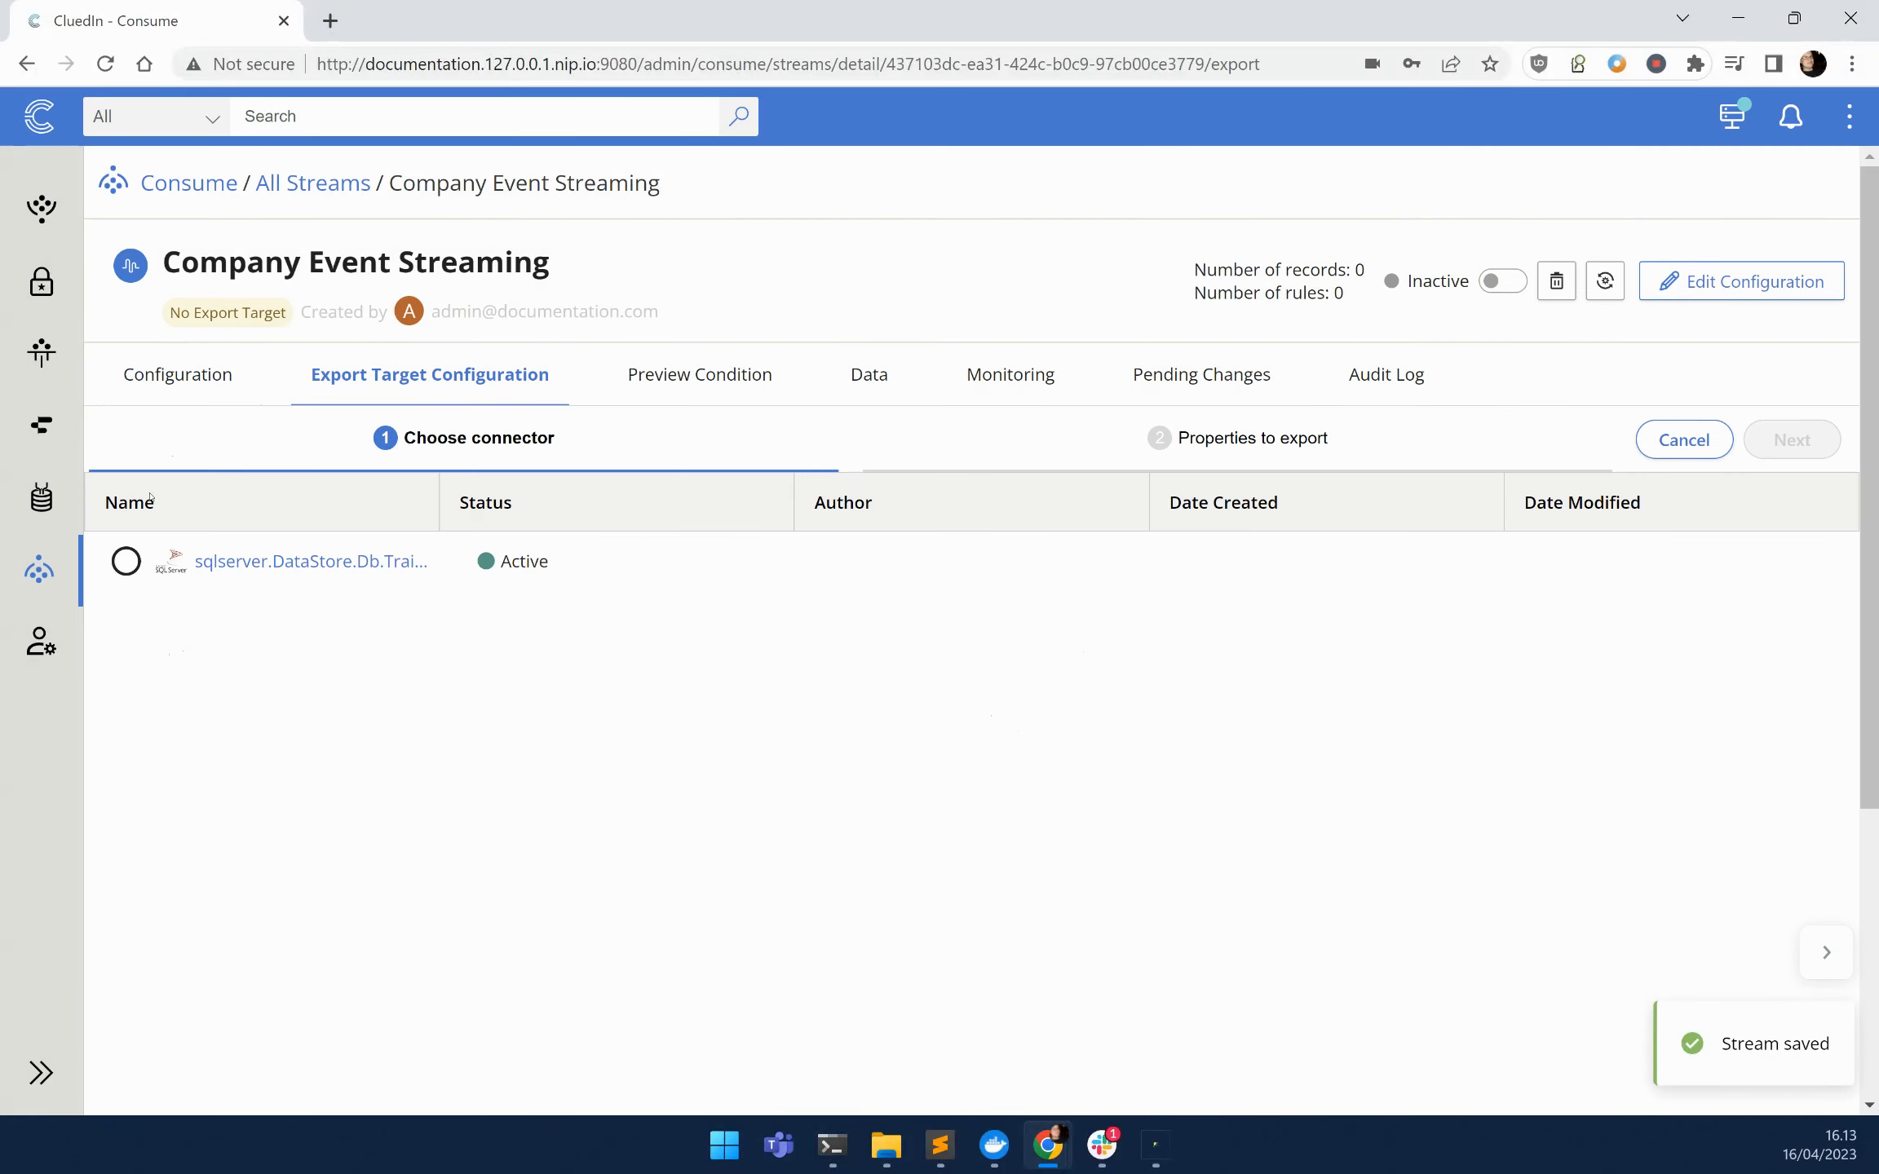
left_click(125, 561)
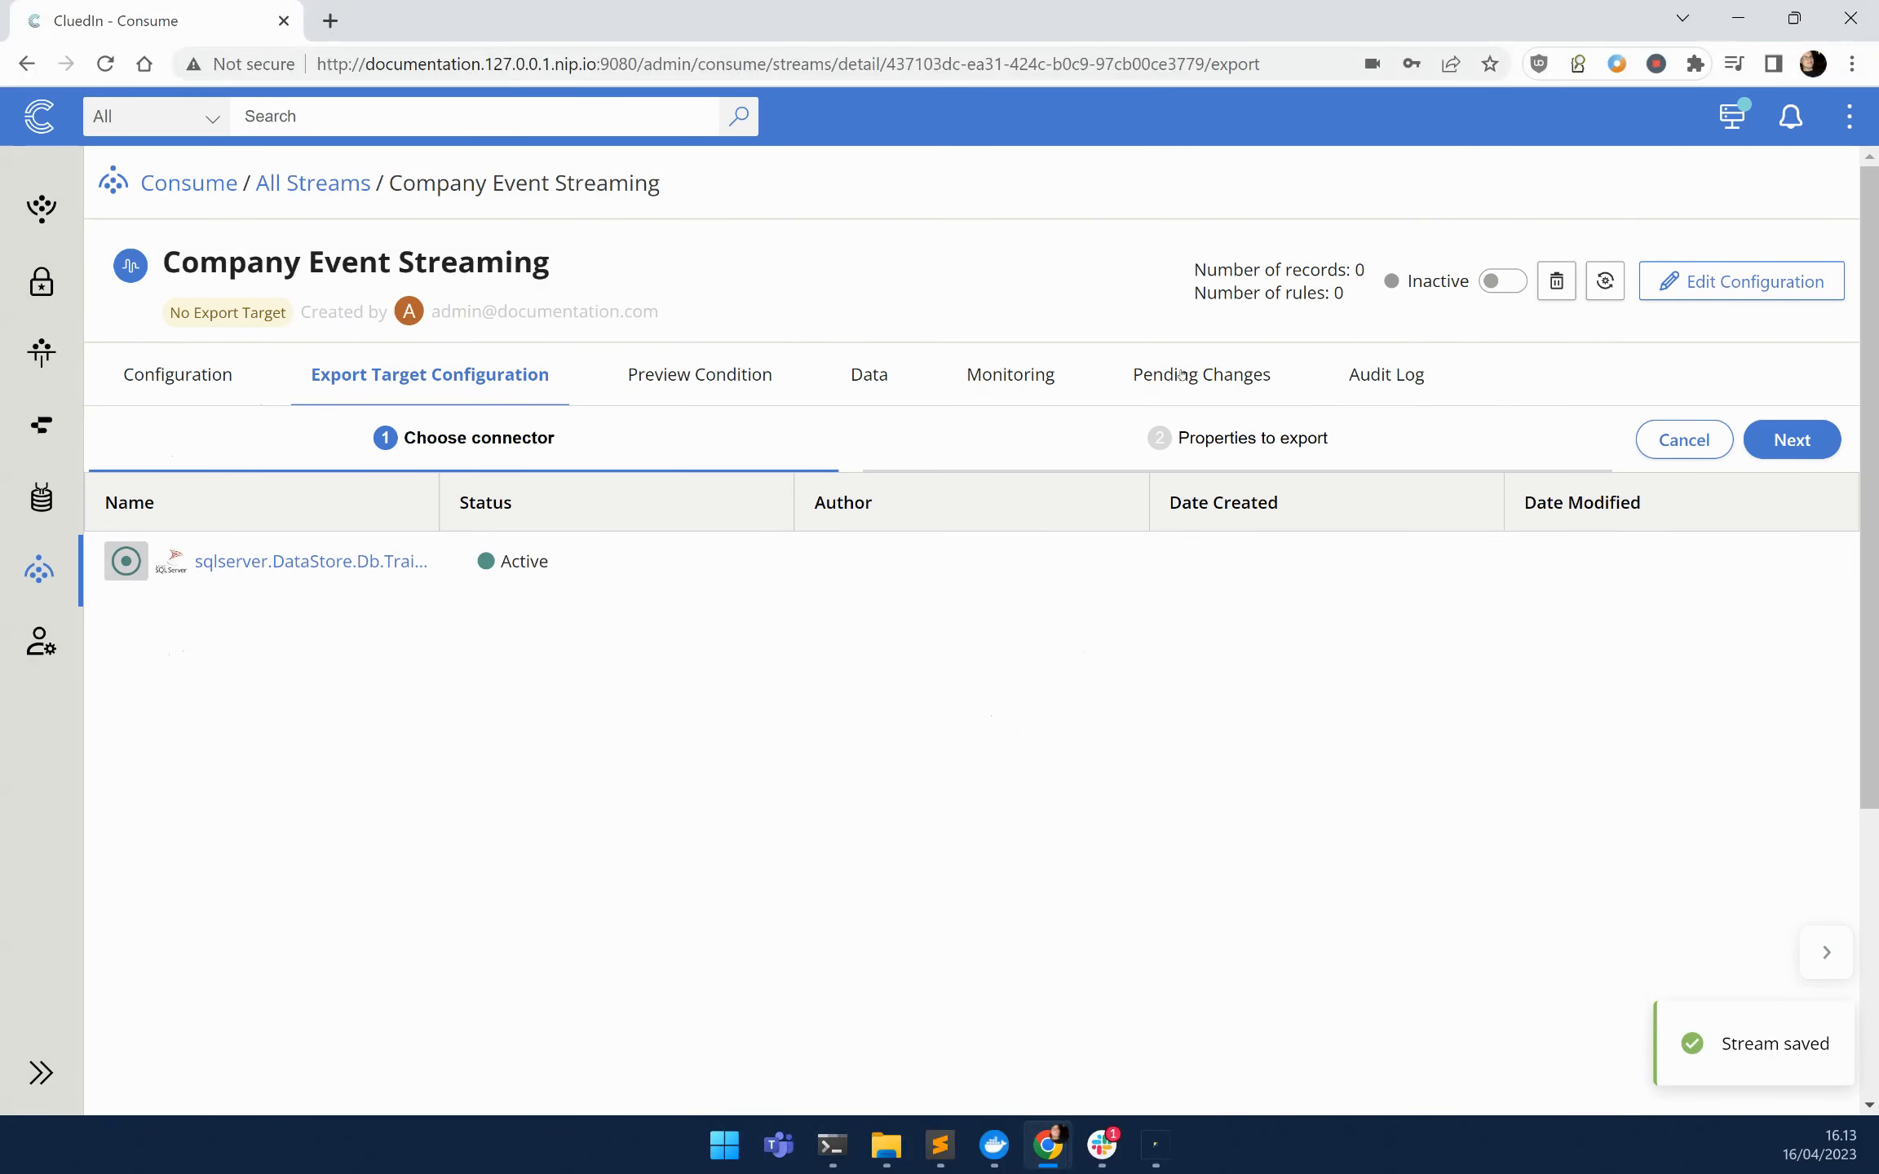
left_click(1791, 439)
Enter the target name for the Company Event Streaming export.
left_click(822, 571)
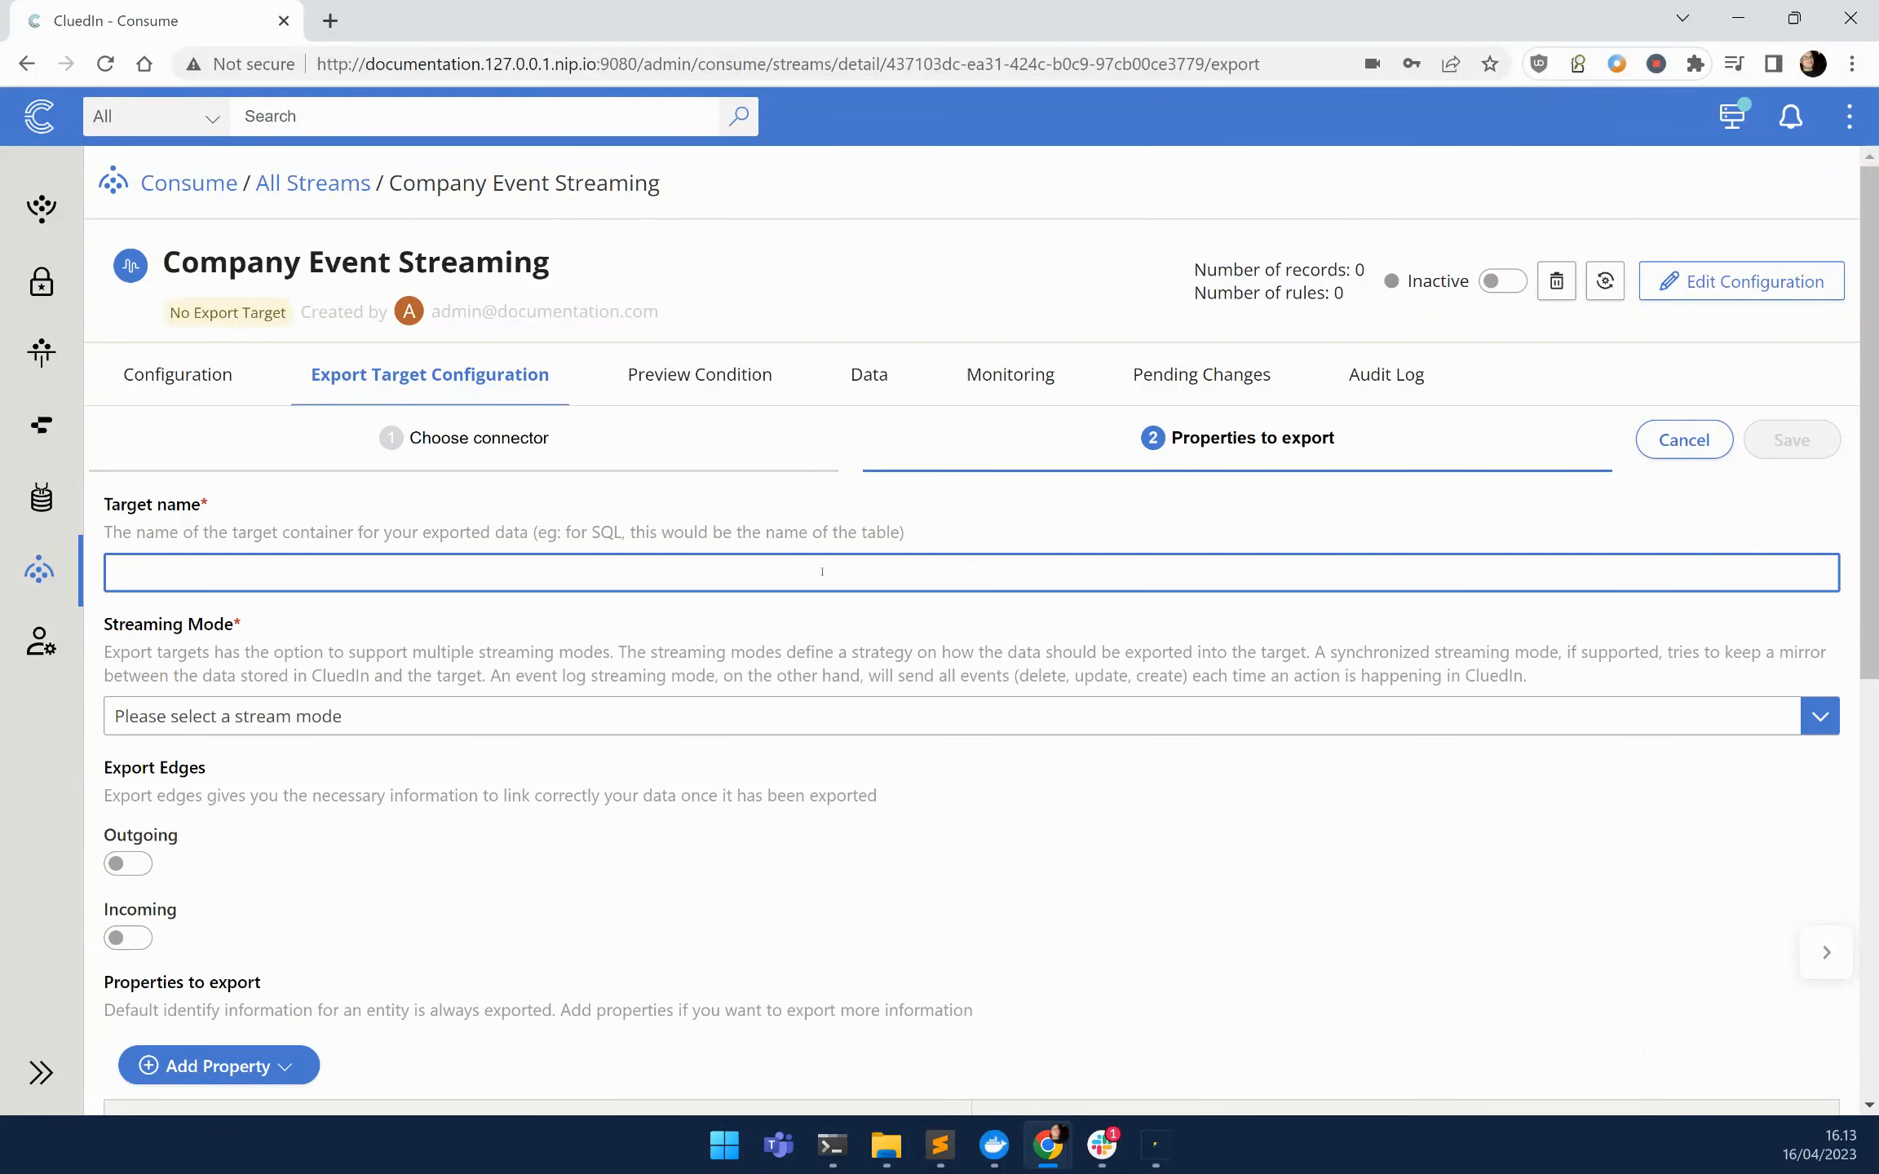
type("Compa")
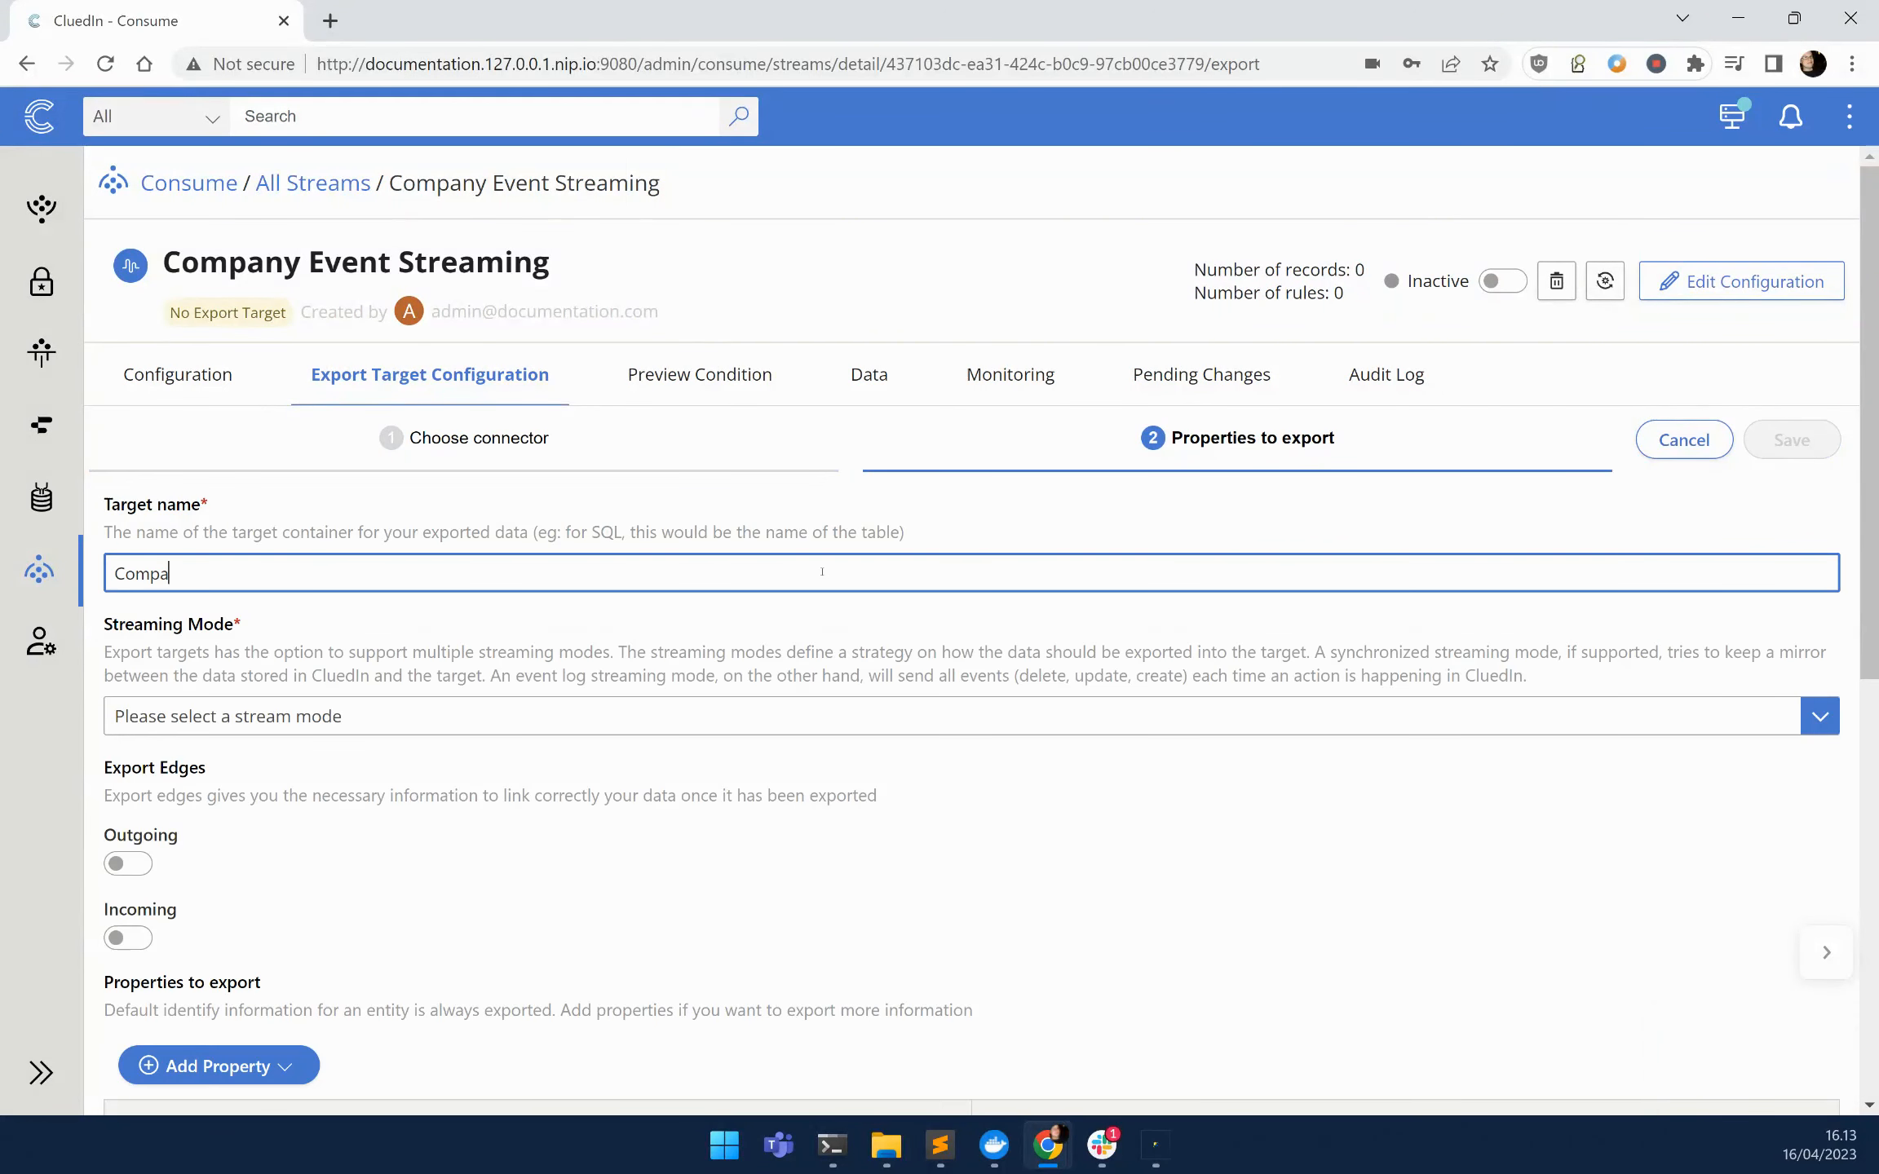